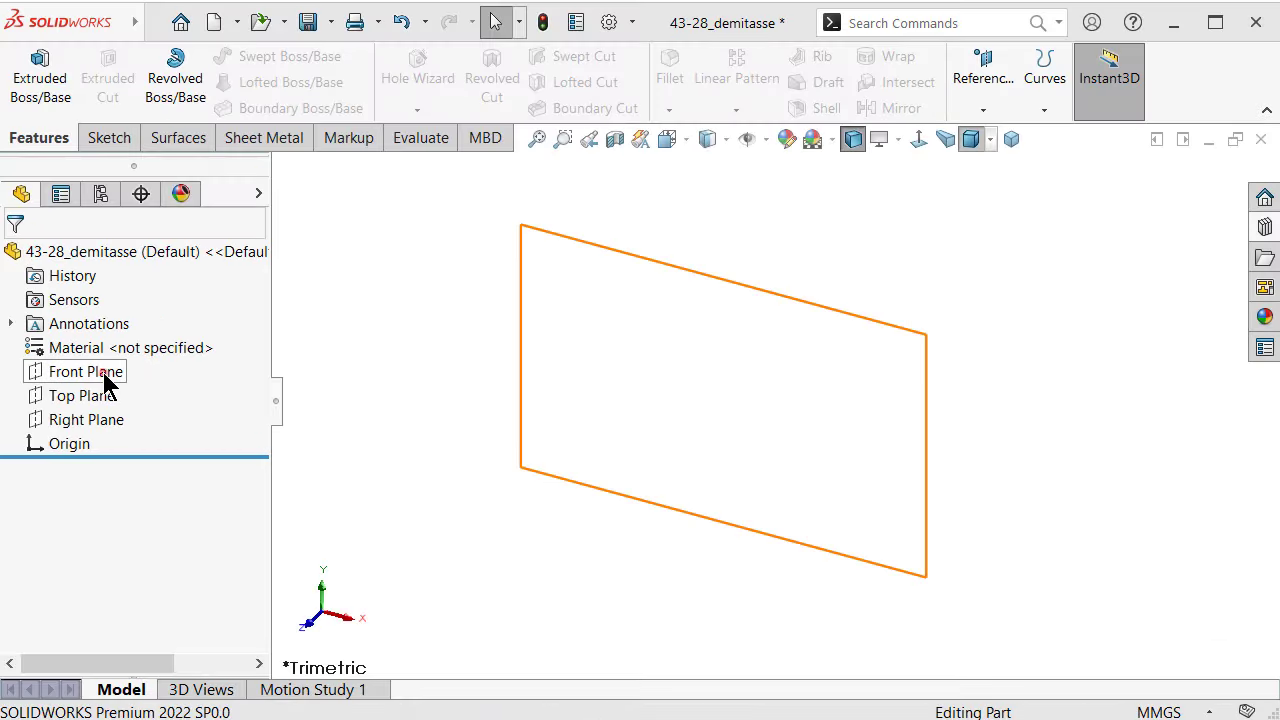
# Step: Start a sketch on the Front Plane with horizontal and vertical centerlines from the origin
pyautogui.click(105, 372)
pyautogui.click(119, 345)
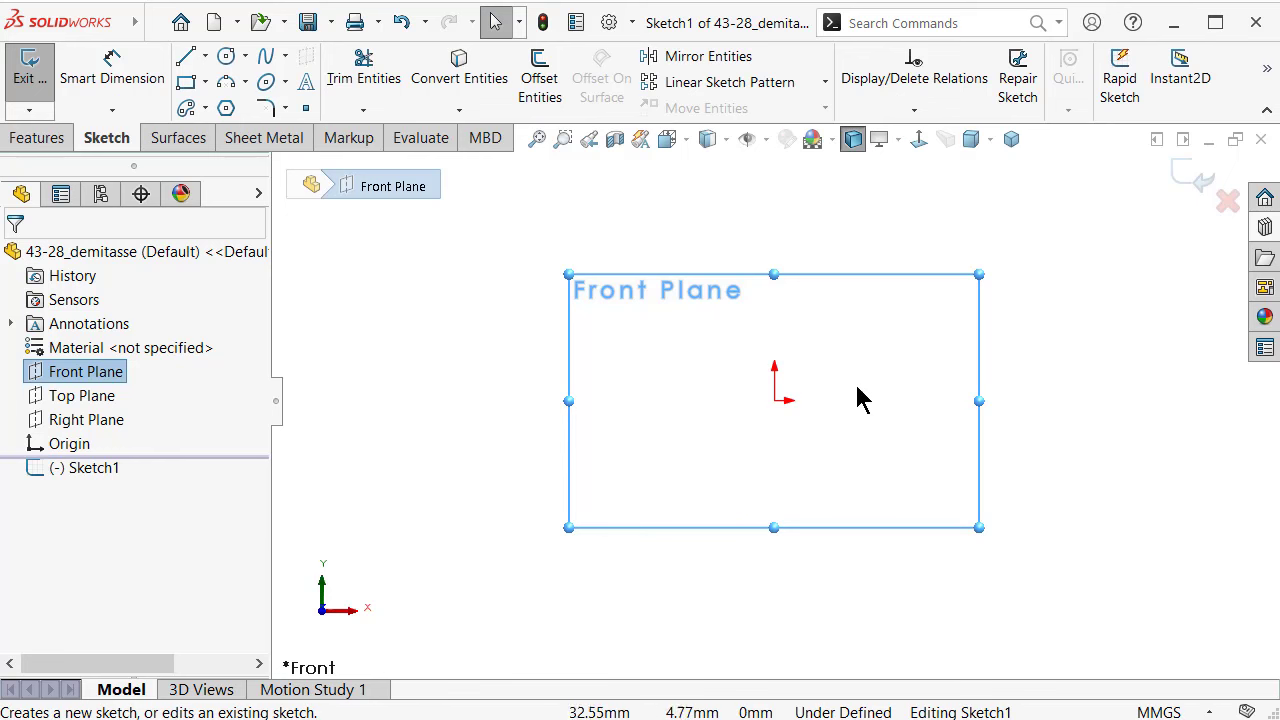
pyautogui.press('s')
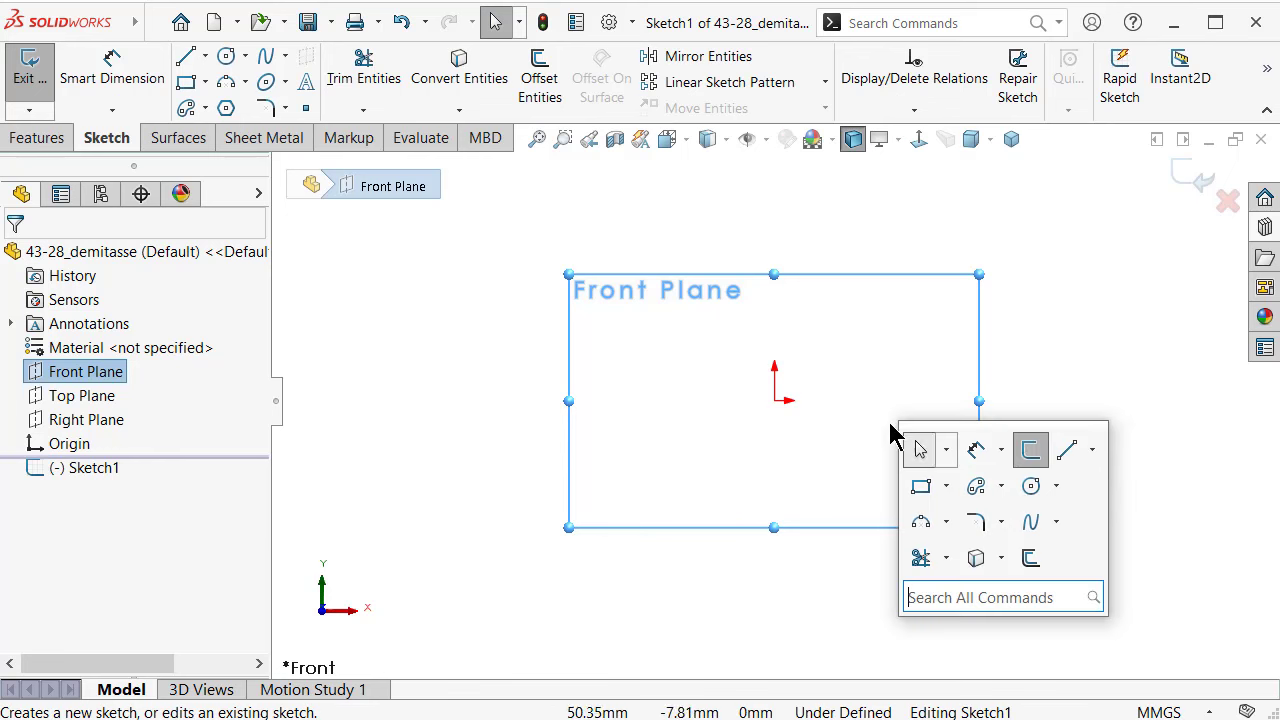
pyautogui.click(1092, 450)
pyautogui.click(1100, 512)
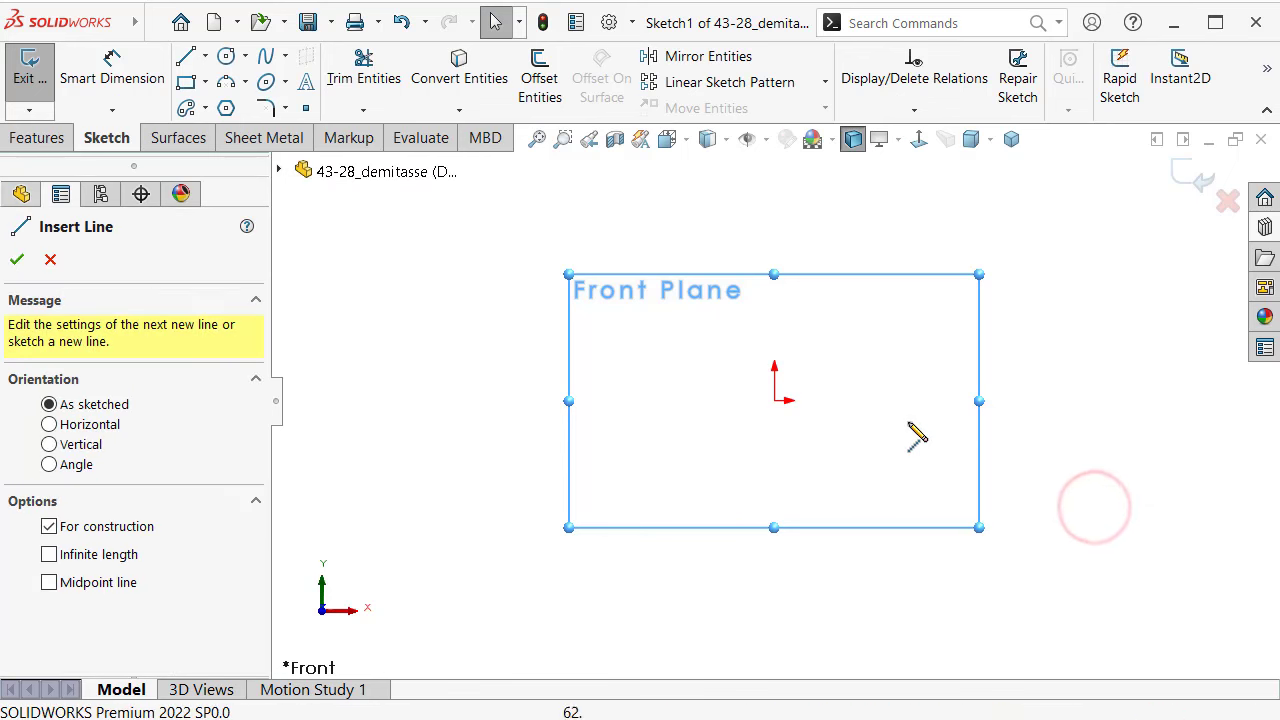
pyautogui.moveTo(890, 401); pyautogui.dragTo(775, 401)
pyautogui.click(775, 401)
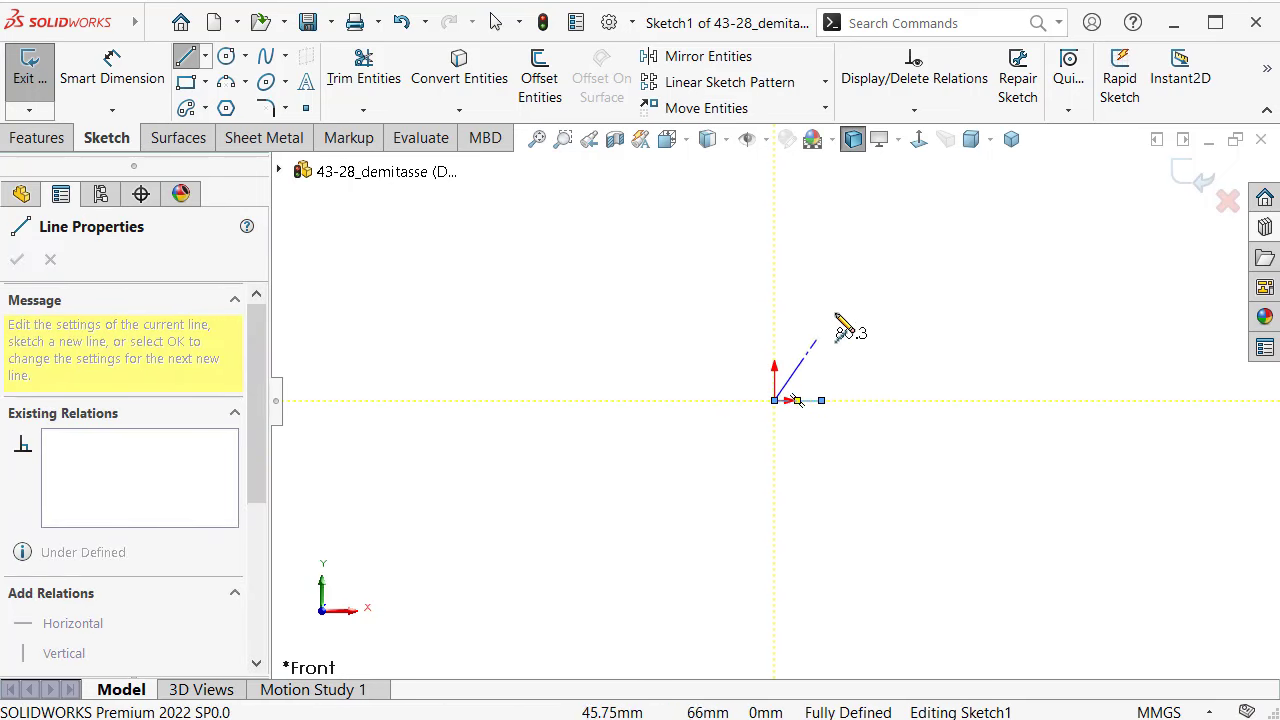
pyautogui.scroll(1, 830, 318)
pyautogui.click(693, 261)
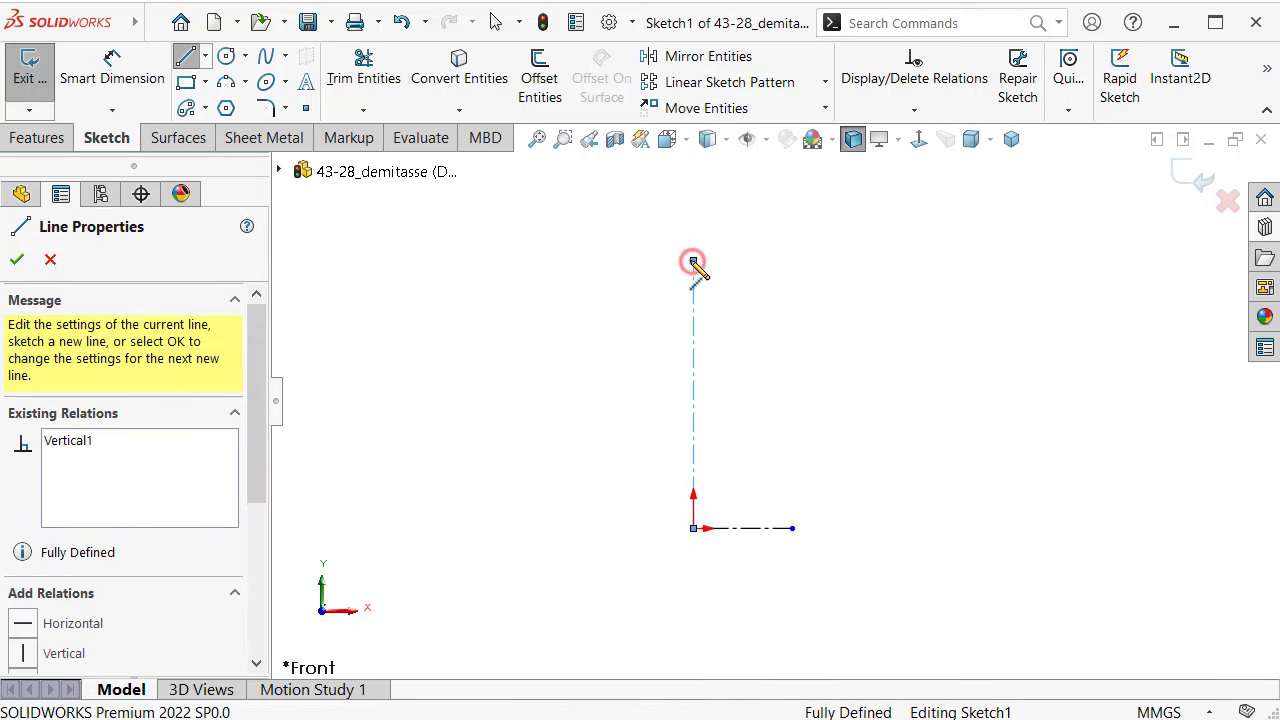
pyautogui.press('Escape')
# Step: Dimension the horizontal centerline to 24 mm and the vertical centerline to 80 mm
pyautogui.moveTo(897, 406); pyautogui.dragTo(886, 320, button='right')
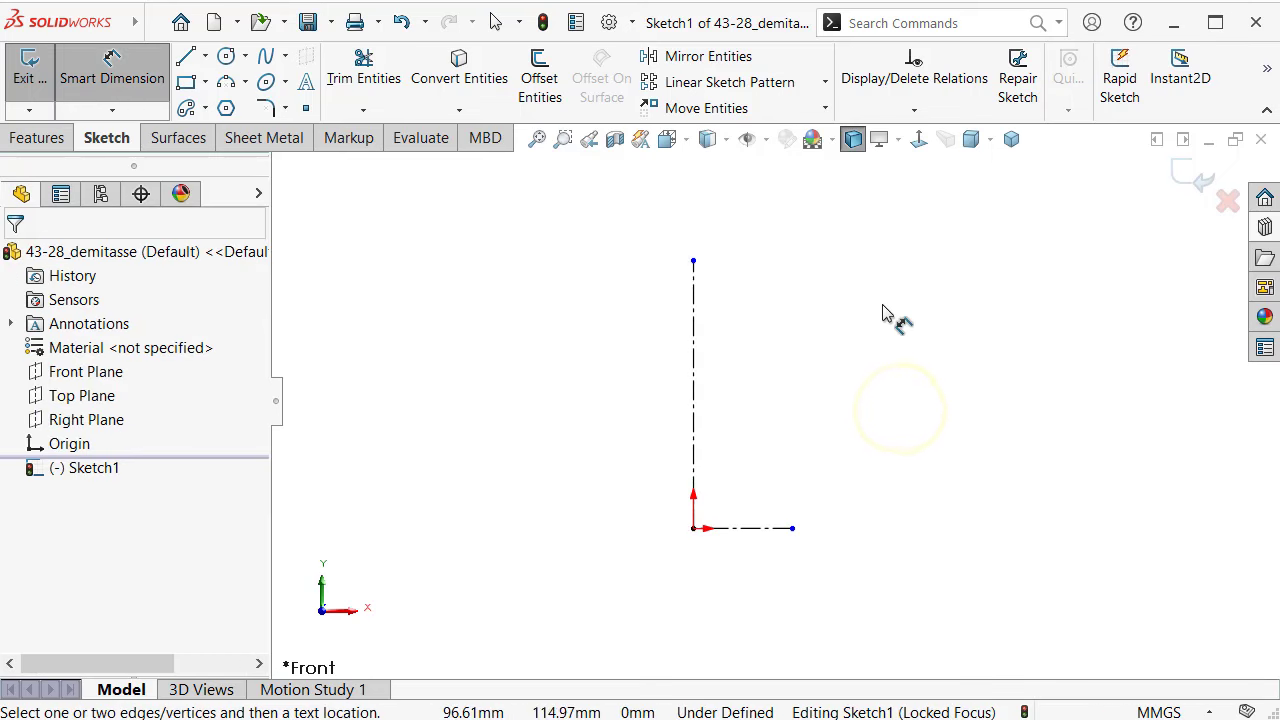
pyautogui.click(773, 531)
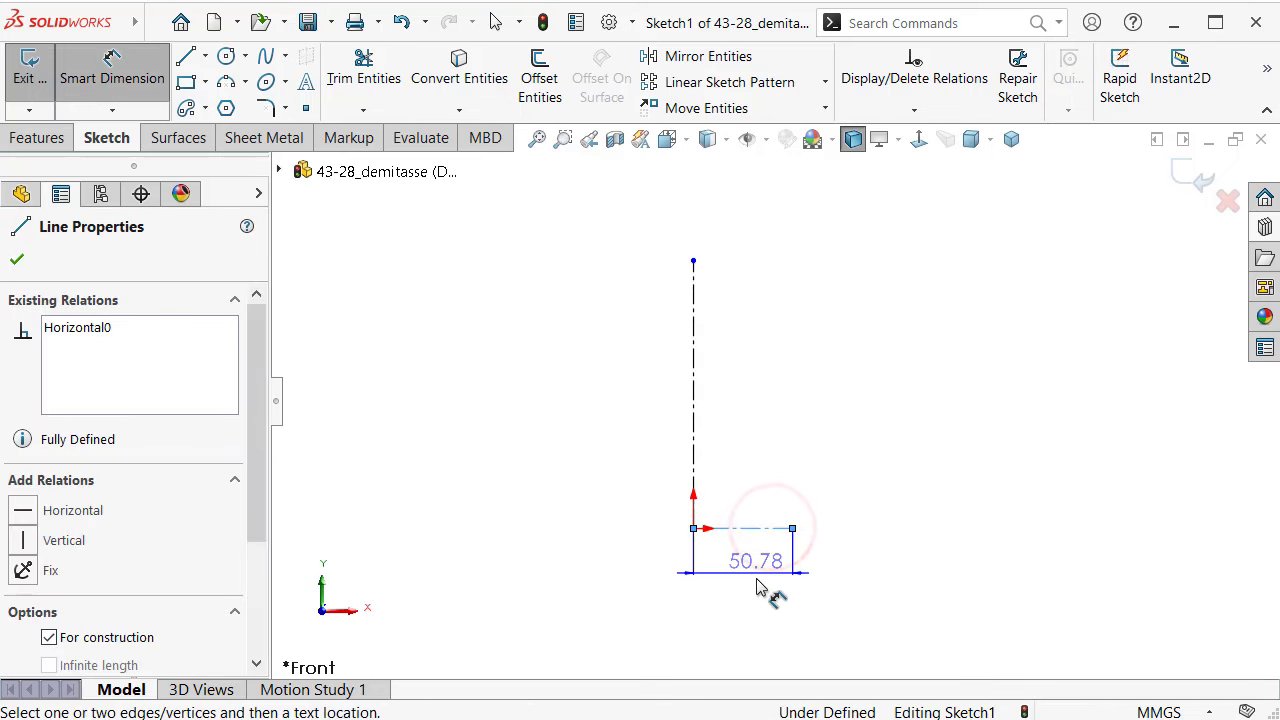
pyautogui.click(757, 588)
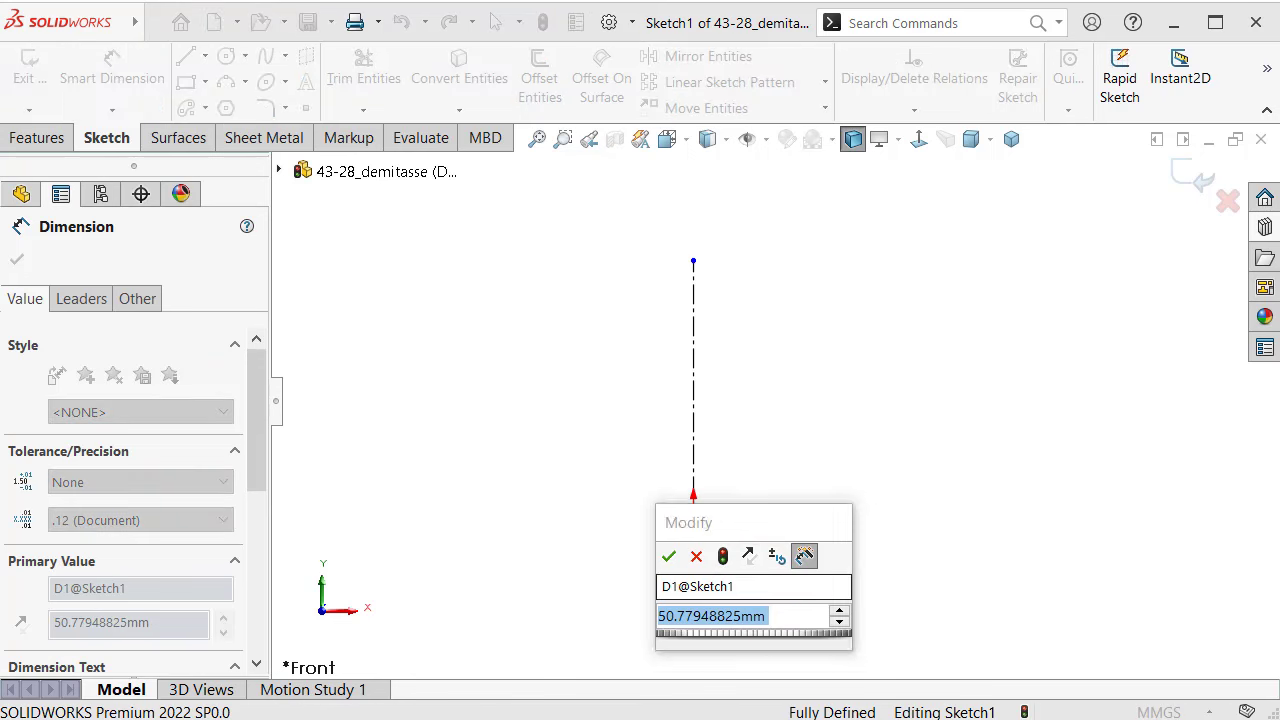
pyautogui.write('24')
pyautogui.press('Return')
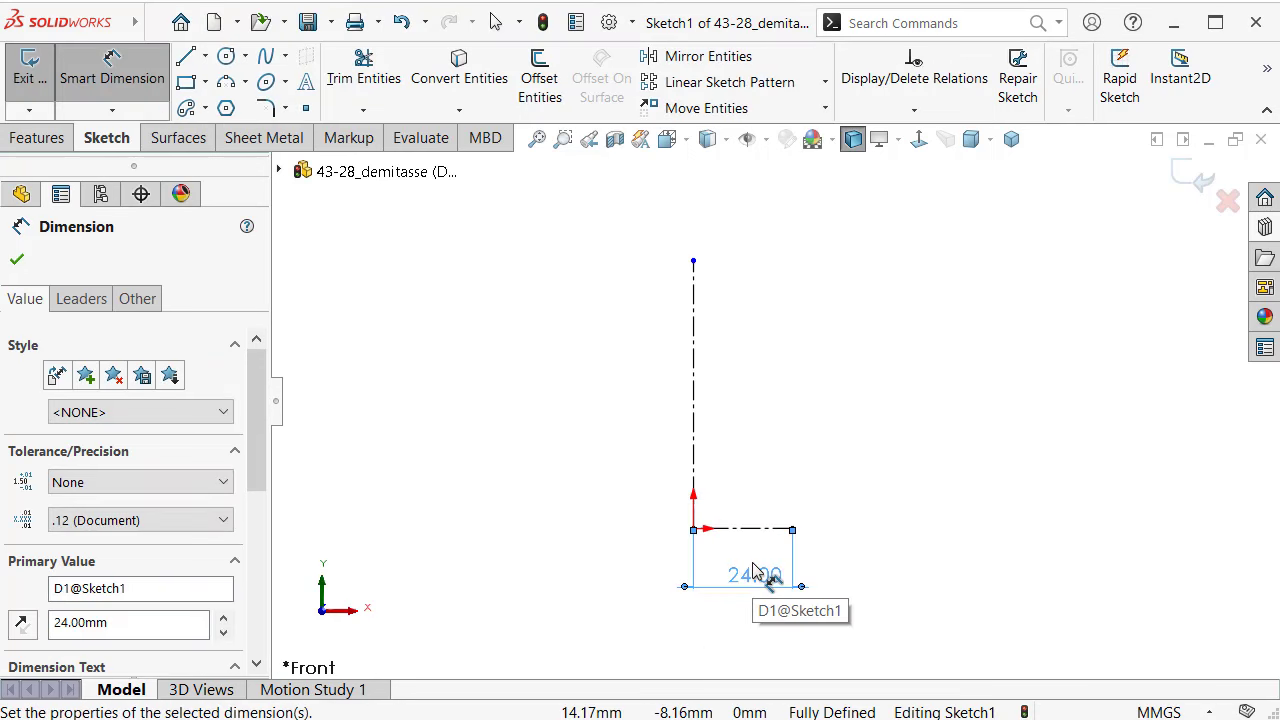
pyautogui.click(693, 455)
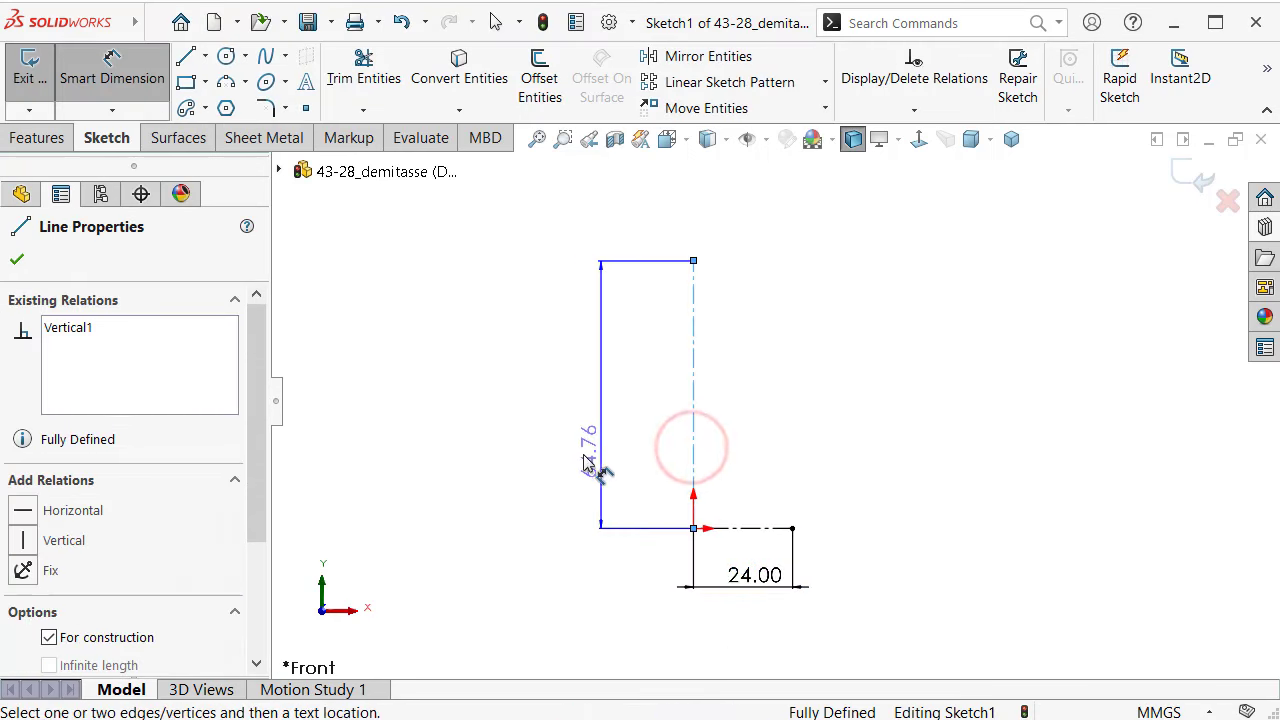
pyautogui.click(582, 458)
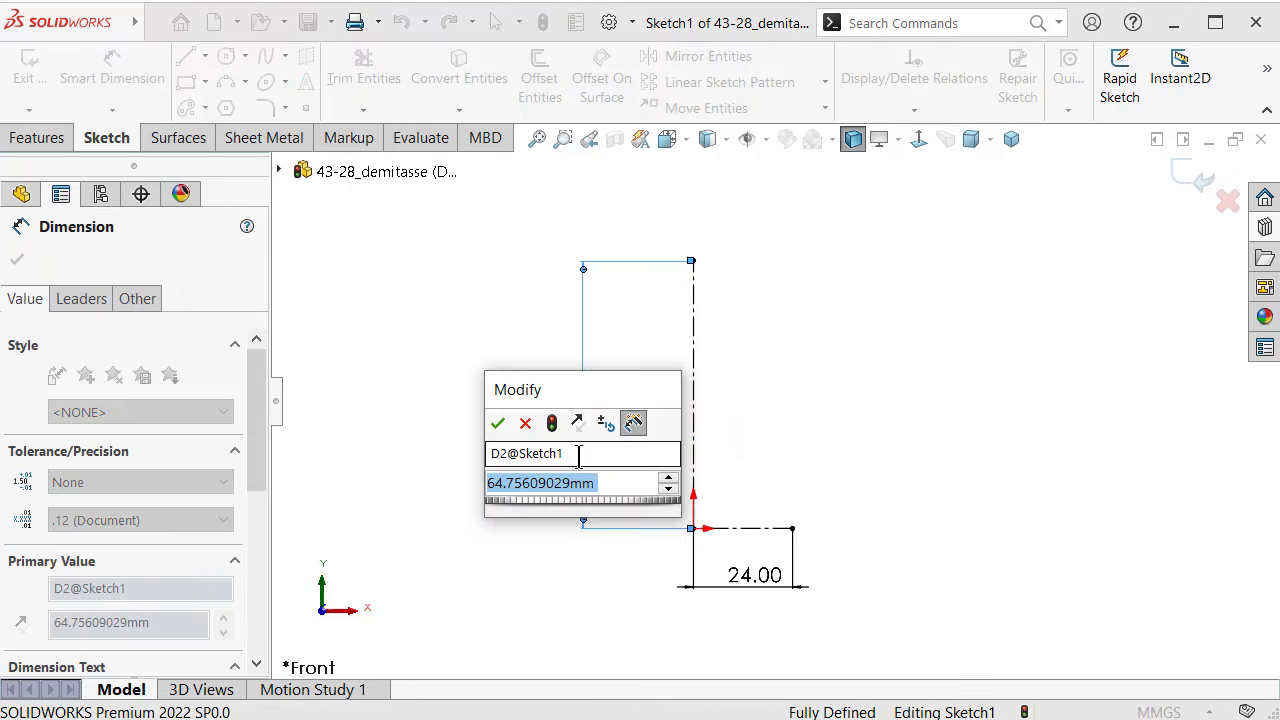
pyautogui.write('80')
pyautogui.click(498, 425)
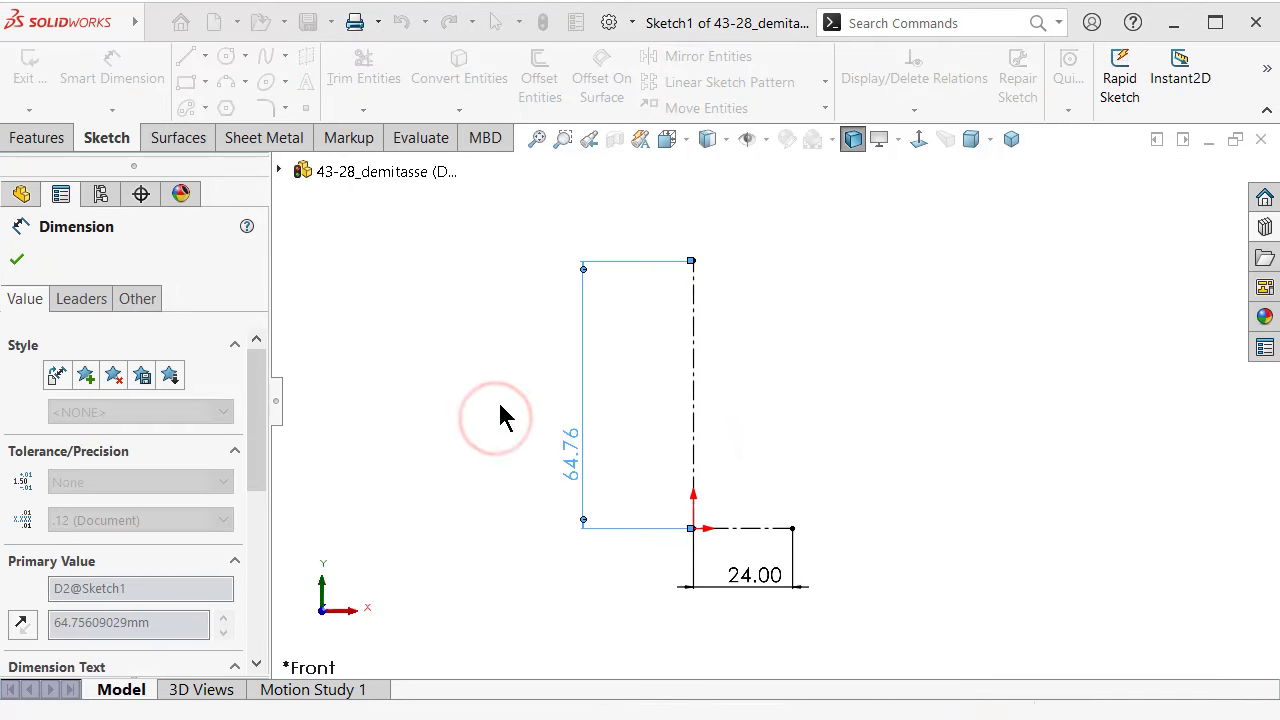
# Step: Move the 24.00 dimension closer to its centerline
pyautogui.click(740, 576)
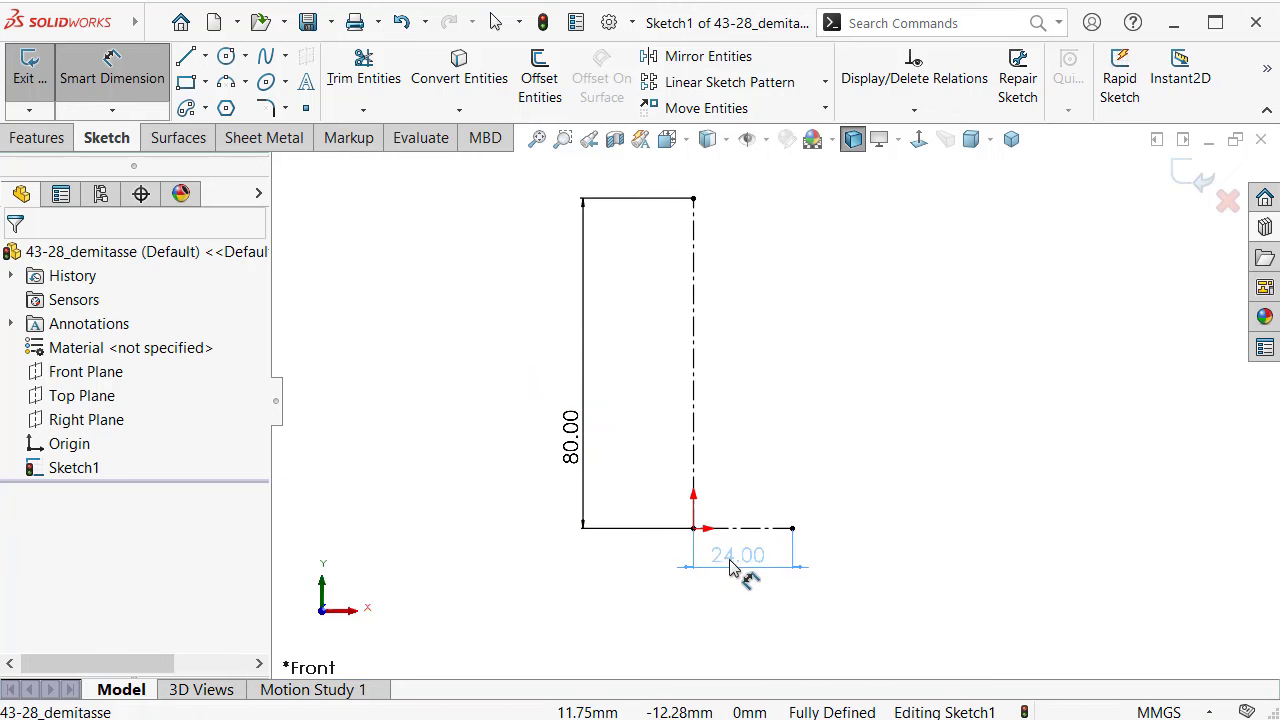
pyautogui.click(735, 565)
pyautogui.click(960, 414)
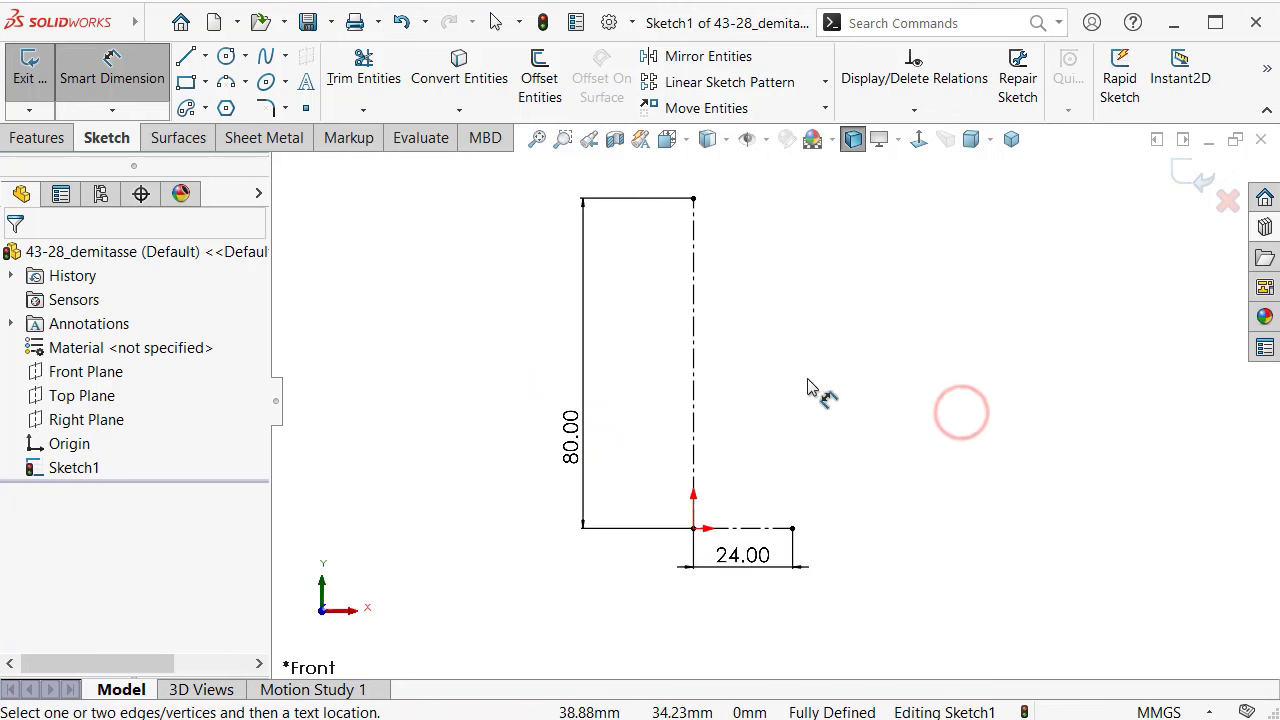
pyautogui.scroll(-2, 765, 376)
pyautogui.scroll(1, 765, 376)
# Step: Draw a horizontal centerline to the right from the vertical centerline's top end
pyautogui.press('s')
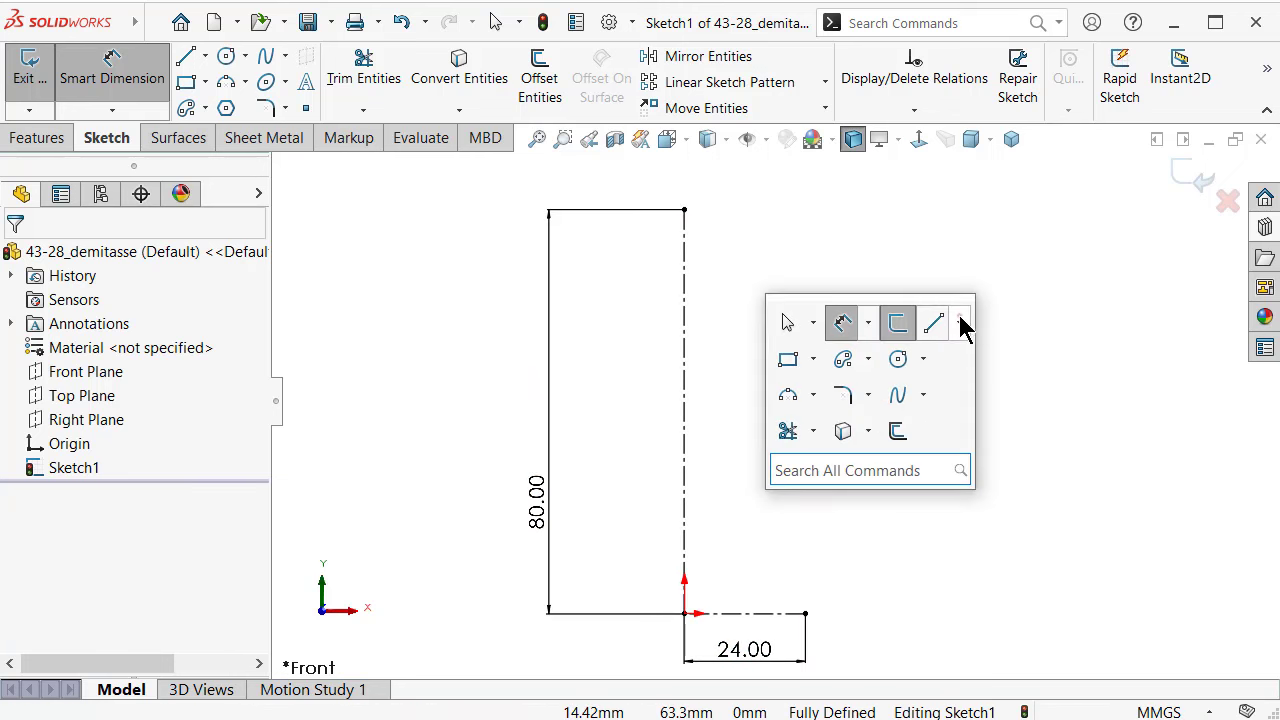
pyautogui.click(958, 322)
pyautogui.click(970, 384)
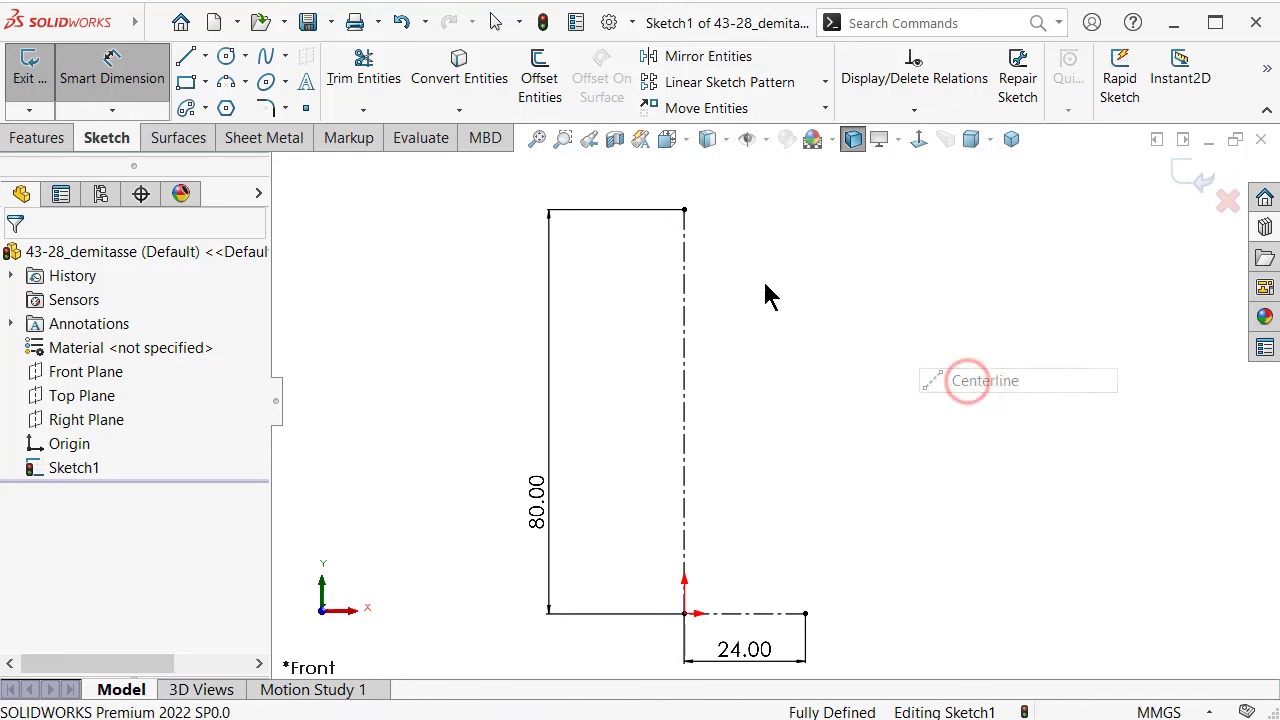
pyautogui.click(685, 209)
pyautogui.click(850, 209)
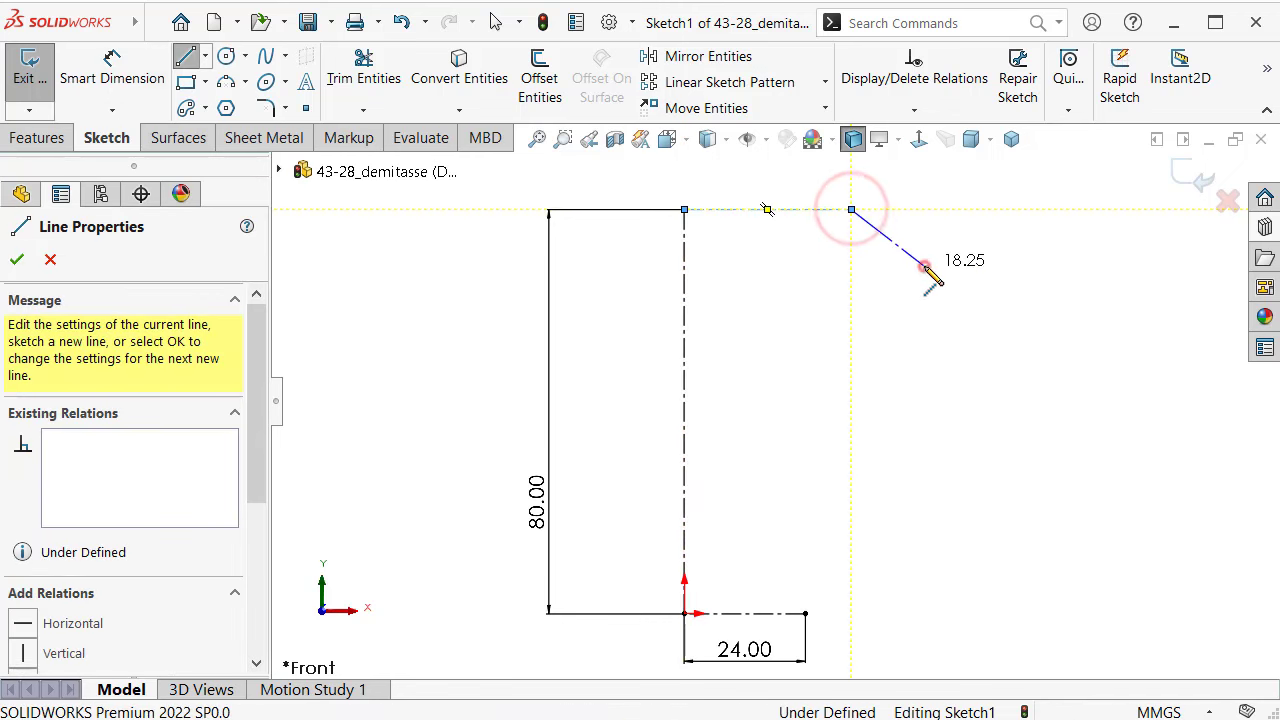
pyautogui.rightClick(923, 267)
# Step: Dimension the new top centerline to 40 mm
pyautogui.moveTo(956, 307)
pyautogui.mouseDown(button='right')
pyautogui.moveTo(958, 290)
pyautogui.moveTo(890, 210)
pyautogui.mouseUp(button='right')
pyautogui.click(841, 211)
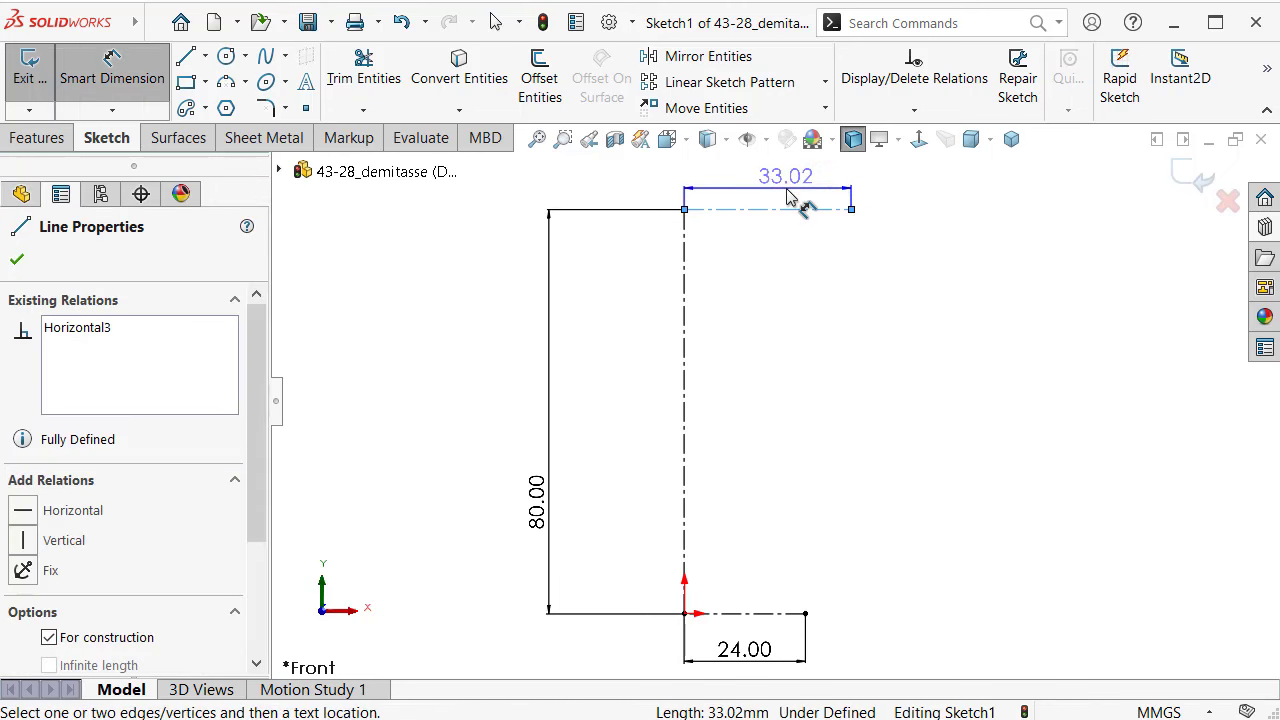
pyautogui.click(790, 196)
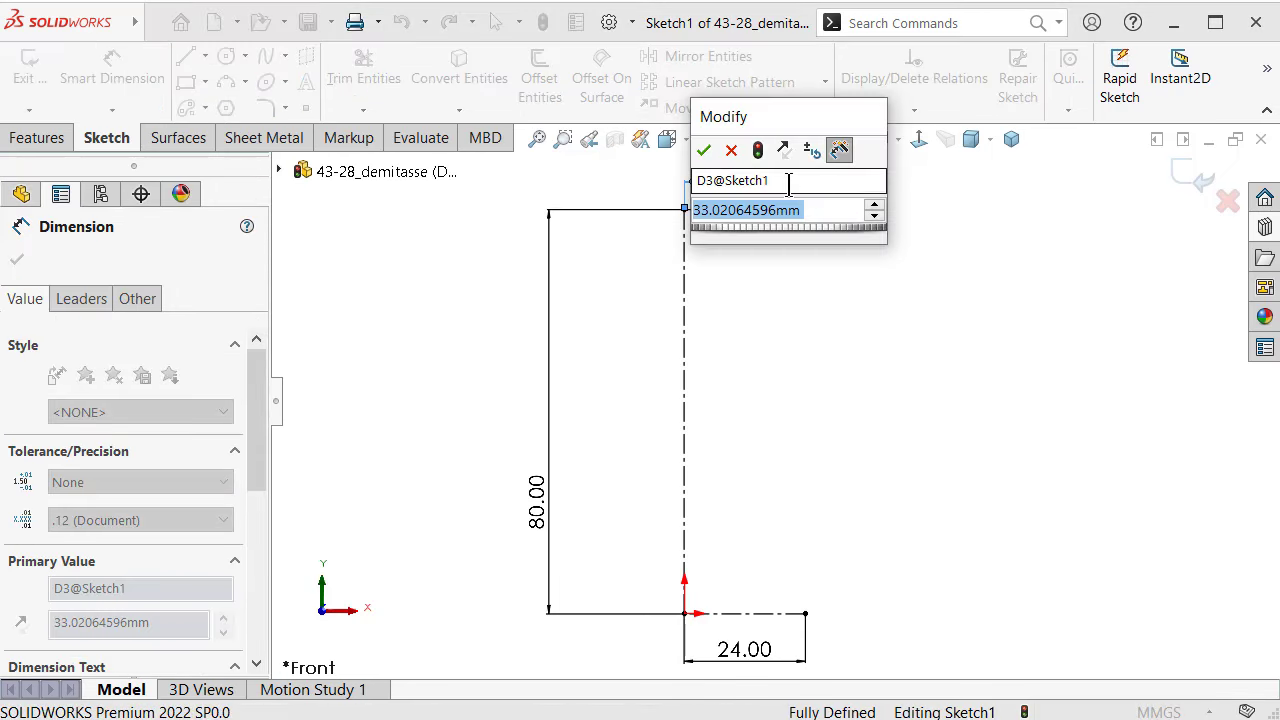
pyautogui.write('40')
pyautogui.press('Return')
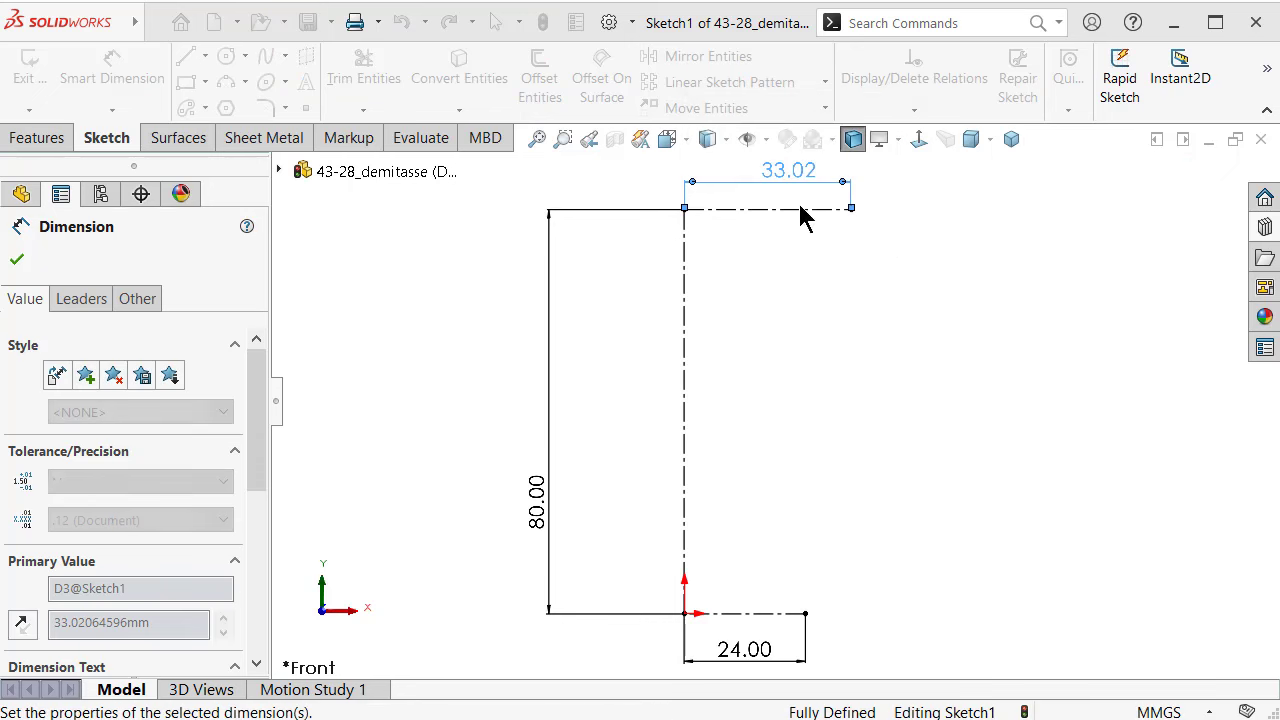
pyautogui.click(955, 298)
pyautogui.scroll(-2, 895, 318)
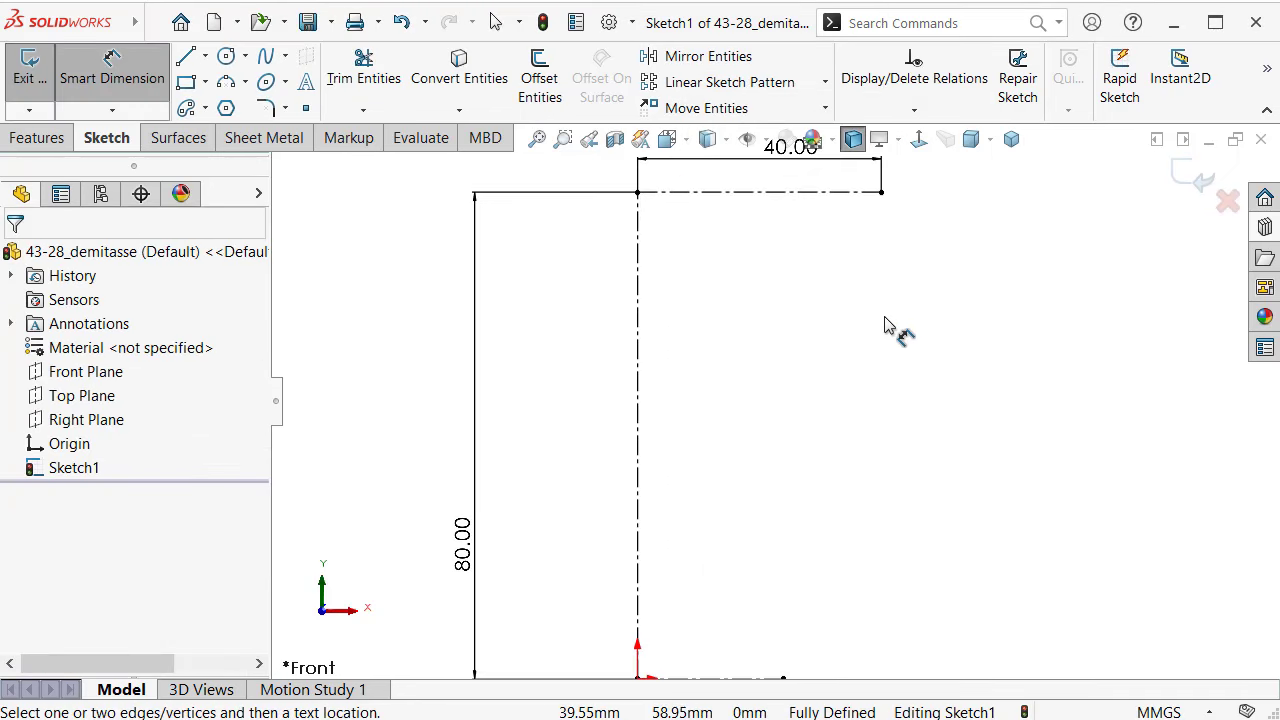
pyautogui.scroll(3, 888, 340)
pyautogui.press('s')
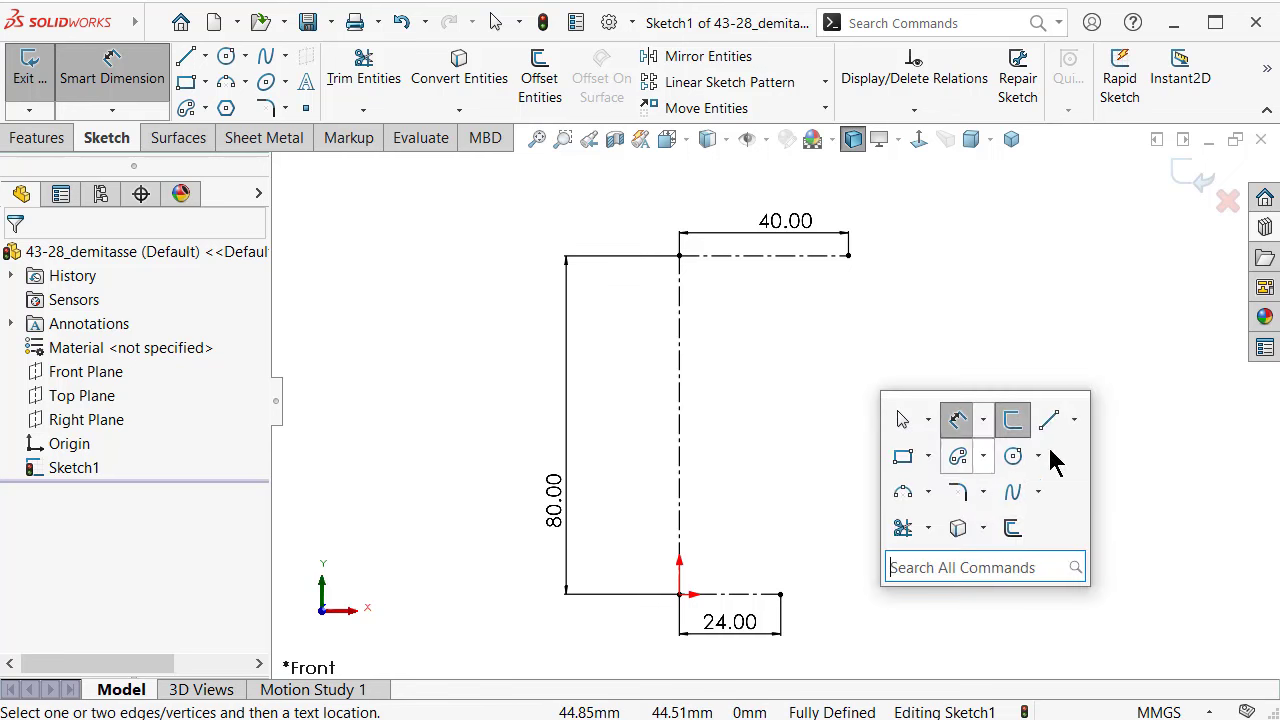
pyautogui.click(1054, 418)
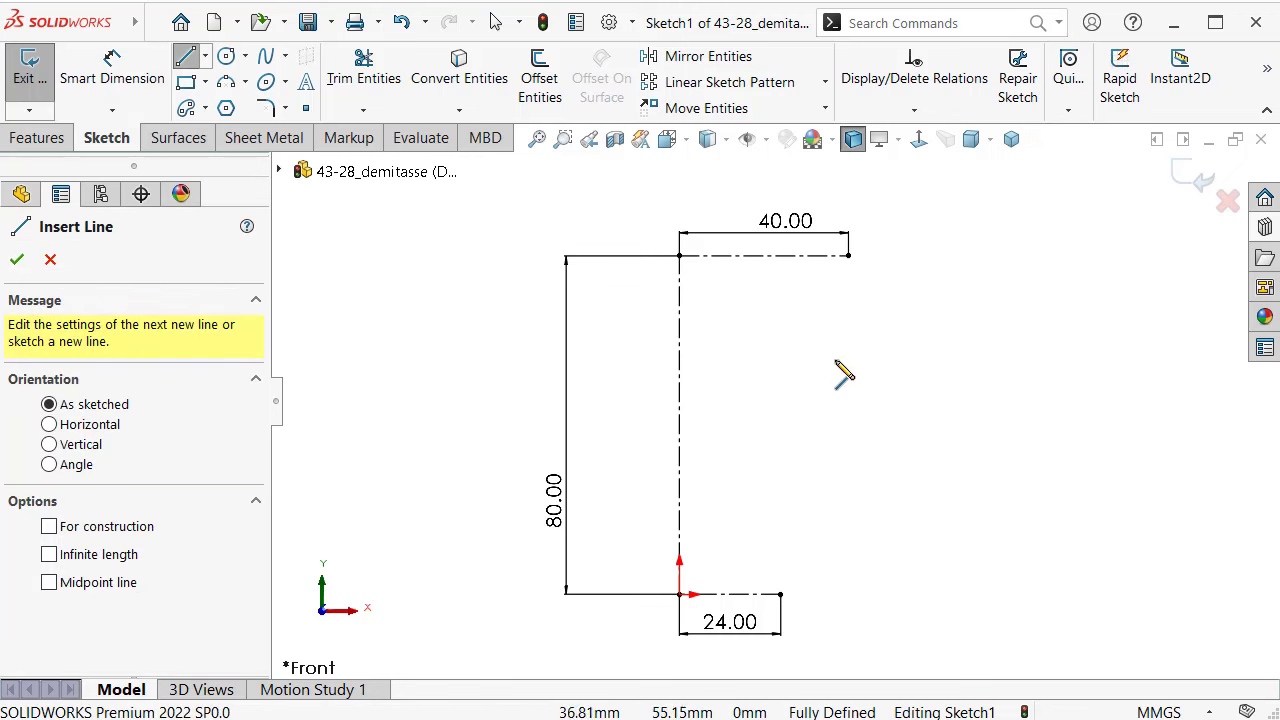
# Step: Draw a slanted line whose top end sits 16 mm below the top centerline
pyautogui.click(826, 343)
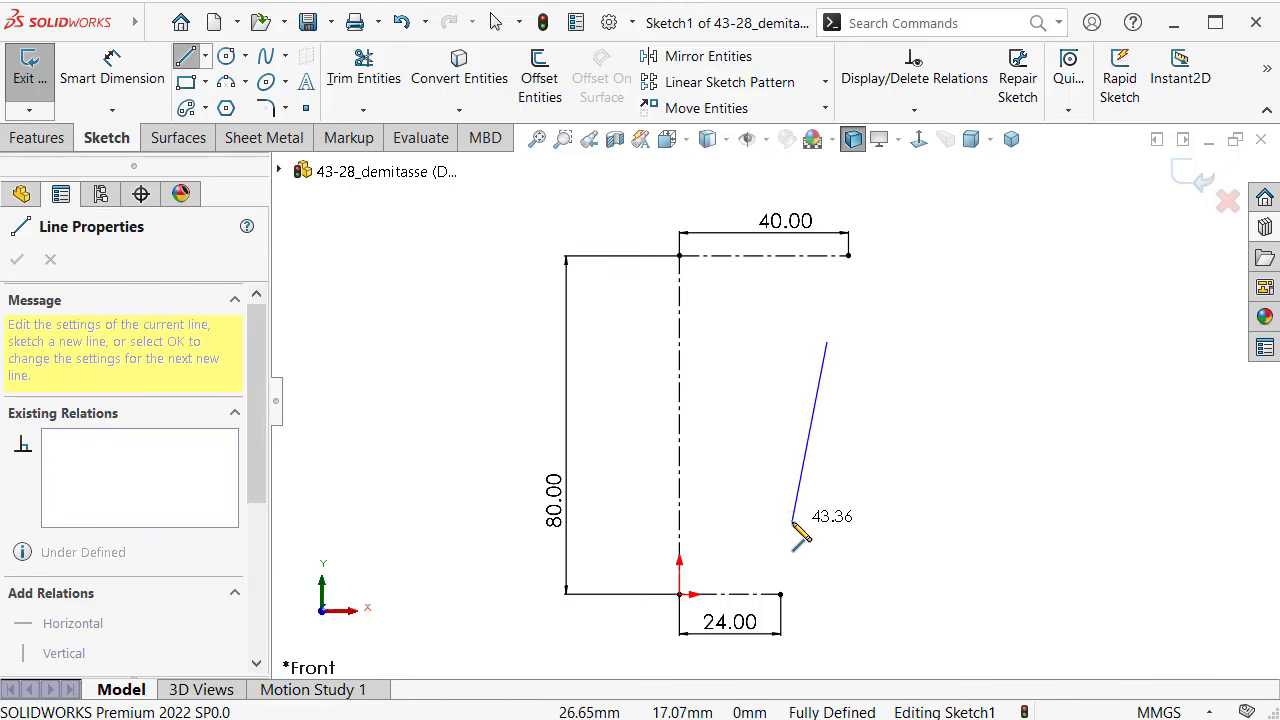
pyautogui.click(792, 521)
pyautogui.press('Escape')
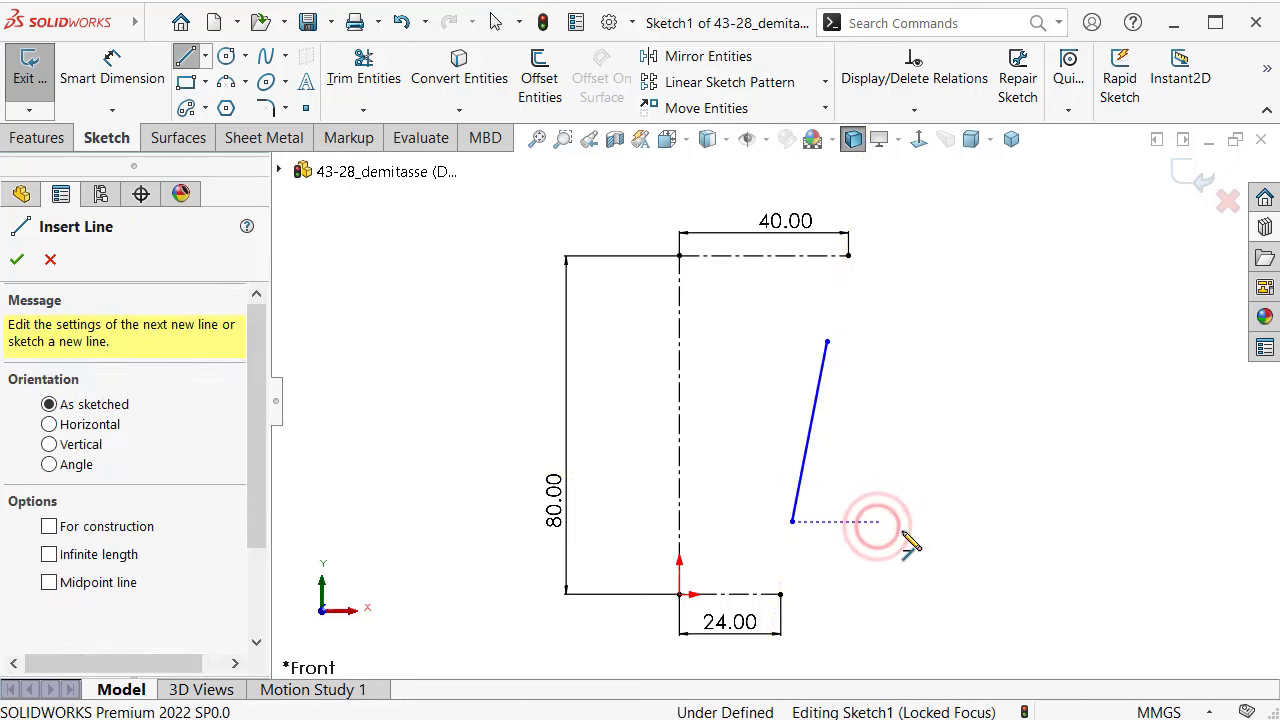
pyautogui.moveTo(903, 533); pyautogui.dragTo(885, 370, button='right')
pyautogui.click(826, 343)
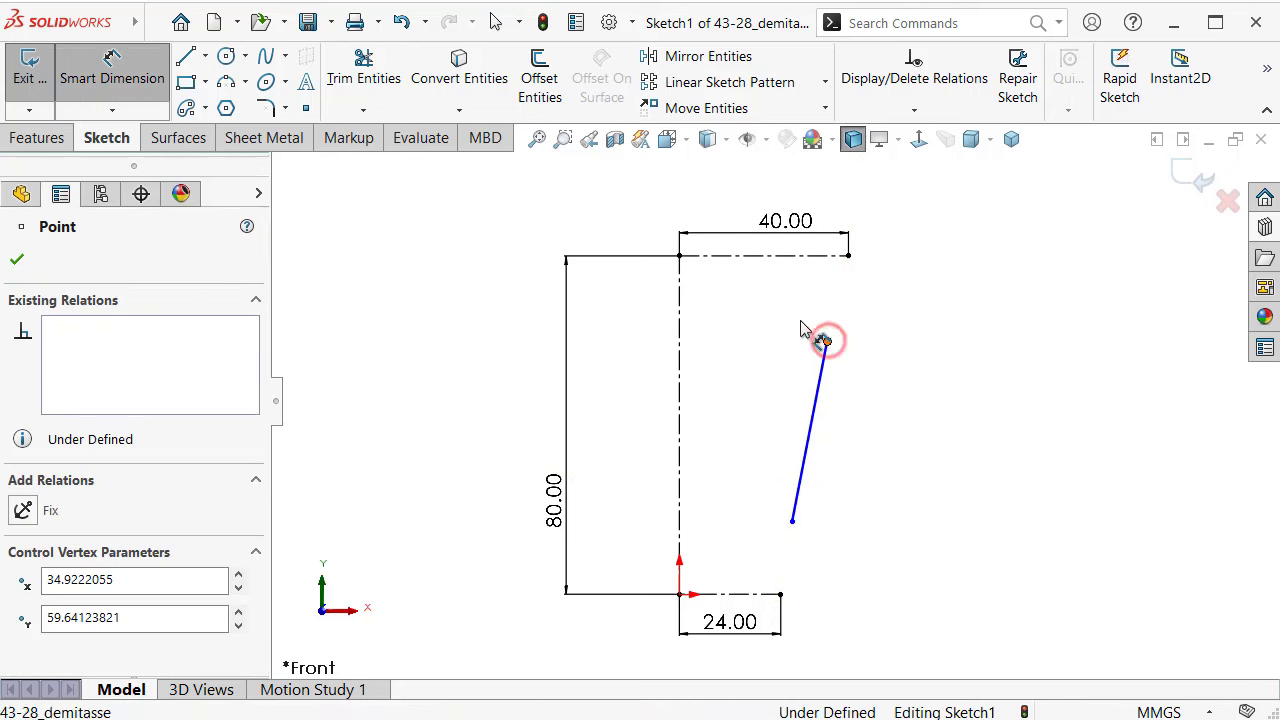
pyautogui.click(795, 258)
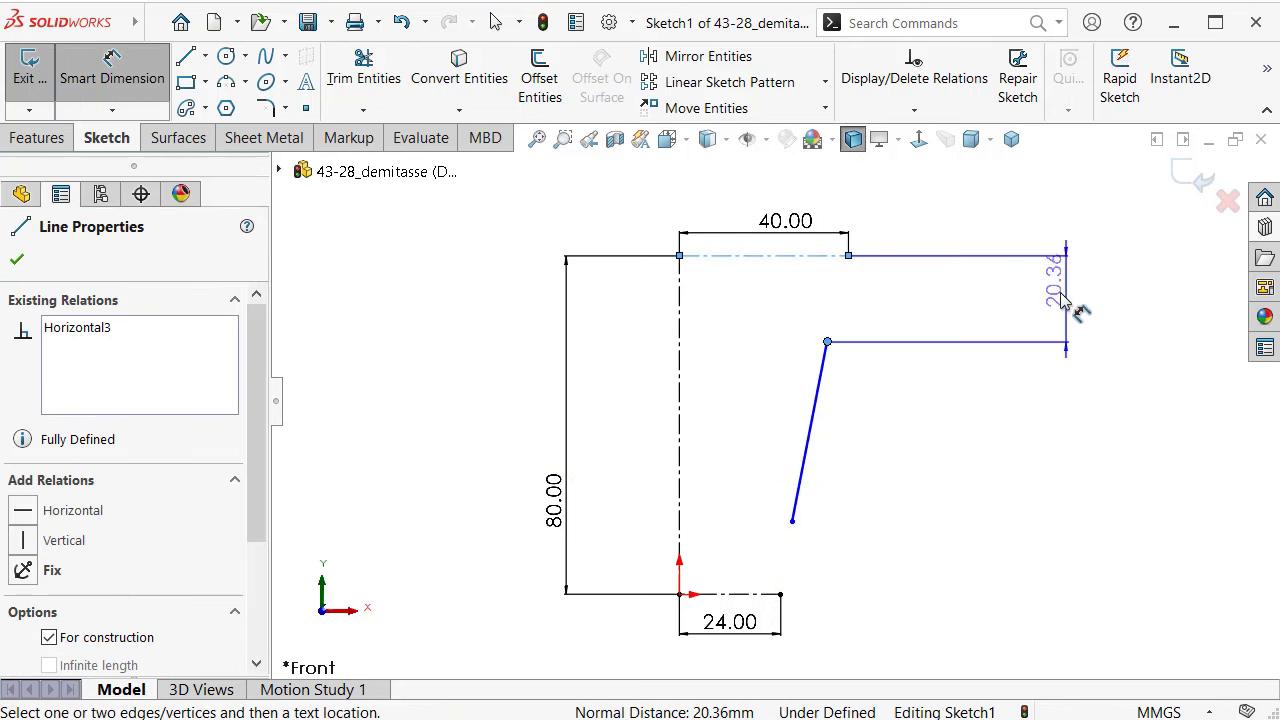
pyautogui.click(1073, 307)
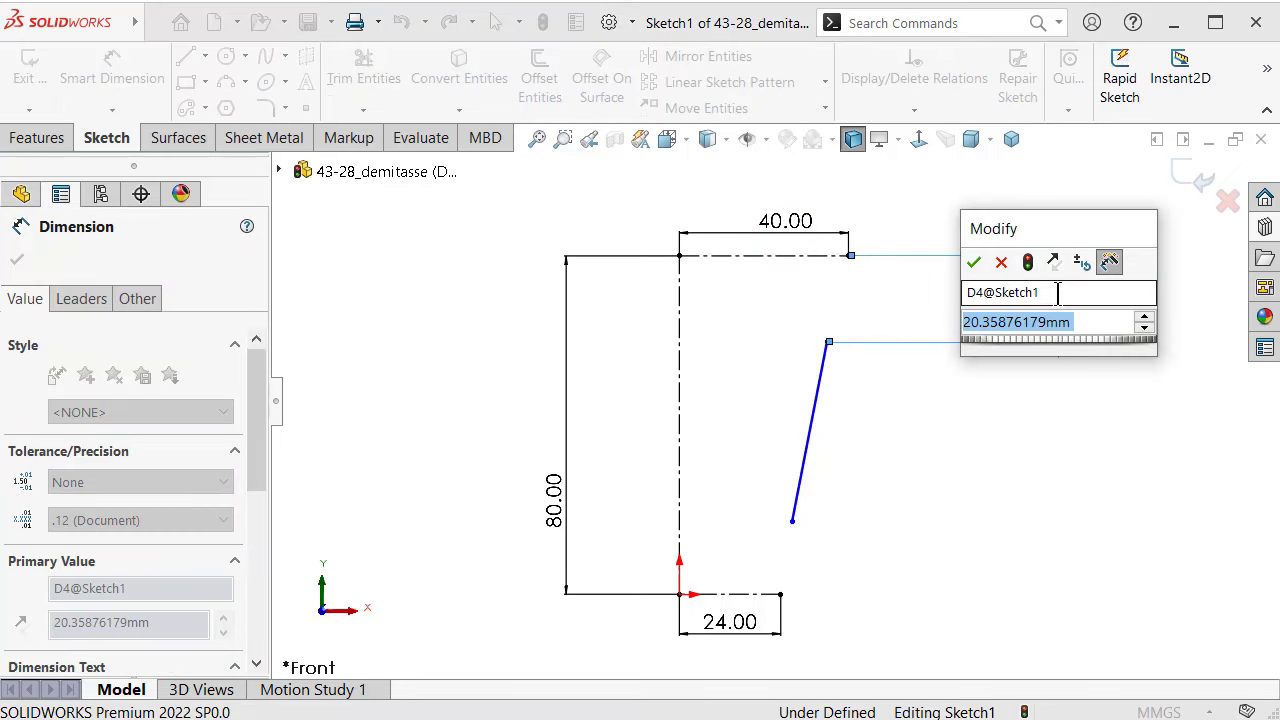
pyautogui.write('16')
pyautogui.press('Return')
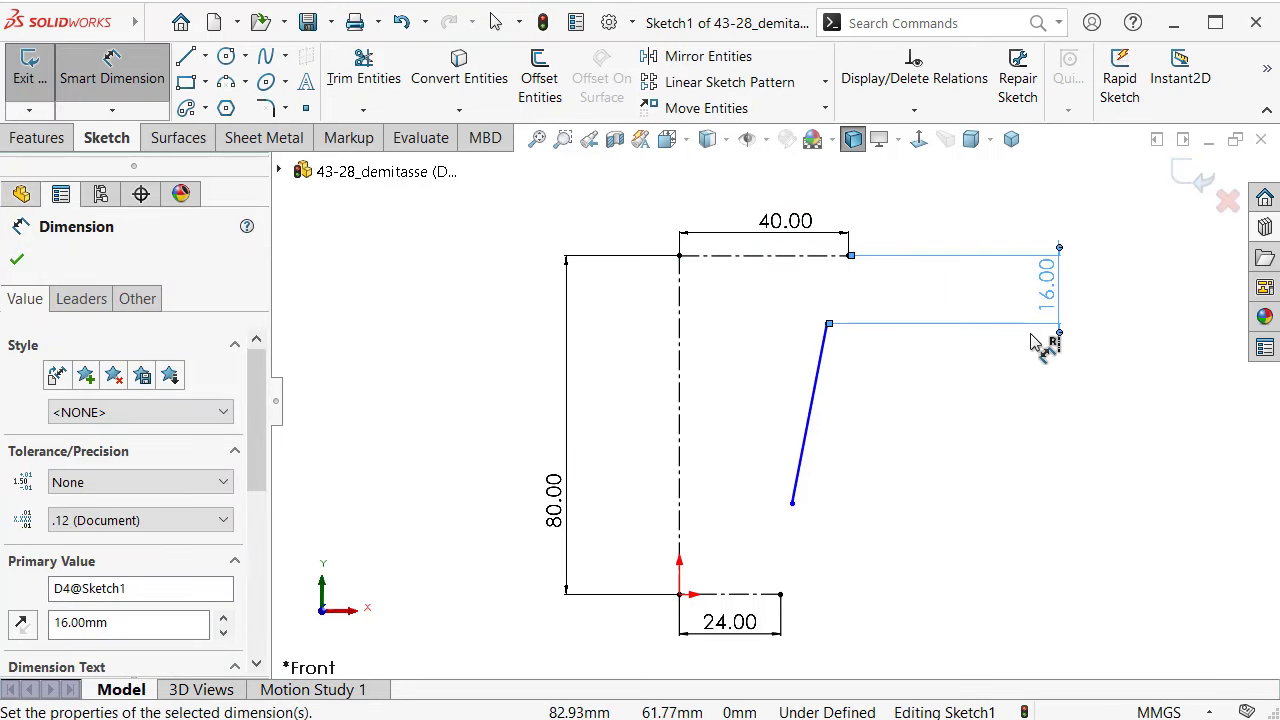
# Step: Set the slanted line's lower end 10 mm above the base and its angle 8° from the centerline
pyautogui.click(796, 506)
pyautogui.click(780, 594)
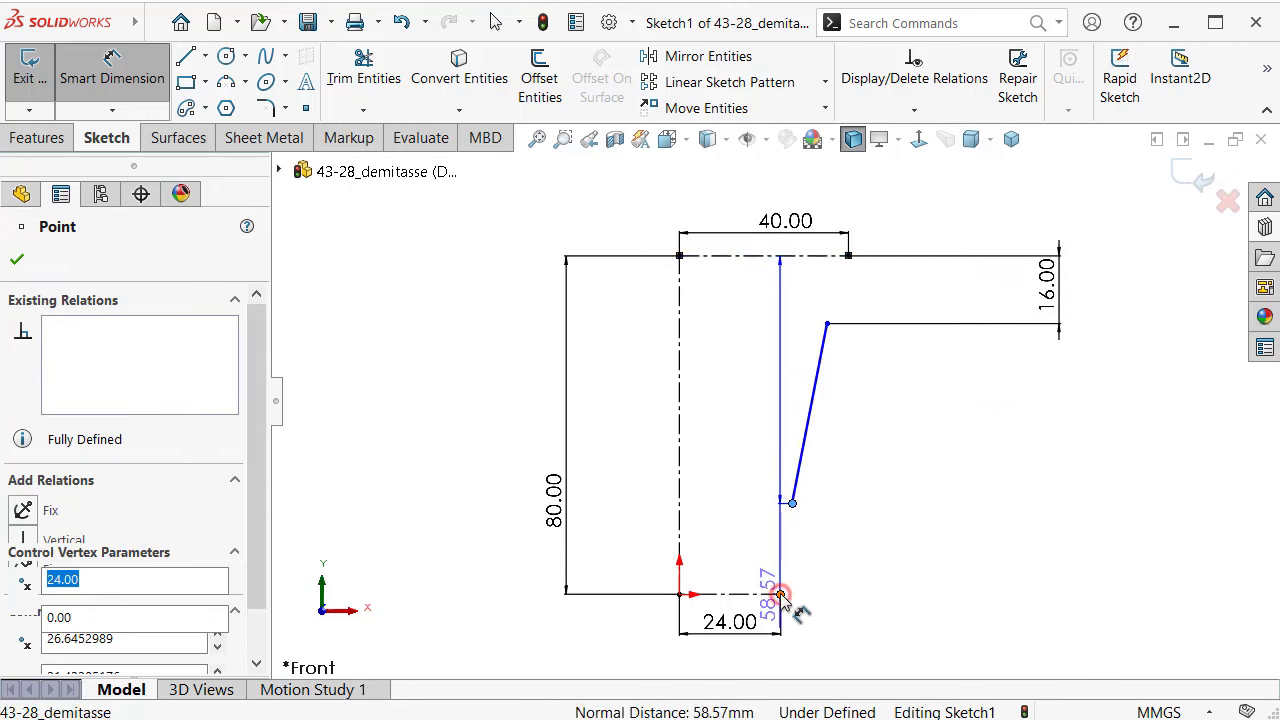
pyautogui.click(972, 560)
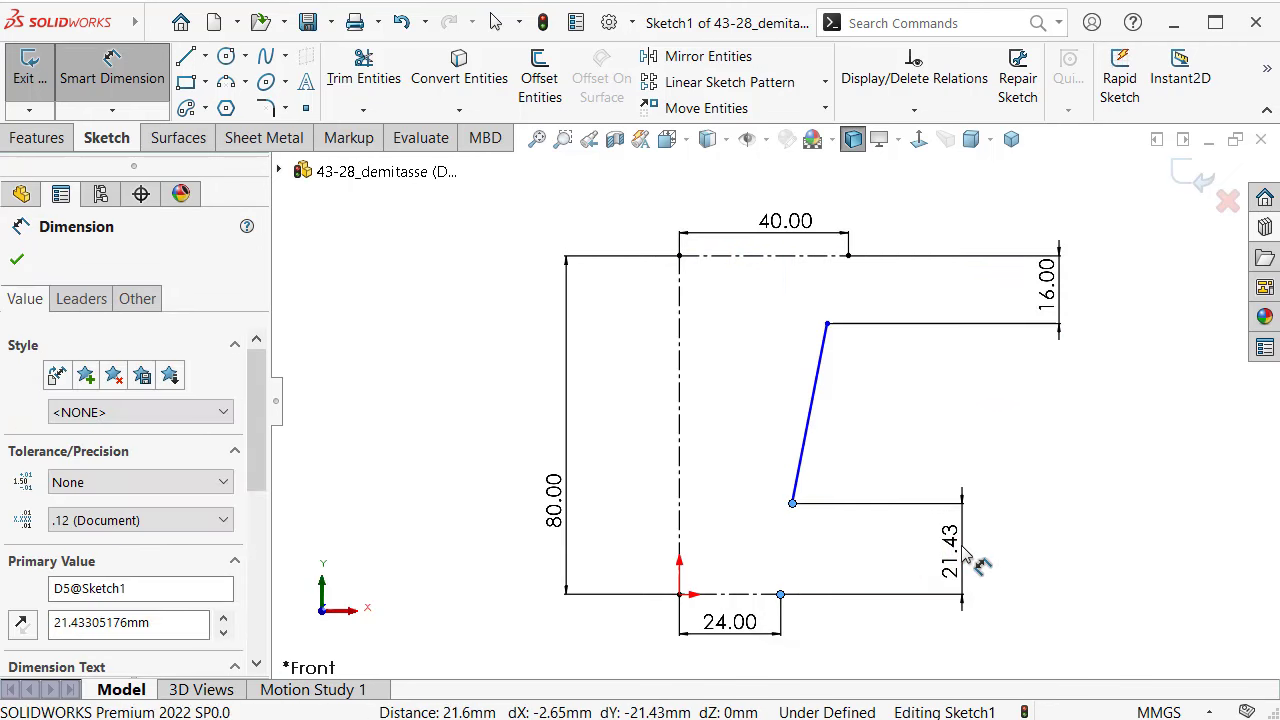
pyautogui.write('10')
pyautogui.press('Return')
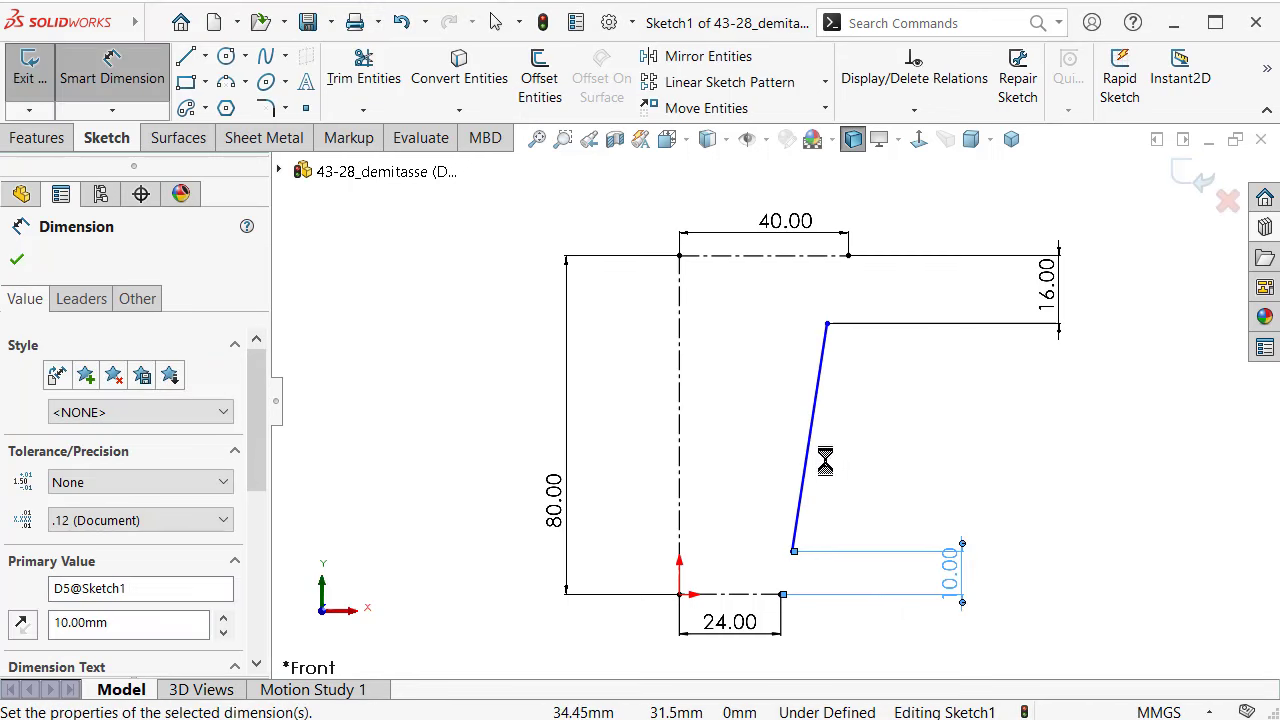
pyautogui.click(811, 469)
pyautogui.click(684, 465)
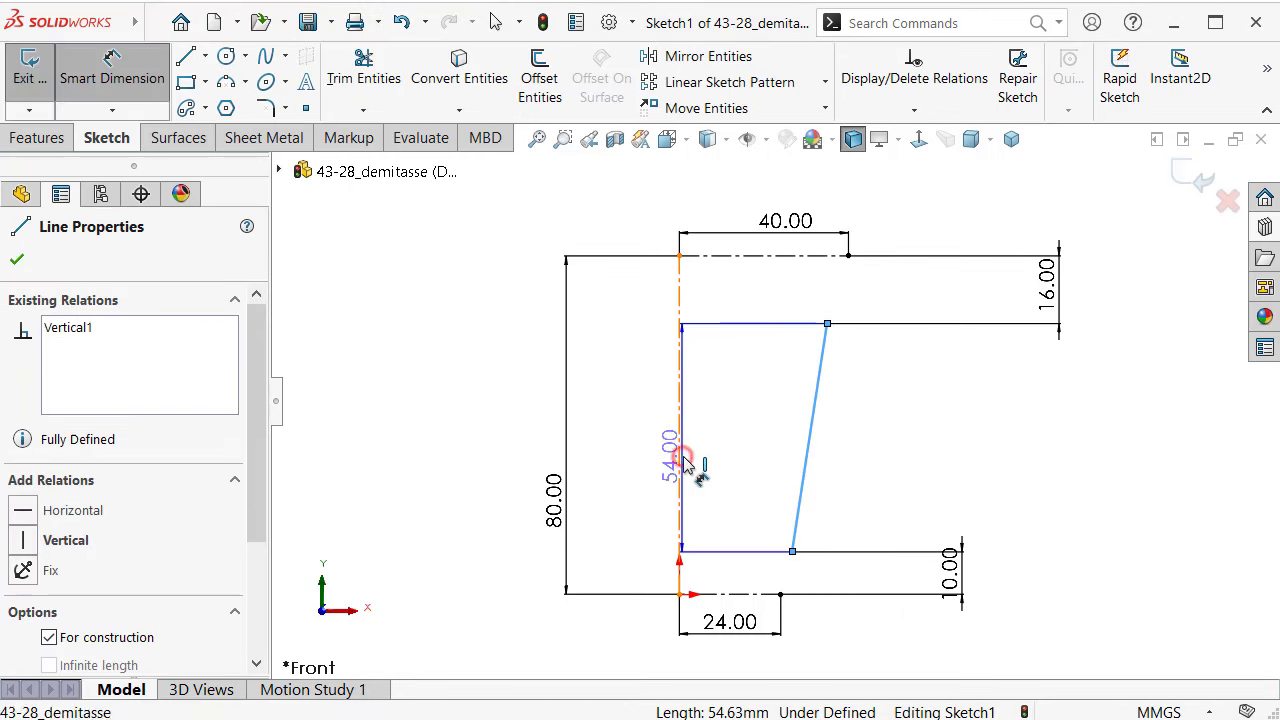
pyautogui.click(703, 458)
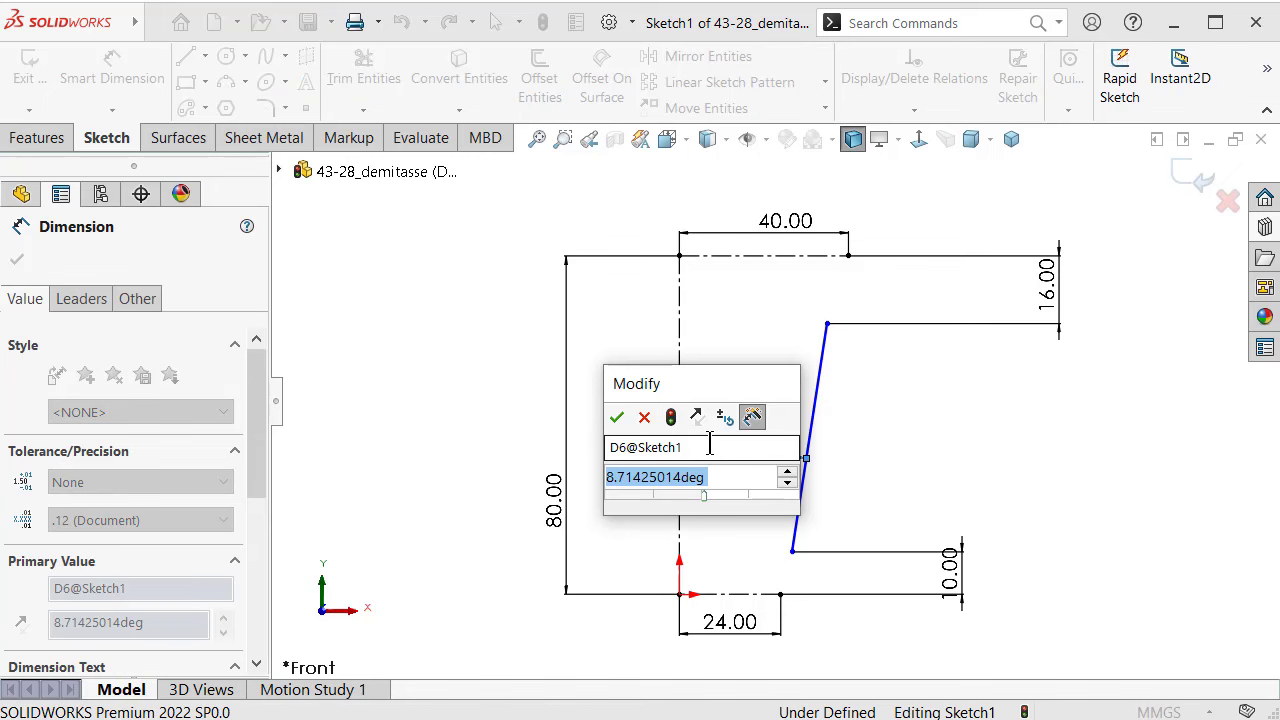
pyautogui.write('8')
pyautogui.press('Return')
pyautogui.scroll(-1, 880, 318)
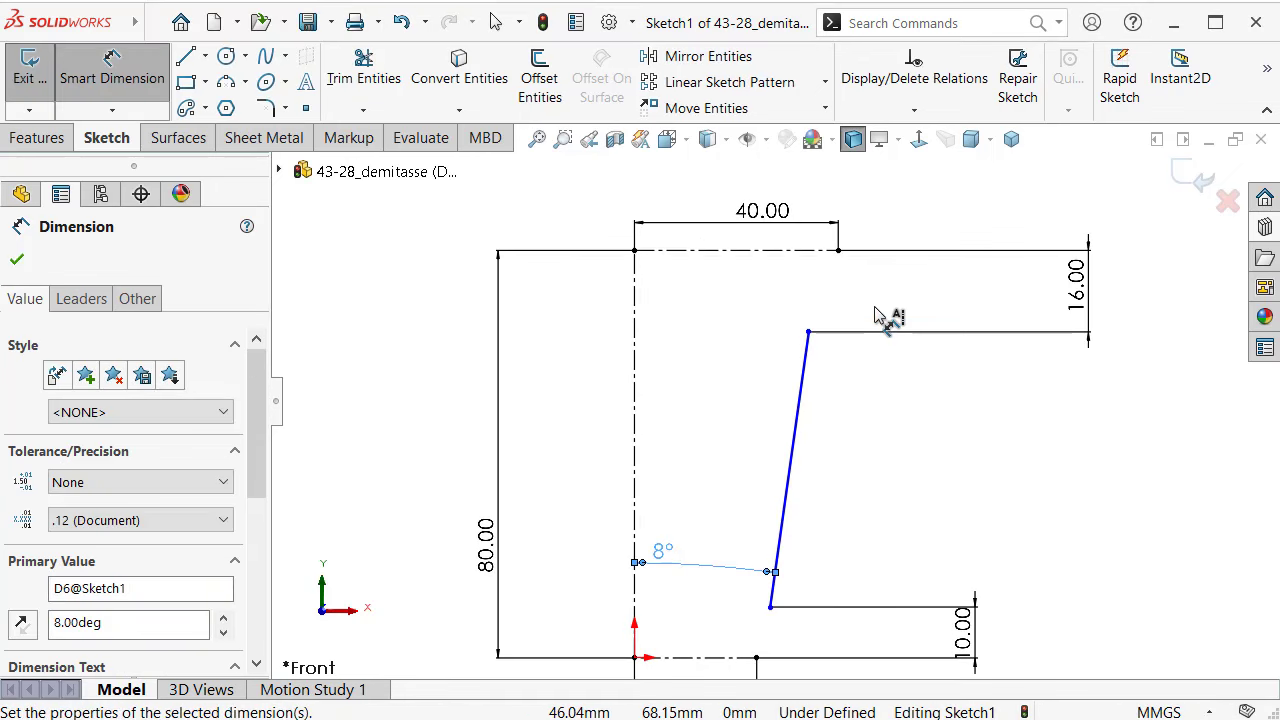
# Step: Draw three-point arcs at the top and bottom ends of the slanted line
pyautogui.press('s')
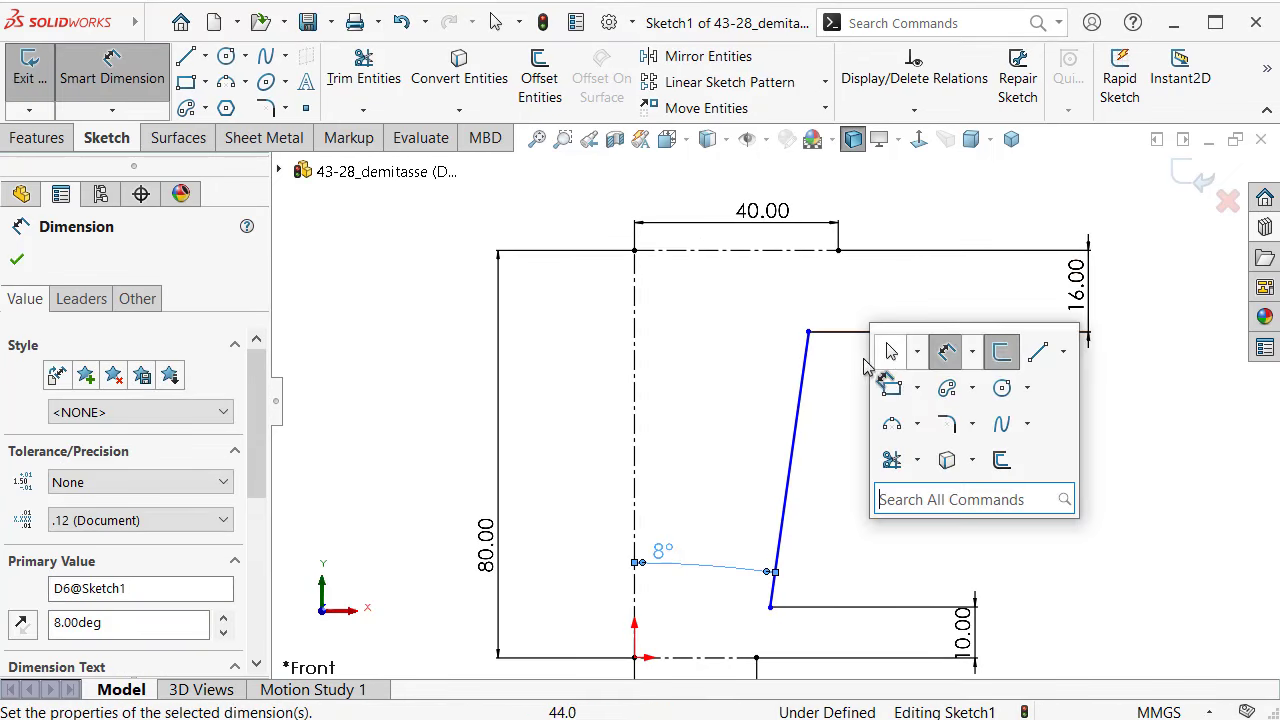
pyautogui.click(896, 430)
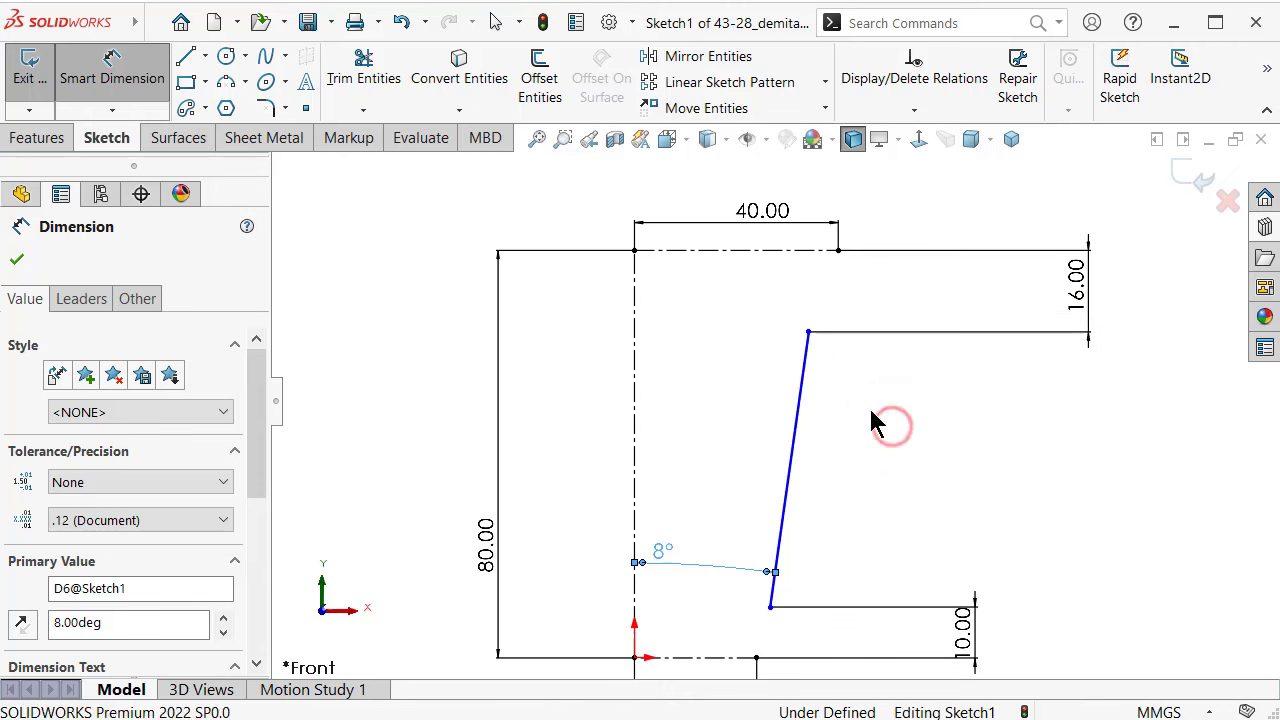
pyautogui.click(808, 332)
pyautogui.click(838, 250)
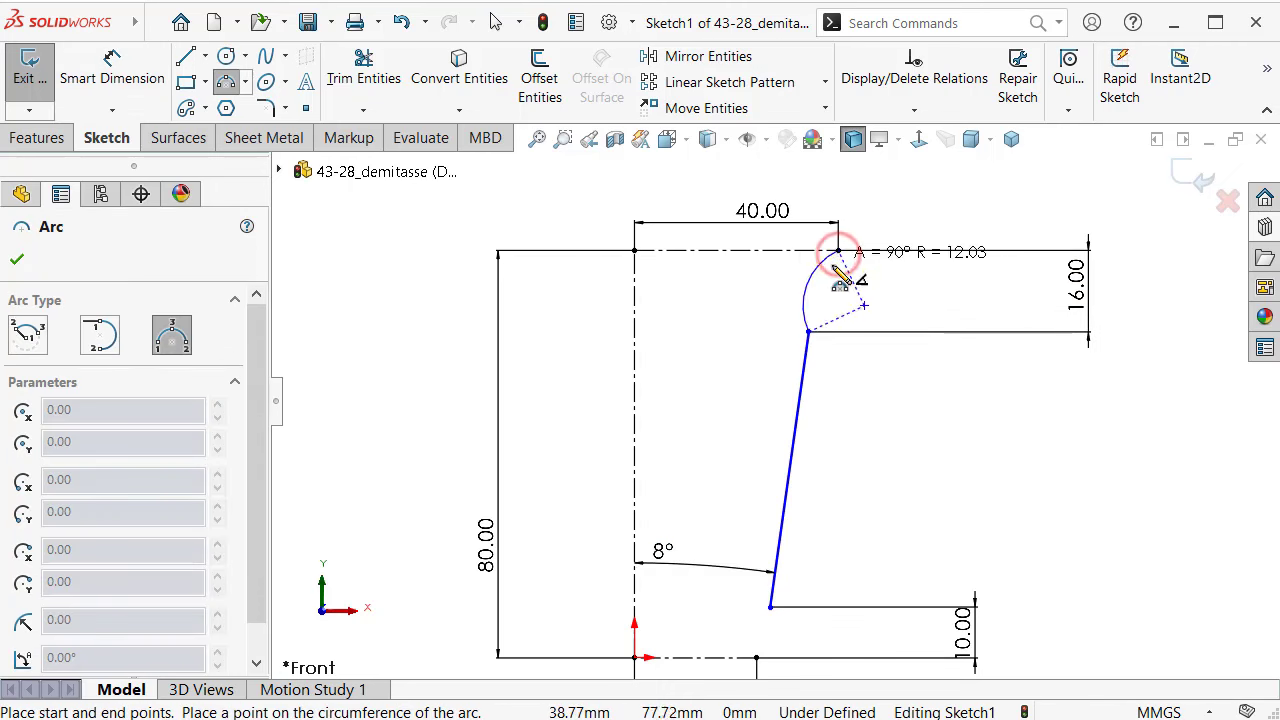
pyautogui.click(826, 277)
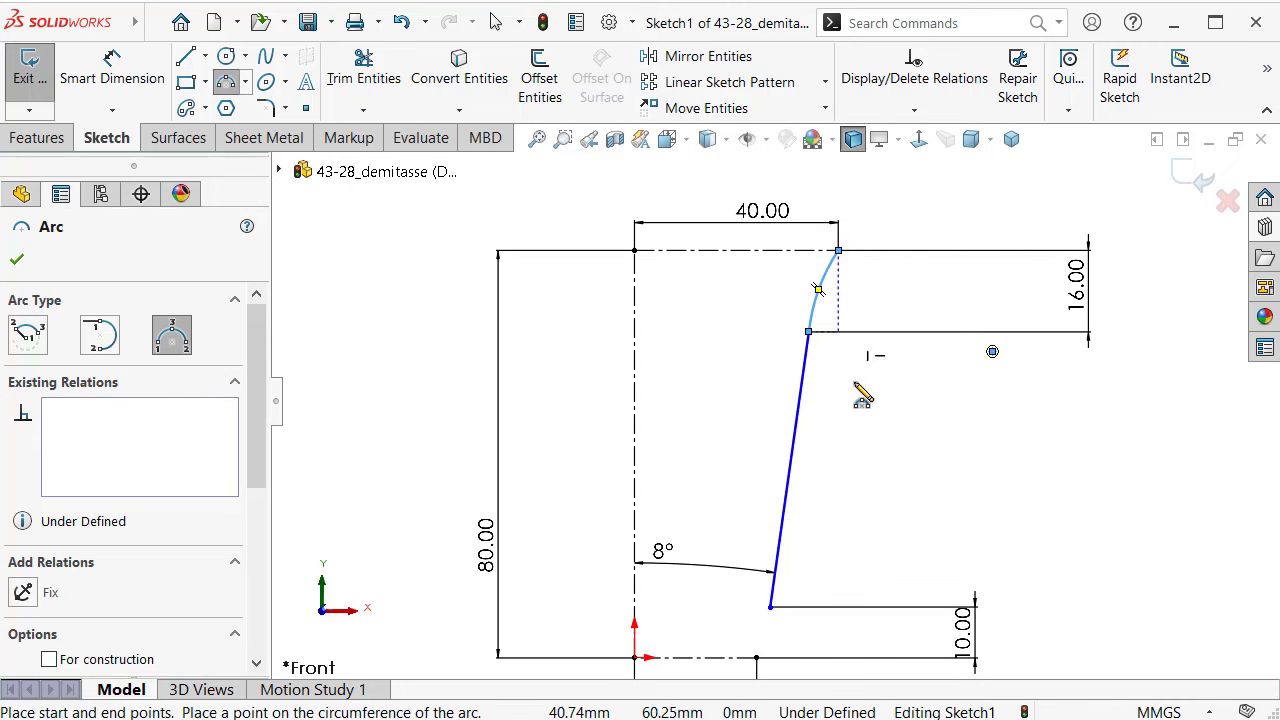
pyautogui.press('f')
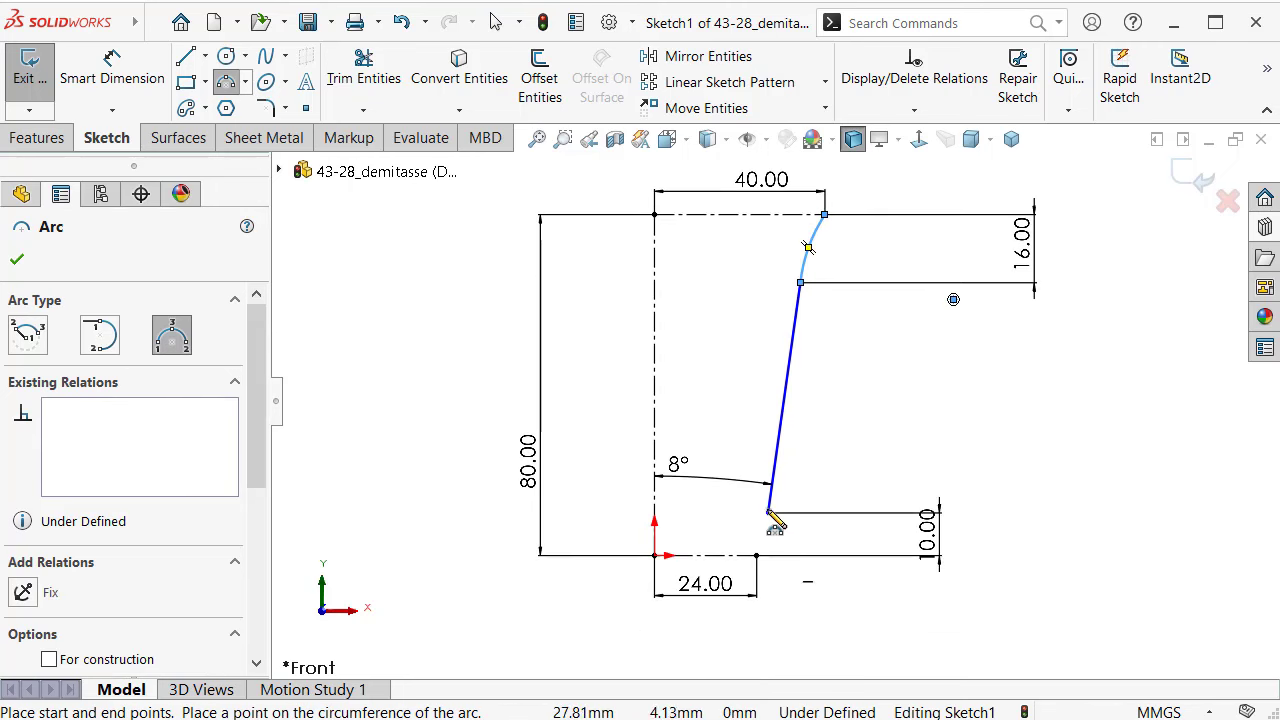
pyautogui.click(768, 514)
pyautogui.click(757, 555)
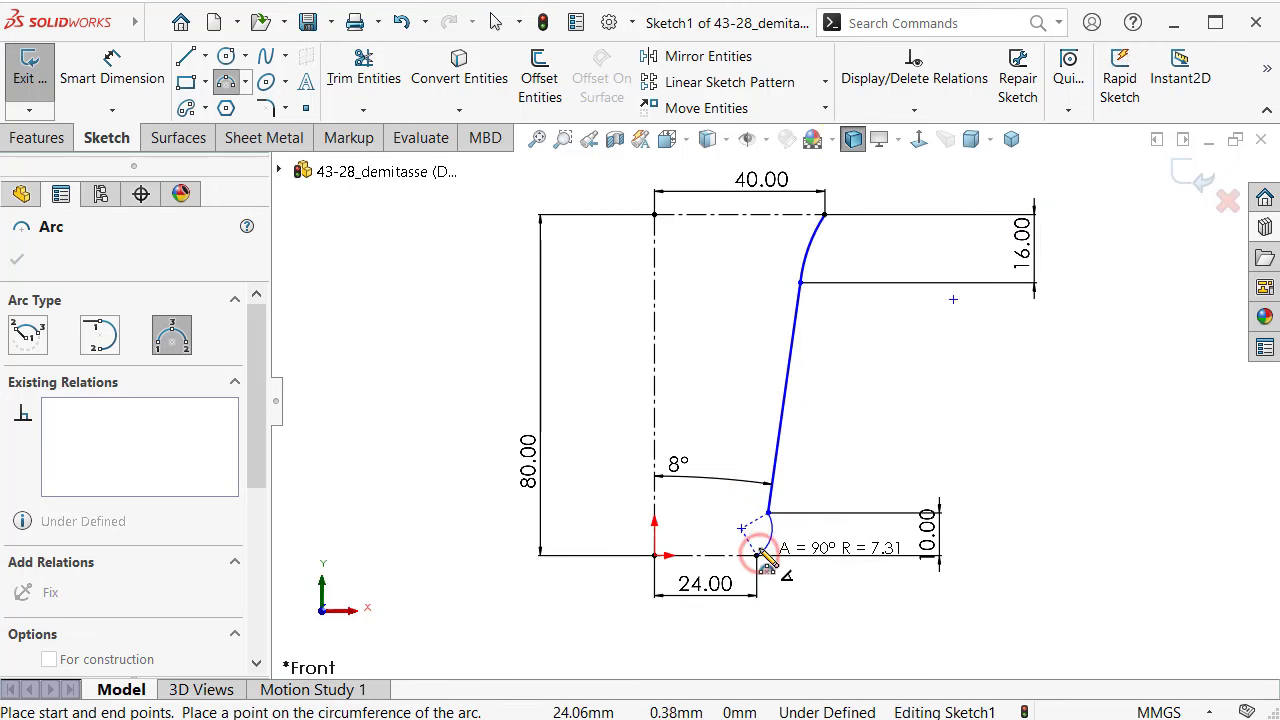
pyautogui.scroll(-3, 757, 552)
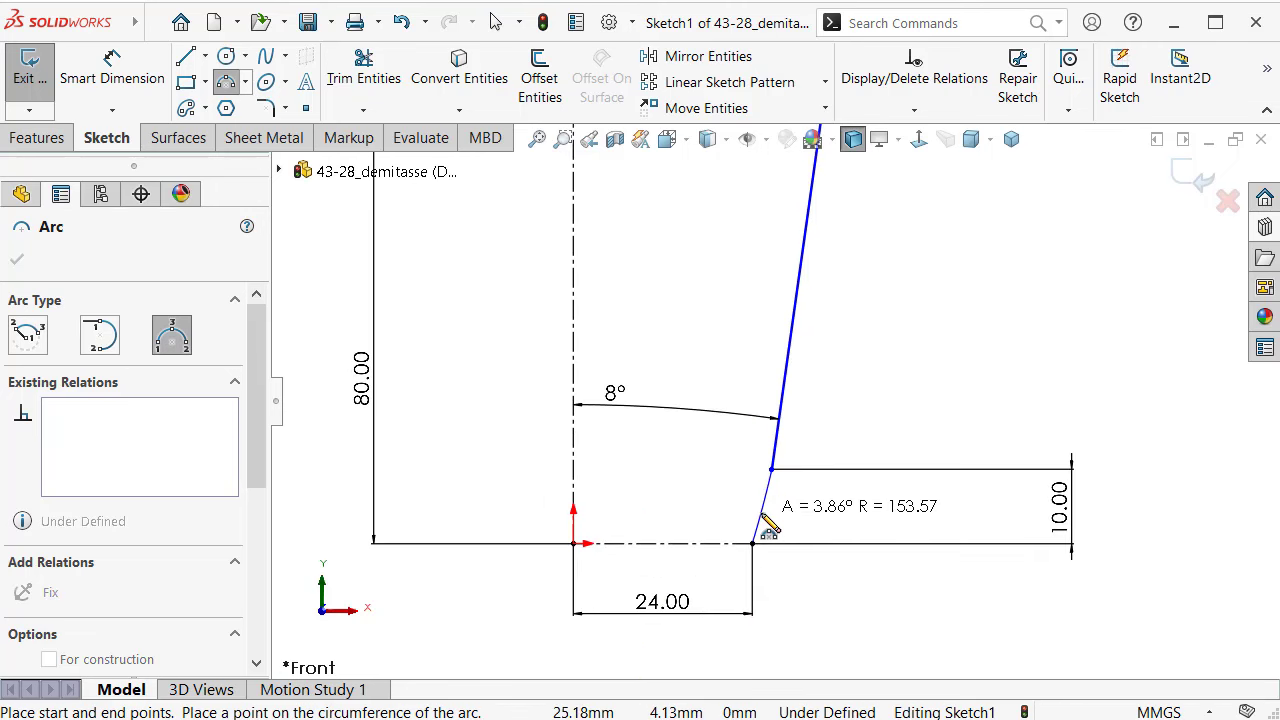
pyautogui.click(762, 516)
# Step: Dimension the lower arc to a radius of 80 mm
pyautogui.press('s')
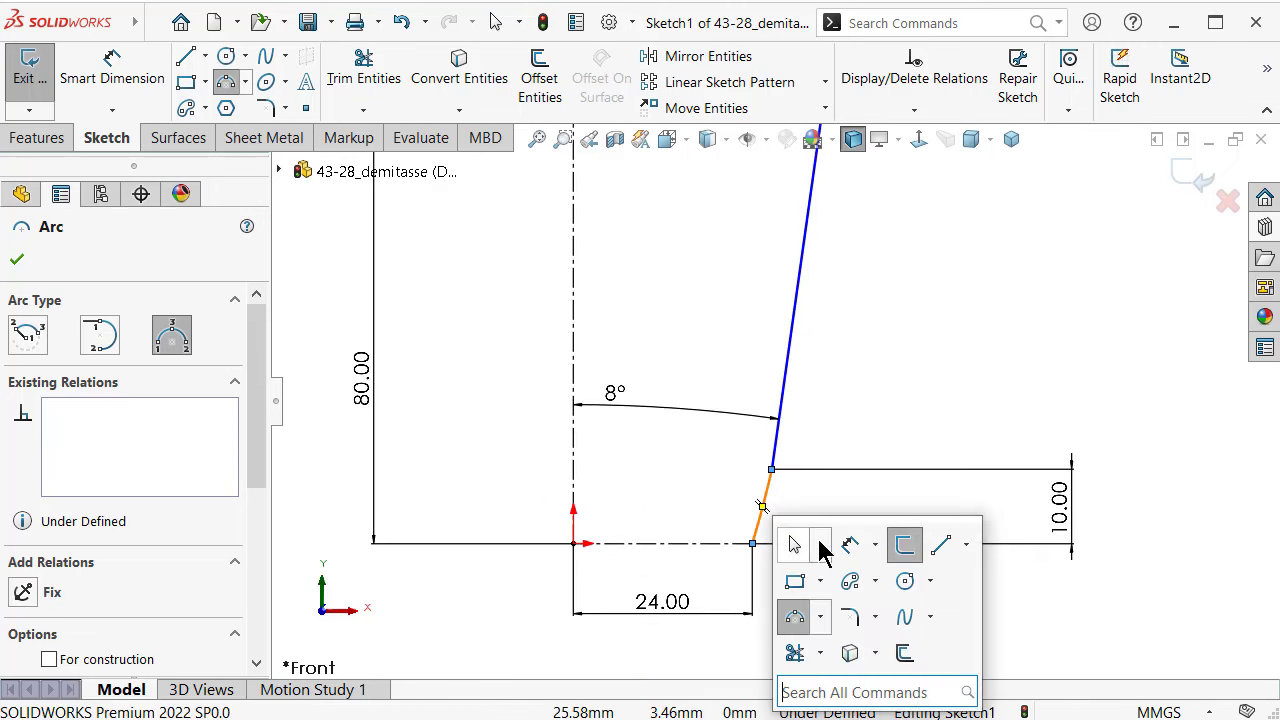
pyautogui.click(849, 543)
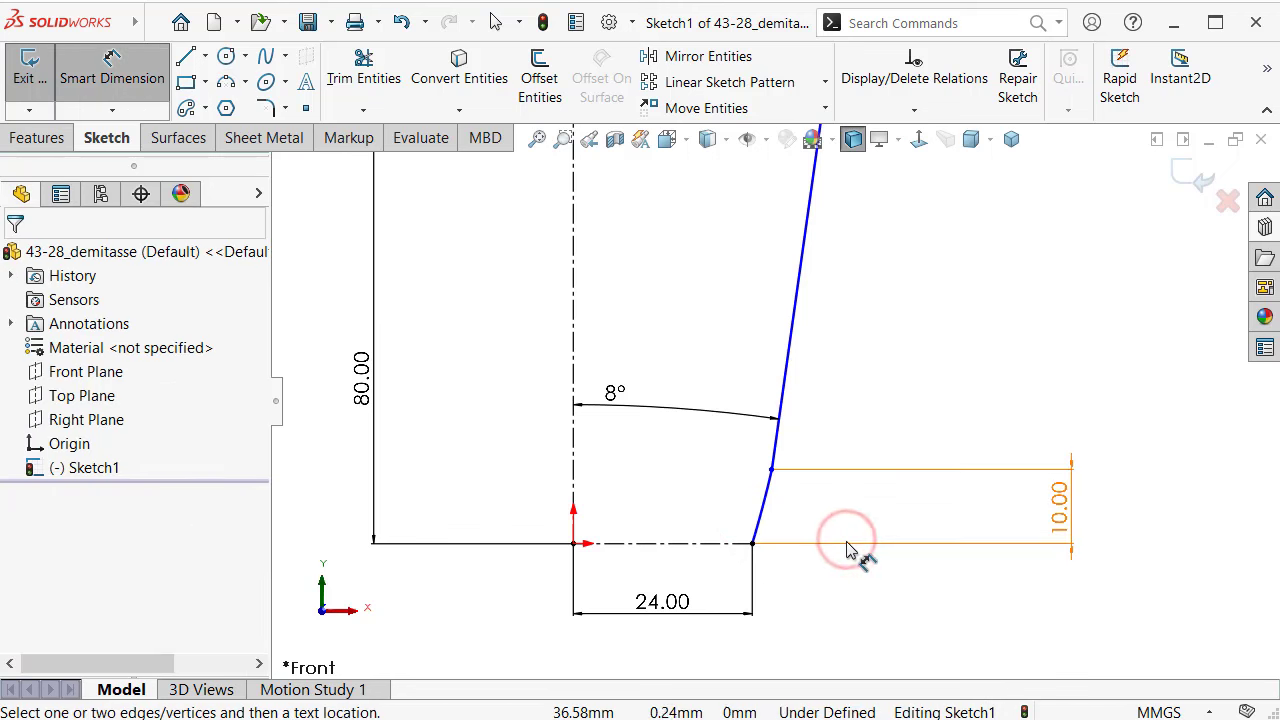
pyautogui.click(760, 519)
pyautogui.click(741, 507)
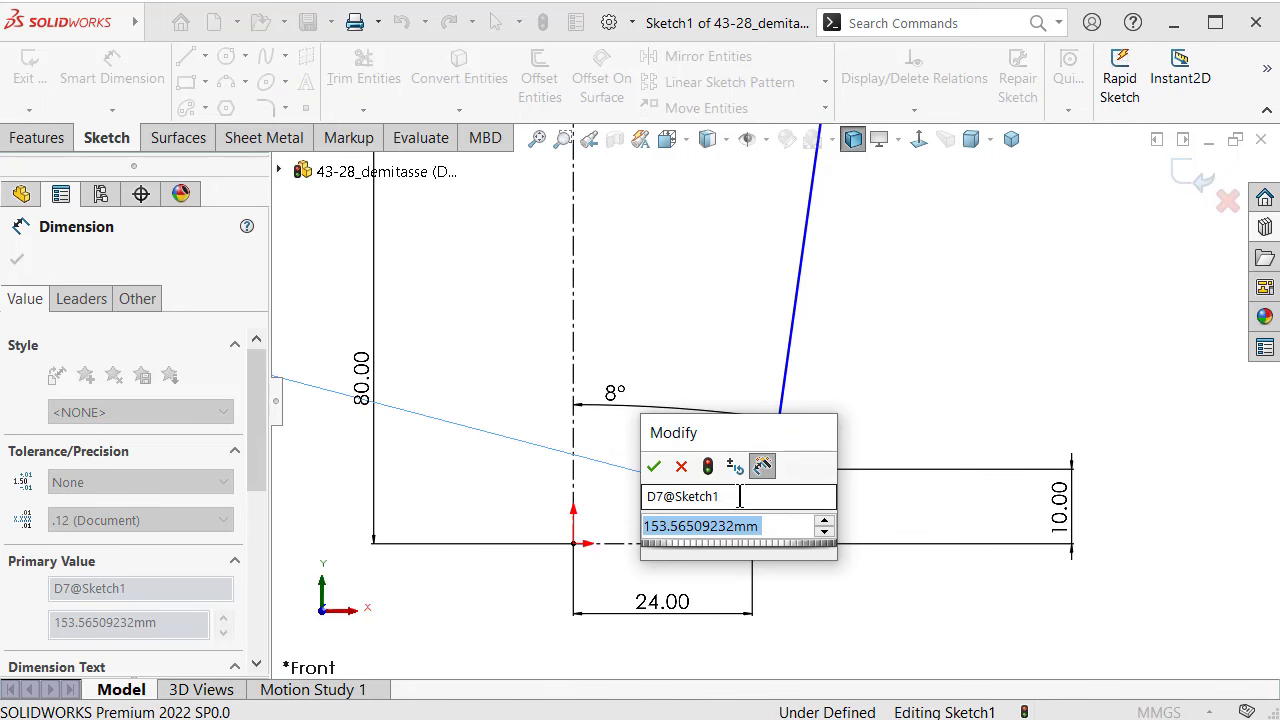
pyautogui.write('80')
pyautogui.press('Return')
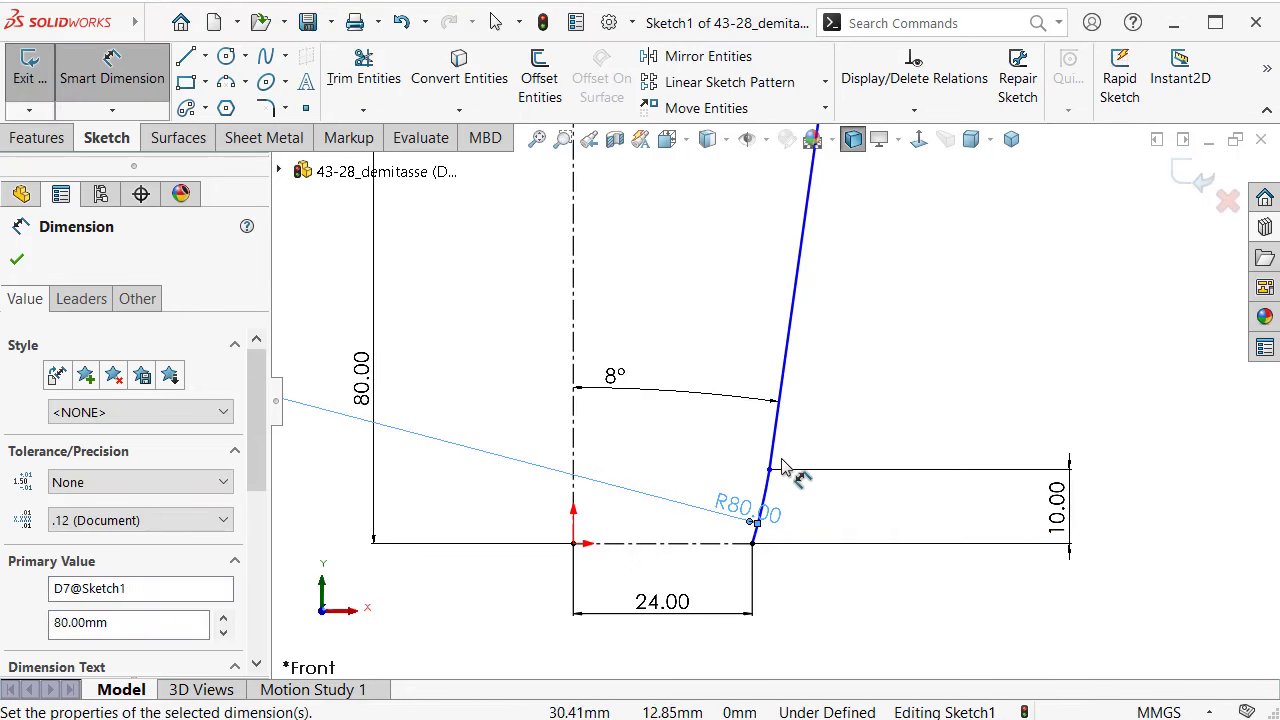
pyautogui.press('Escape')
# Step: Make the lower arc tangent to the slanted line and check the upper joint
pyautogui.click(769, 469)
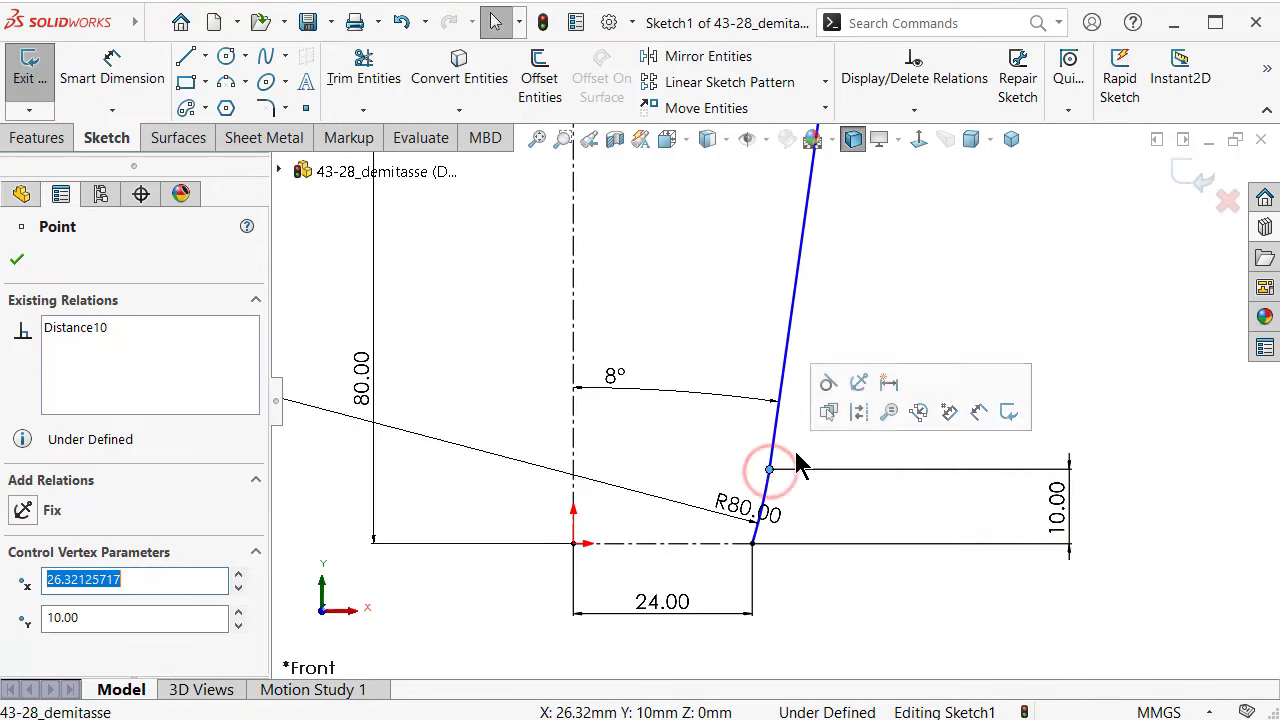
pyautogui.click(828, 382)
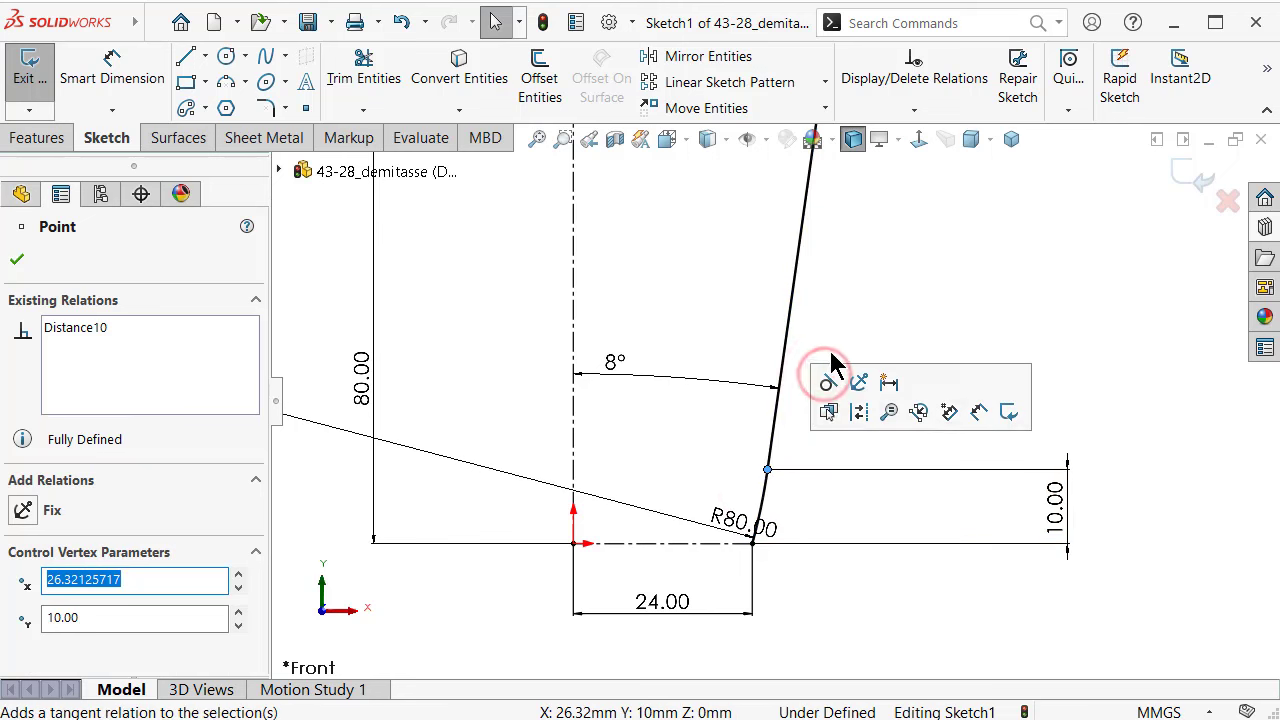
pyautogui.click(986, 282)
pyautogui.scroll(-3, 903, 306)
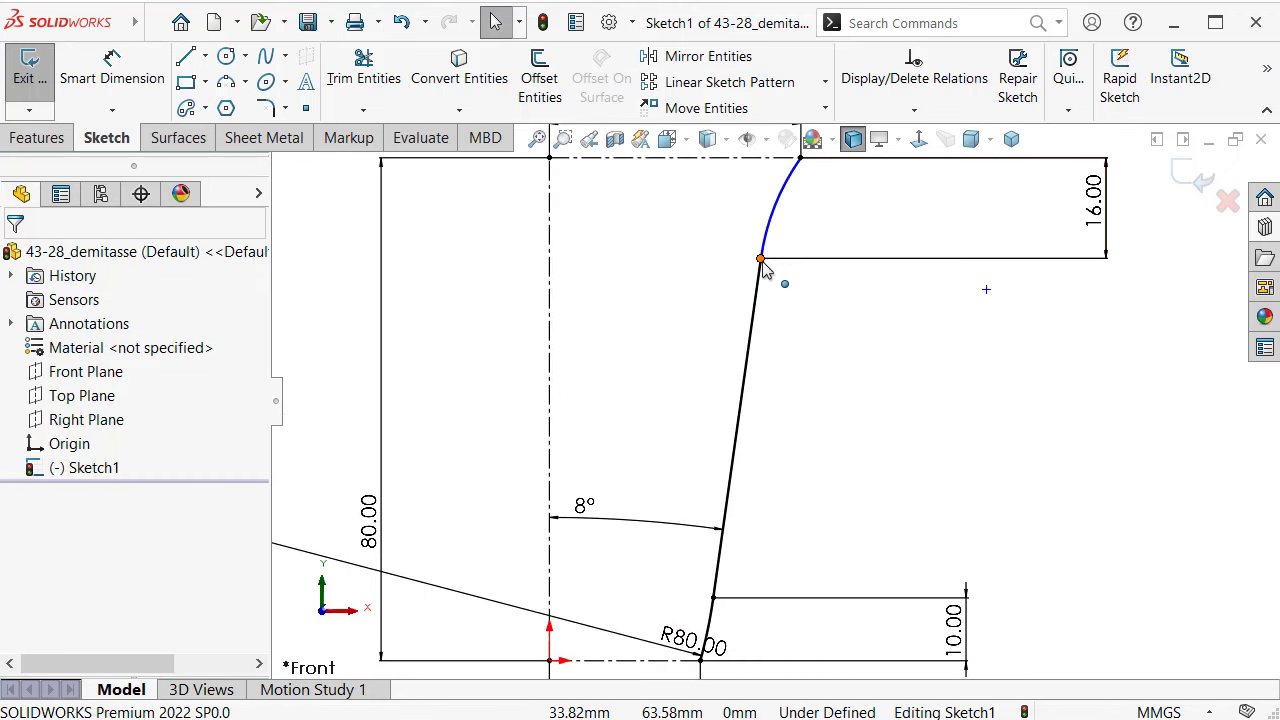
pyautogui.click(761, 259)
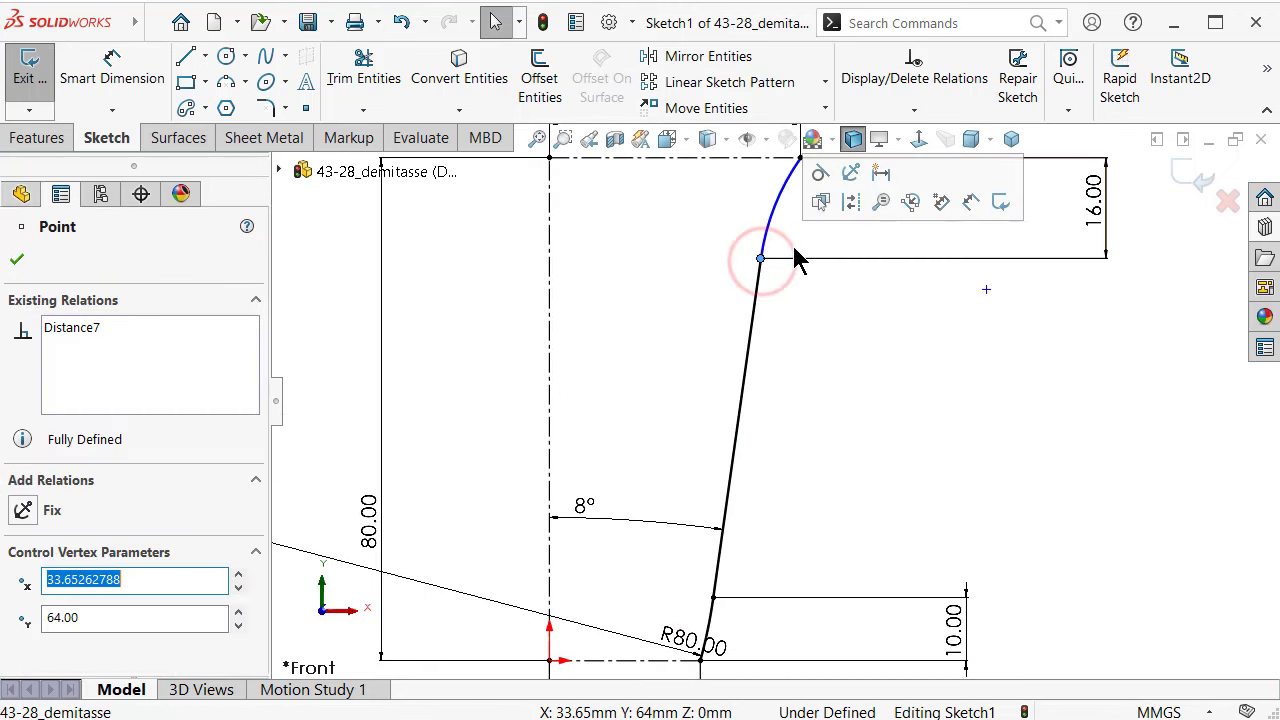
pyautogui.click(812, 365)
pyautogui.scroll(-2, 700, 557)
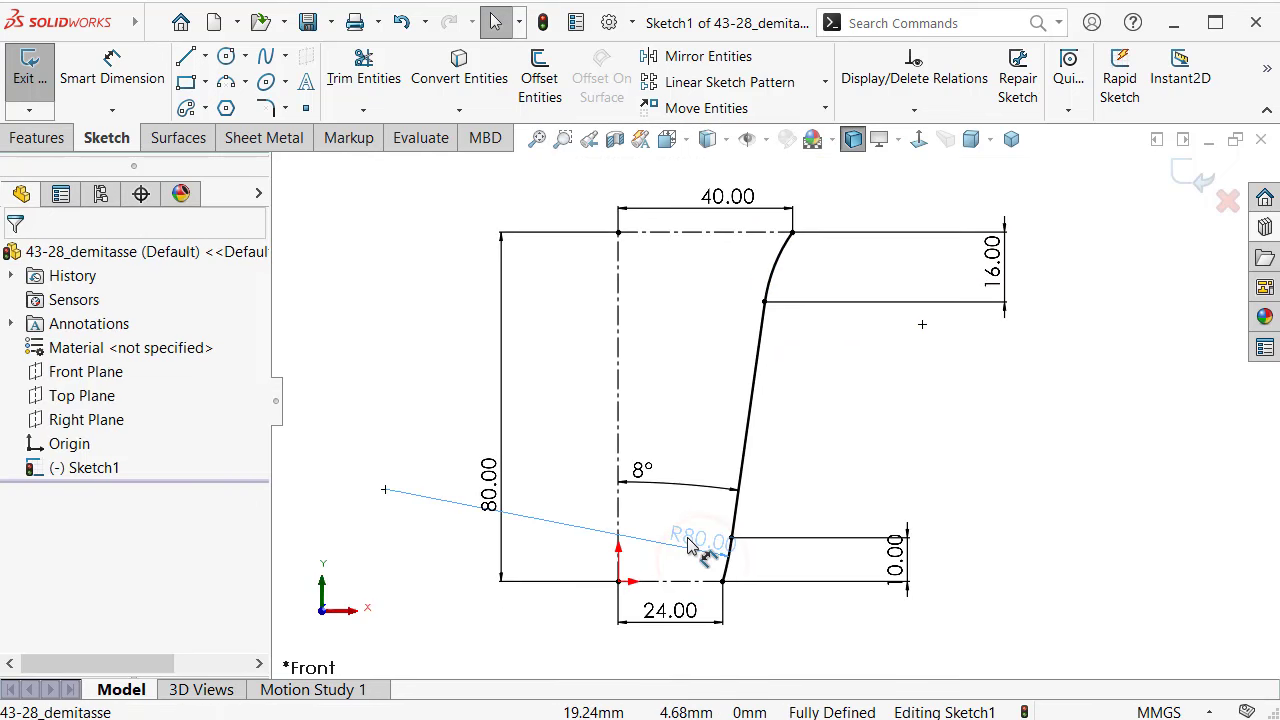
pyautogui.click(686, 549)
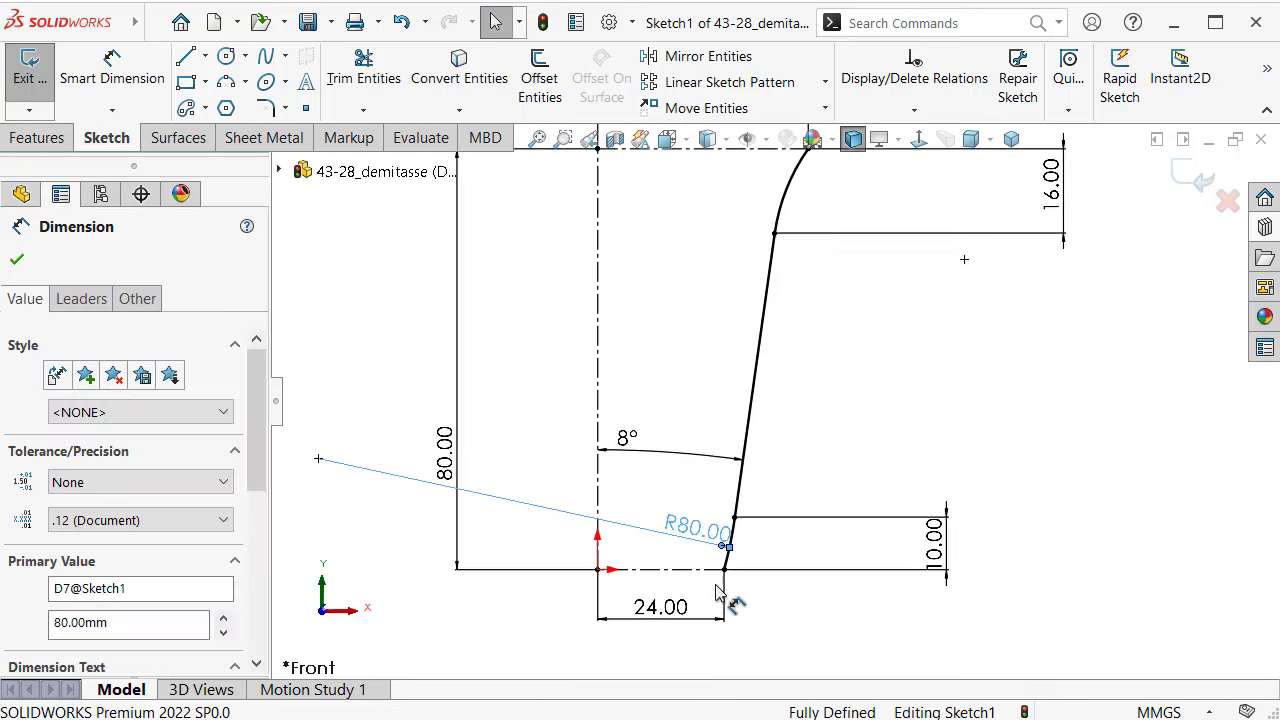
pyautogui.scroll(-5, 715, 575)
# Step: Draw a short line chain from the lower arc's end across to the centerline
pyautogui.press('s')
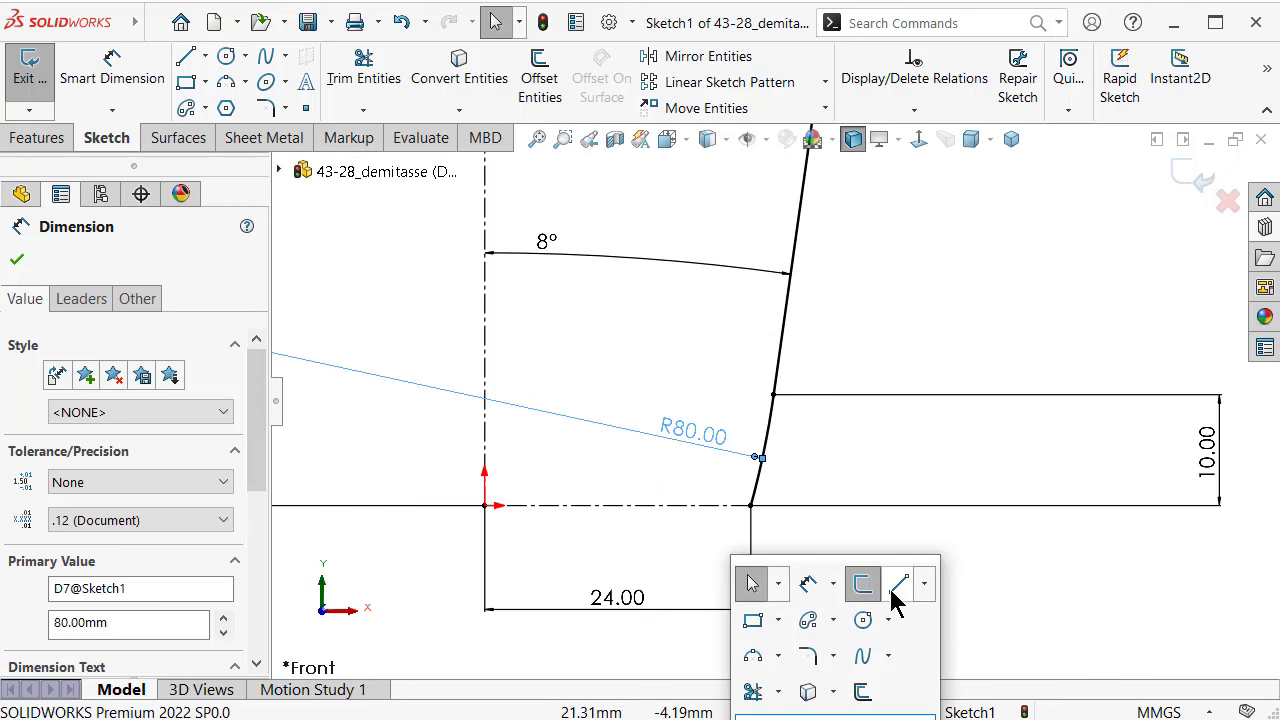
pyautogui.click(898, 582)
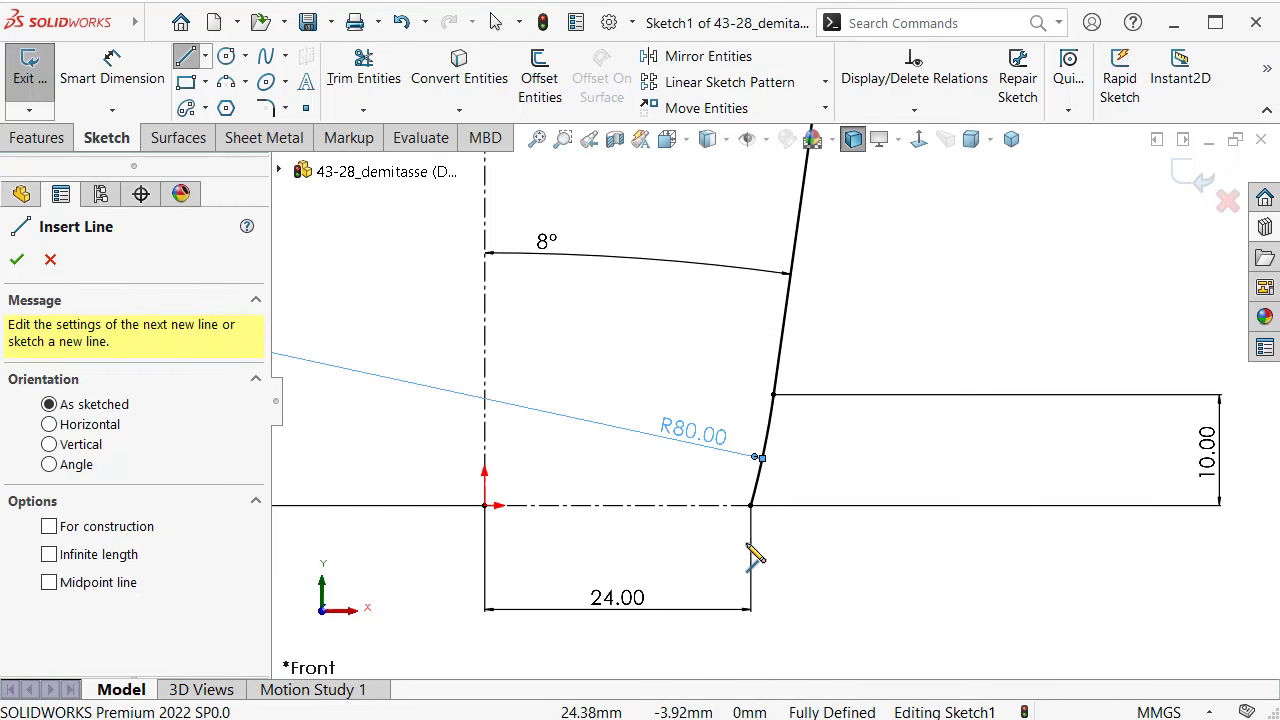
pyautogui.click(751, 506)
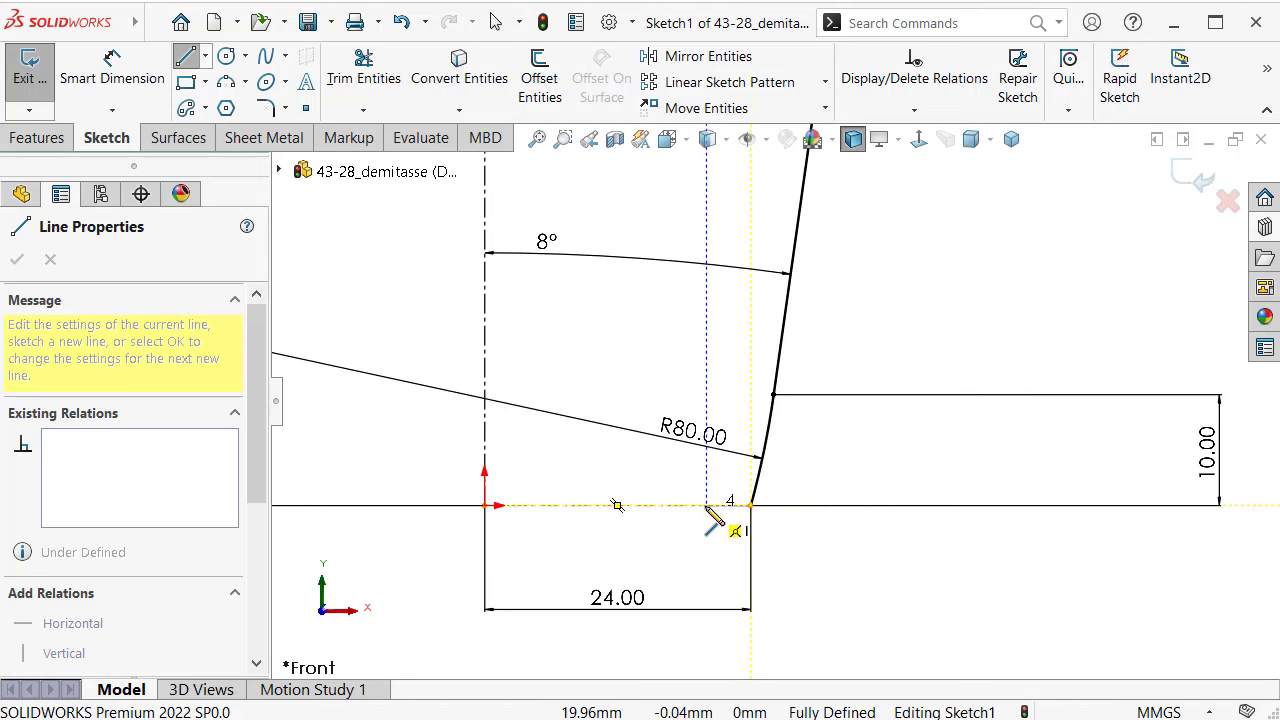
pyautogui.scroll(-4, 707, 508)
pyautogui.click(756, 476)
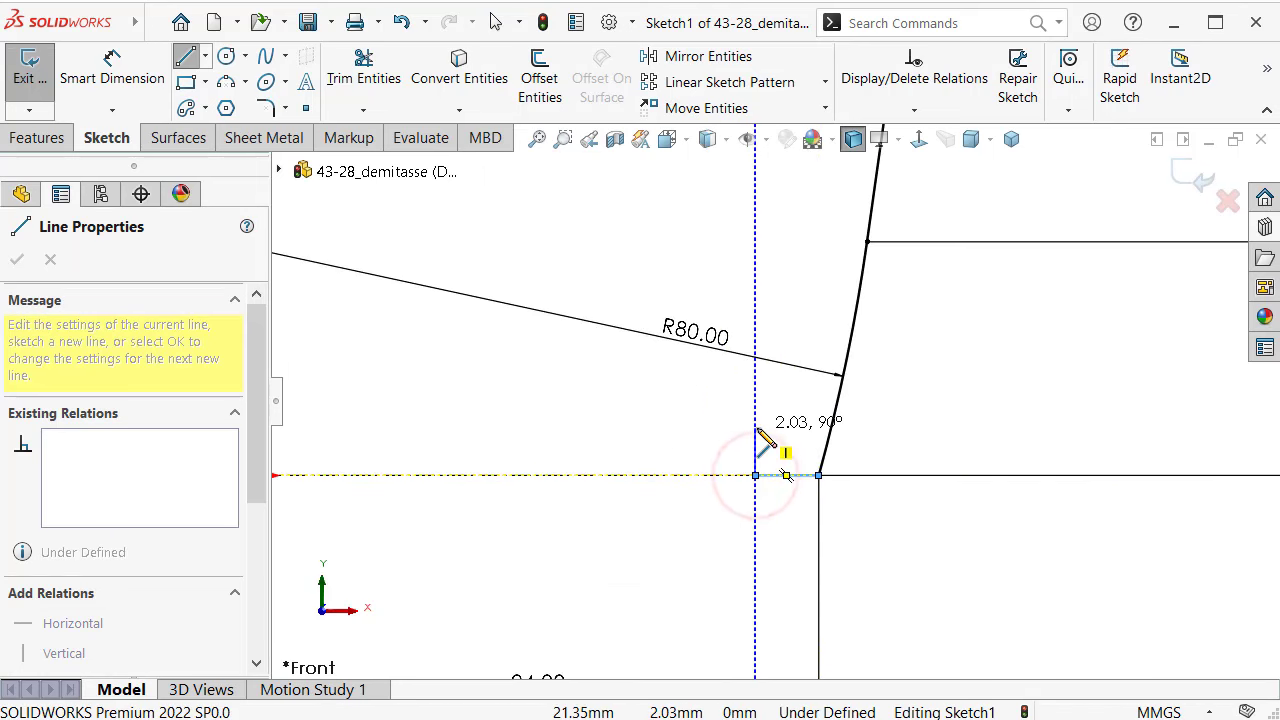
pyautogui.click(757, 432)
pyautogui.scroll(5, 757, 430)
pyautogui.scroll(-2, 640, 444)
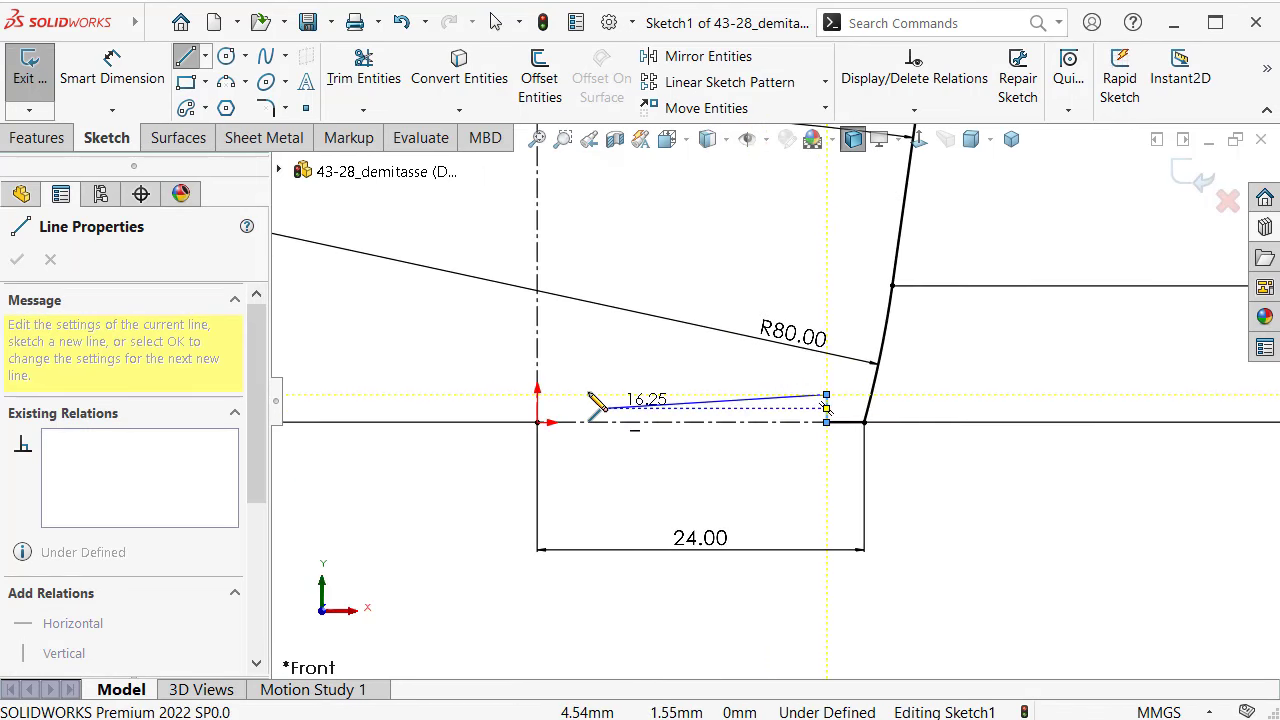
pyautogui.click(537, 393)
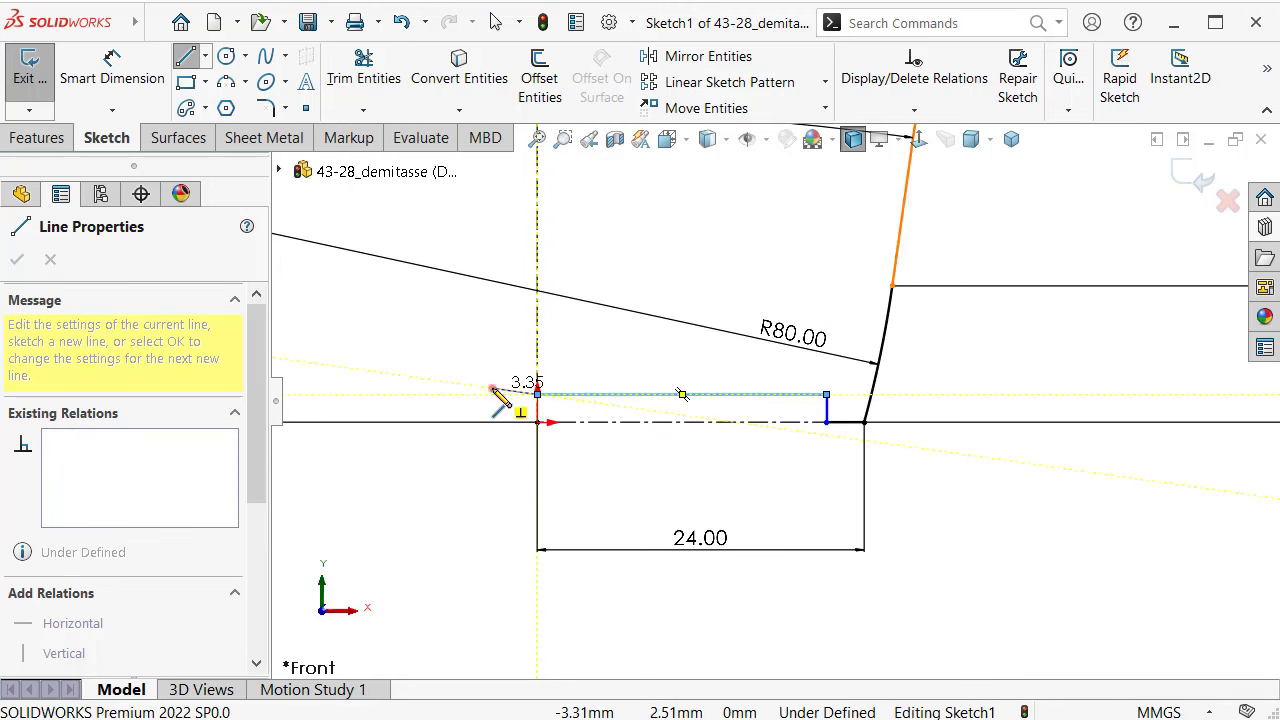
pyautogui.doubleClick(500, 400)
# Step: Dimension the upper line to 20 mm long
pyautogui.press('s')
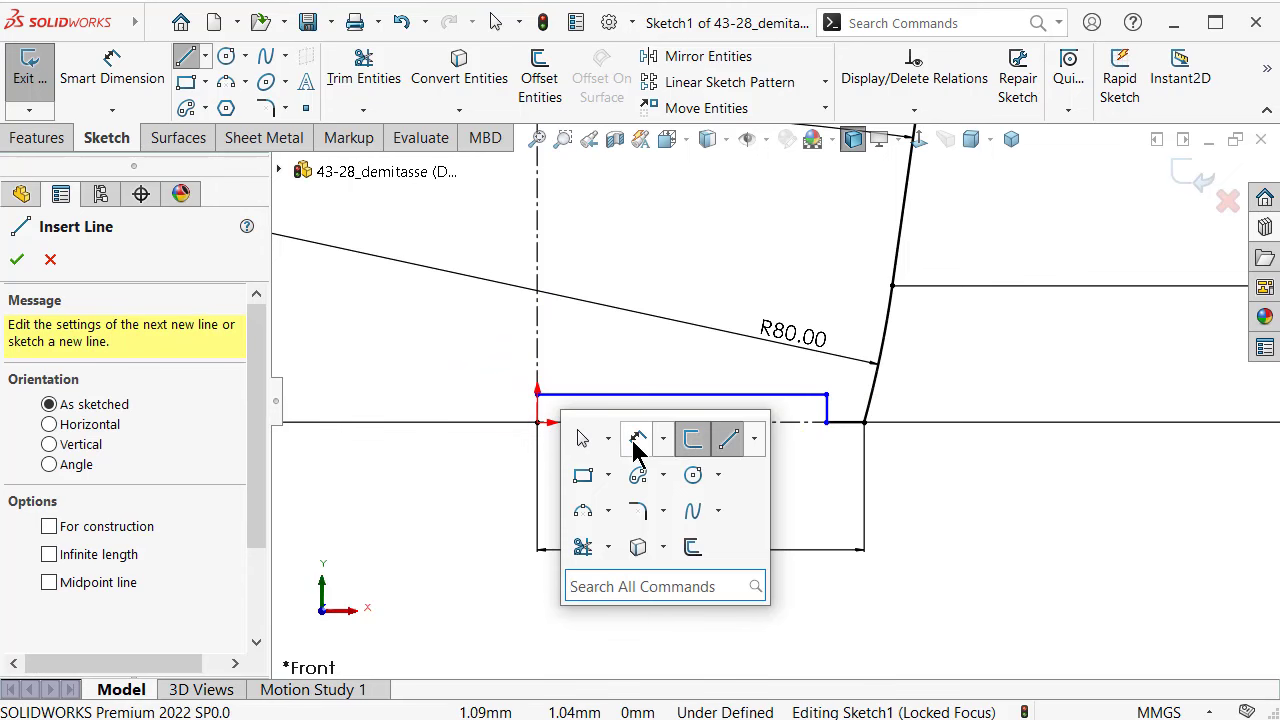
pyautogui.click(628, 436)
pyautogui.click(643, 393)
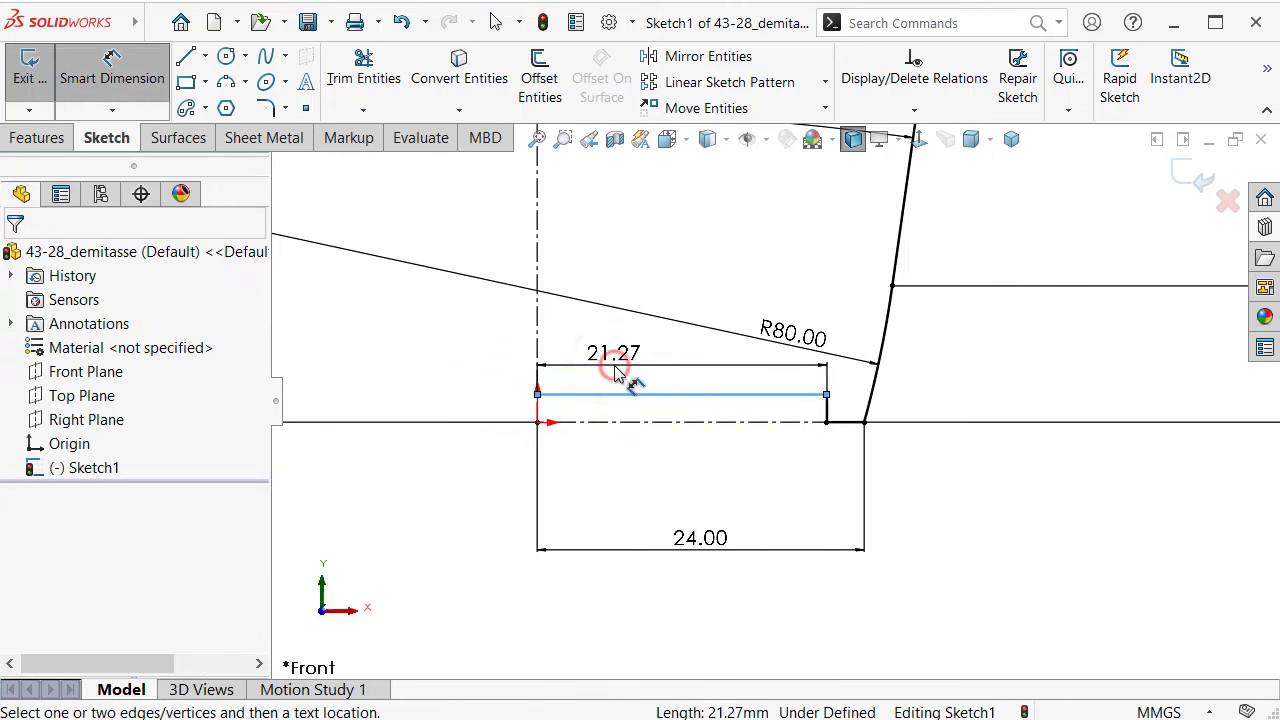
pyautogui.click(614, 366)
pyautogui.write('20')
pyautogui.press('Return')
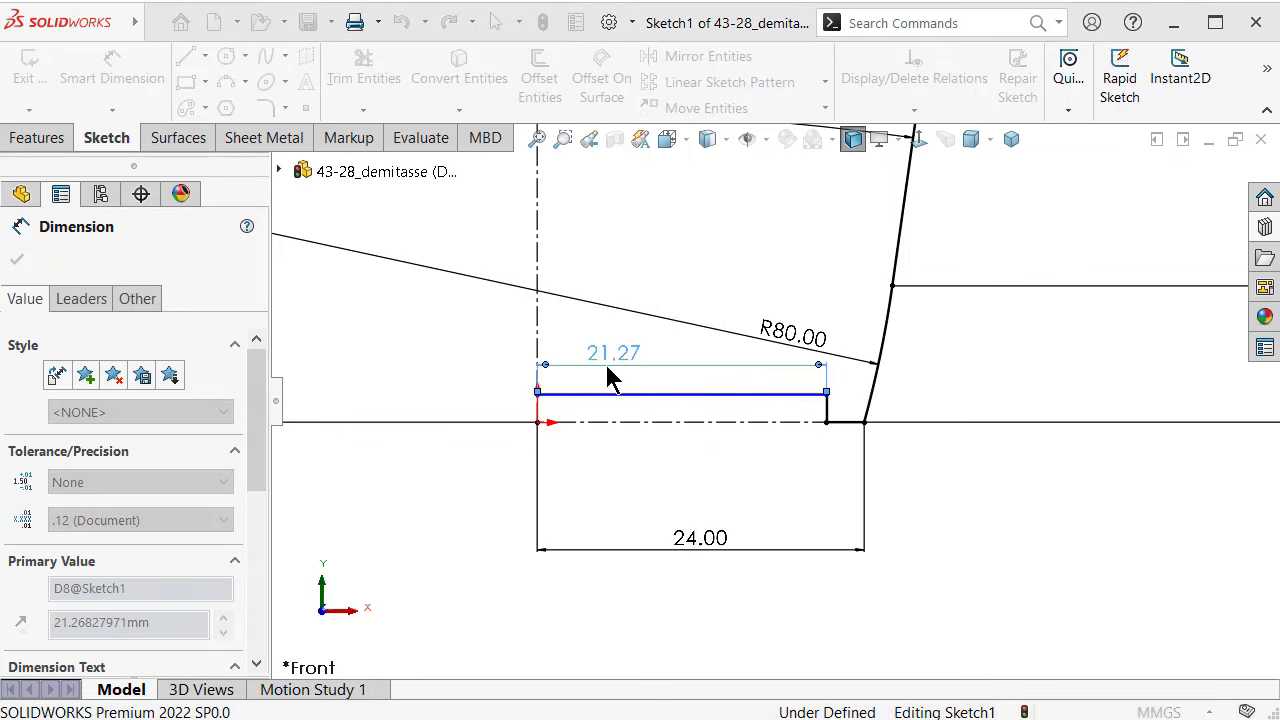
# Step: Set the upper line's offset from the centreline to 2 mm, correcting an initial 5
pyautogui.click(786, 396)
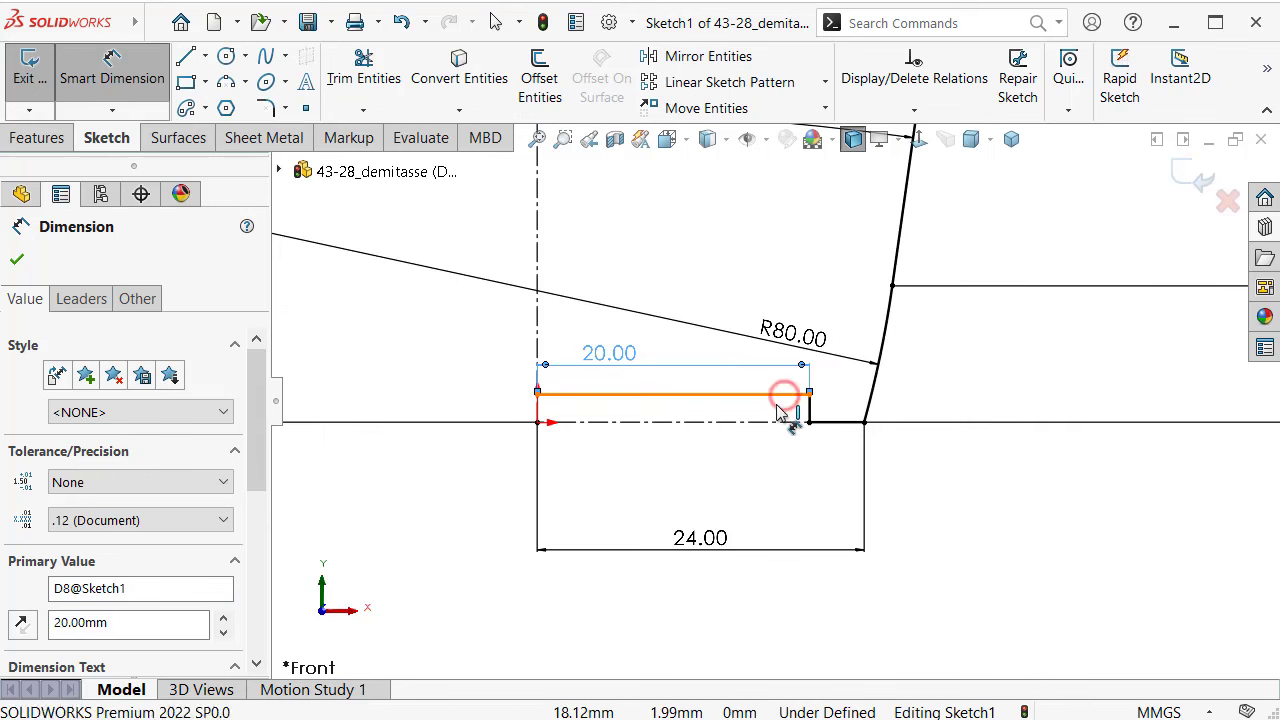
pyautogui.click(766, 422)
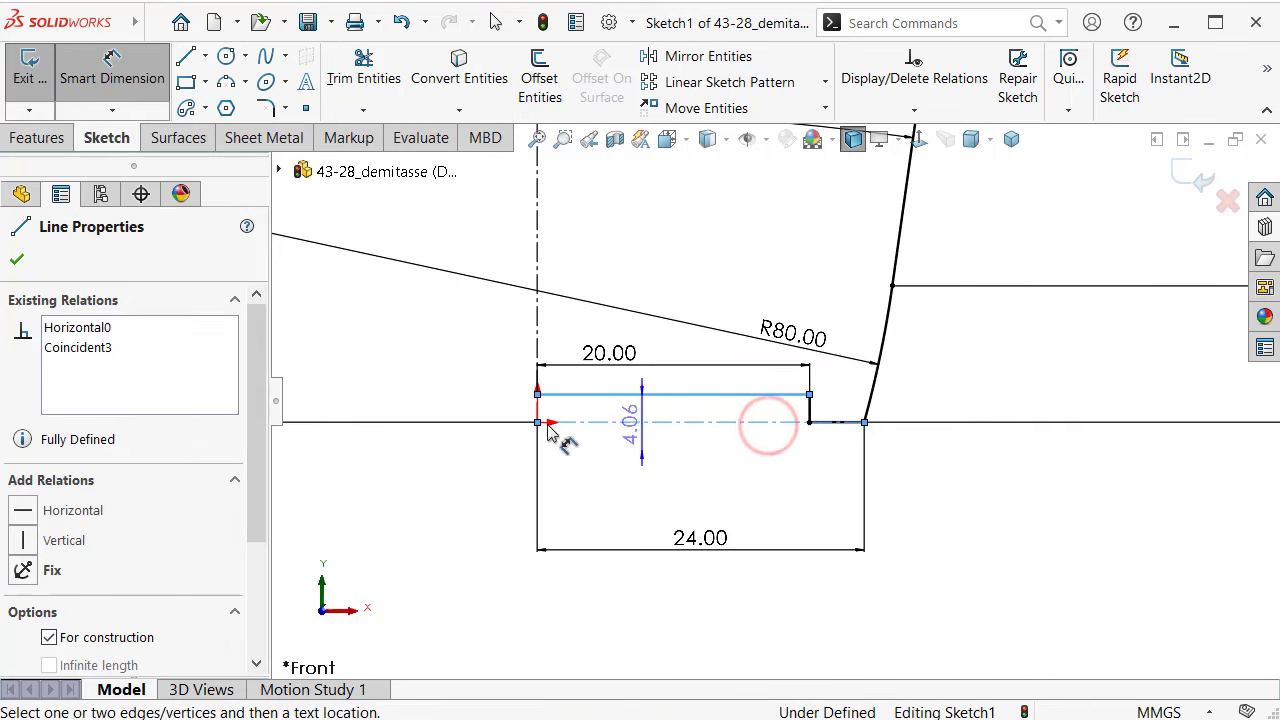
pyautogui.click(463, 403)
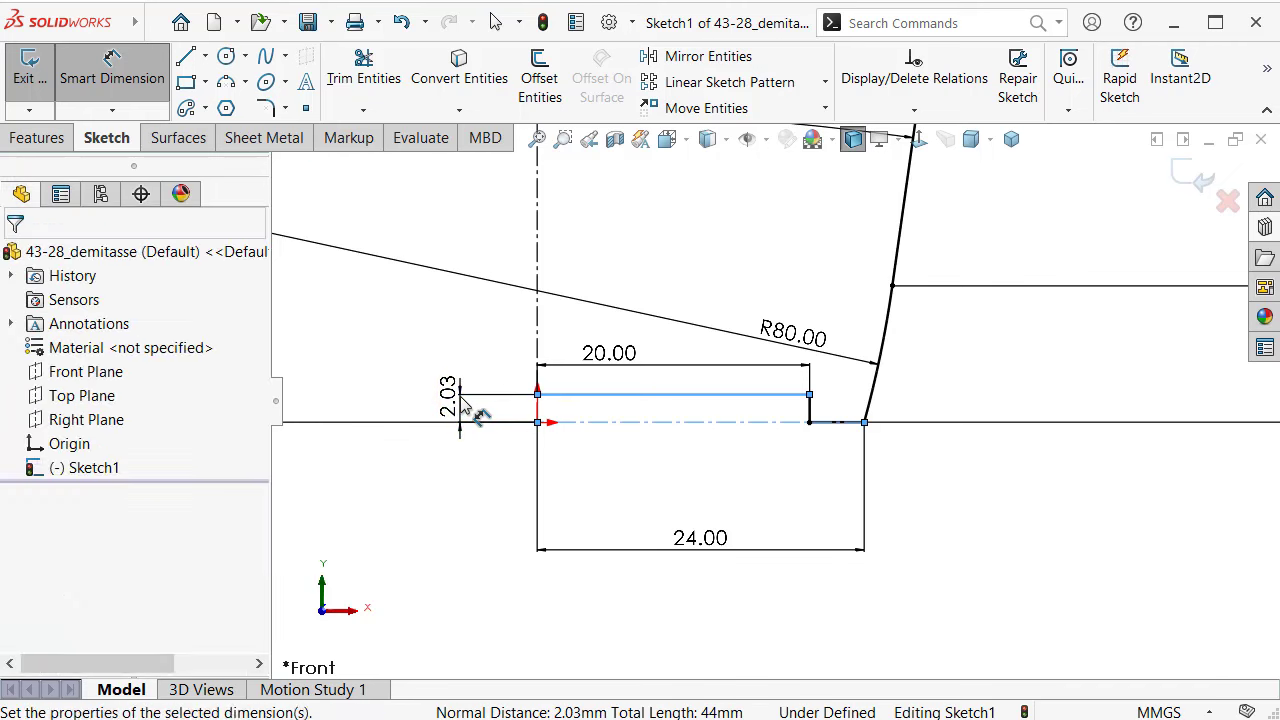
pyautogui.write('5')
pyautogui.press('Return')
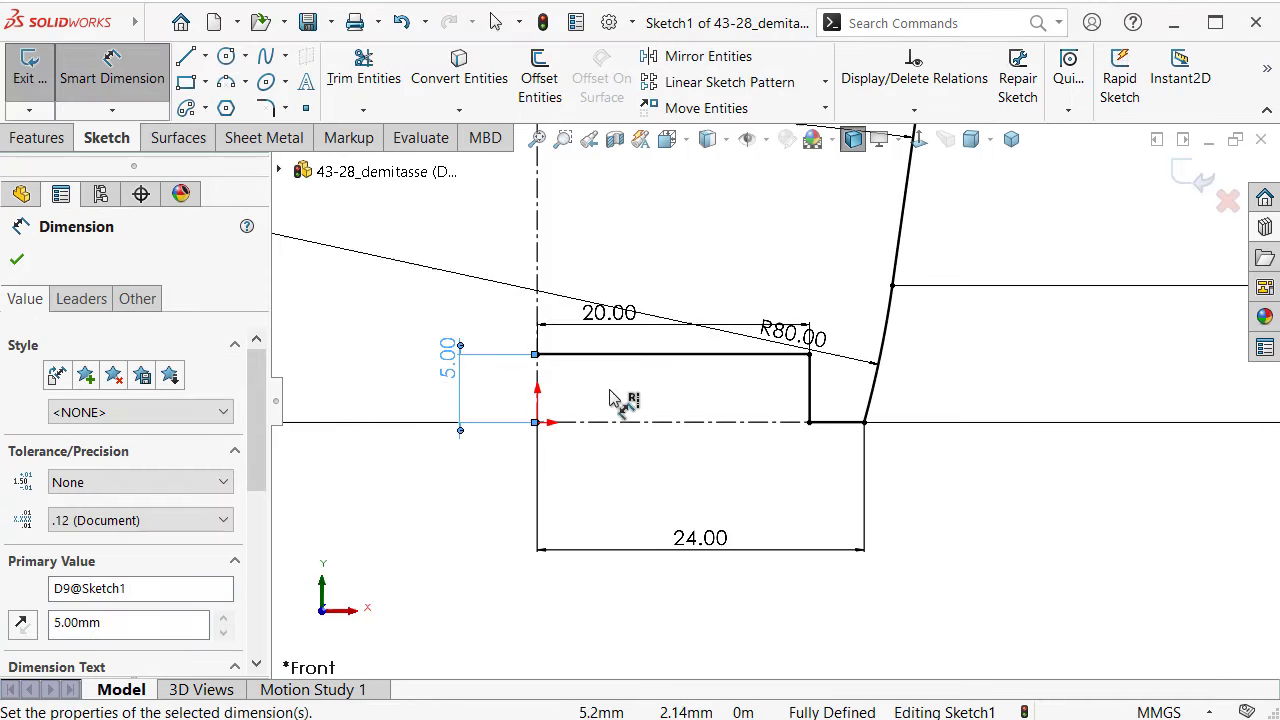
pyautogui.doubleClick(452, 385)
pyautogui.write('2')
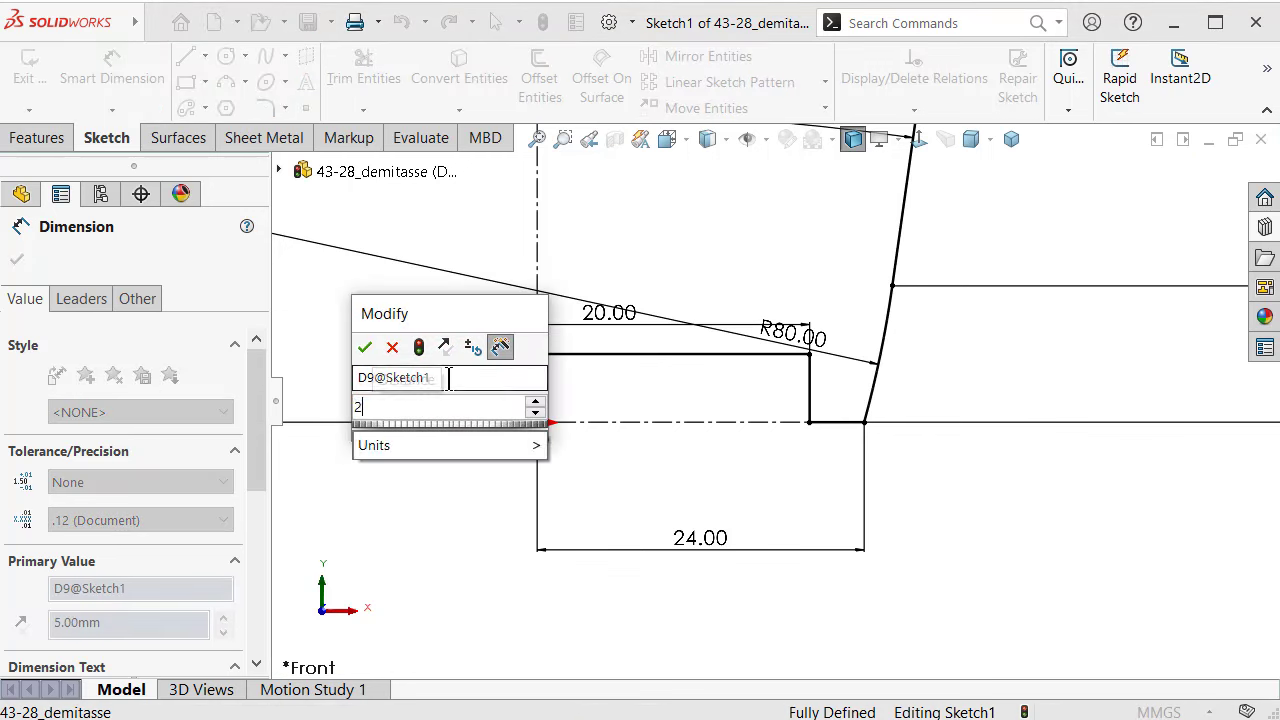
pyautogui.press('Return')
pyautogui.scroll(-5, 680, 375)
pyautogui.scroll(2, 757, 451)
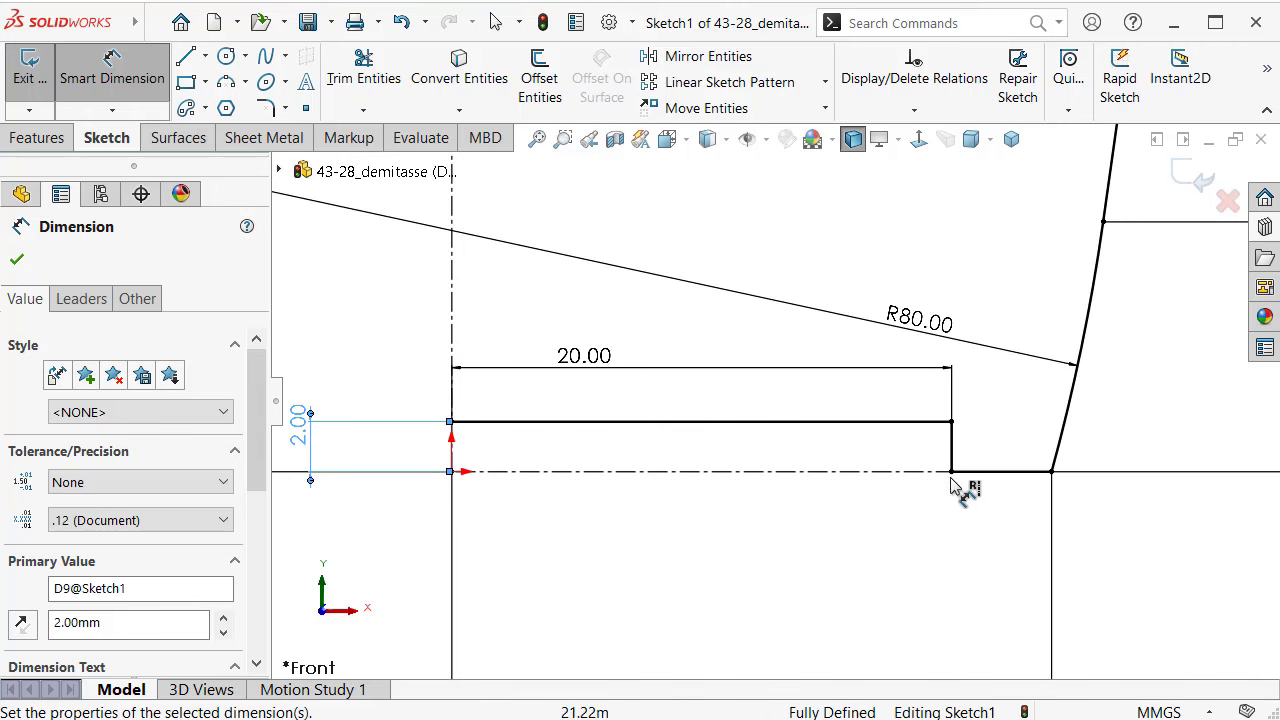
# Step: Fillet the three lower profile corners with radii 0.75, 1.00 and 0.50 mm
pyautogui.press('s')
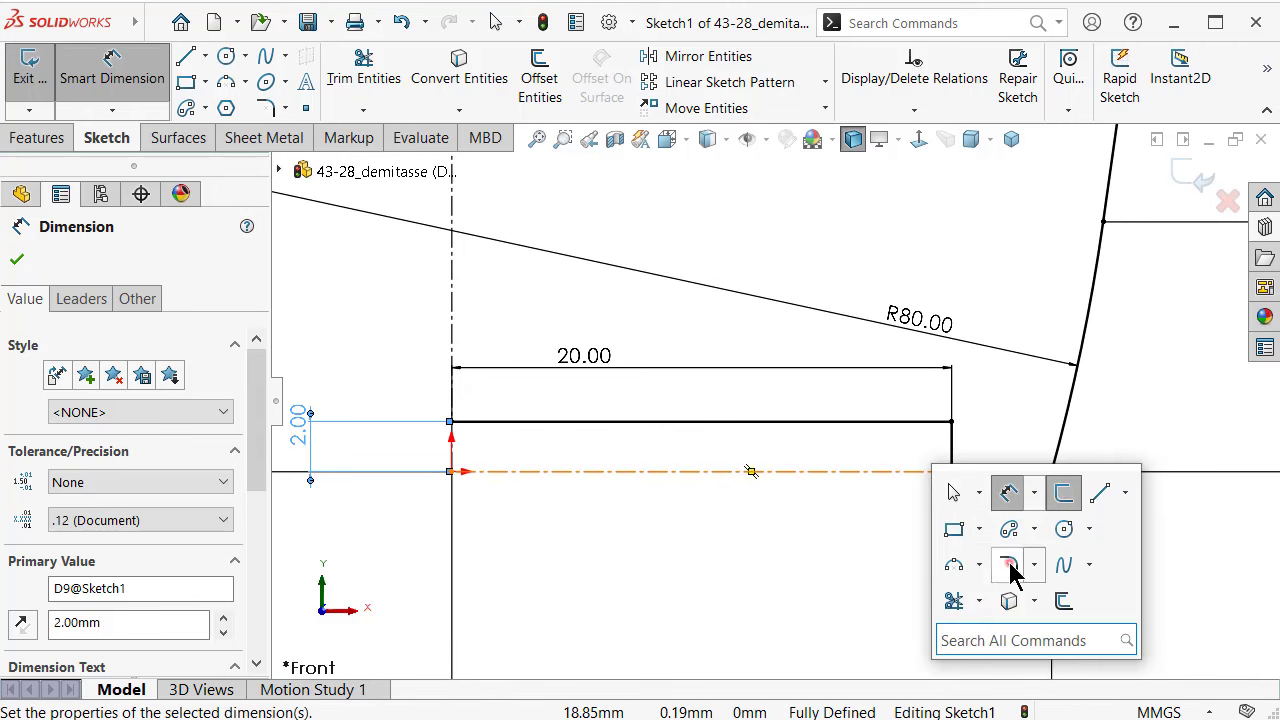
pyautogui.click(1009, 567)
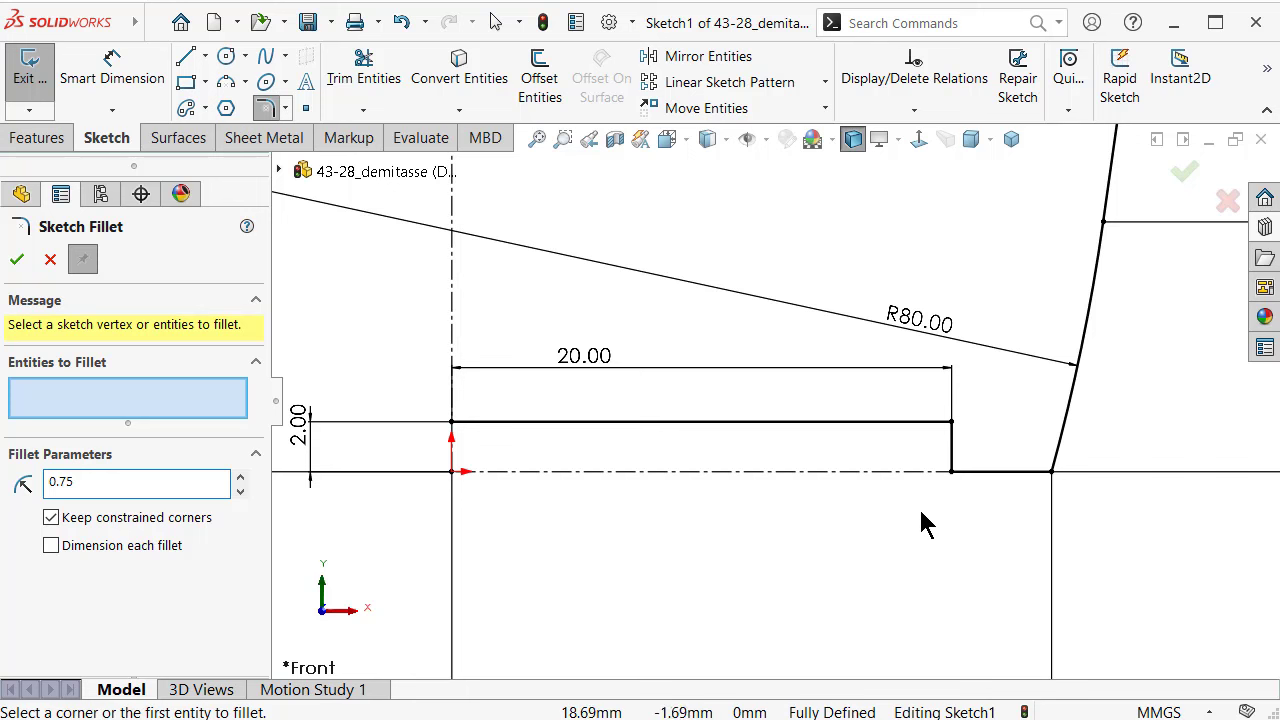
pyautogui.click(953, 424)
pyautogui.write('1')
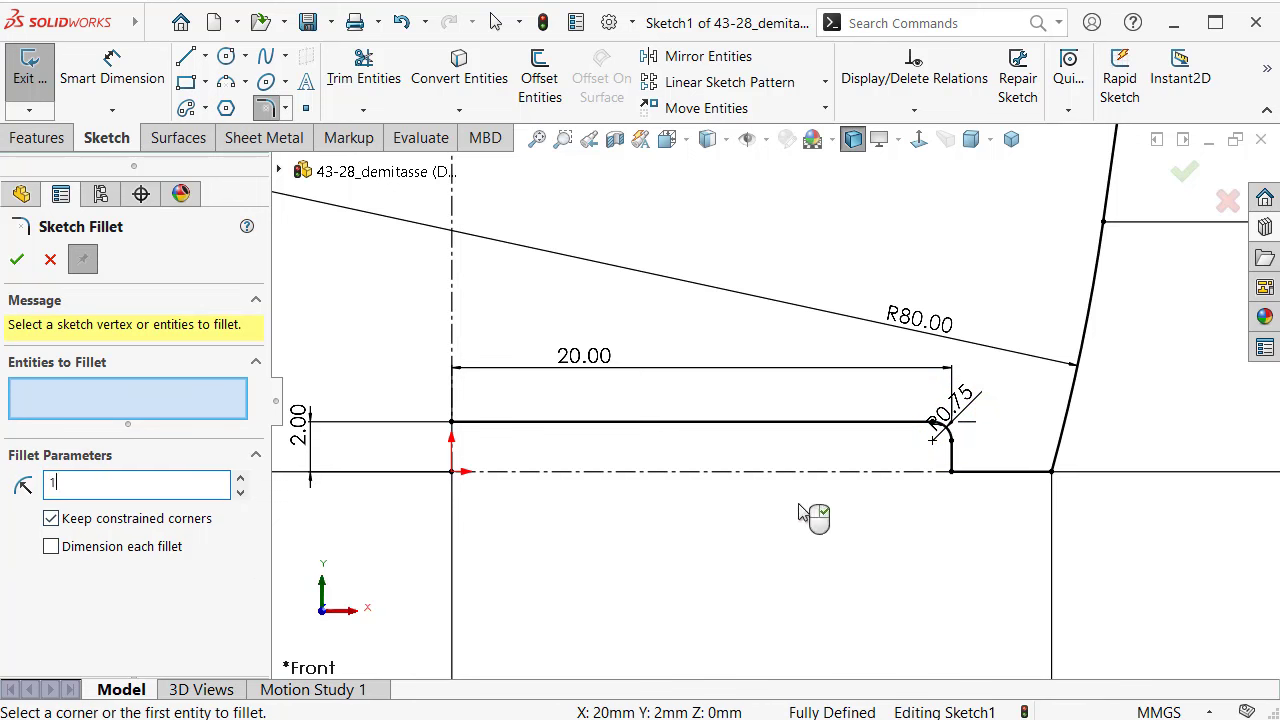
pyautogui.click(958, 473)
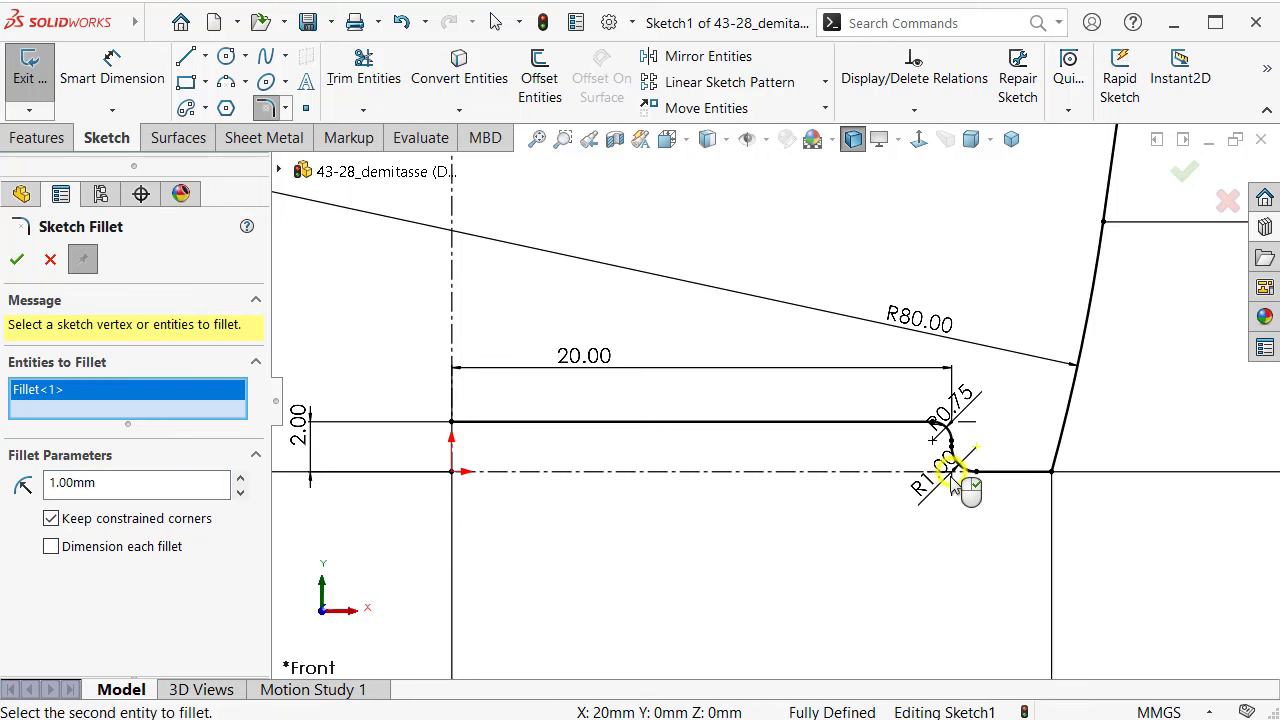
pyautogui.moveTo(115, 483); pyautogui.dragTo(50, 483)
pyautogui.write('0.5')
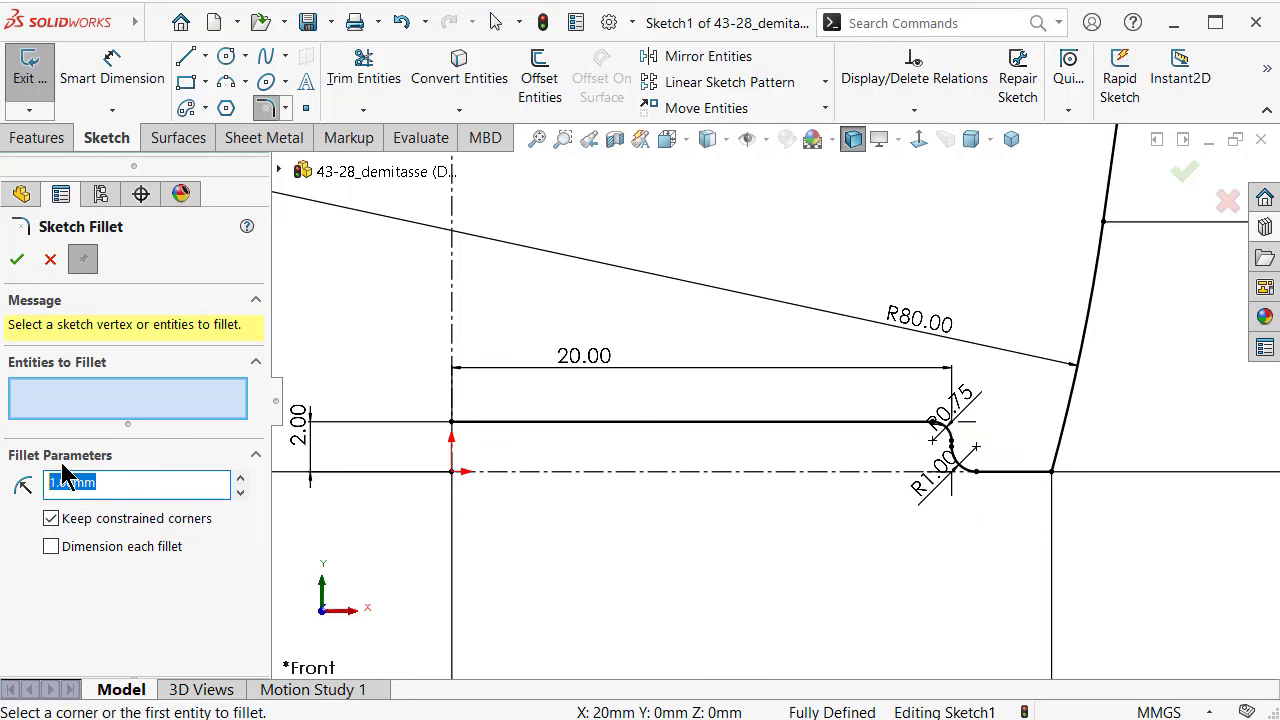
pyautogui.click(1051, 472)
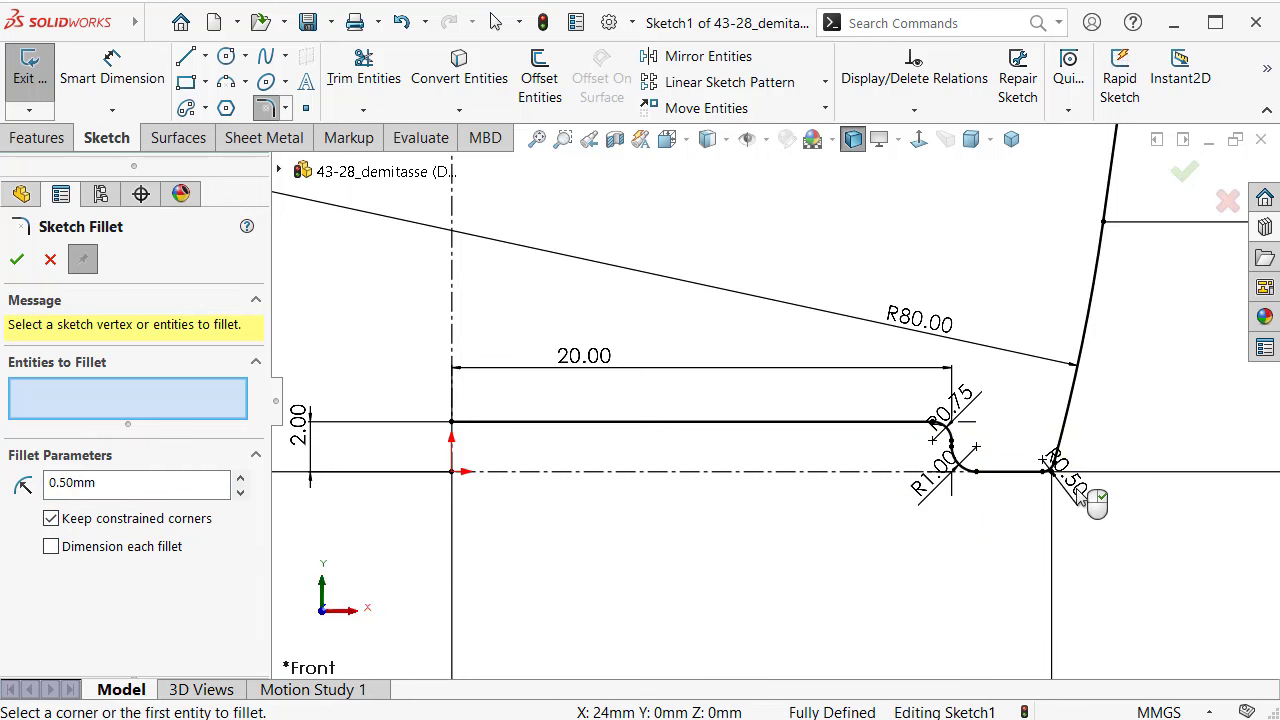
# Step: Drag the R0.50, R1.00 and R0.75 fillet labels away from the corners
pyautogui.press('Escape')
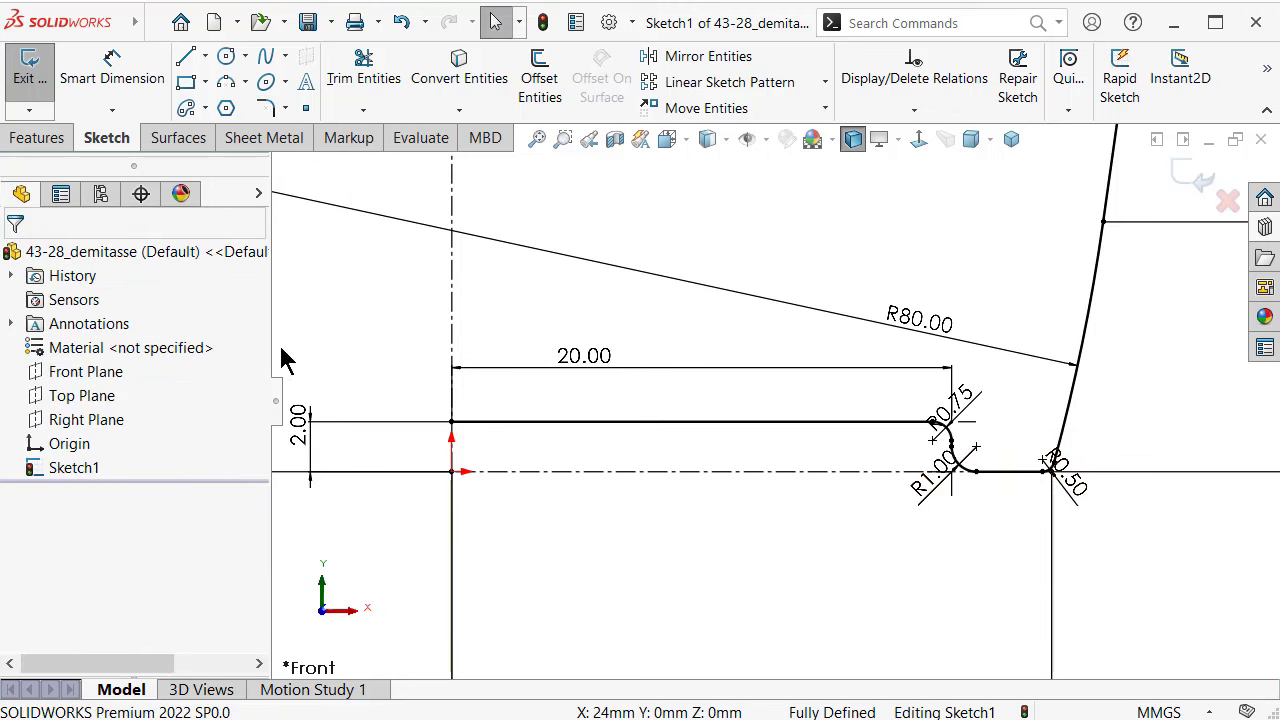
pyautogui.moveTo(1068, 488); pyautogui.dragTo(1108, 530)
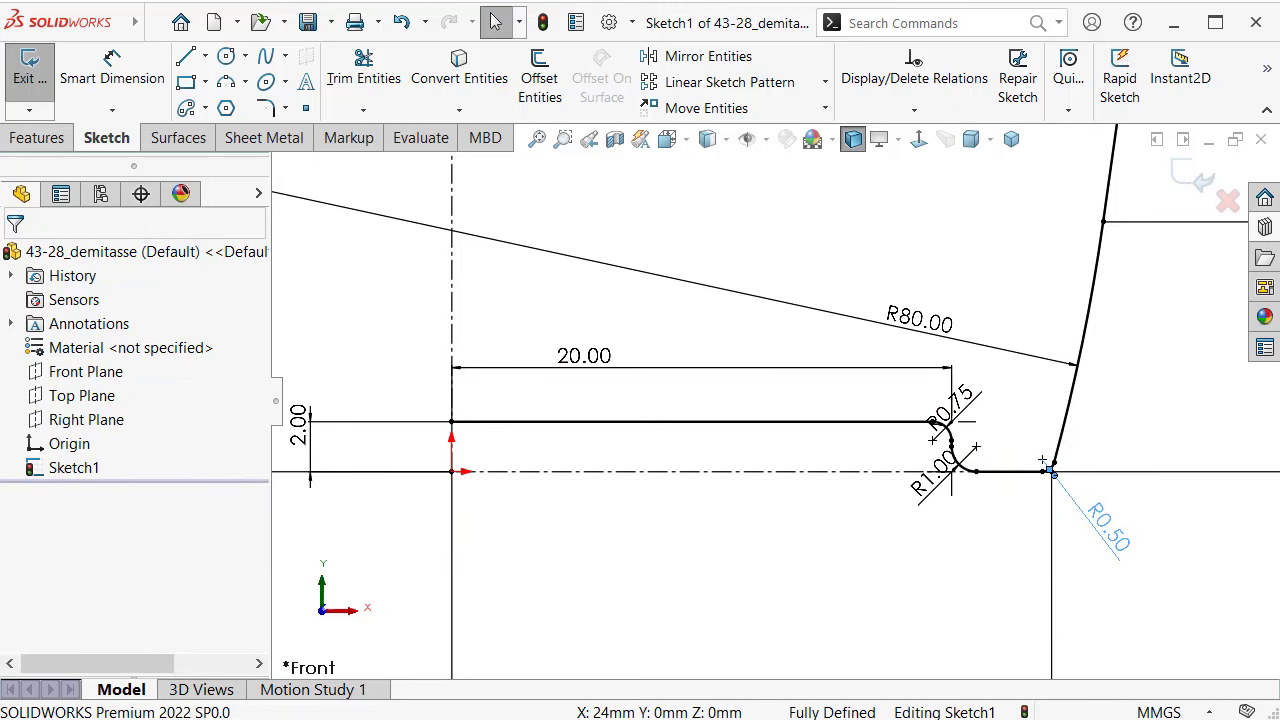
pyautogui.moveTo(910, 508); pyautogui.dragTo(905, 545)
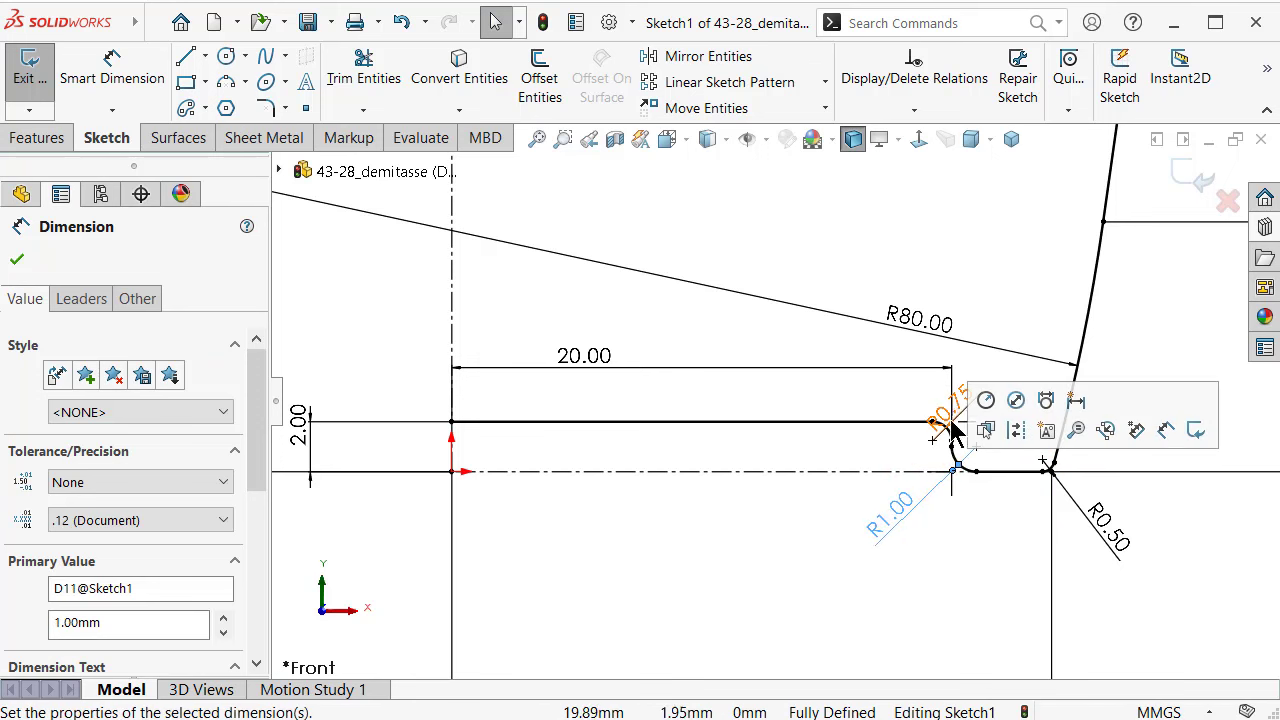
pyautogui.moveTo(955, 403); pyautogui.dragTo(817, 449)
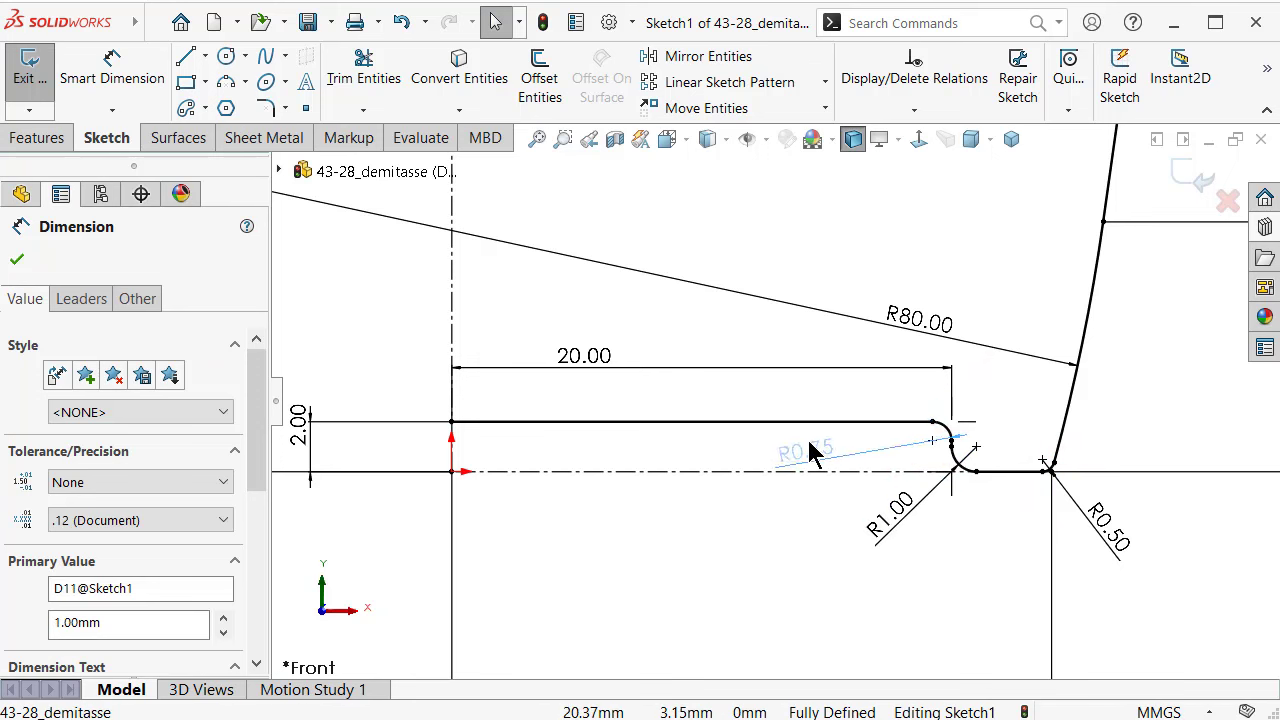
pyautogui.click(703, 394)
# Step: Zoom to fit the complete filleted profile in the view
pyautogui.scroll(3, 773, 400)
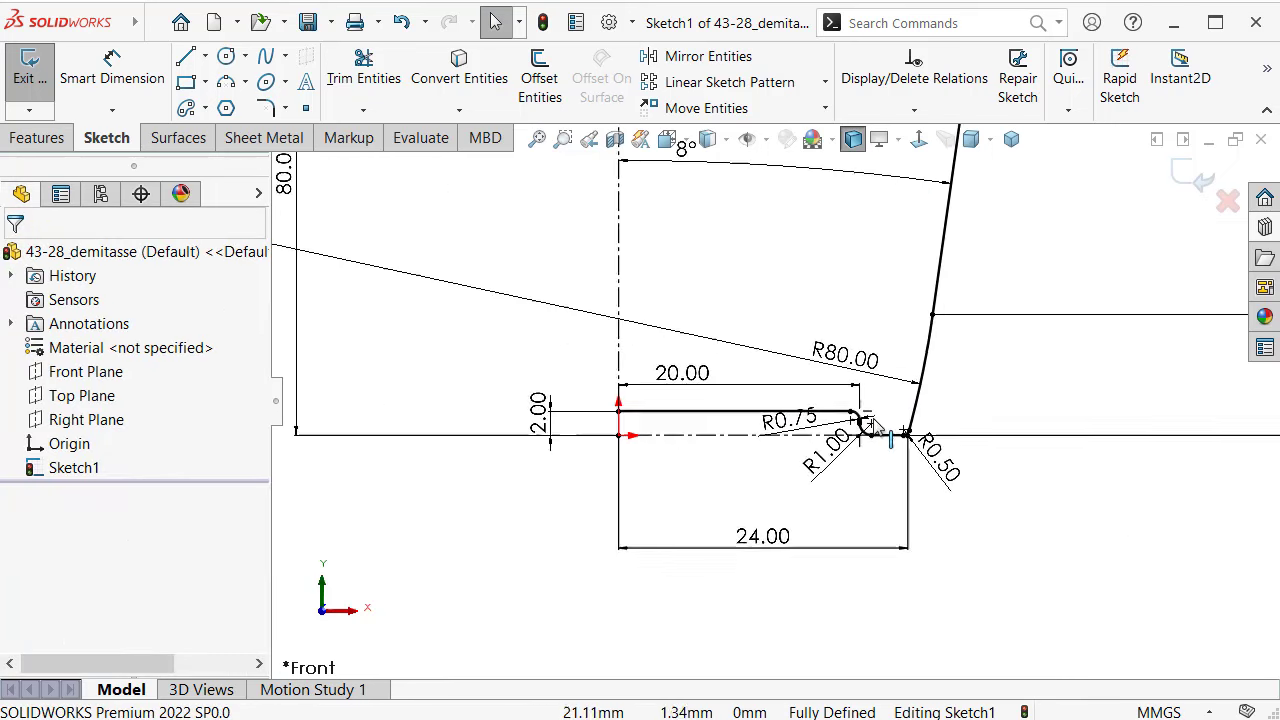
pyautogui.scroll(1, 868, 424)
pyautogui.scroll(2, 870, 365)
pyautogui.scroll(1, 880, 292)
pyautogui.scroll(1, 884, 285)
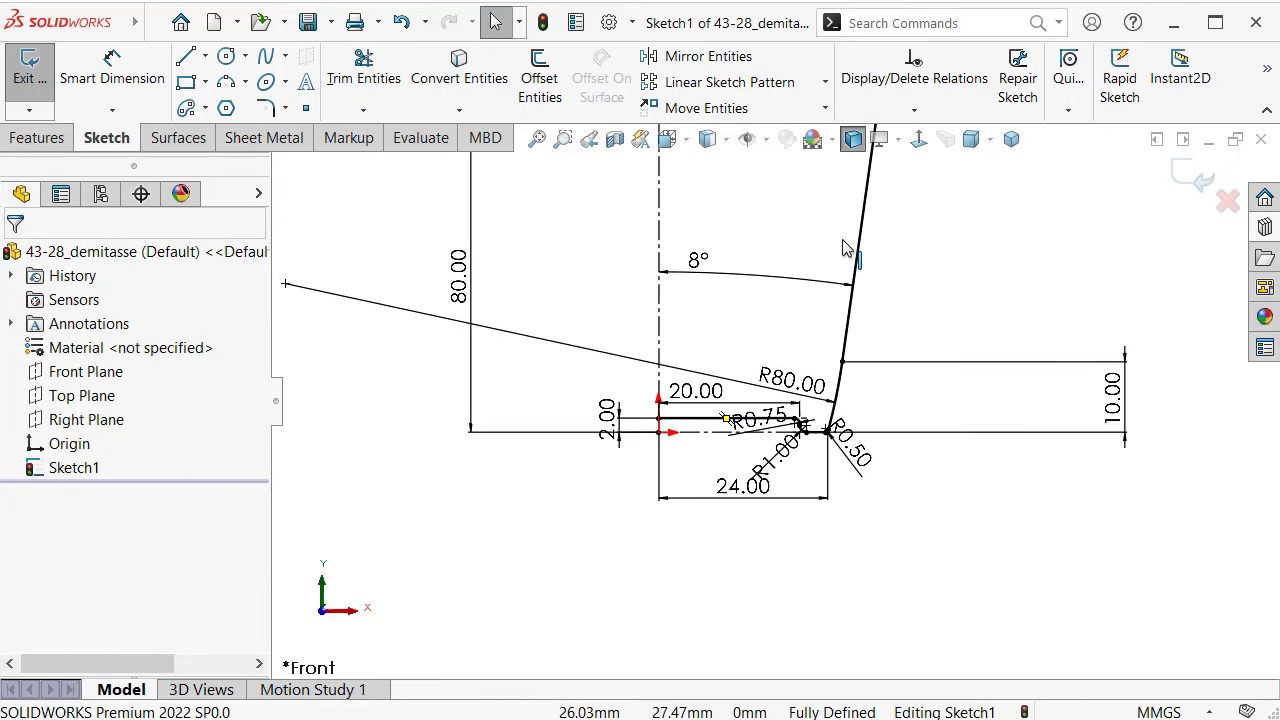
pyautogui.press('f')
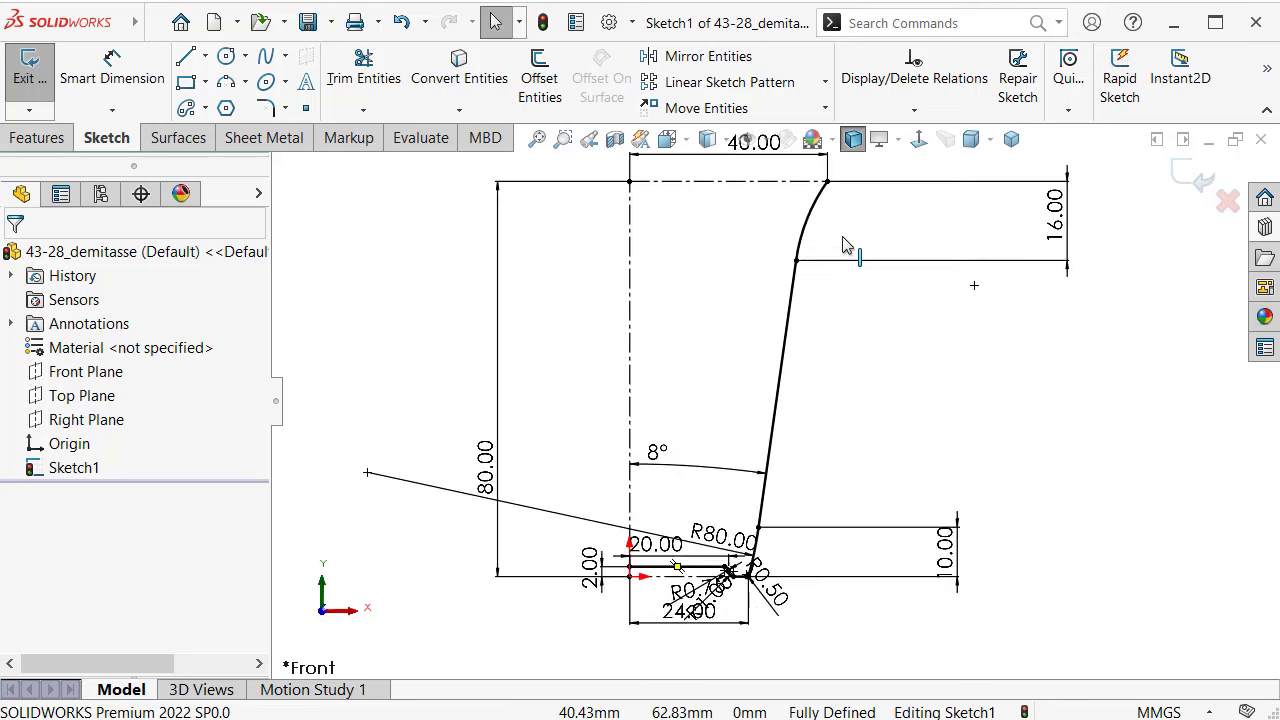
pyautogui.scroll(-1, 843, 245)
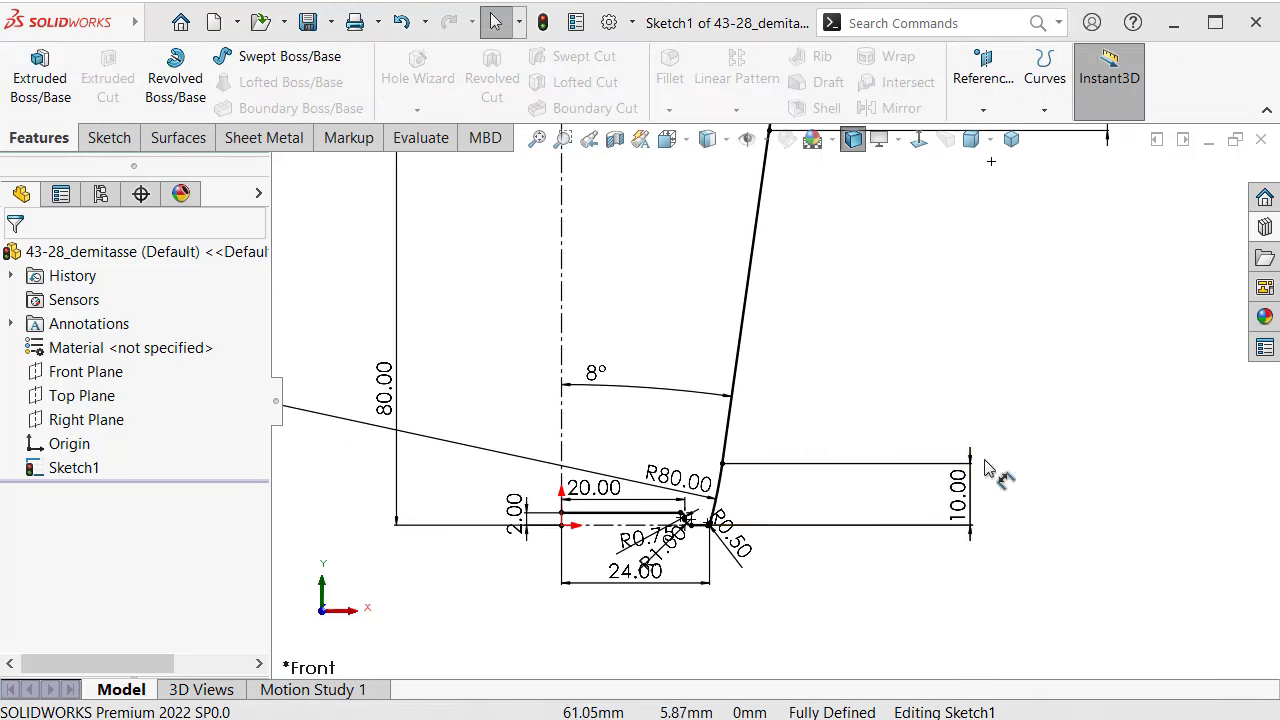
pyautogui.scroll(4, 837, 437)
pyautogui.scroll(-3, 897, 244)
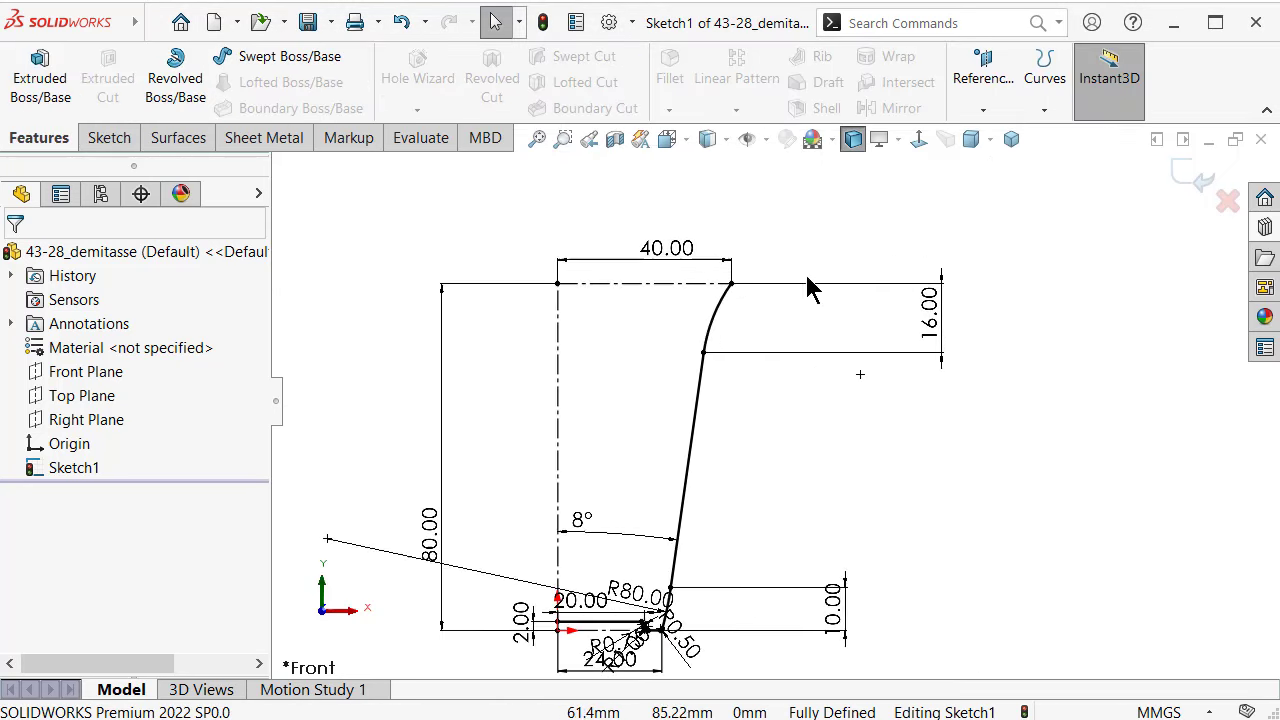
# Step: Replace Arc1, Line6 and Arc2 of the profile with a single Fit Spline
pyautogui.click(713, 320)
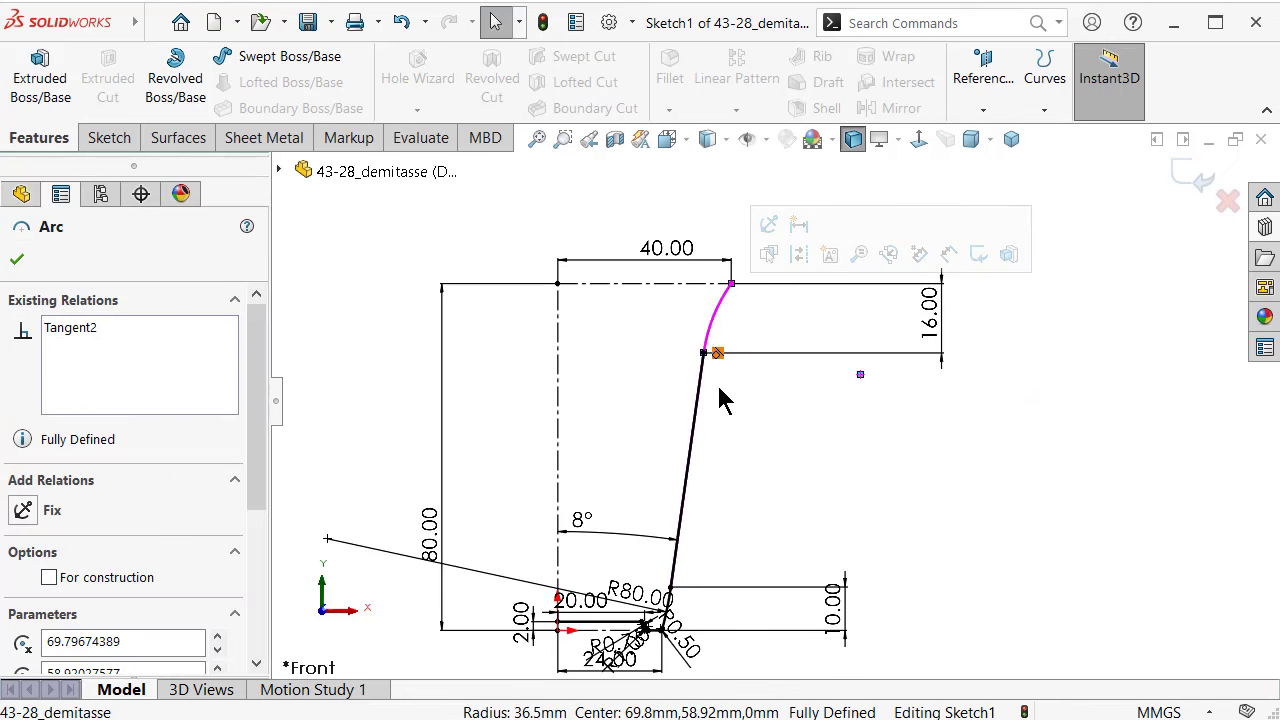
pyautogui.scroll(-2, 728, 455)
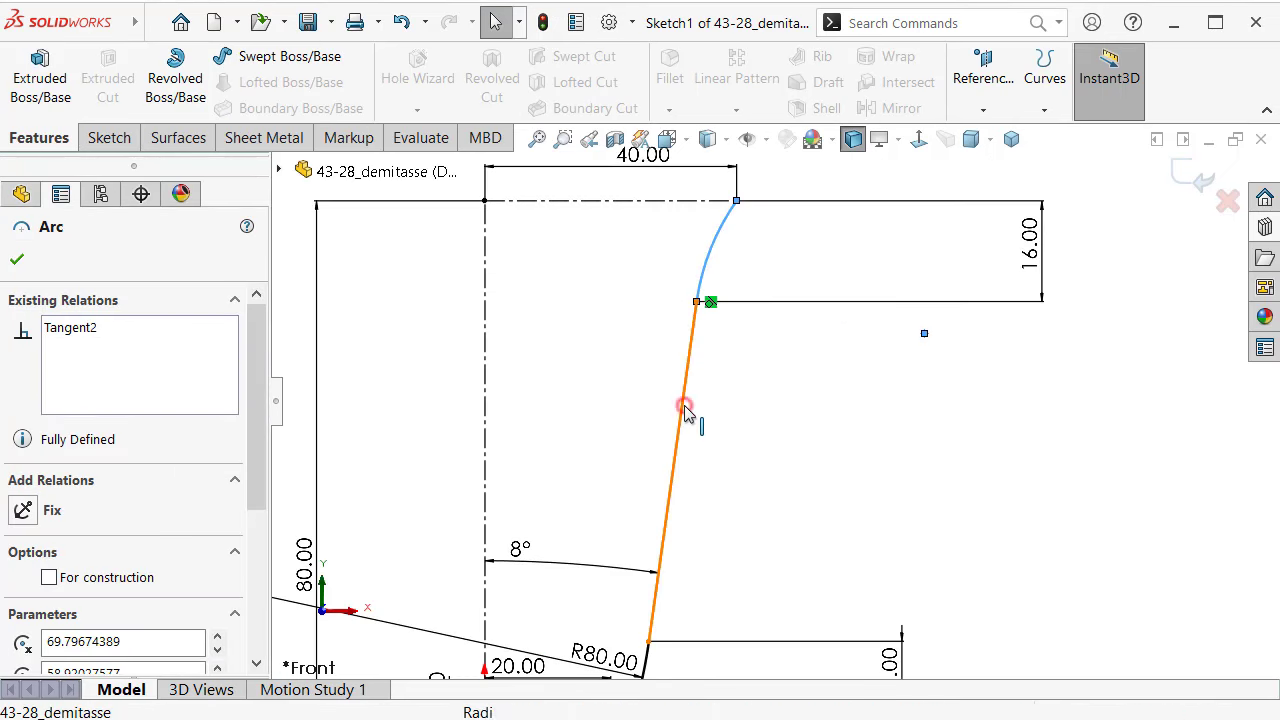
pyautogui.keyDown('ctrl'); pyautogui.click(683, 411); pyautogui.keyUp('ctrl')
pyautogui.scroll(1, 685, 418)
pyautogui.scroll(-2, 709, 580)
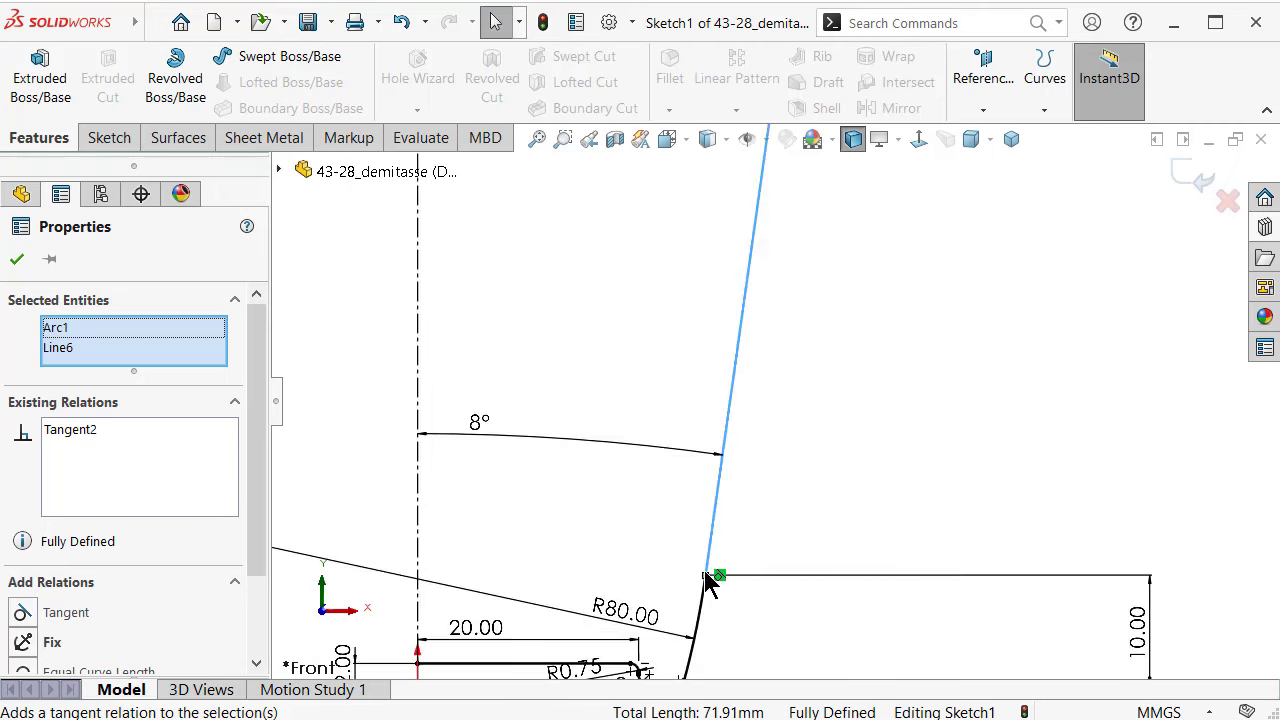
pyautogui.scroll(-2, 711, 599)
pyautogui.keyDown('ctrl'); pyautogui.click(718, 600); pyautogui.keyUp('ctrl')
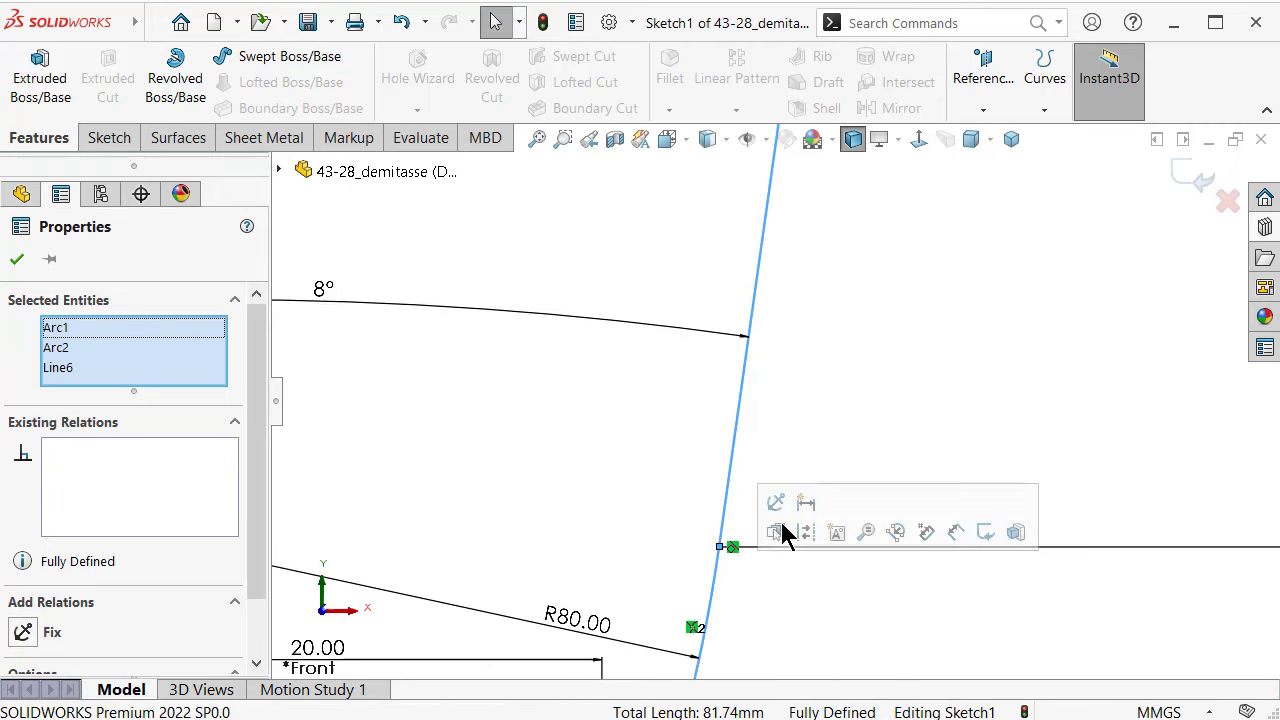
pyautogui.click(904, 24)
pyautogui.write('f')
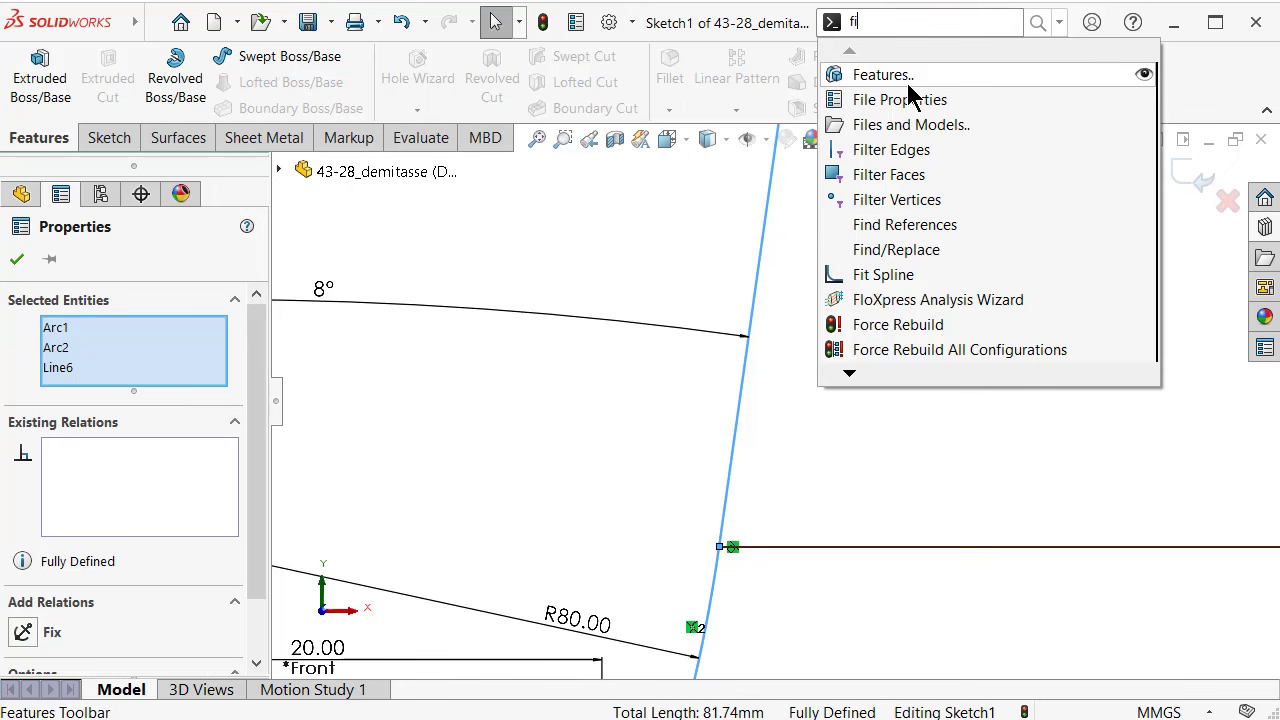
pyautogui.write('it')
pyautogui.click(888, 52)
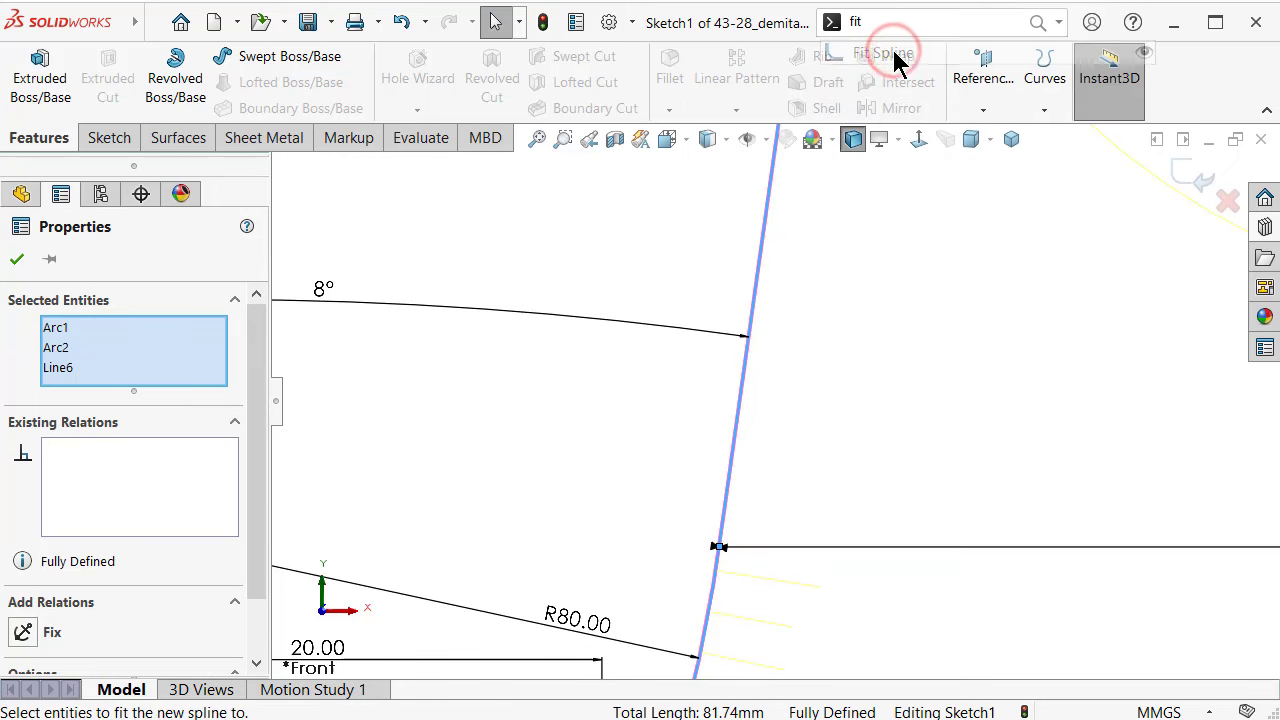
pyautogui.click(17, 259)
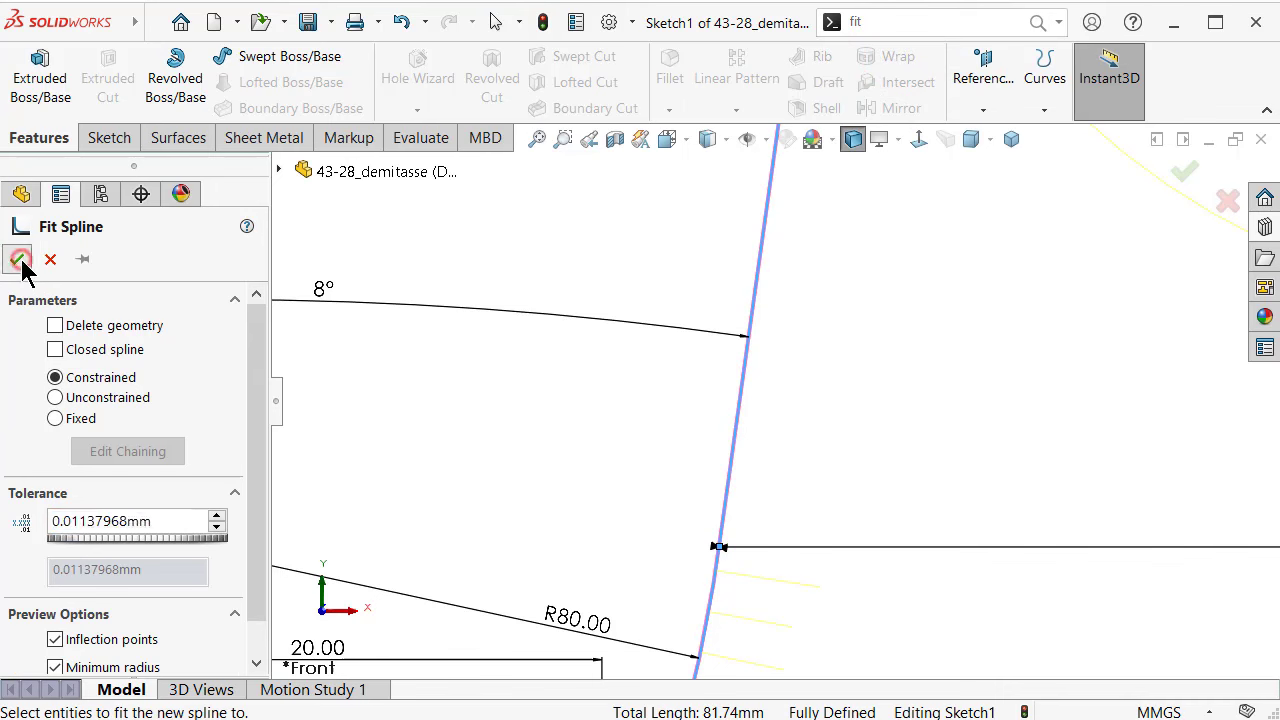
# Step: Fit the sketch in an isometric view and start a Revolved Boss/Base on it
pyautogui.click(1000, 308)
pyautogui.scroll(3, 870, 340)
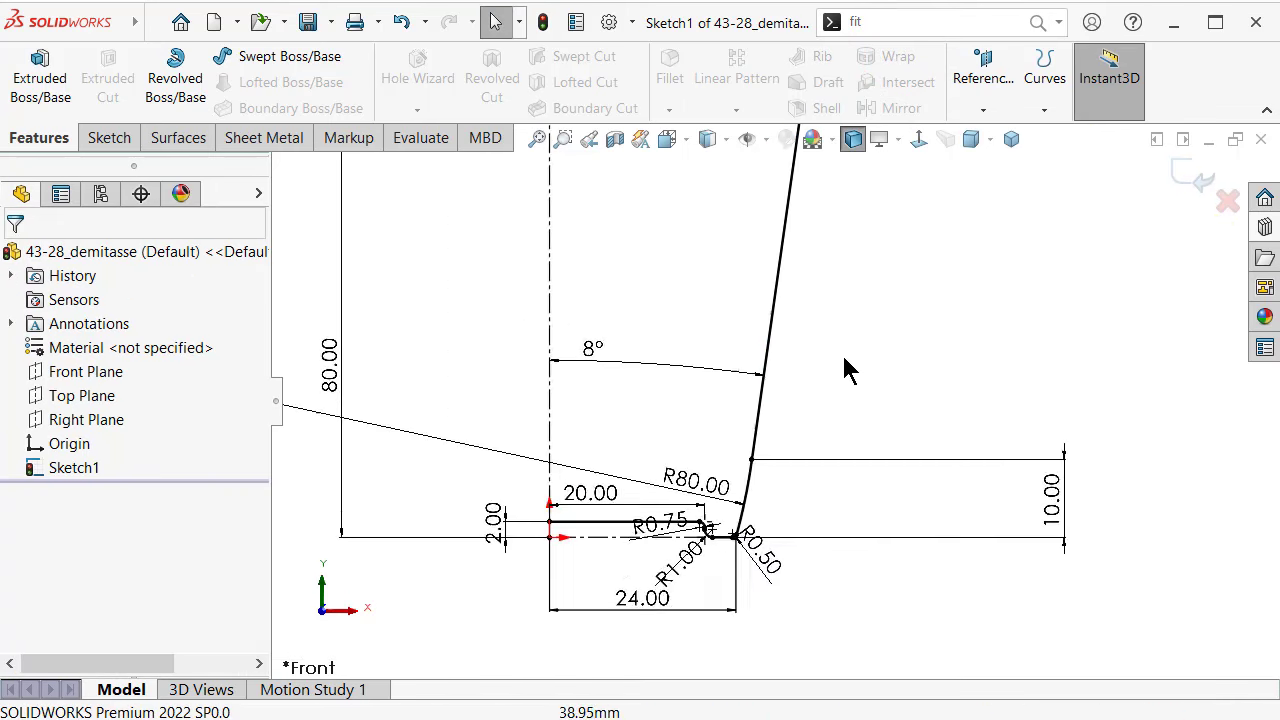
pyautogui.scroll(-1, 751, 457)
pyautogui.scroll(-2, 745, 470)
pyautogui.scroll(2, 694, 443)
pyautogui.scroll(2, 700, 277)
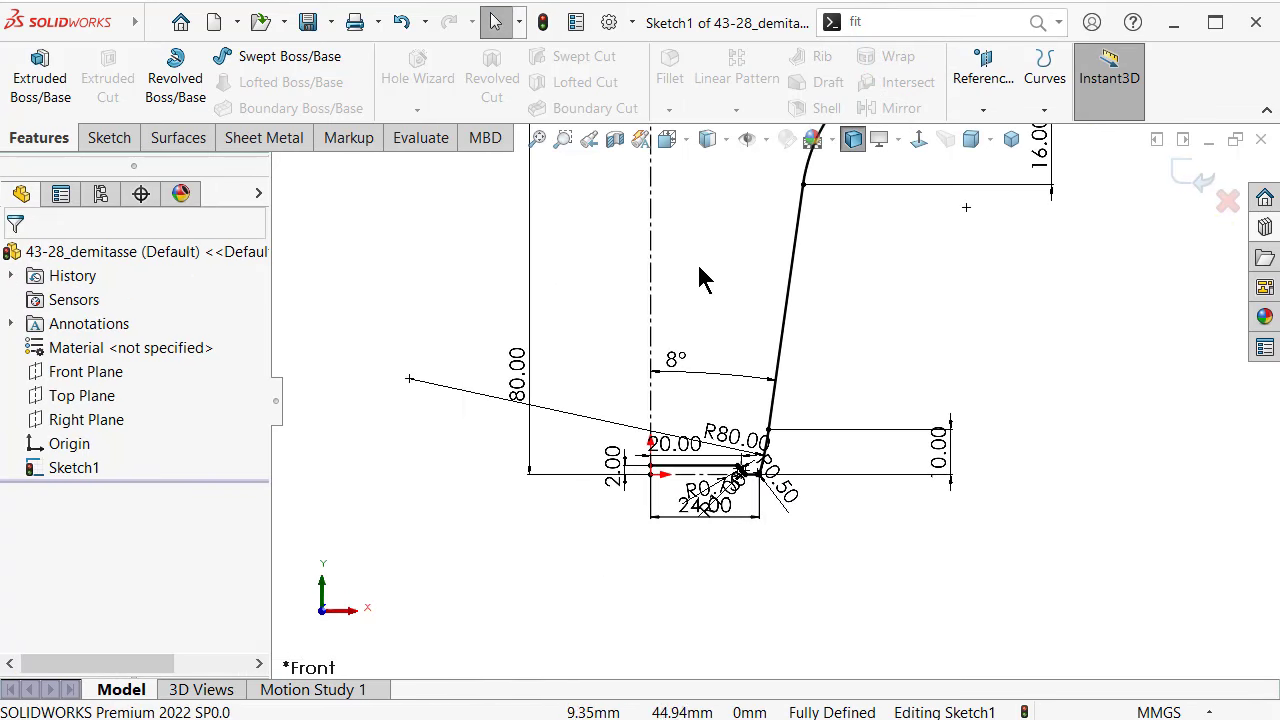
pyautogui.scroll(1, 709, 263)
pyautogui.scroll(-1, 765, 480)
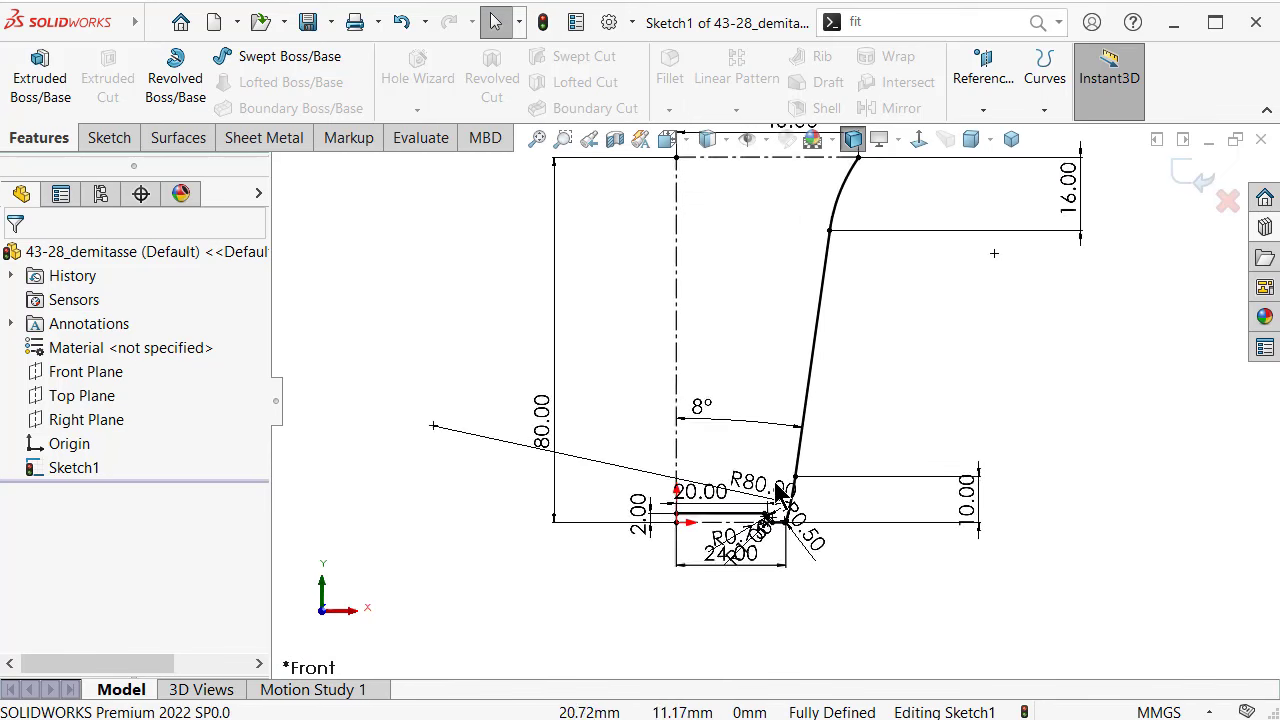
pyautogui.scroll(-3, 768, 488)
pyautogui.scroll(2, 830, 380)
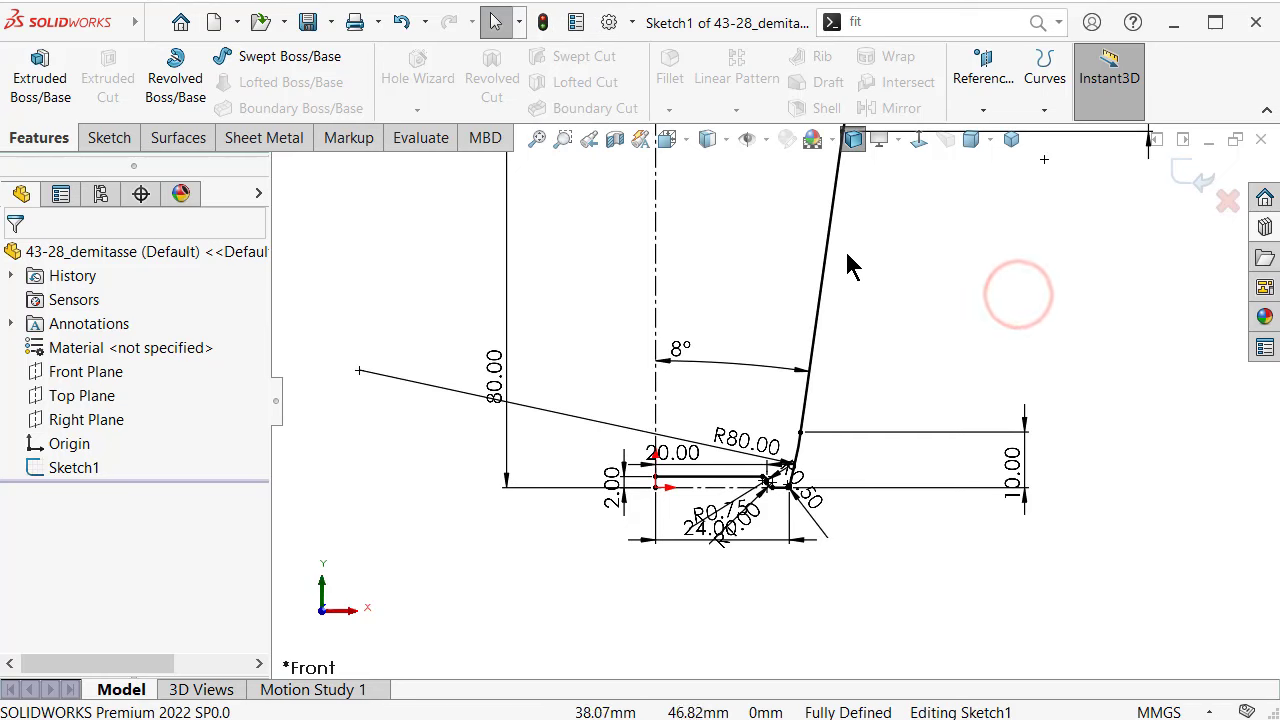
pyautogui.press('f')
pyautogui.click(1011, 139)
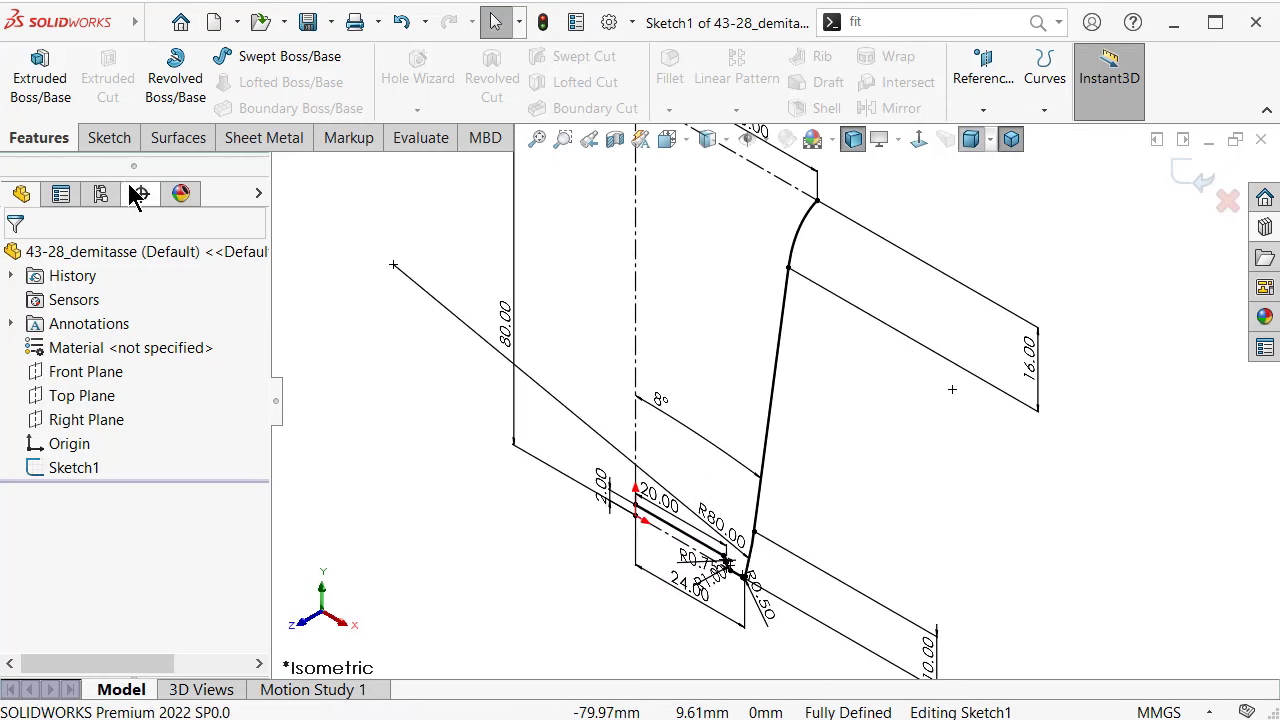
pyautogui.click(176, 80)
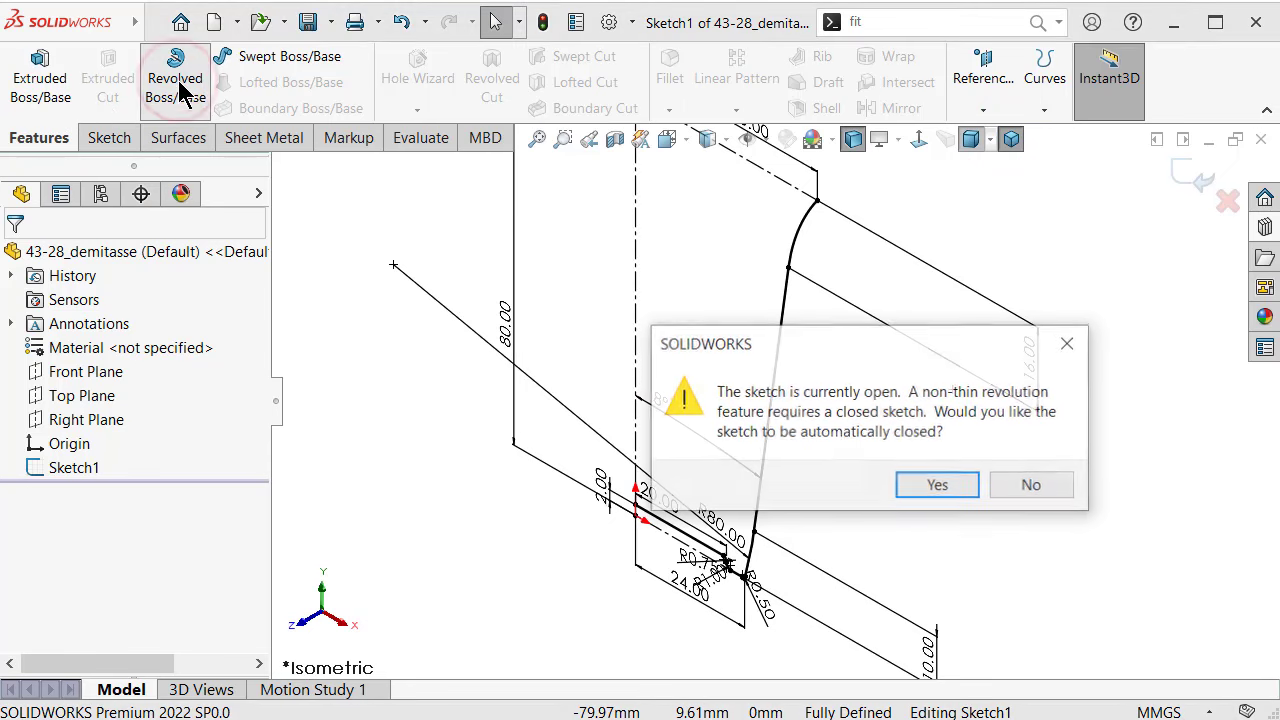
# Step: Leave the sketch open and revolve it about Line2 as a 2.6 mm thin wall
pyautogui.click(1023, 490)
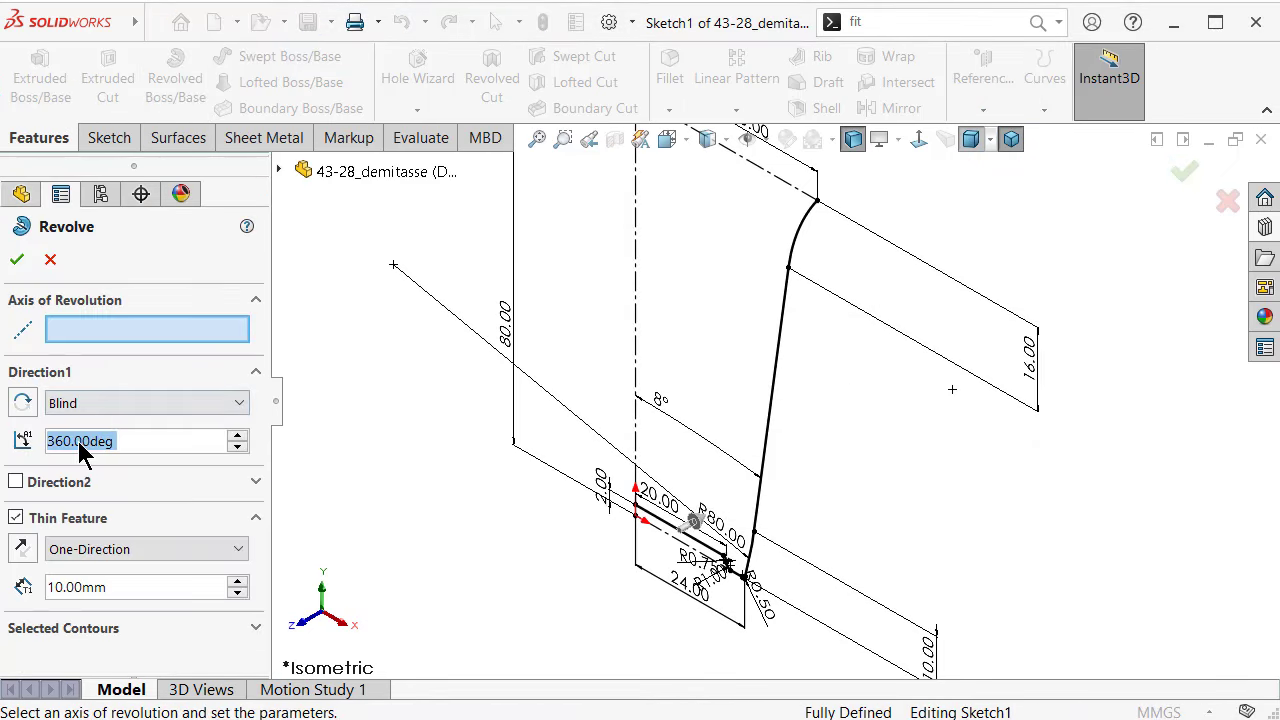
pyautogui.doubleClick(118, 587)
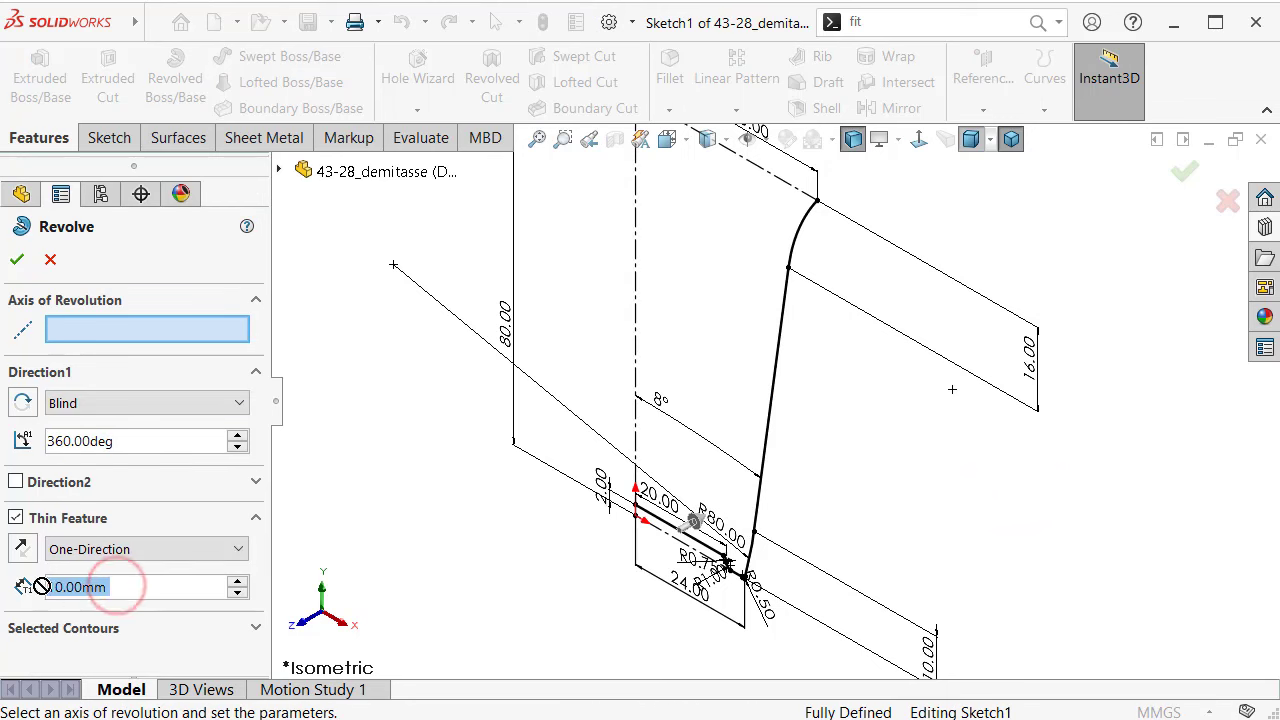
pyautogui.write('2.6')
pyautogui.click(413, 482)
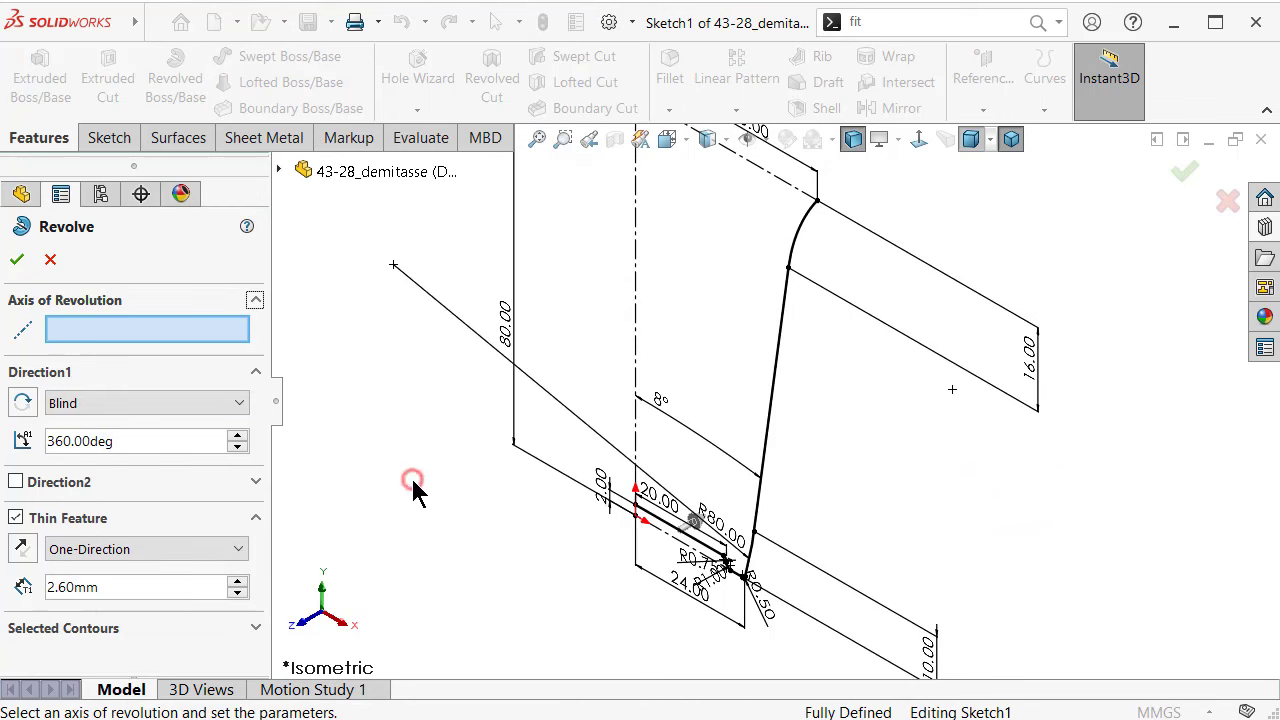
pyautogui.click(82, 330)
pyautogui.click(634, 283)
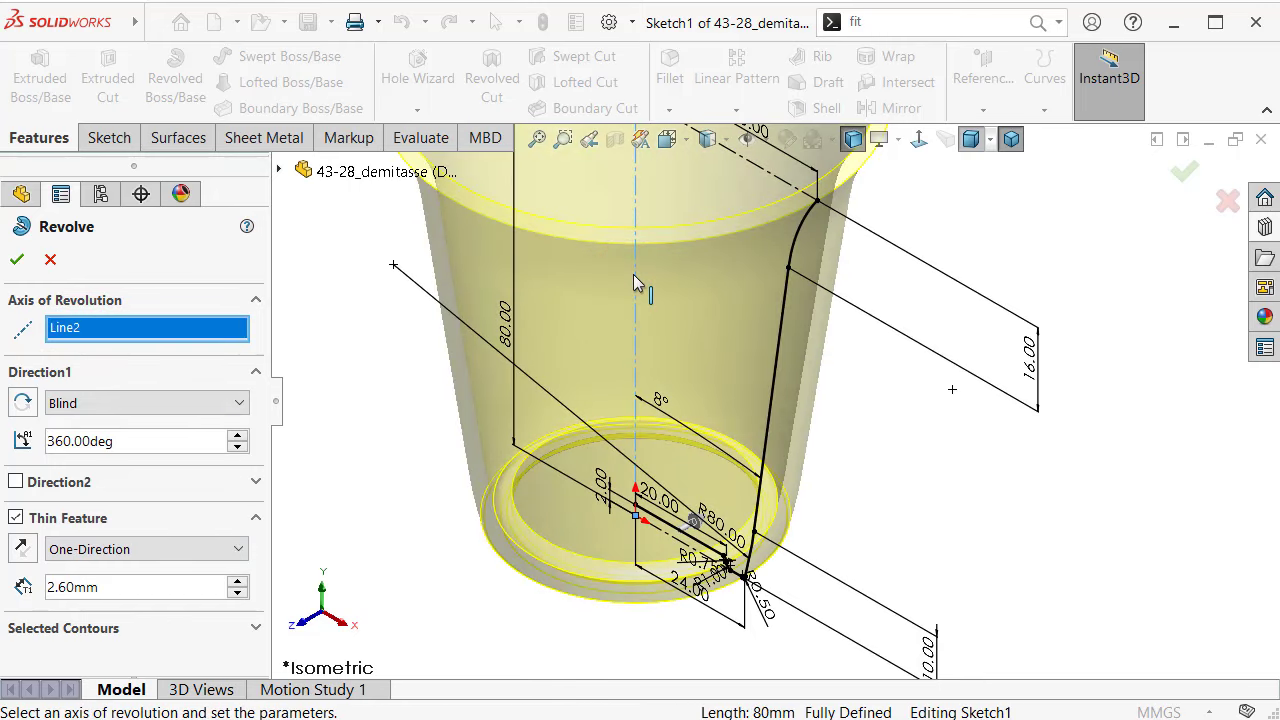
pyautogui.moveTo(822, 447)
pyautogui.mouseDown(button='middle')
pyautogui.moveTo(874, 323)
pyautogui.moveTo(835, 415)
pyautogui.moveTo(837, 443)
pyautogui.moveTo(846, 434)
pyautogui.mouseUp(button='middle')
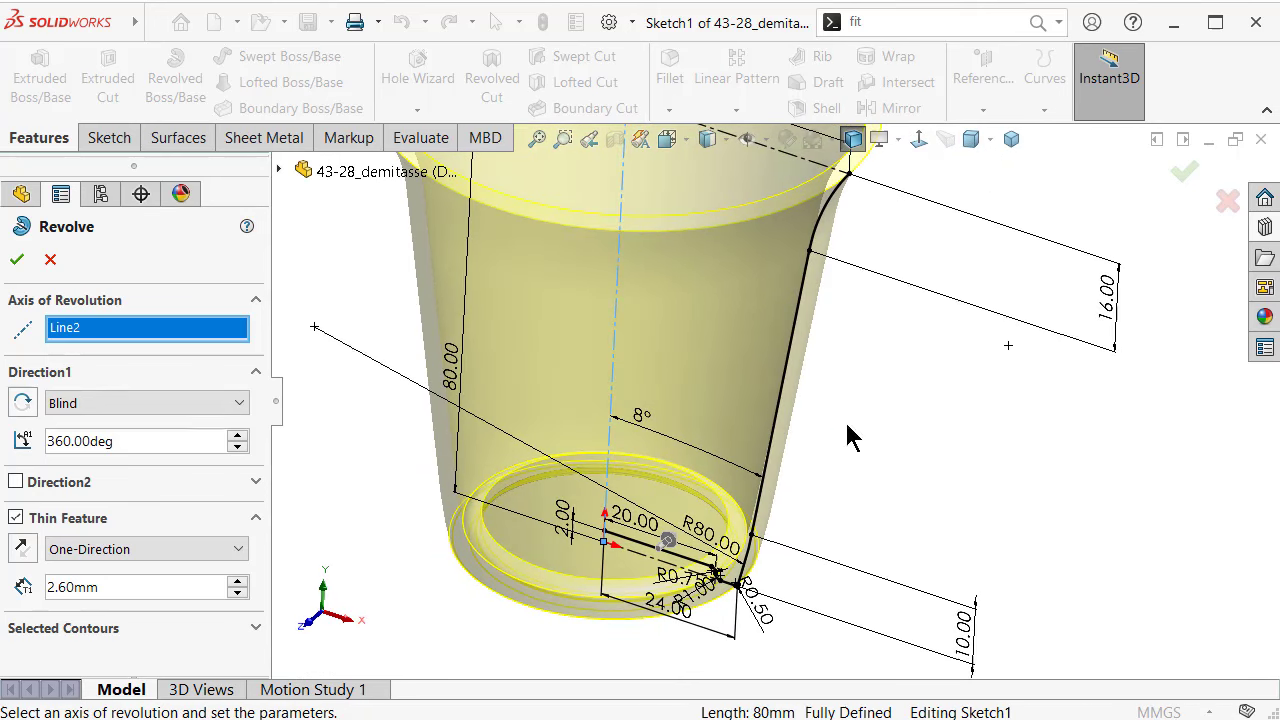
pyautogui.click(1177, 187)
pyautogui.moveTo(1025, 385); pyautogui.dragTo(766, 251, button='middle')
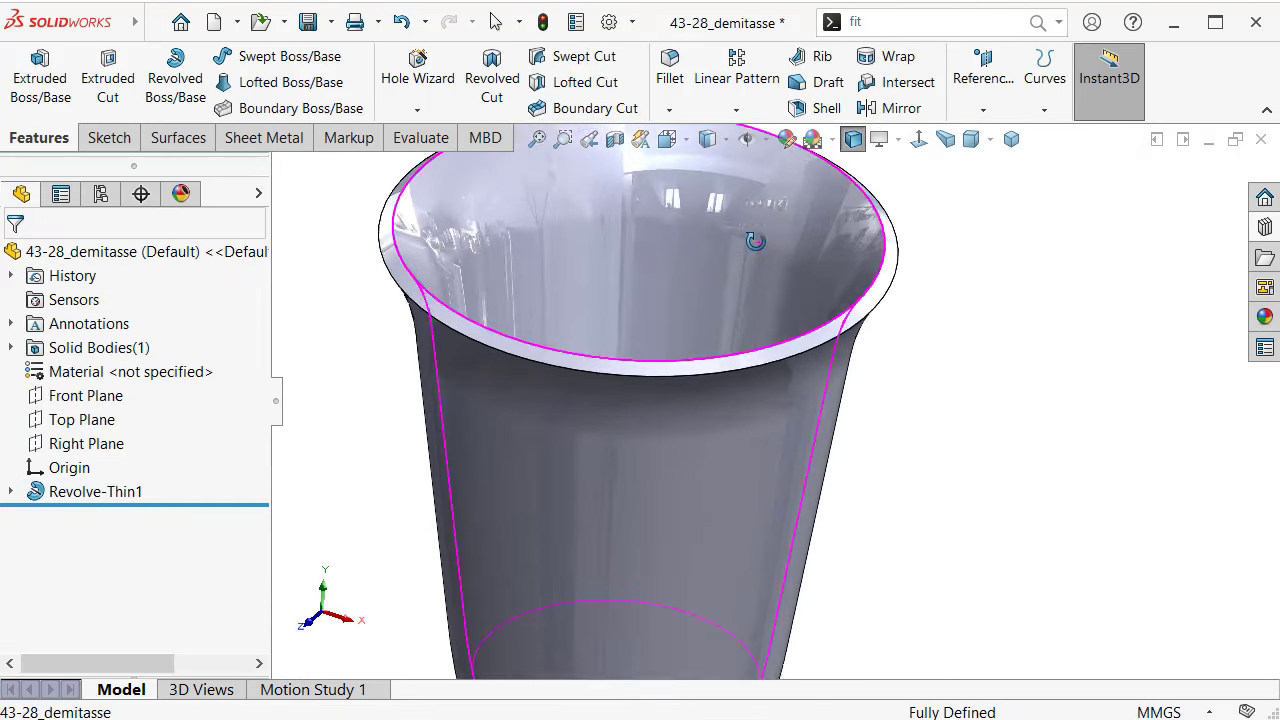
pyautogui.scroll(2, 755, 240)
pyautogui.press('f')
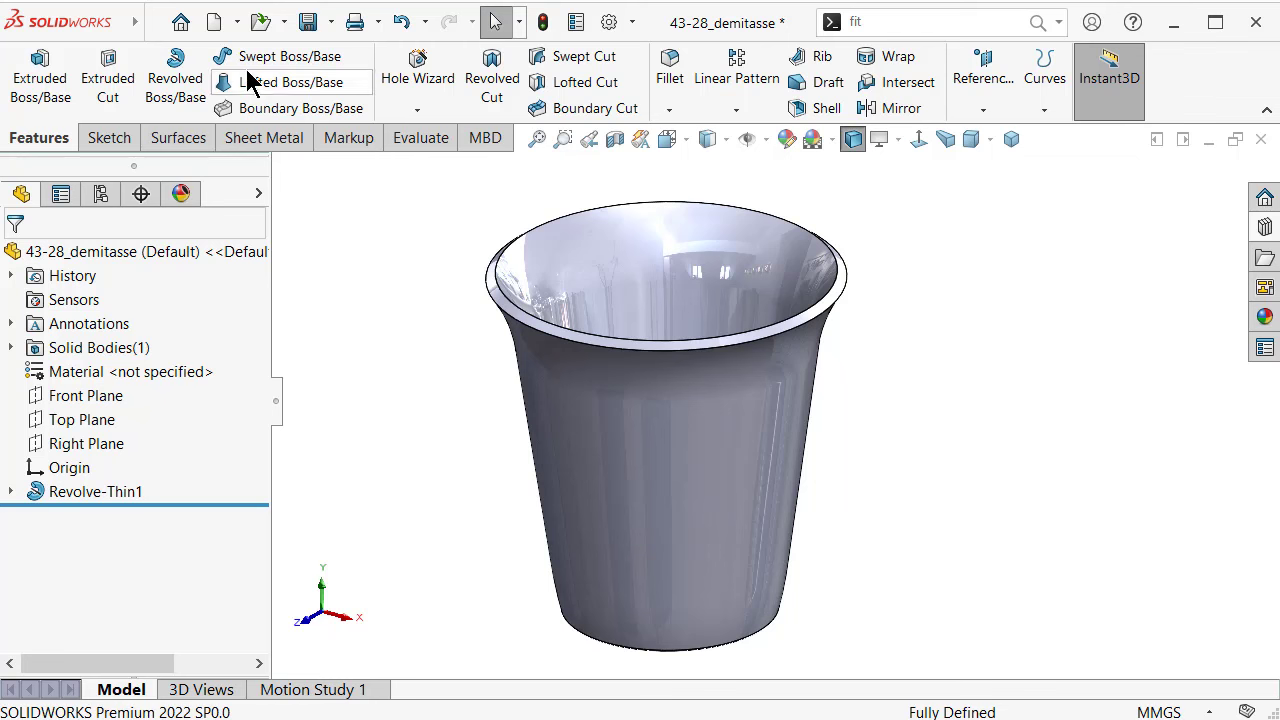
# Step: Add a full round fillet spanning the cup's outer side face, rim face and inner face
pyautogui.click(669, 70)
pyautogui.click(166, 362)
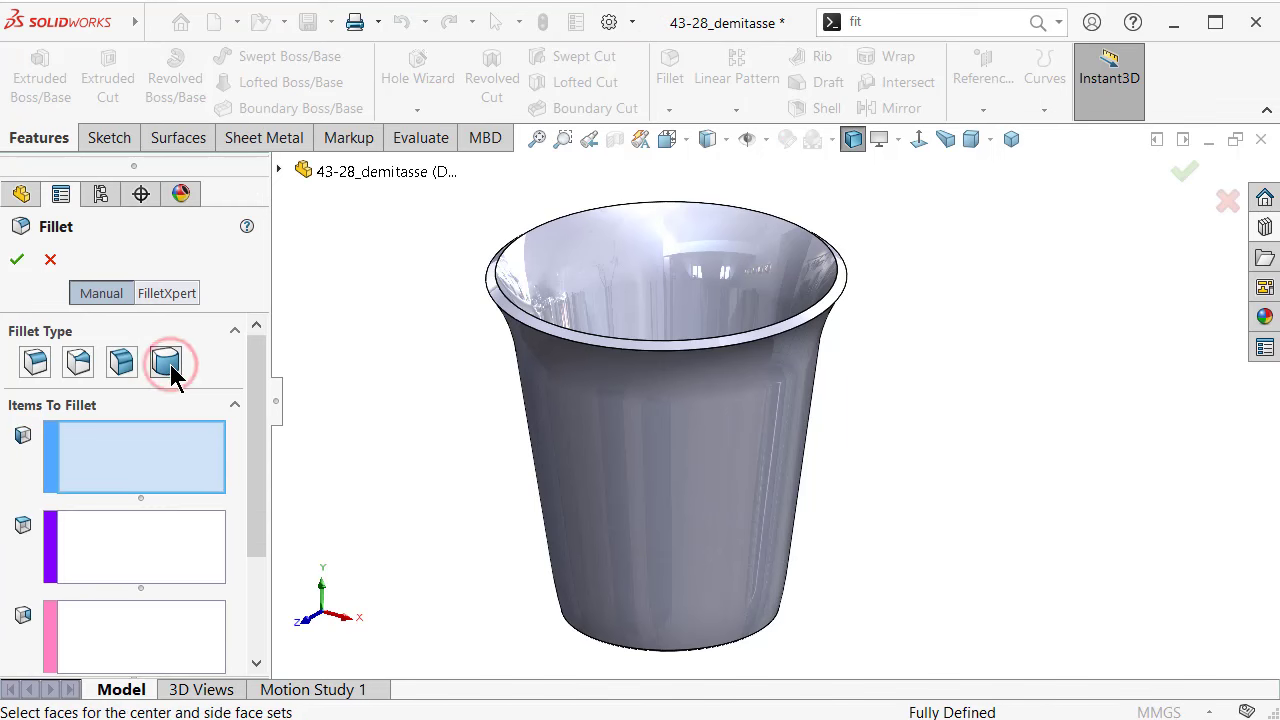
pyautogui.click(584, 426)
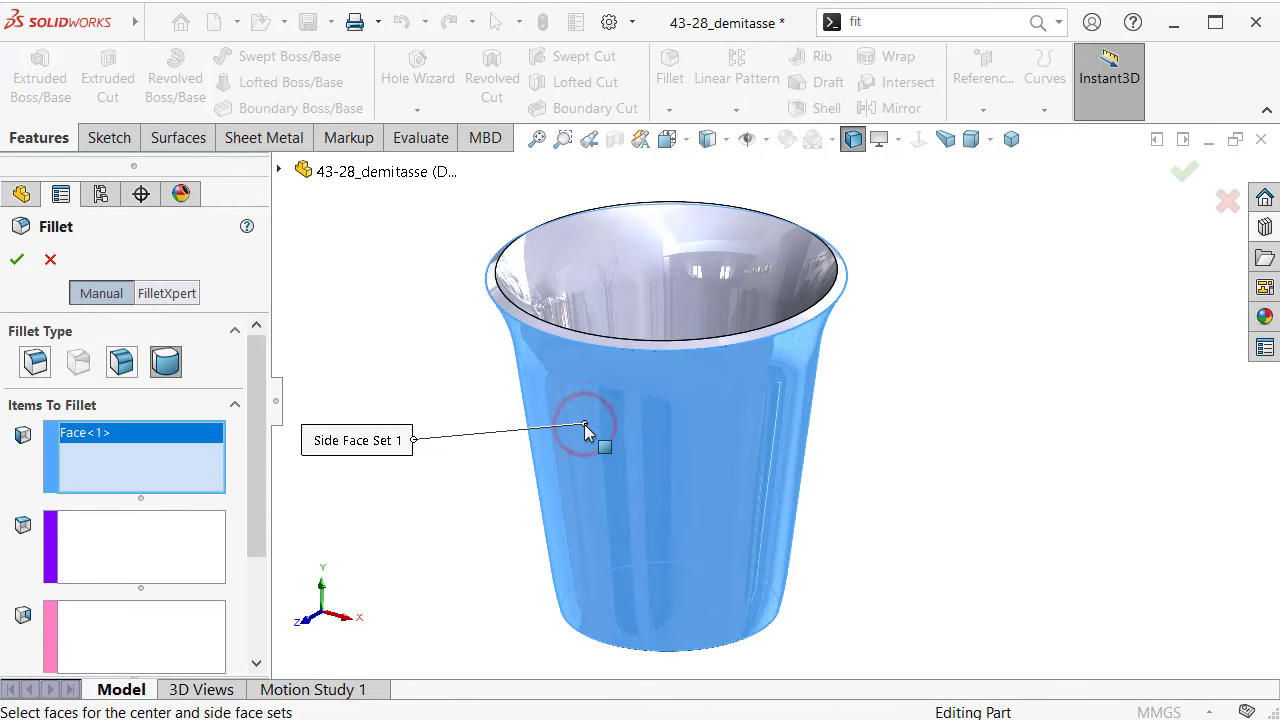
pyautogui.scroll(-5, 700, 362)
pyautogui.click(658, 367)
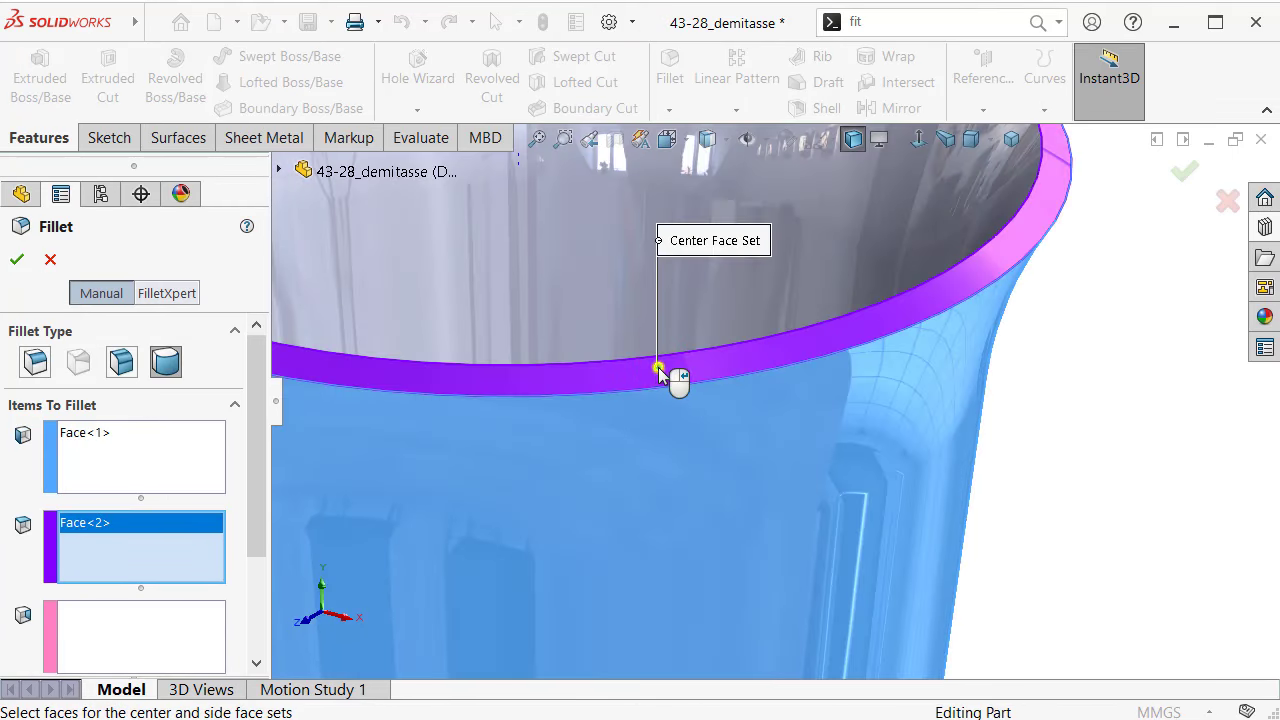
pyautogui.moveTo(658, 367); pyautogui.dragTo(716, 300, button='middle')
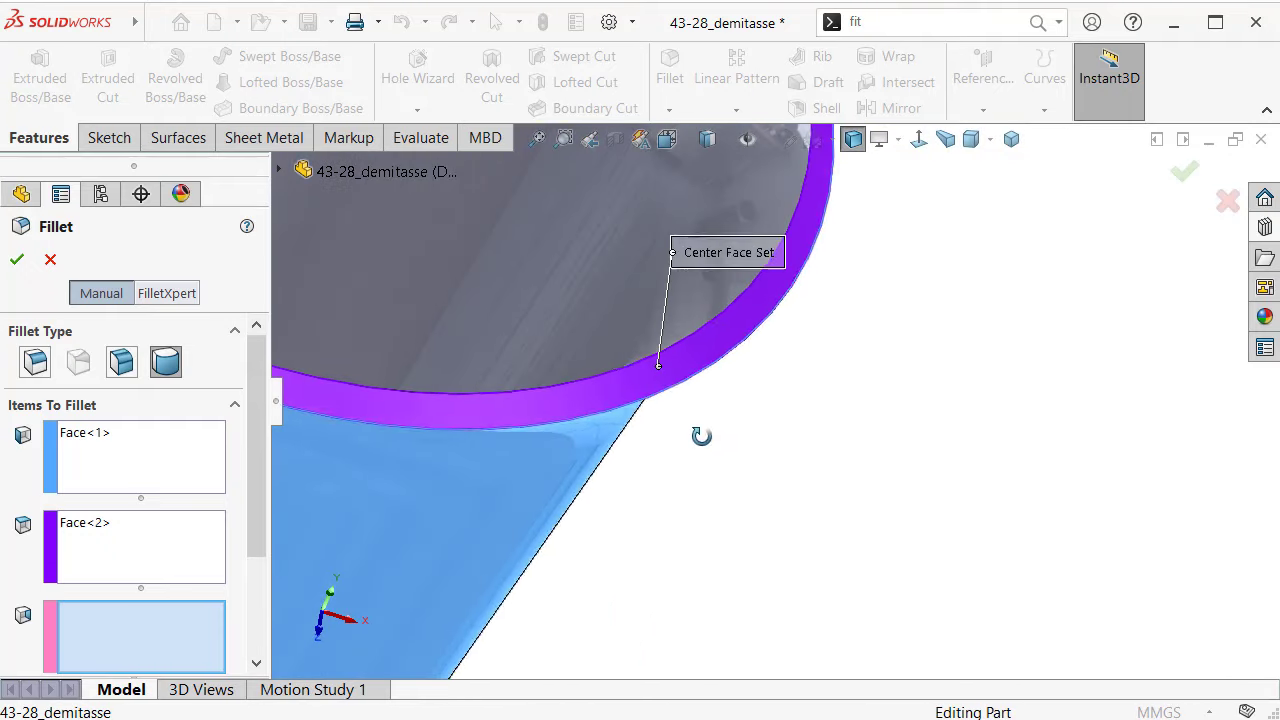
pyautogui.click(716, 300)
pyautogui.rightClick(810, 362)
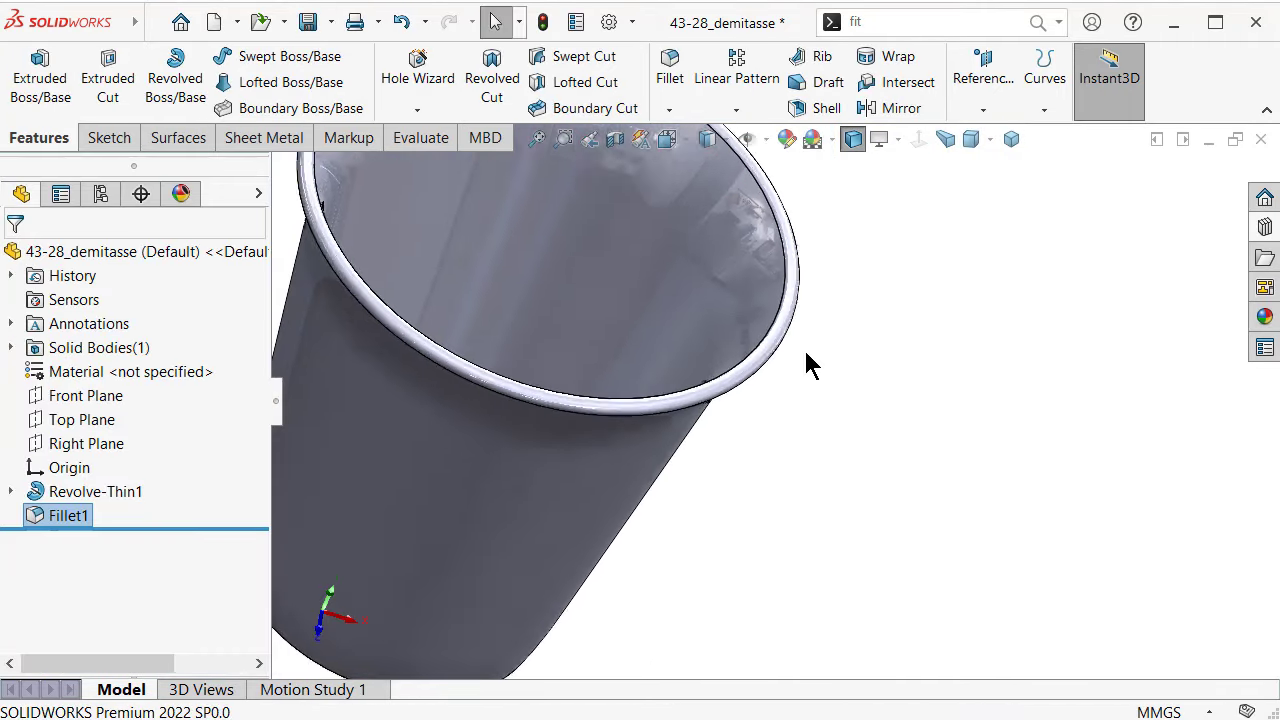
pyautogui.scroll(3, 800, 375)
pyautogui.moveTo(794, 386); pyautogui.dragTo(749, 300, button='middle')
pyautogui.scroll(-1, 749, 297)
pyautogui.scroll(2, 768, 478)
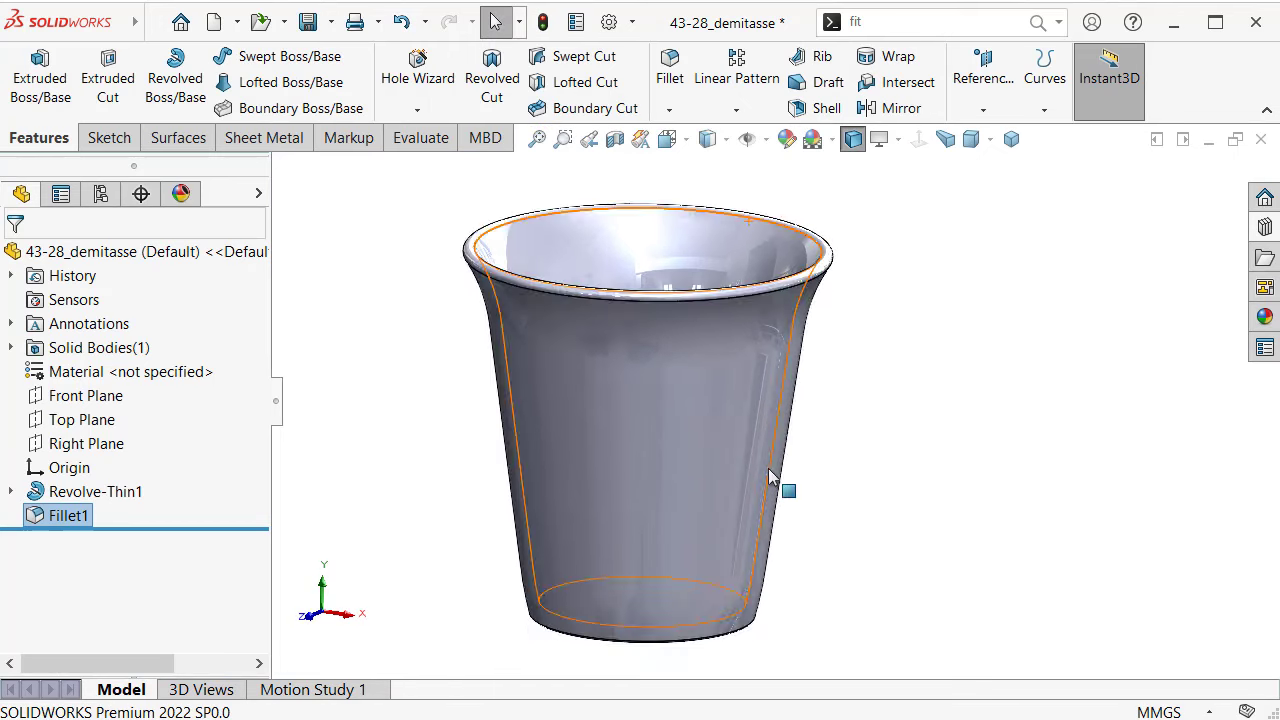
# Step: Cut a section view through the cup along the Front Plane
pyautogui.click(100, 396)
pyautogui.click(614, 140)
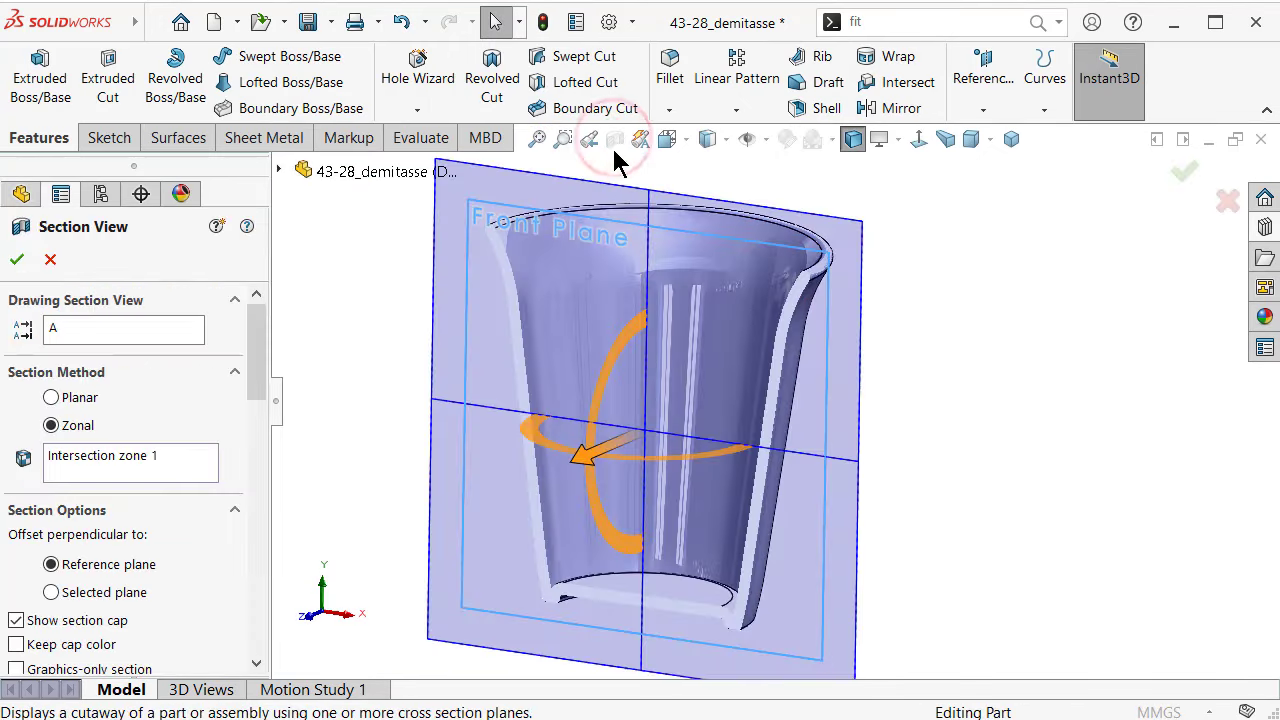
pyautogui.click(1181, 176)
pyautogui.scroll(-5, 802, 544)
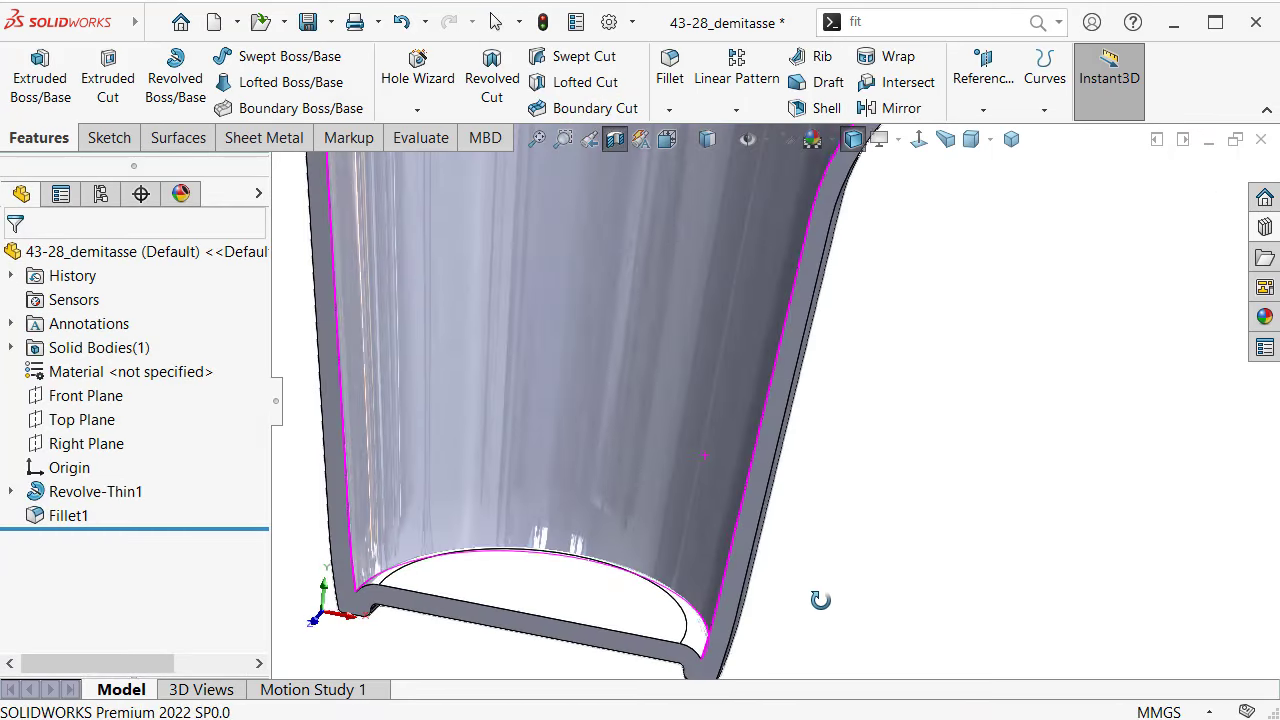
pyautogui.moveTo(820, 600); pyautogui.dragTo(812, 604, button='middle')
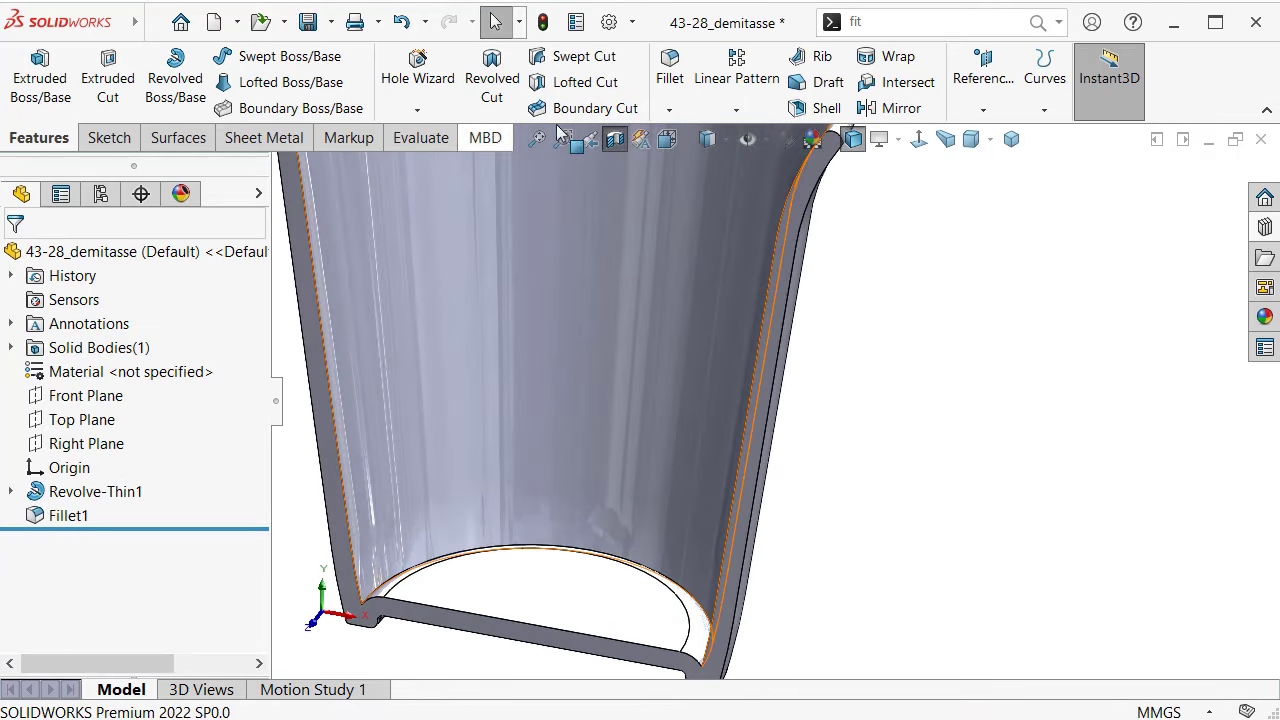
# Step: Round the cup's inner bottom edge with a 4 mm constant size fillet
pyautogui.click(667, 80)
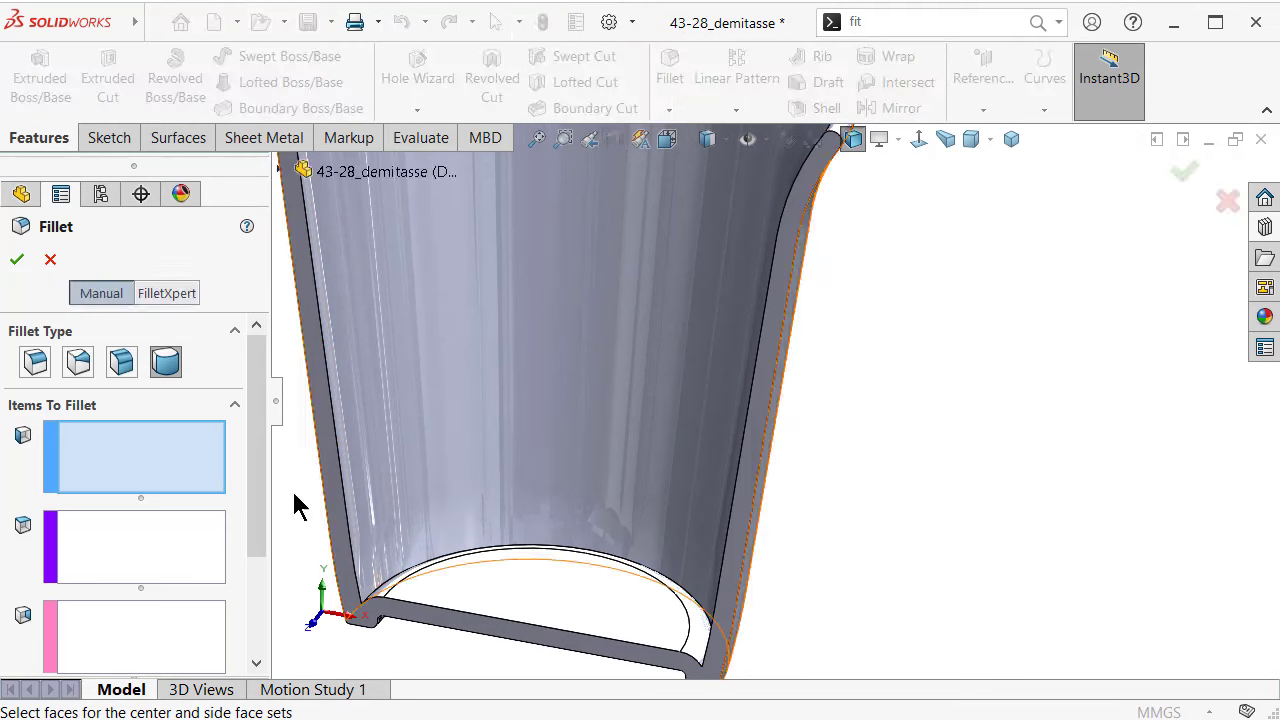
pyautogui.click(33, 362)
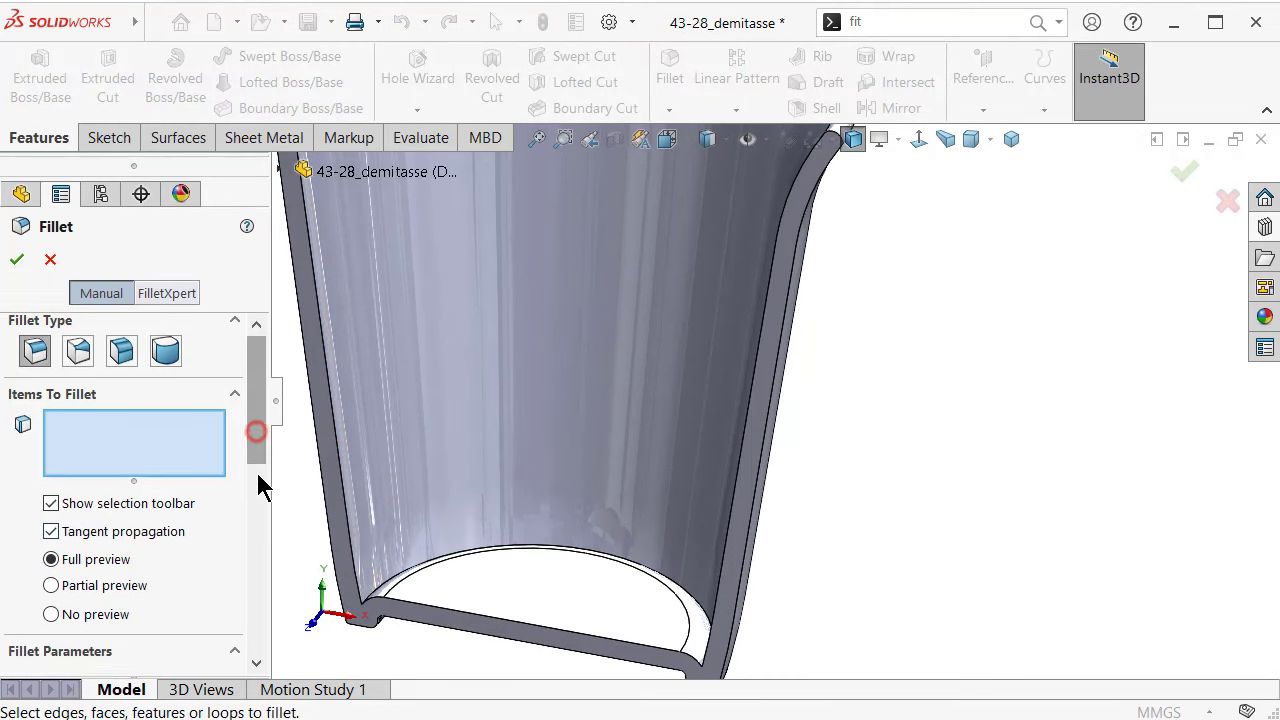
pyautogui.scroll(-5, 257, 480)
pyautogui.doubleClick(133, 499)
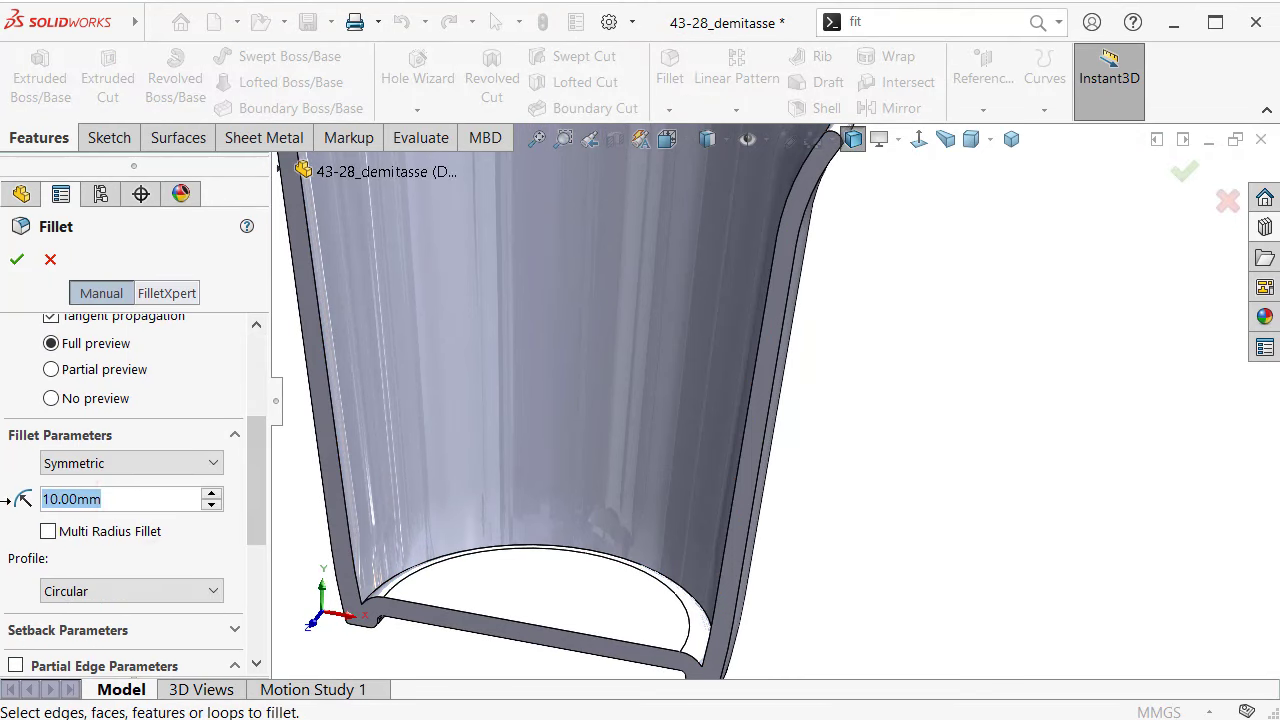
pyautogui.write('4')
pyautogui.click(871, 397)
pyautogui.scroll(-3, 703, 634)
pyautogui.scroll(-2, 735, 645)
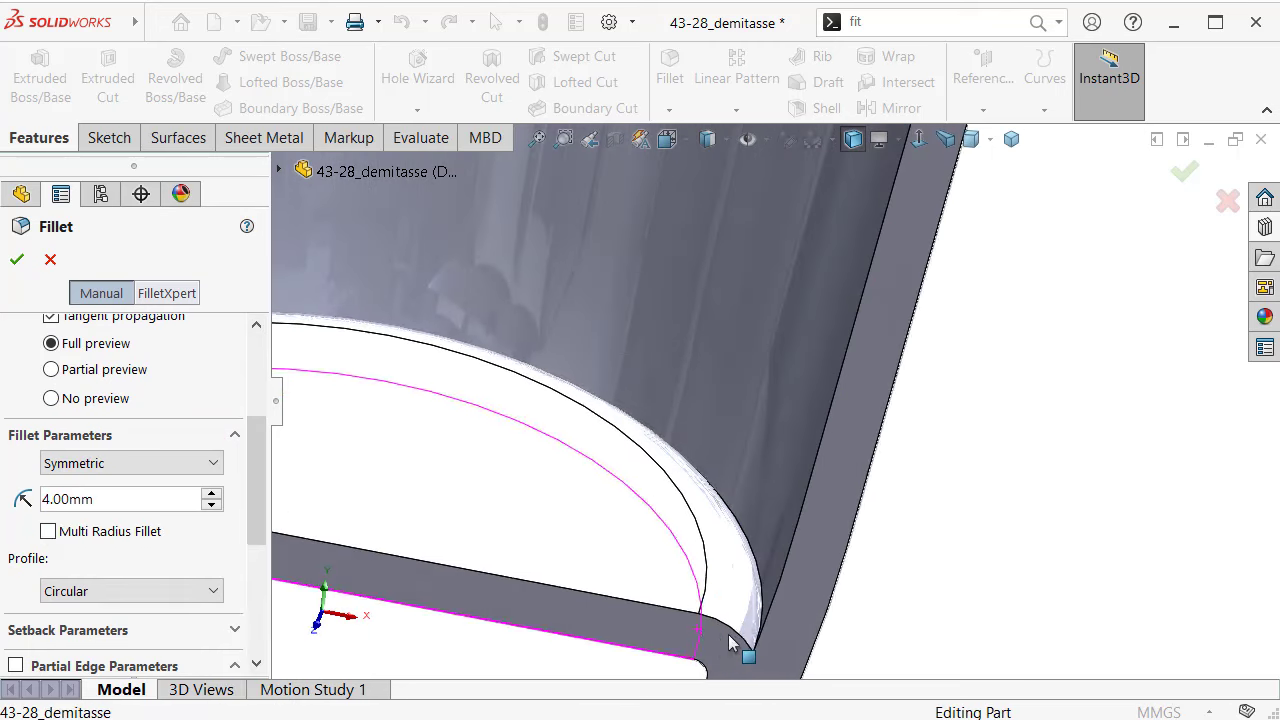
pyautogui.click(760, 616)
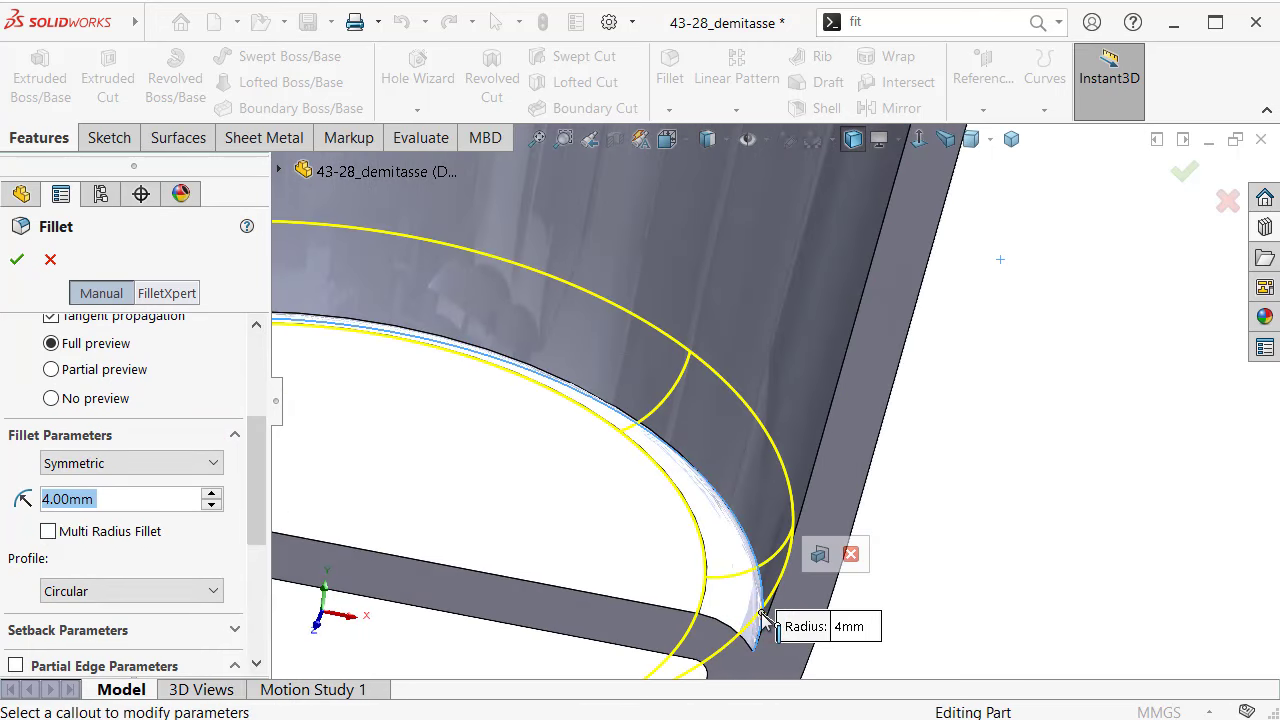
pyautogui.click(1183, 178)
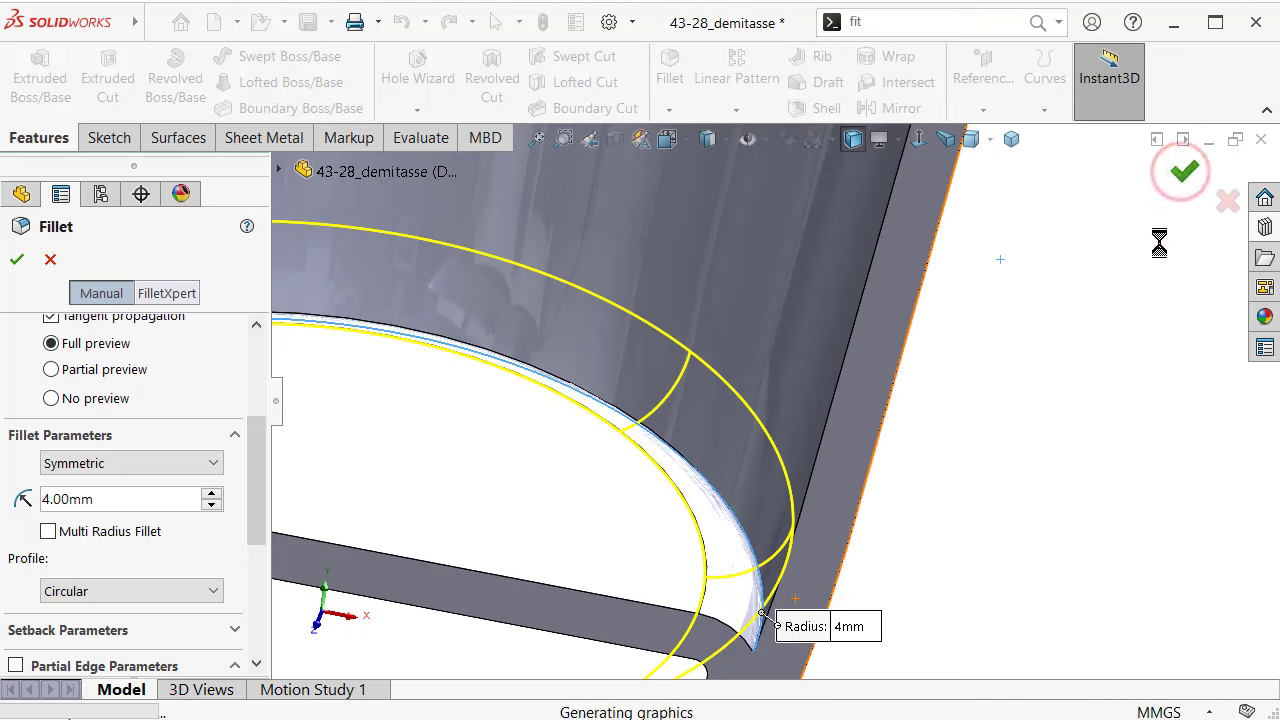
# Step: Orbit the cup upright and turn off the section view
pyautogui.scroll(2, 1077, 383)
pyautogui.scroll(2, 1060, 388)
pyautogui.click(1052, 392)
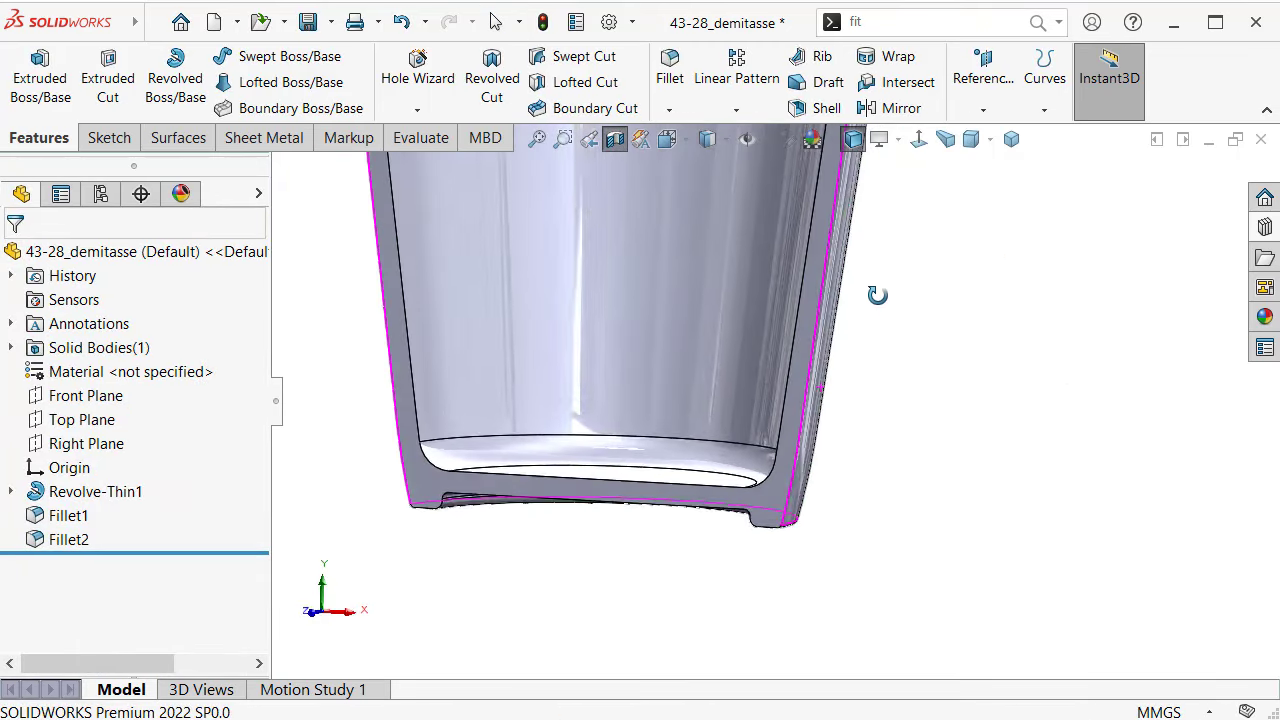
pyautogui.moveTo(897, 400); pyautogui.dragTo(820, 246, button='middle')
pyautogui.scroll(2, 820, 246)
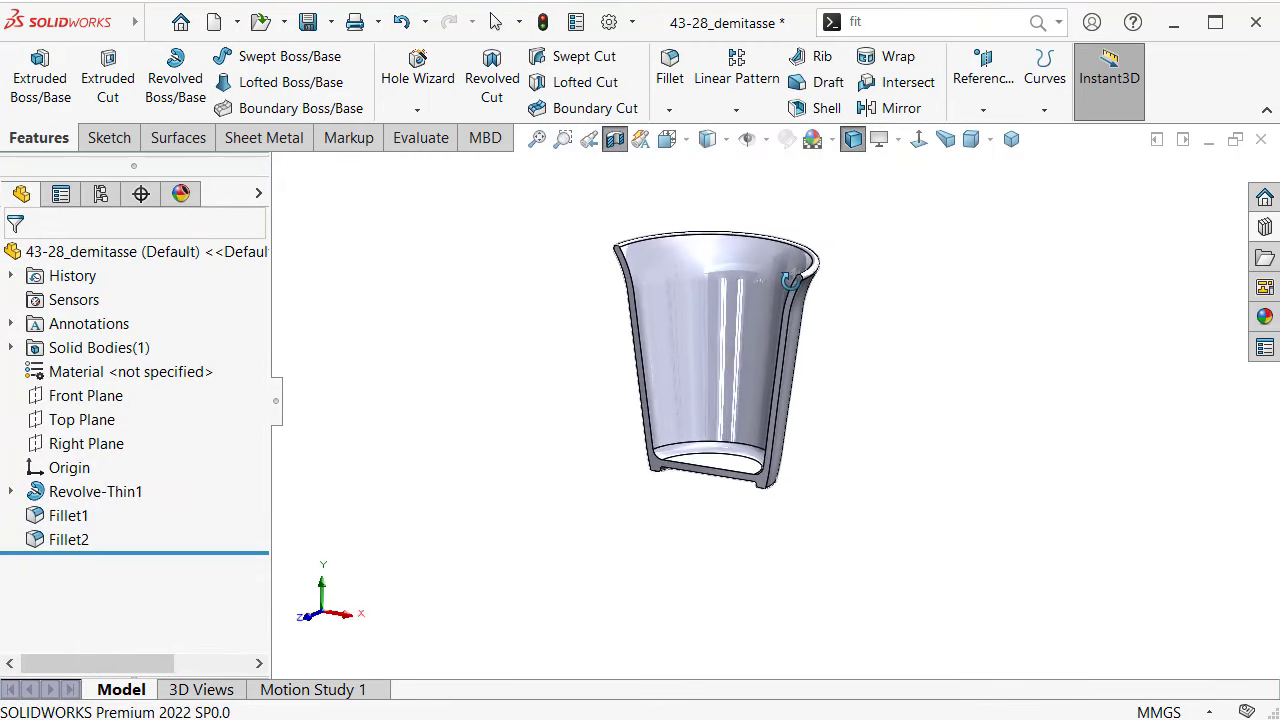
pyautogui.click(614, 138)
# Step: Give the whole cup a red appearance
pyautogui.press('f')
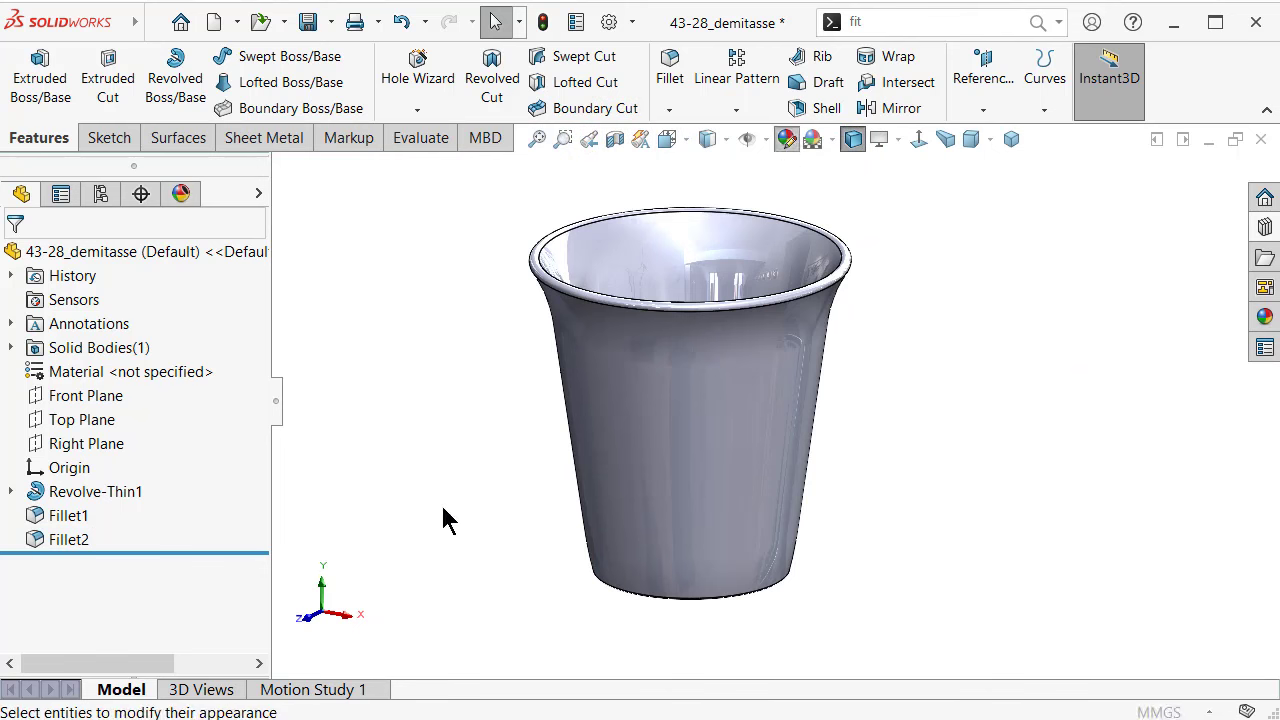
pyautogui.moveTo(253, 425); pyautogui.dragTo(267, 482)
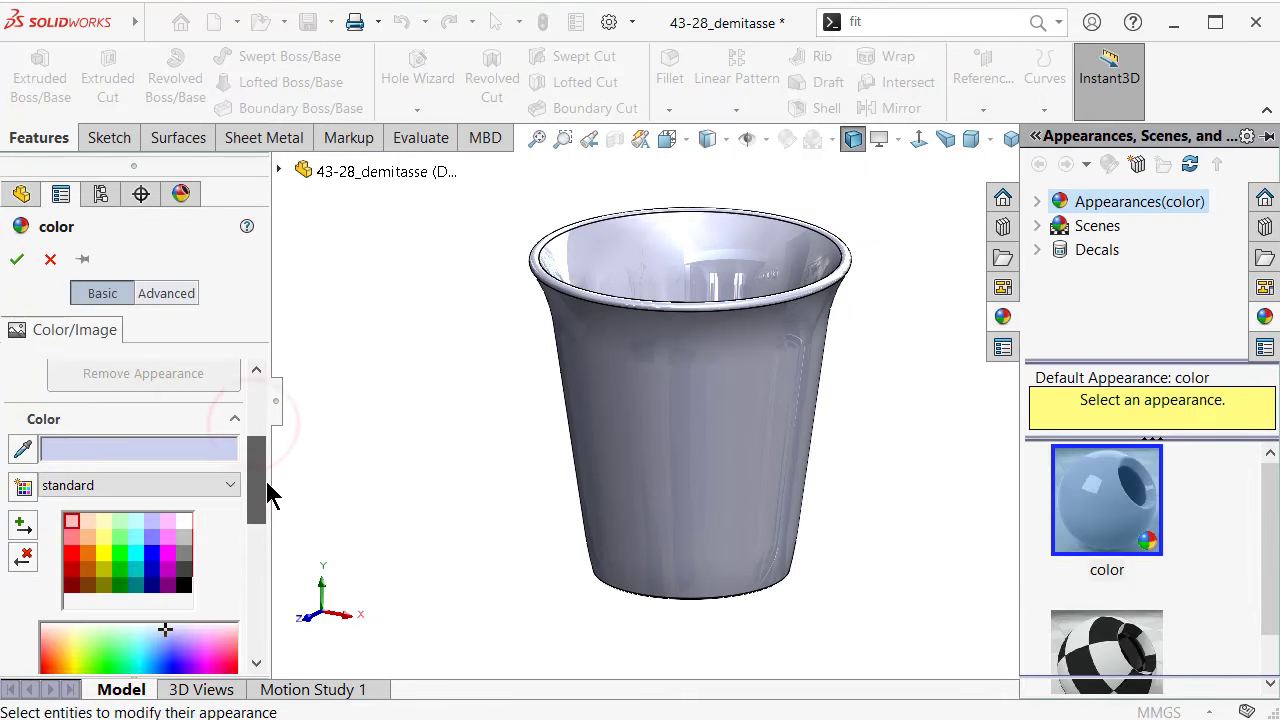
pyautogui.click(72, 555)
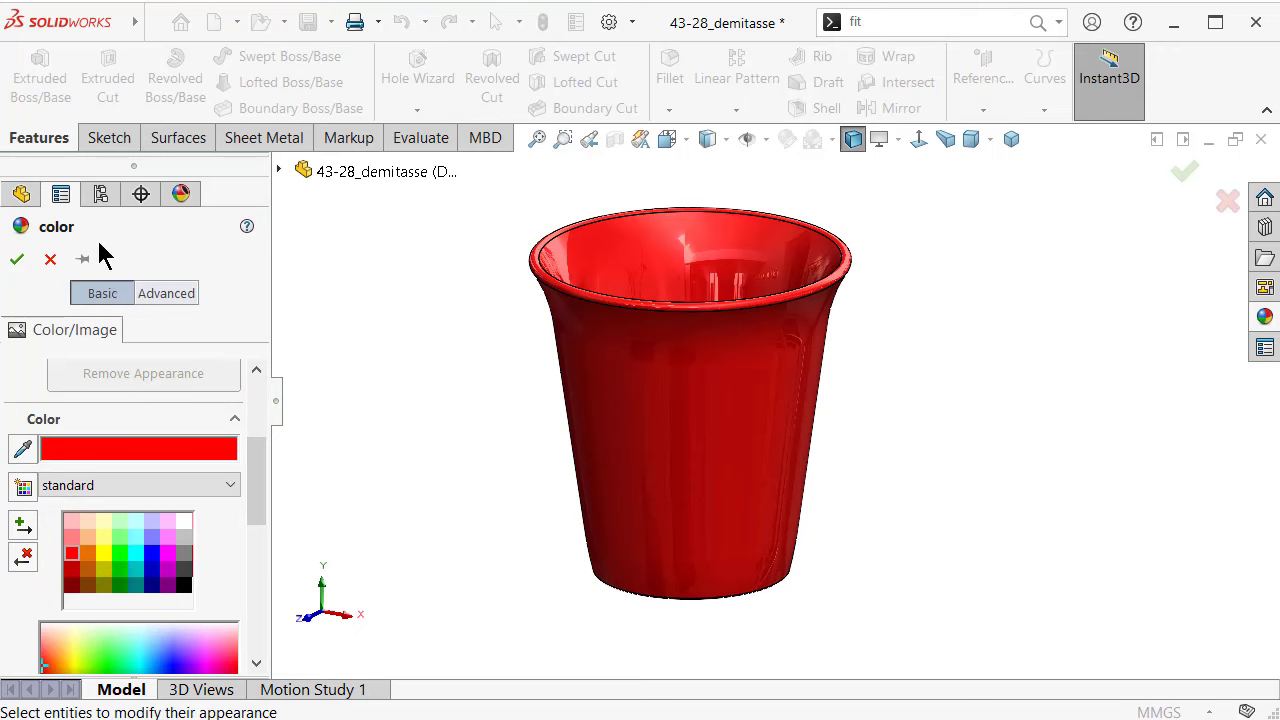
pyautogui.click(18, 258)
# Step: Rotate around the red cup, then return to the isometric view
pyautogui.moveTo(843, 393)
pyautogui.mouseDown(button='middle')
pyautogui.moveTo(858, 188)
pyautogui.moveTo(849, 400)
pyautogui.mouseUp(button='middle')
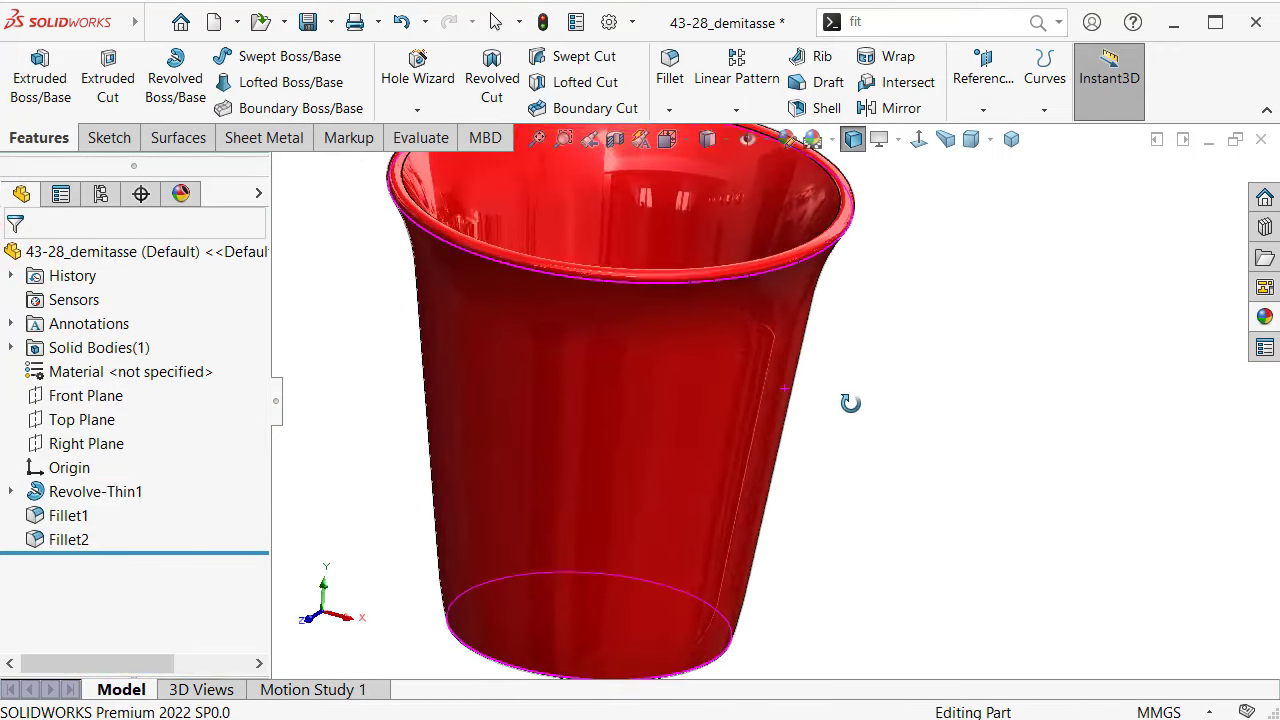
pyautogui.scroll(4, 815, 447)
pyautogui.press('Down')
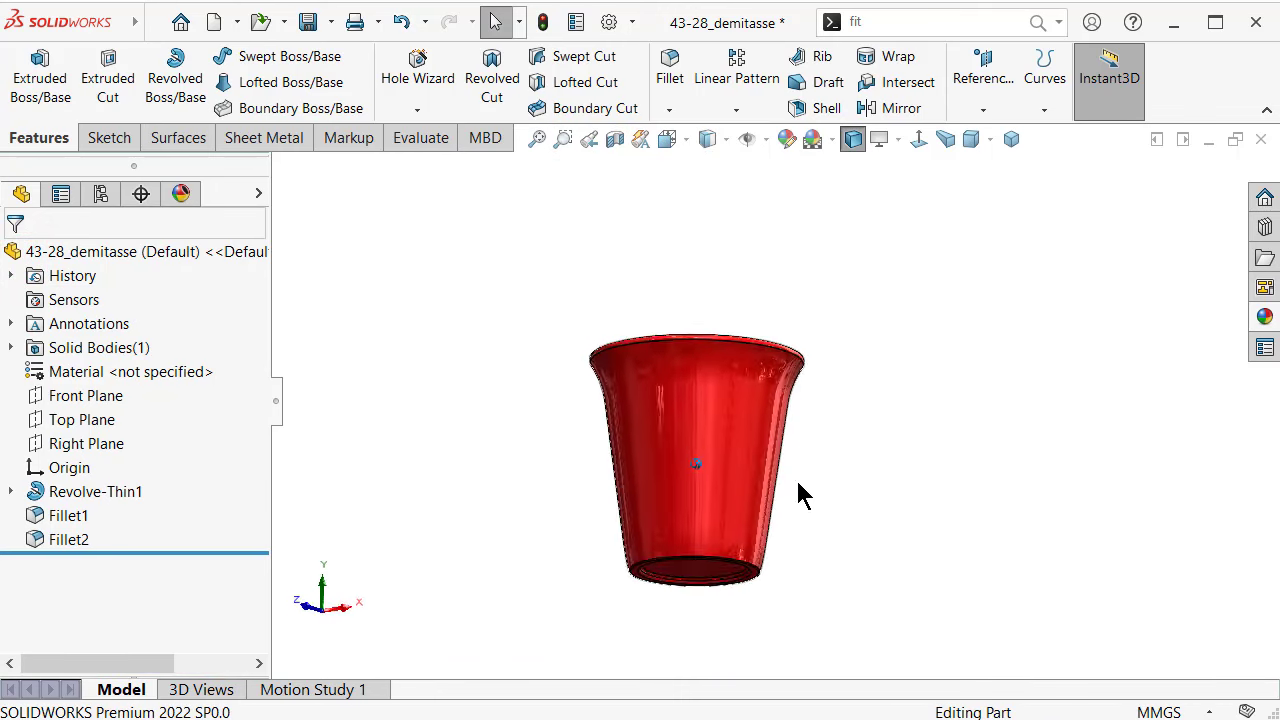
pyautogui.press('Down')
pyautogui.scroll(-3, 783, 505)
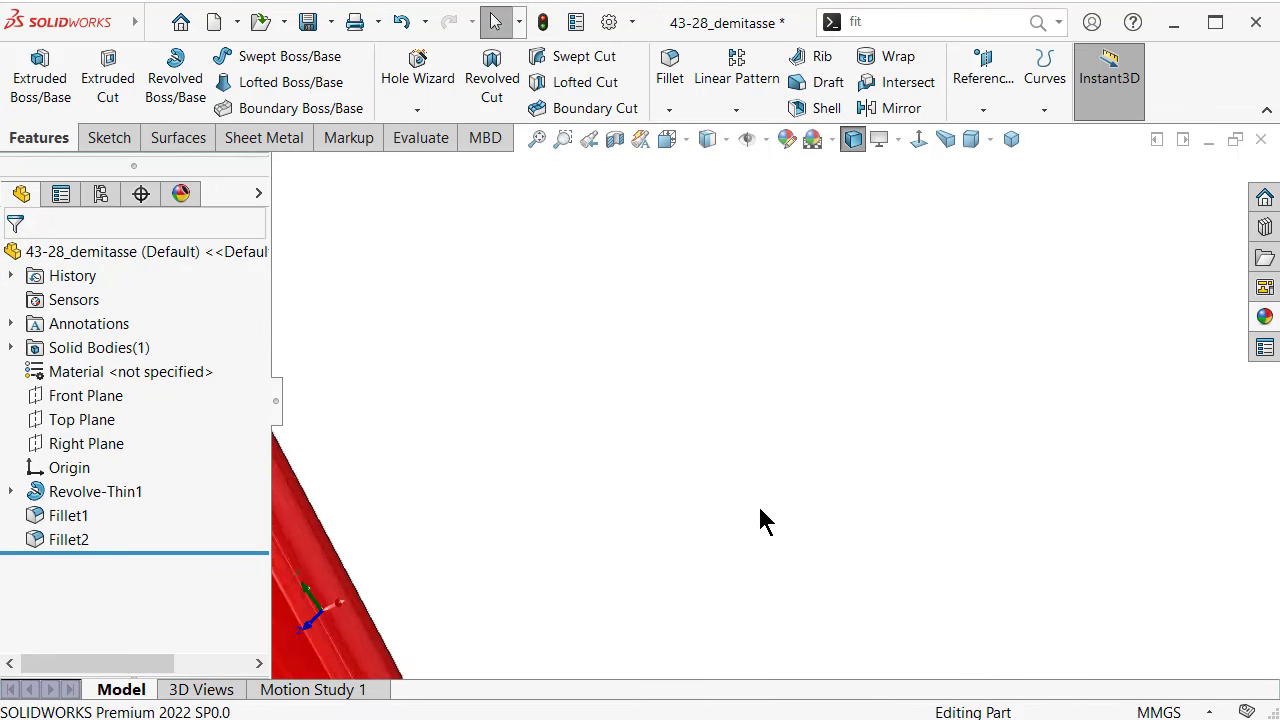
pyautogui.click(1012, 140)
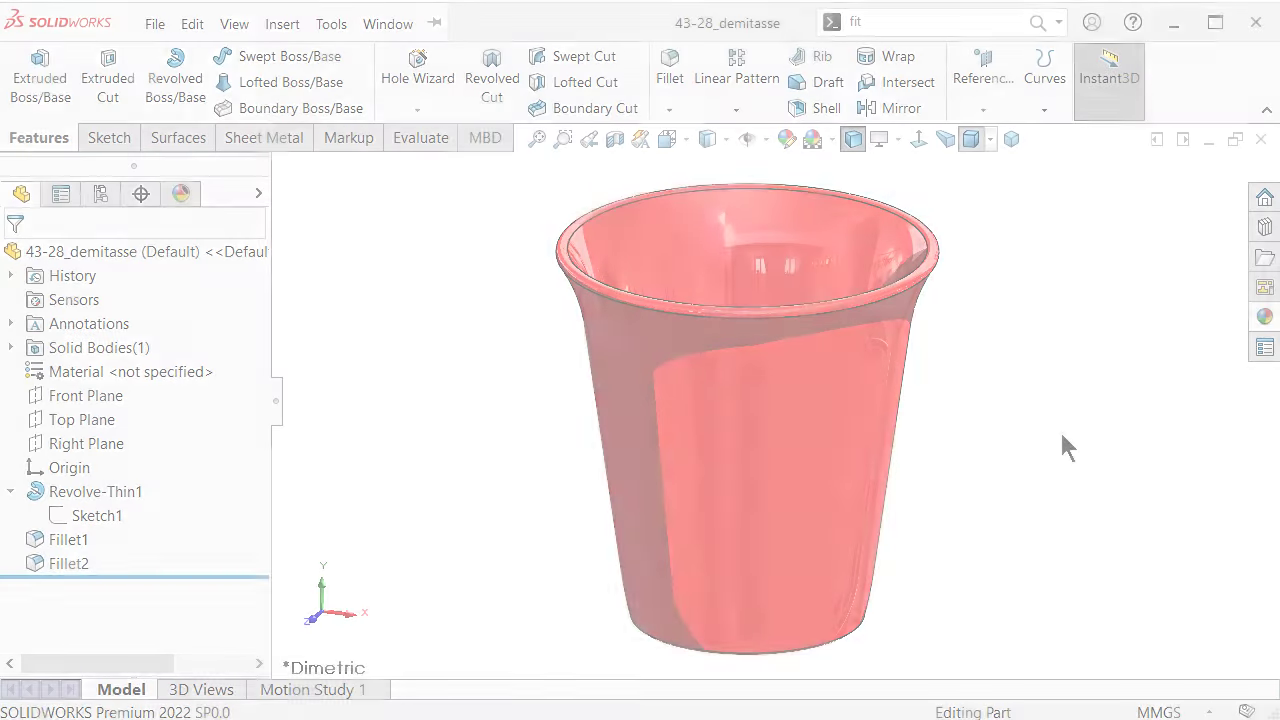
# Step: Show Sketch1 on the model and look at the cup from the front
pyautogui.click(78, 521)
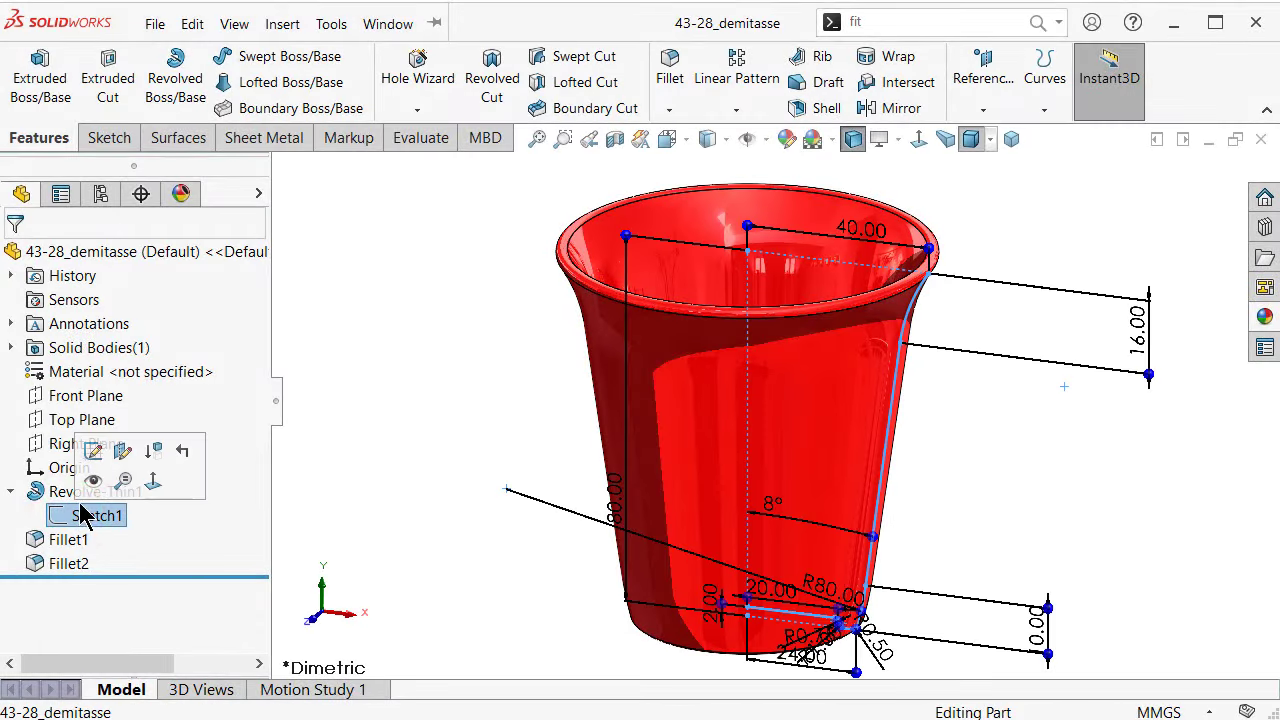
pyautogui.click(91, 483)
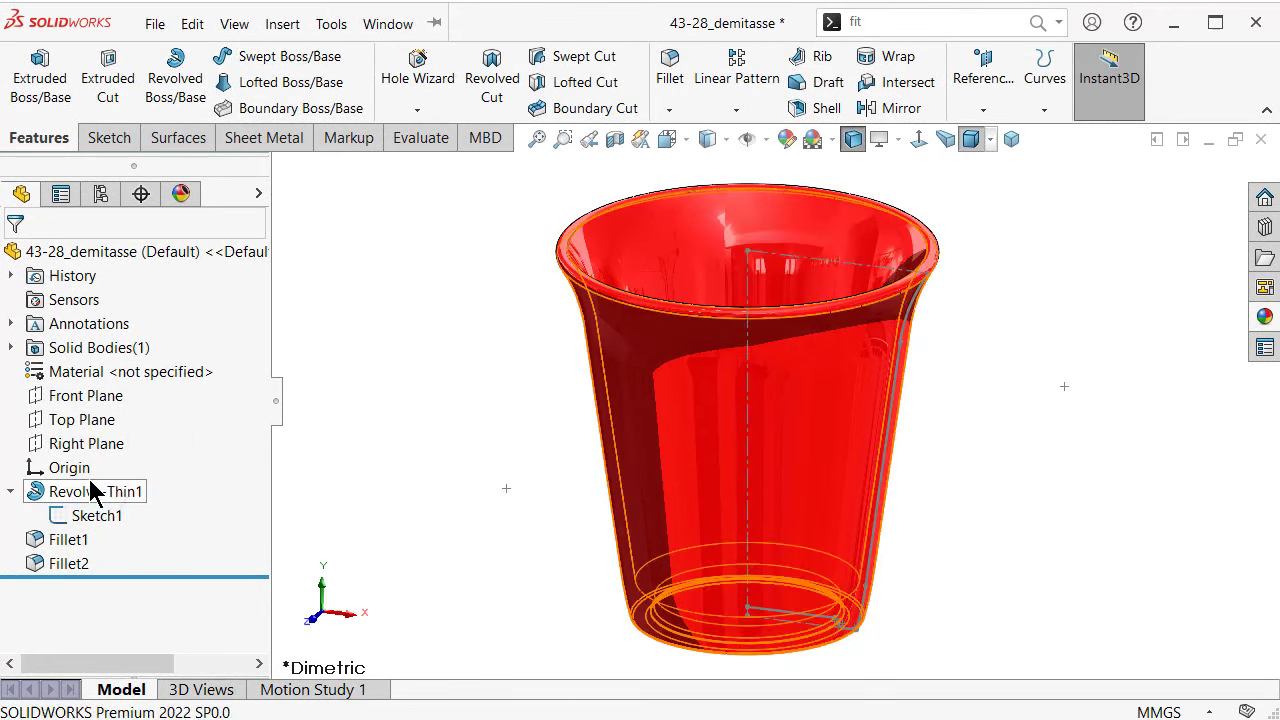
pyautogui.click(390, 451)
pyautogui.click(920, 139)
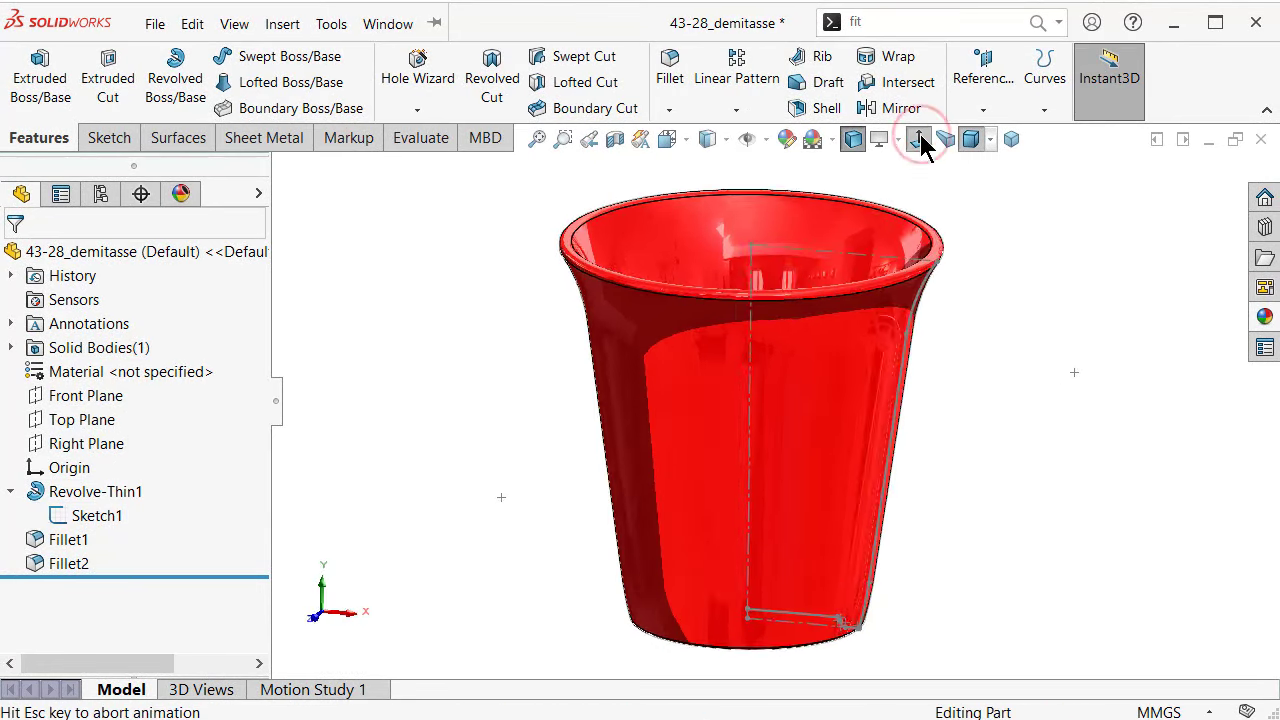
# Step: Start a sketch on the Front Plane and draw a short line along the cup's outer wall
pyautogui.click(92, 400)
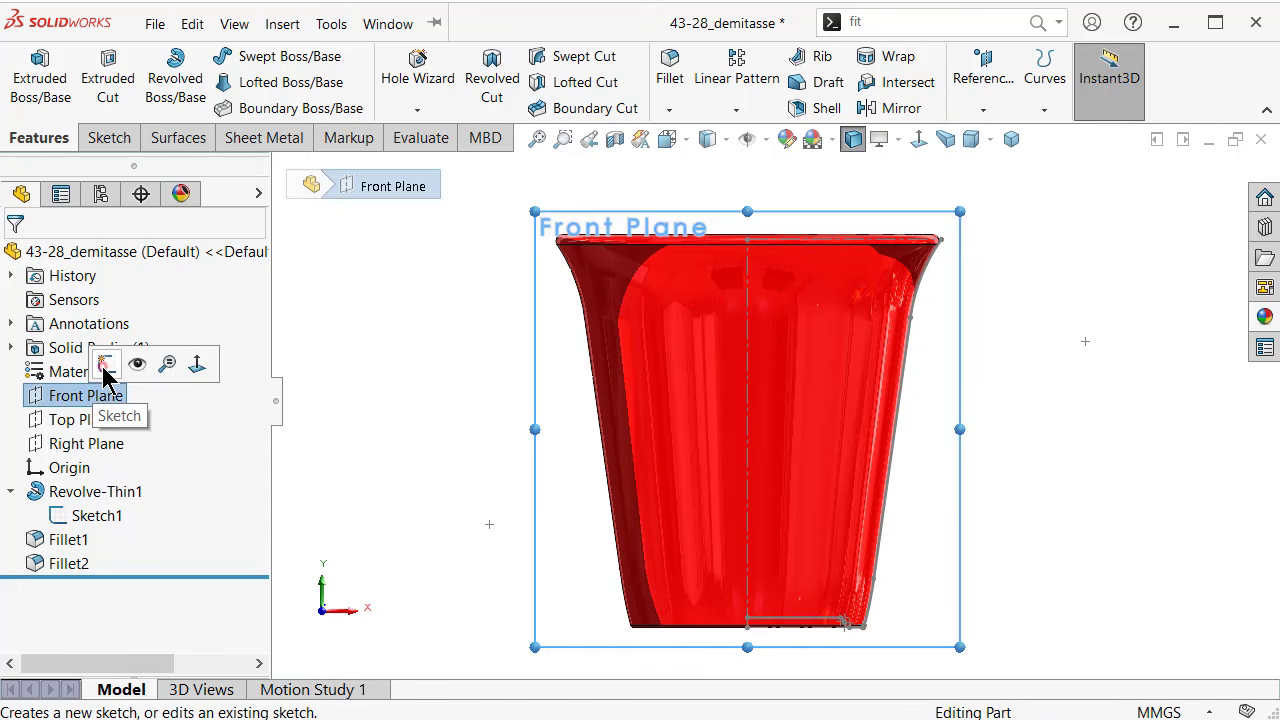
pyautogui.click(105, 368)
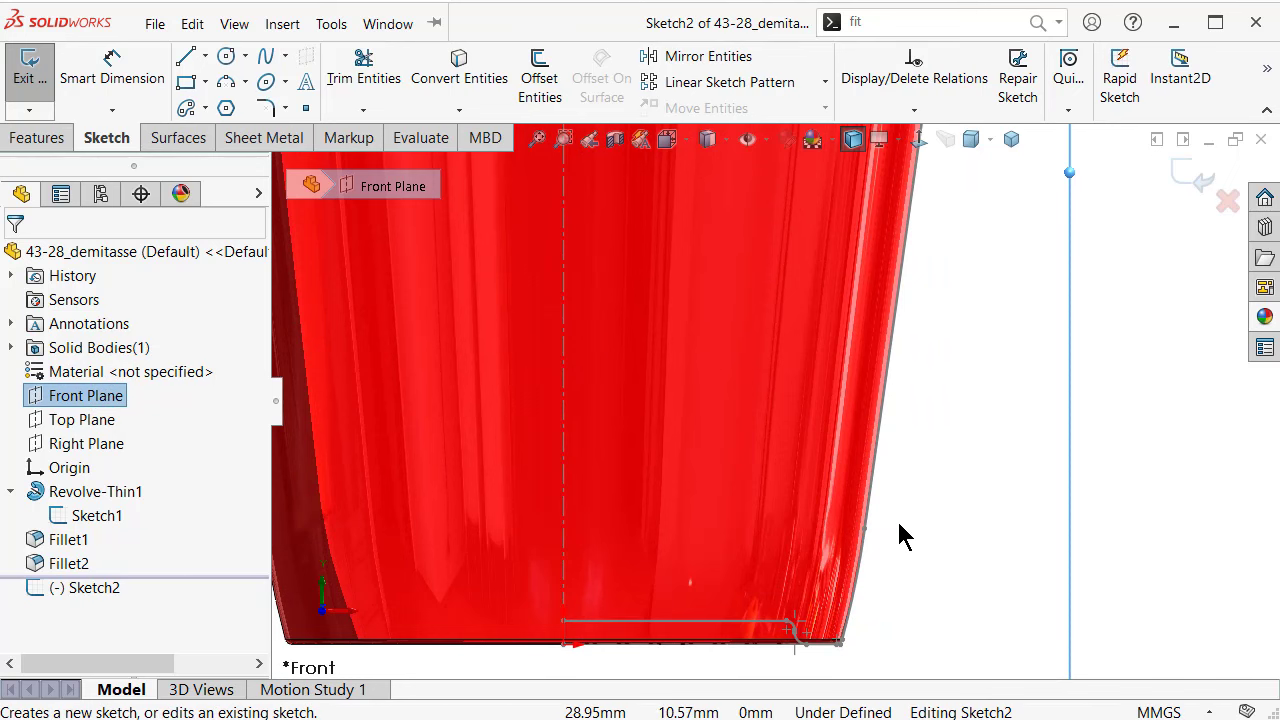
pyautogui.scroll(-1, 897, 535)
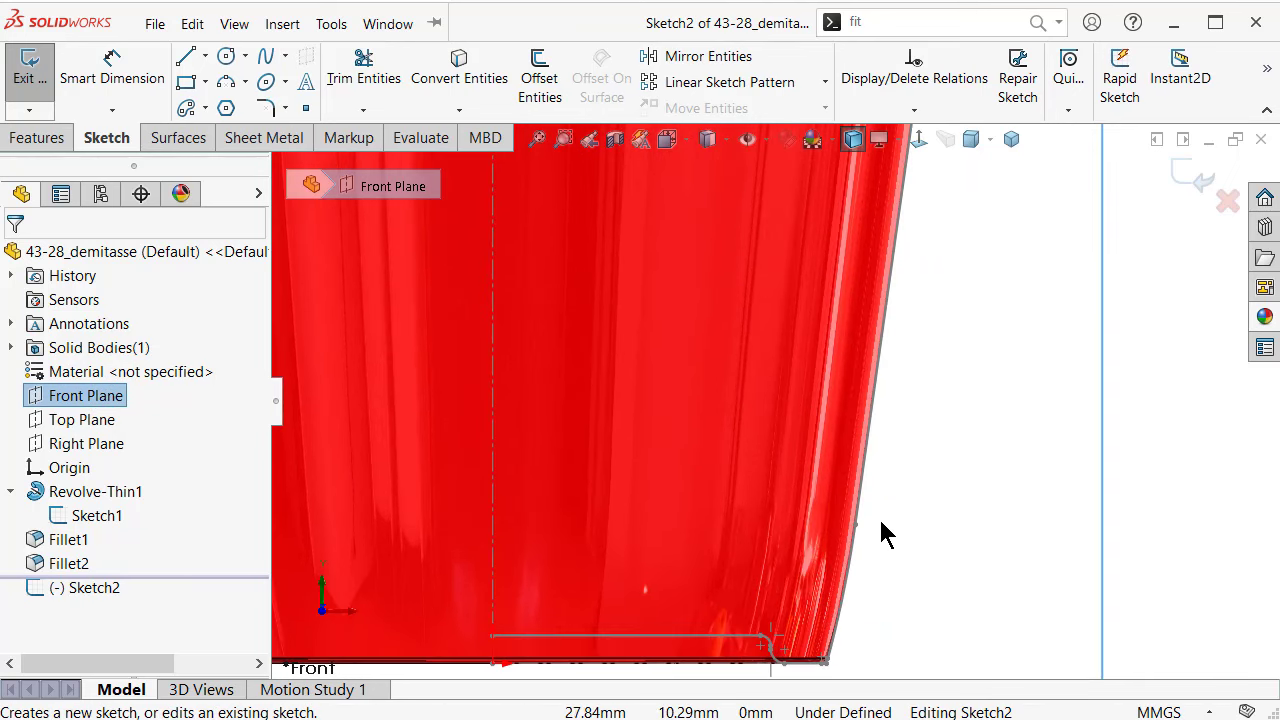
pyautogui.press('s')
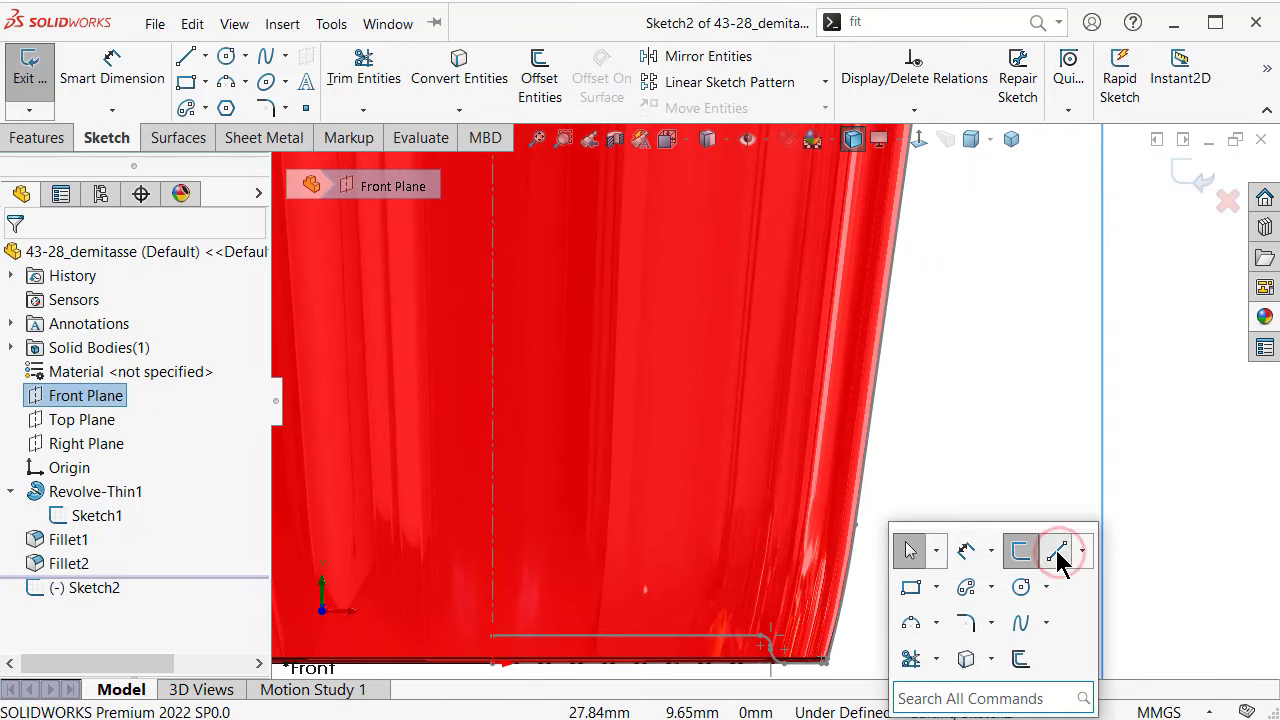
pyautogui.click(1055, 548)
pyautogui.click(872, 538)
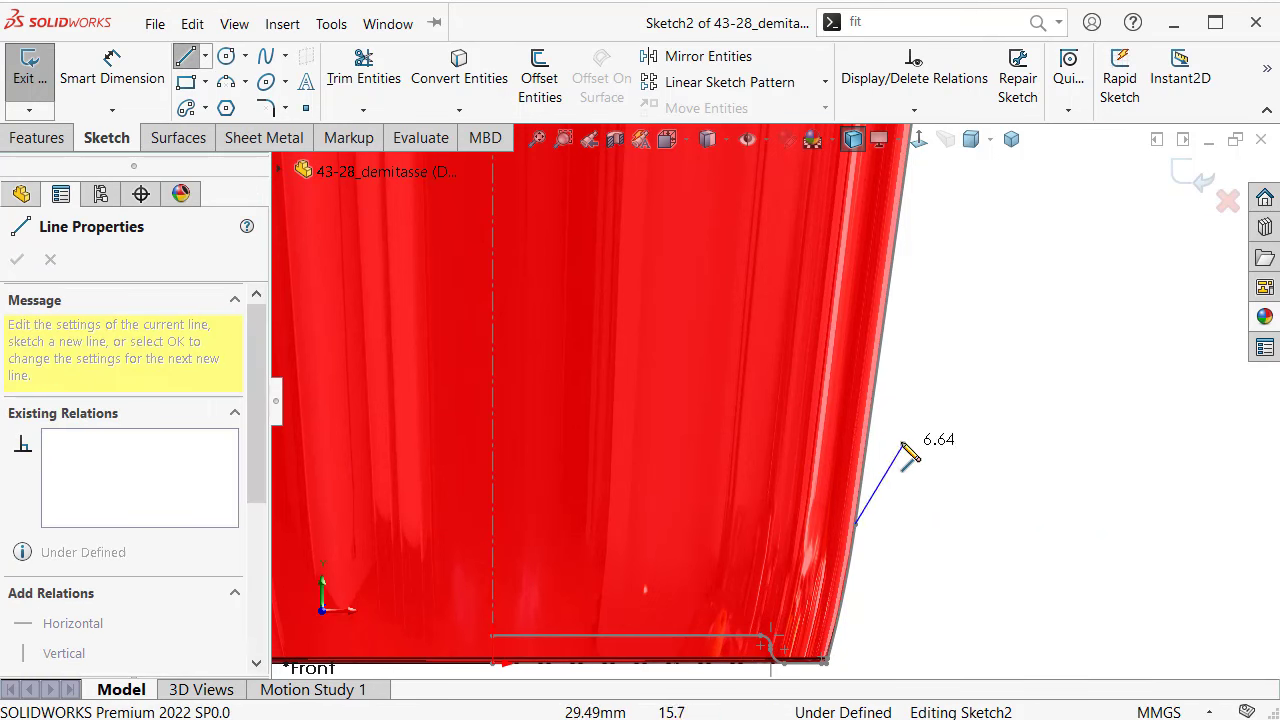
pyautogui.click(868, 437)
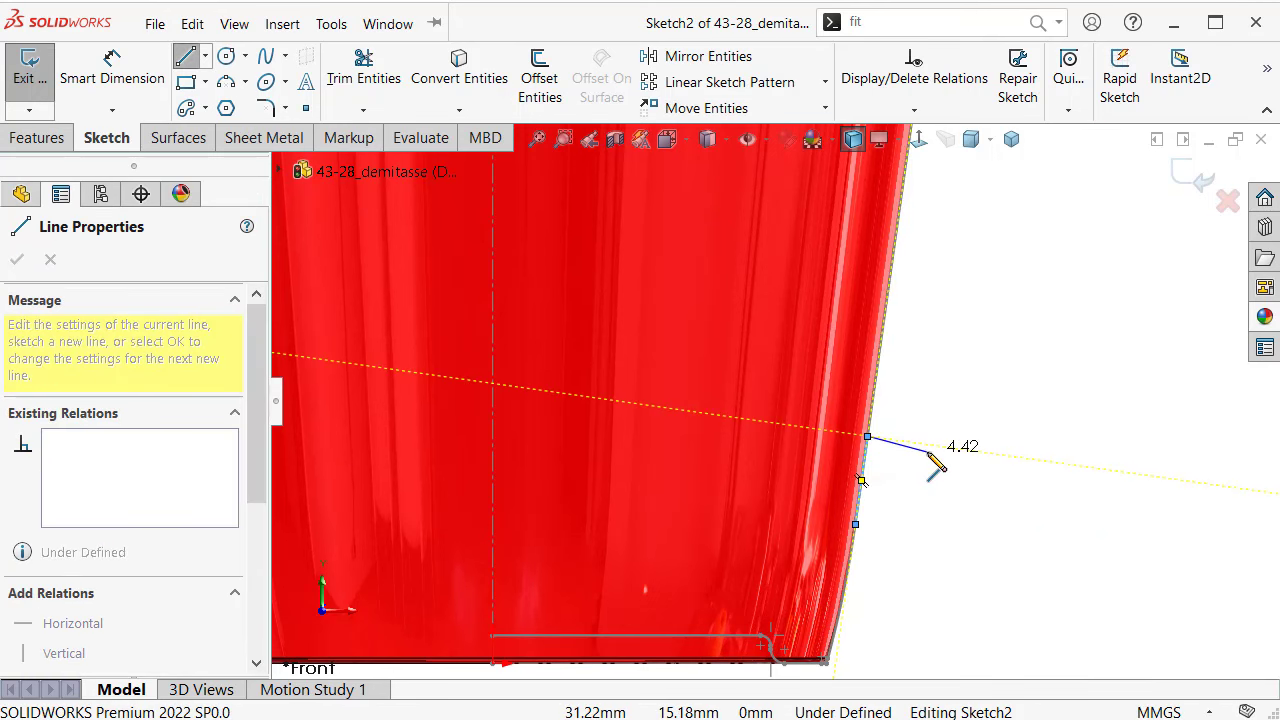
pyautogui.press('Escape')
pyautogui.moveTo(1003, 560); pyautogui.dragTo(1003, 453, button='right')
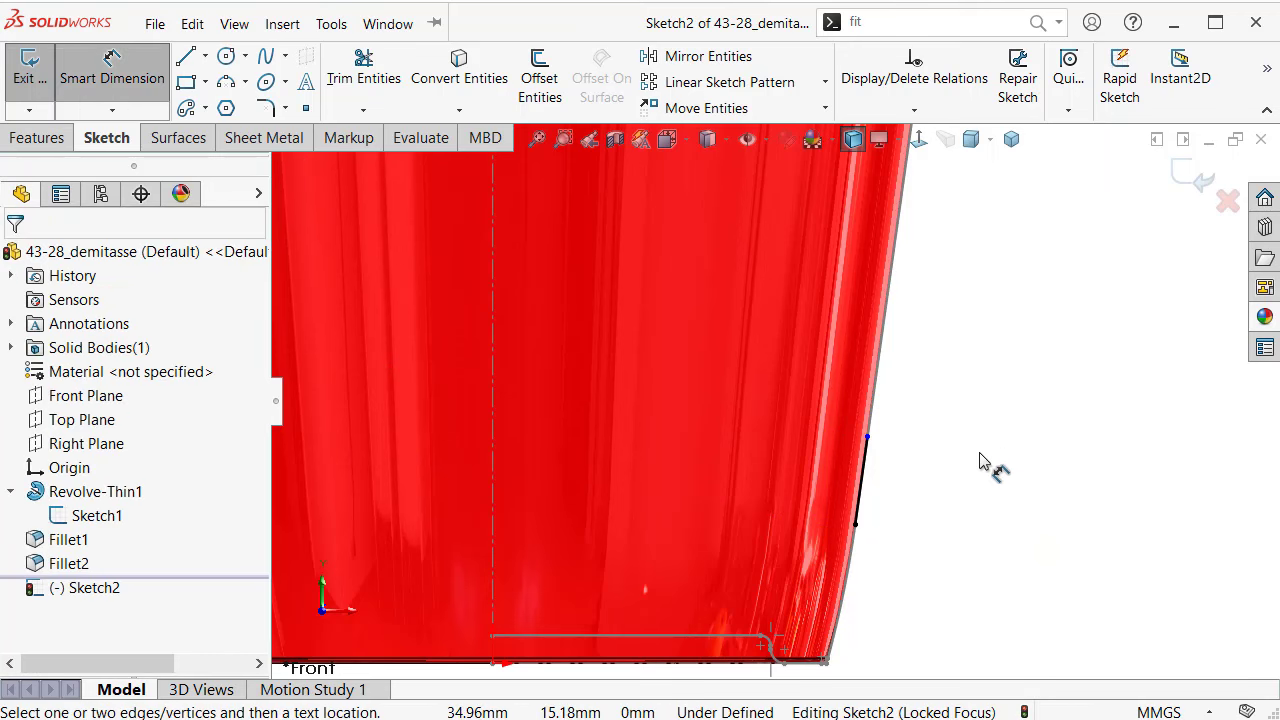
# Step: Dimension the short line to 4 mm
pyautogui.click(860, 469)
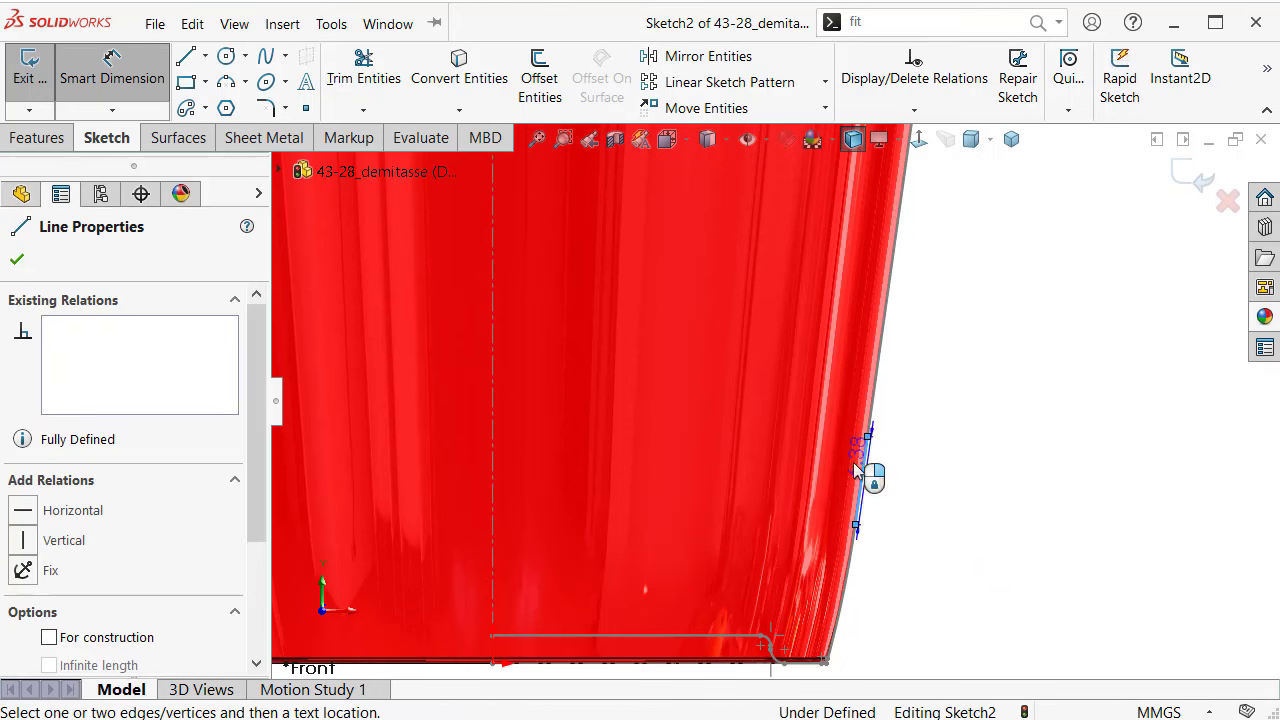
pyautogui.click(764, 492)
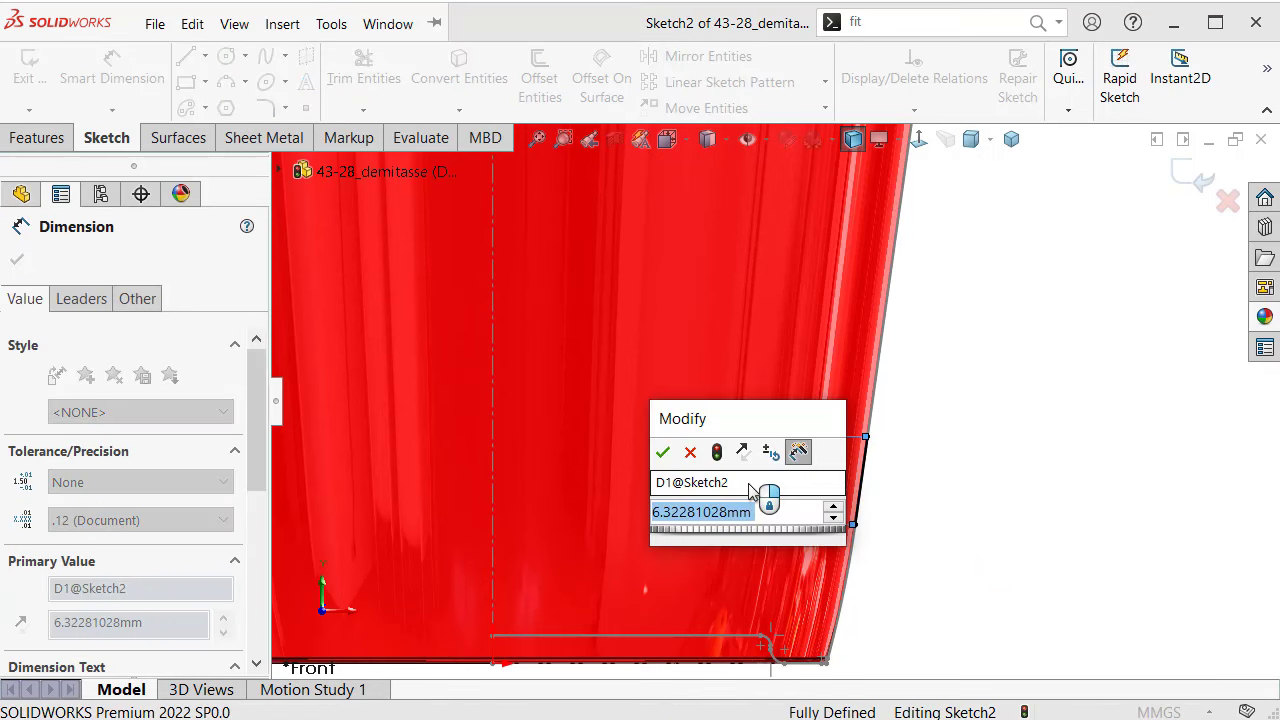
pyautogui.write('4')
pyautogui.press('Return')
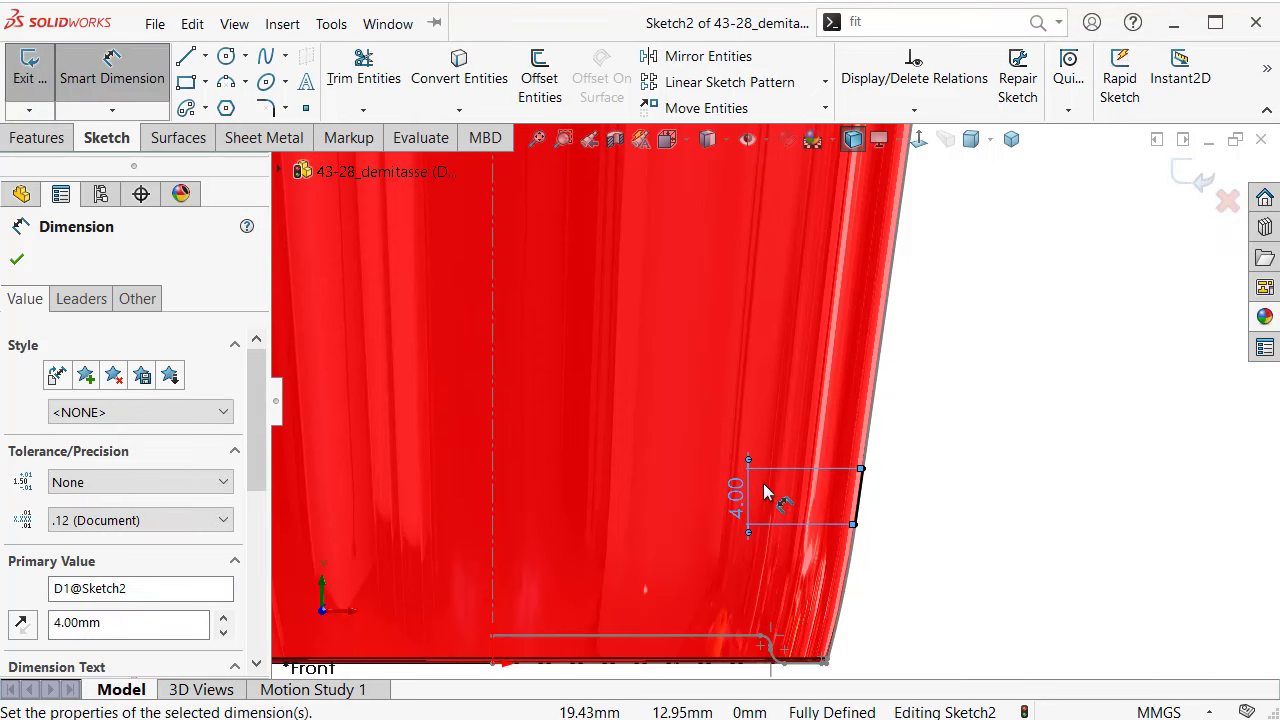
pyautogui.press('Escape')
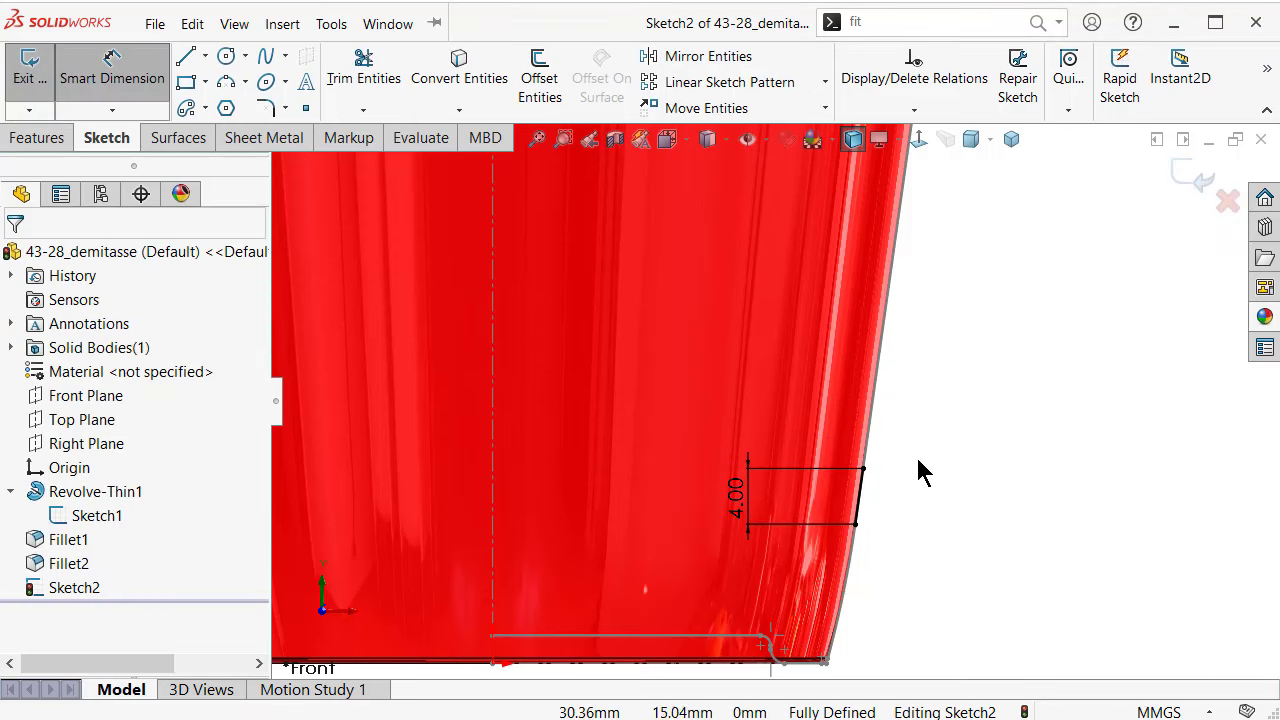
pyautogui.click(860, 500)
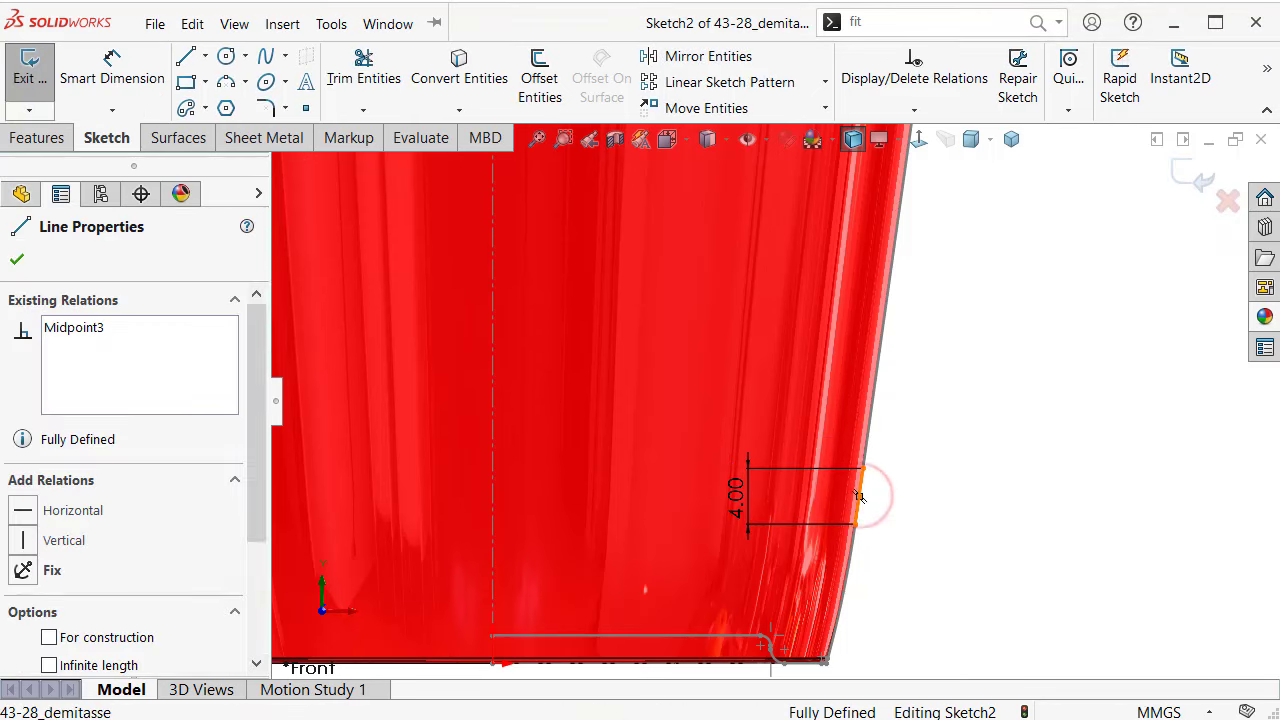
pyautogui.click(928, 508)
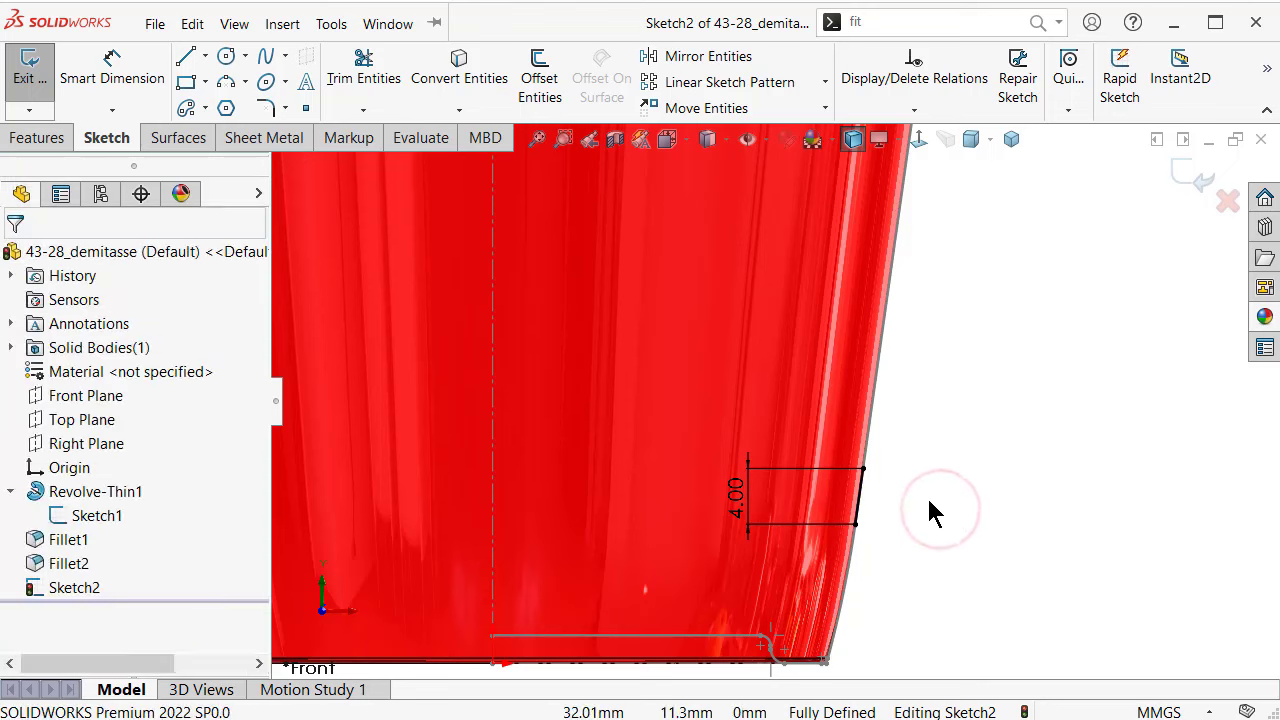
# Step: Offset the 4 mm line outward by 3.75 mm
pyautogui.click(865, 492)
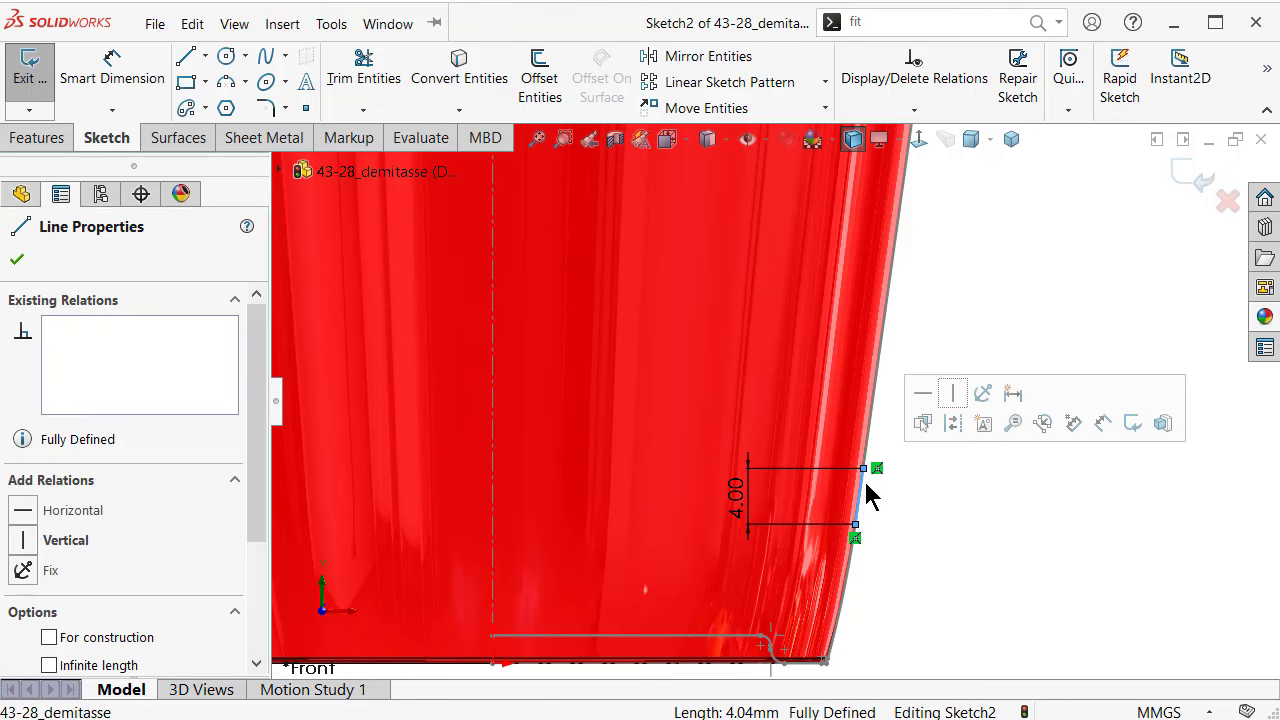
pyautogui.press('s')
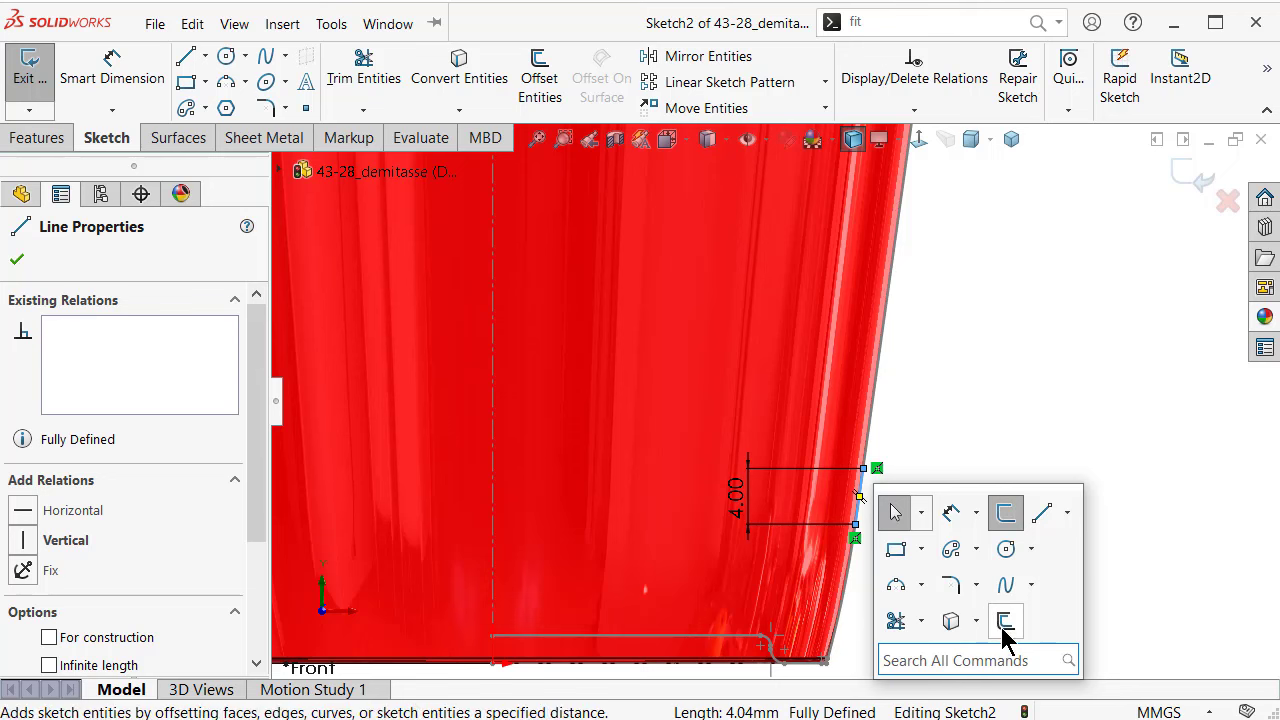
pyautogui.click(997, 616)
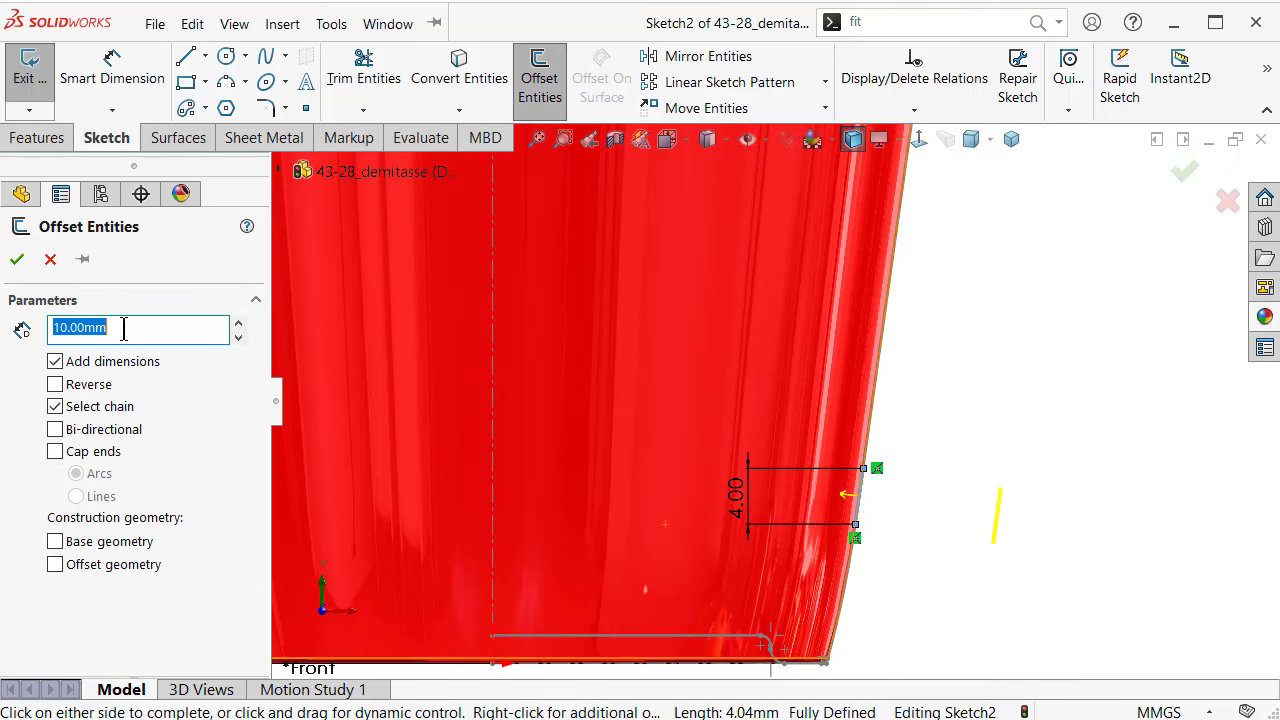
pyautogui.moveTo(123, 328); pyautogui.dragTo(43, 328)
pyautogui.write('3.75')
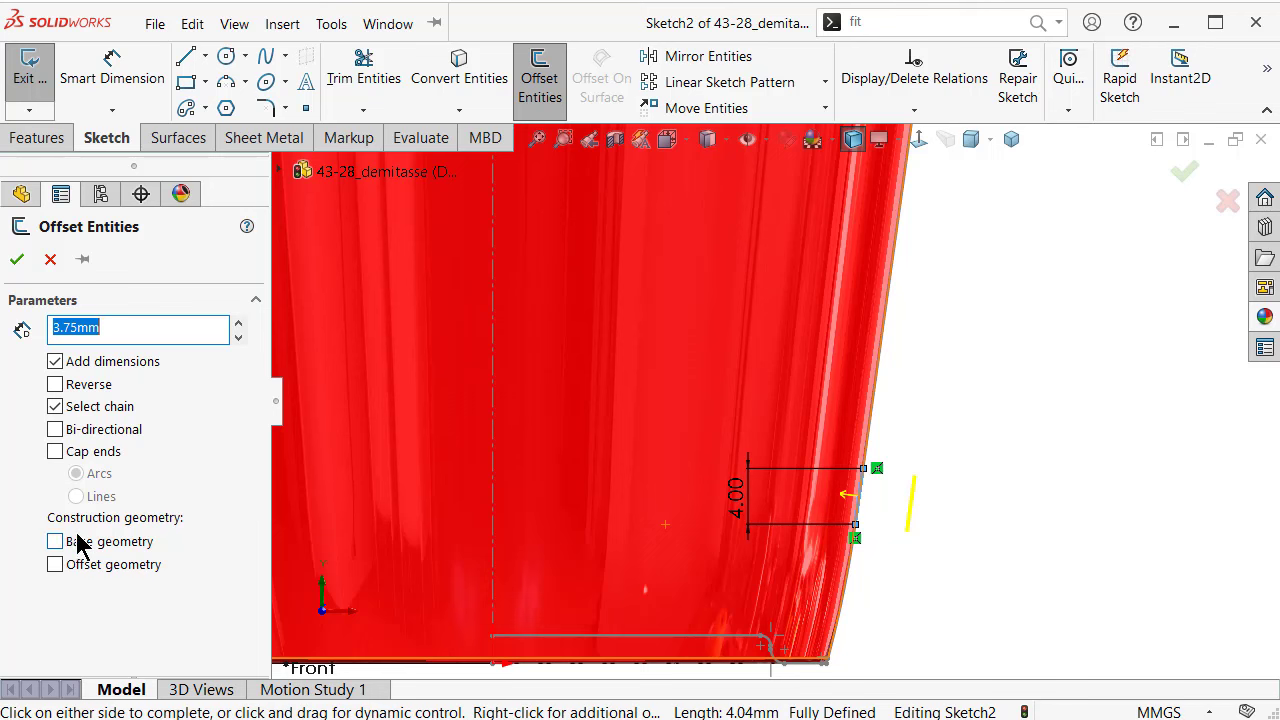
pyautogui.click(17, 259)
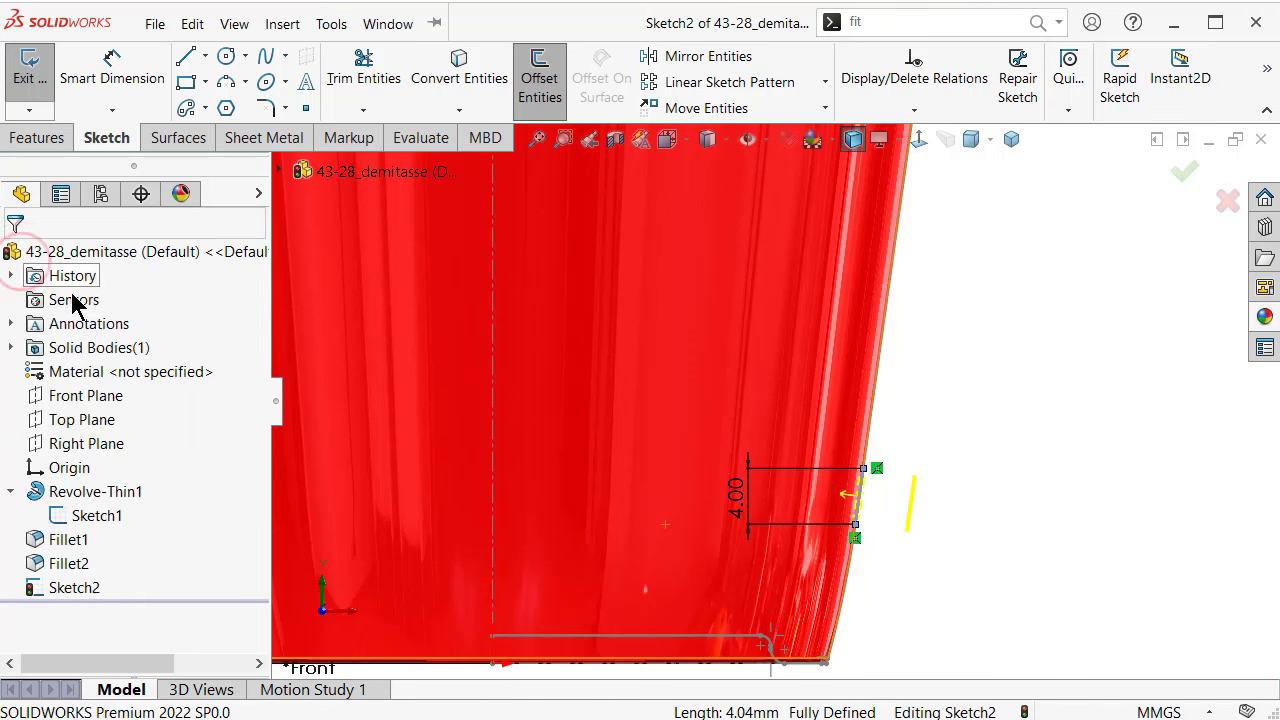
# Step: Place the 3.75 mm offset dimension below the lines
pyautogui.scroll(-2, 922, 494)
pyautogui.scroll(-3, 866, 497)
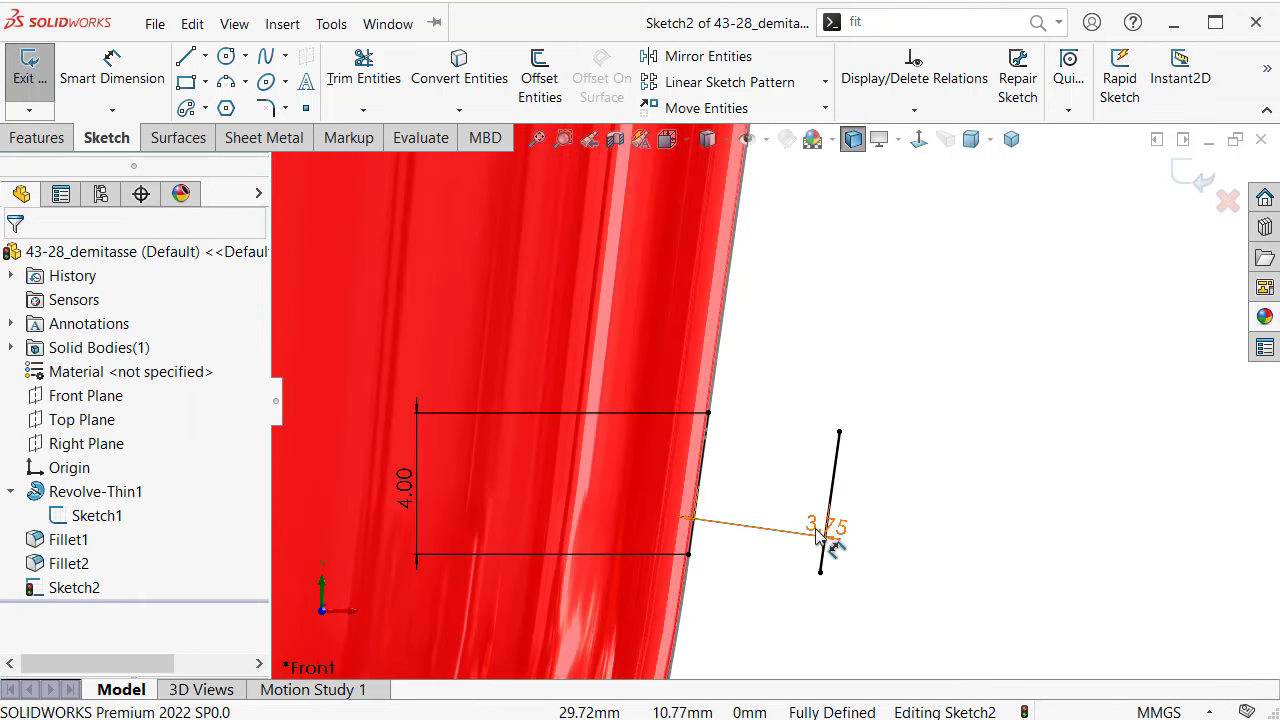
pyautogui.moveTo(816, 533)
pyautogui.mouseDown()
pyautogui.moveTo(757, 605)
pyautogui.moveTo(714, 618)
pyautogui.mouseUp()
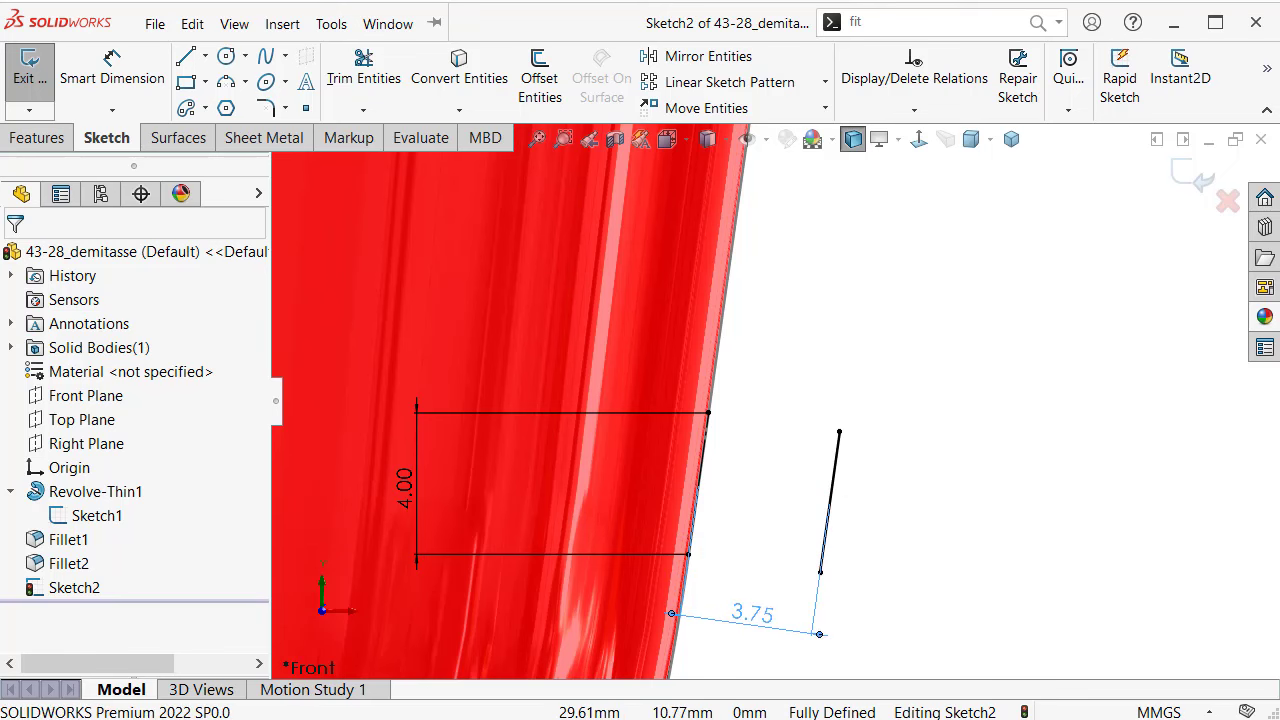
pyautogui.click(948, 425)
pyautogui.scroll(2, 911, 408)
pyautogui.scroll(3, 867, 335)
pyautogui.scroll(1, 822, 246)
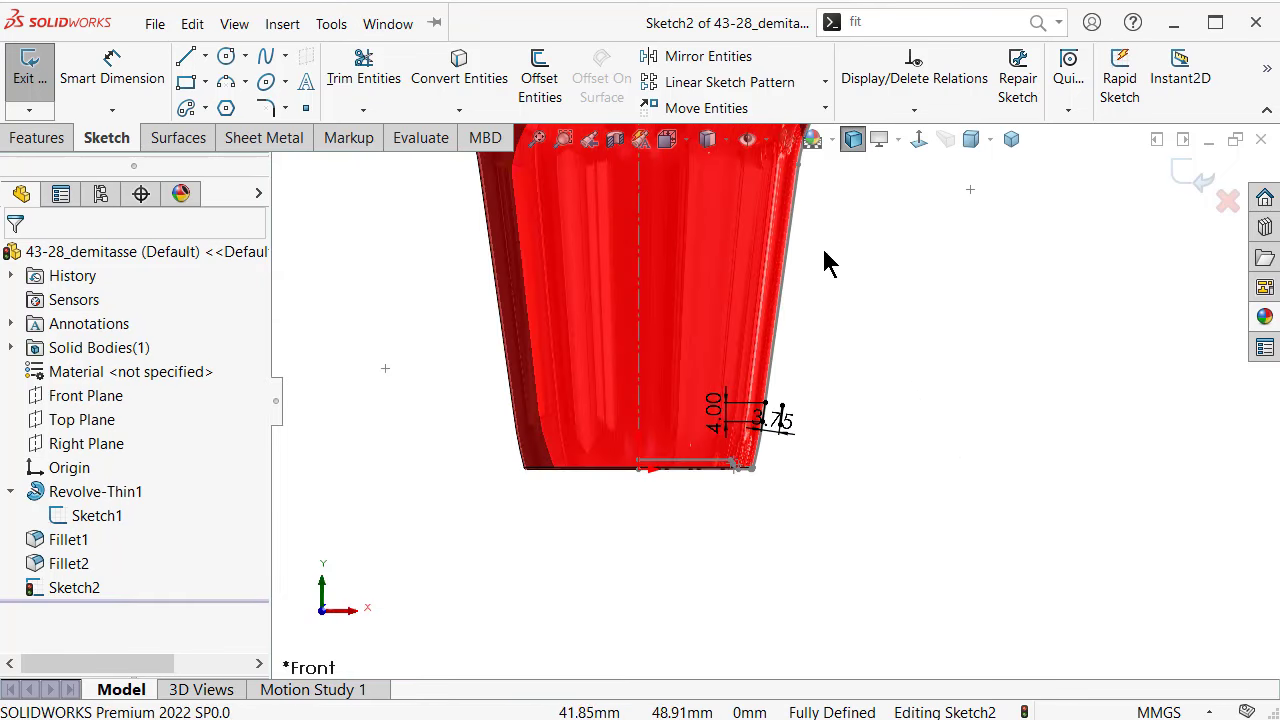
pyautogui.scroll(-3, 756, 323)
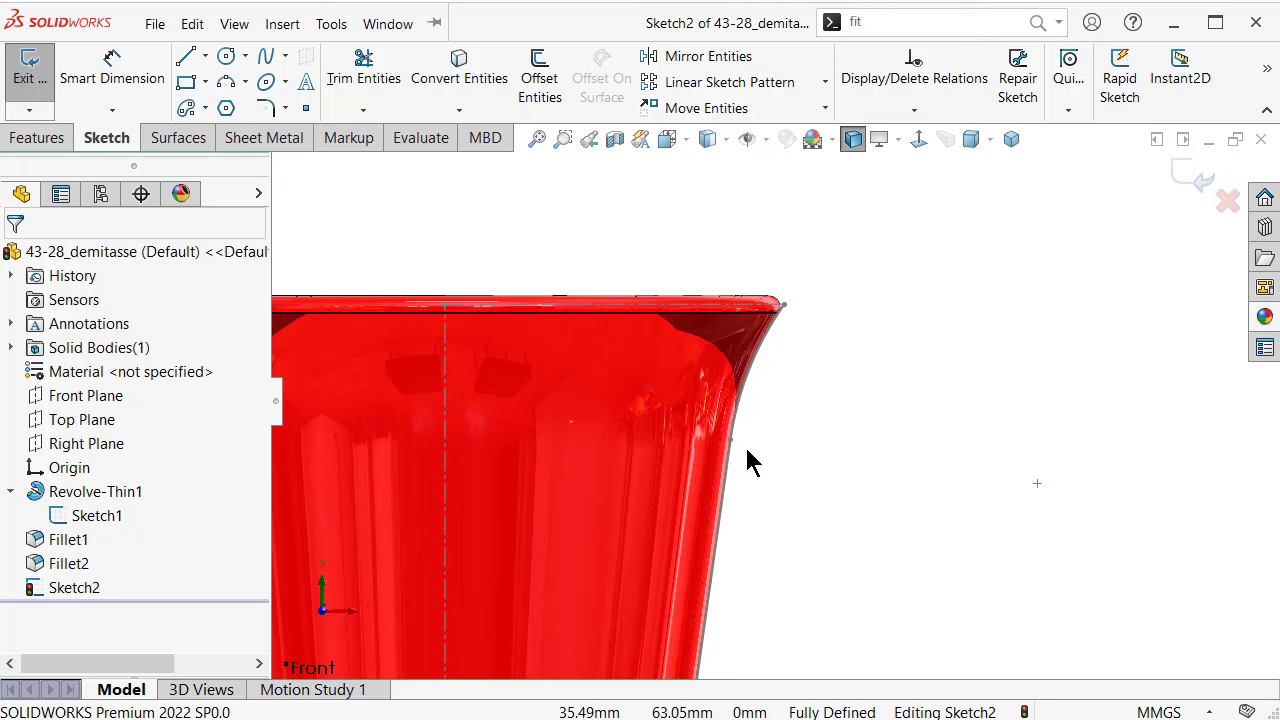
# Step: Draw a short line down the cup's outer edge below the rim
pyautogui.press('s')
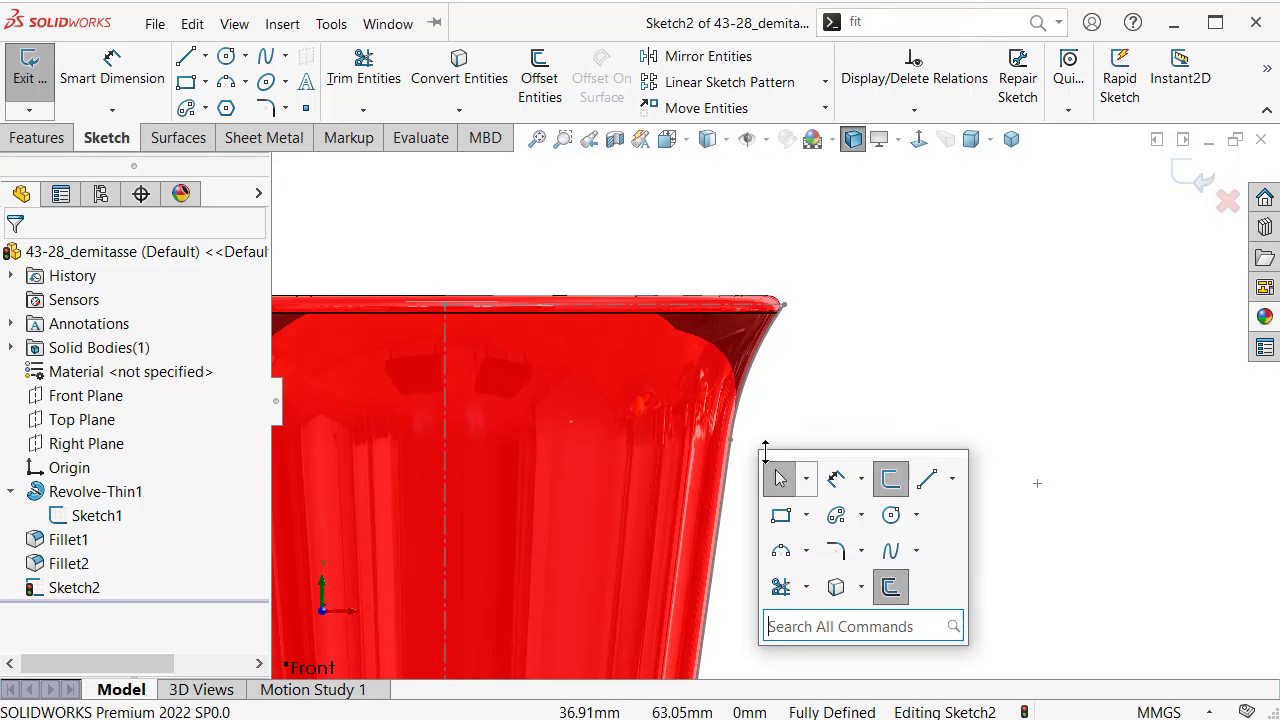
pyautogui.click(925, 478)
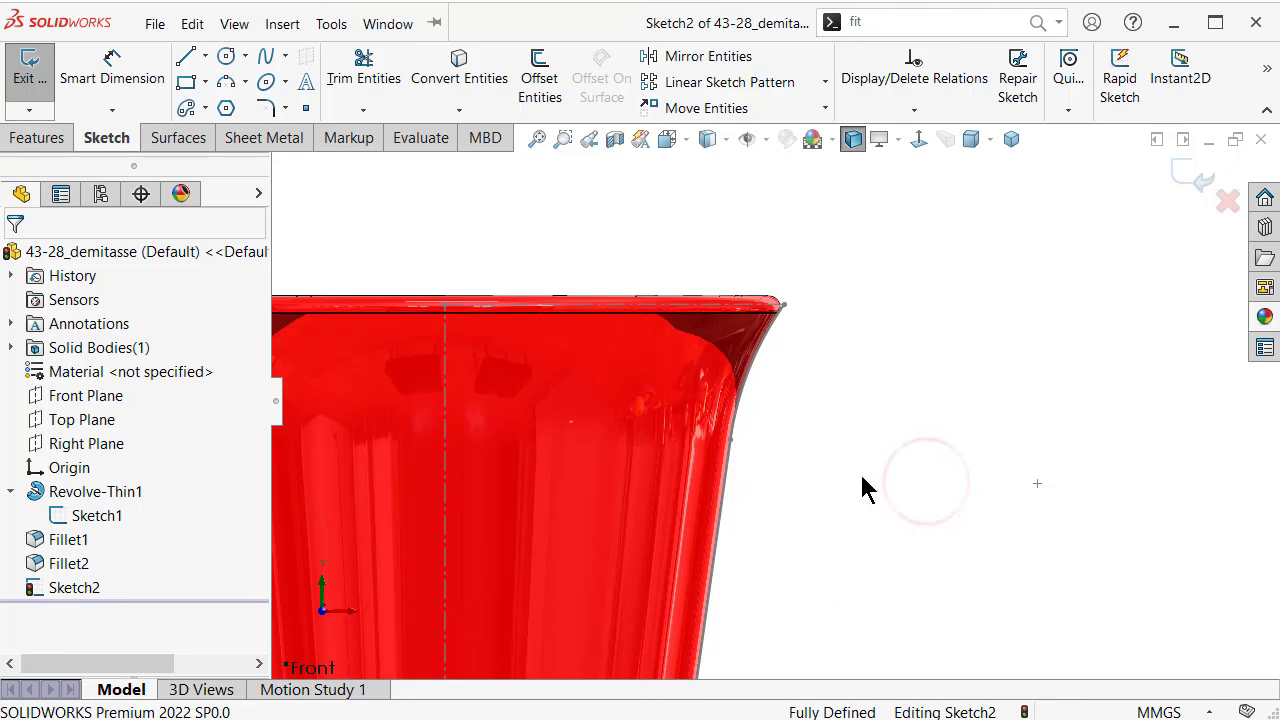
pyautogui.click(730, 440)
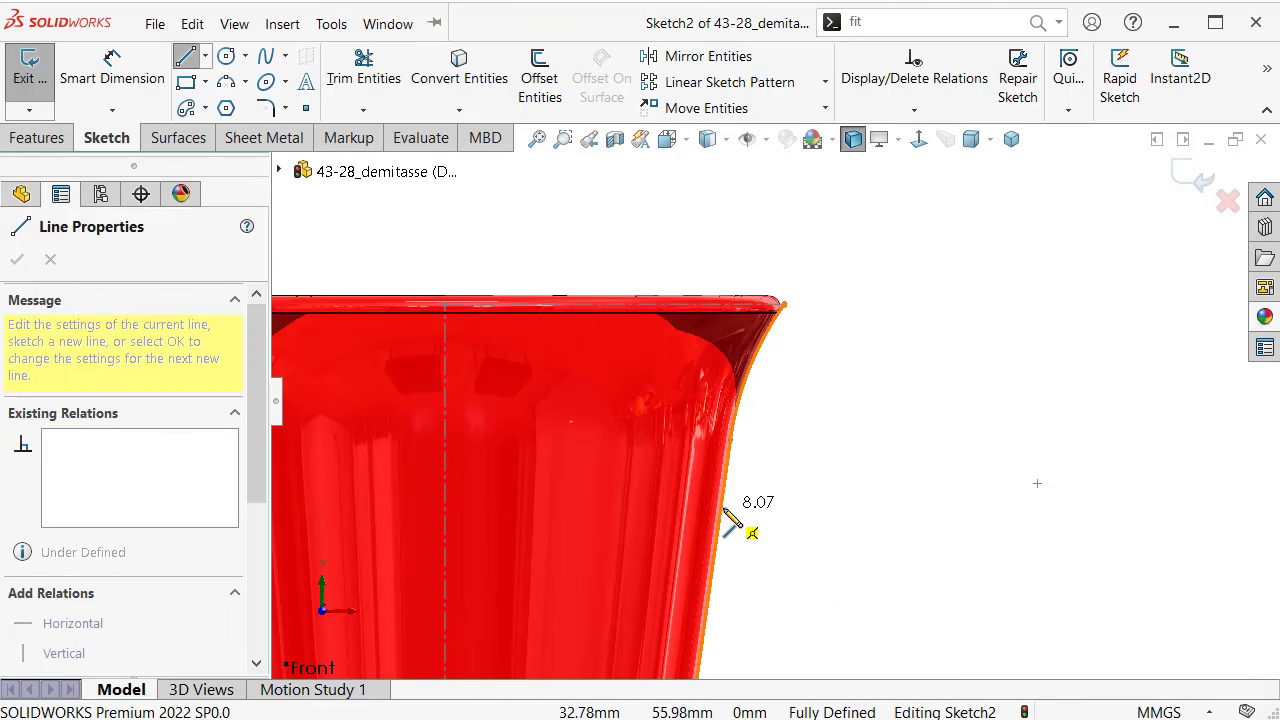
pyautogui.click(722, 508)
pyautogui.click(722, 510)
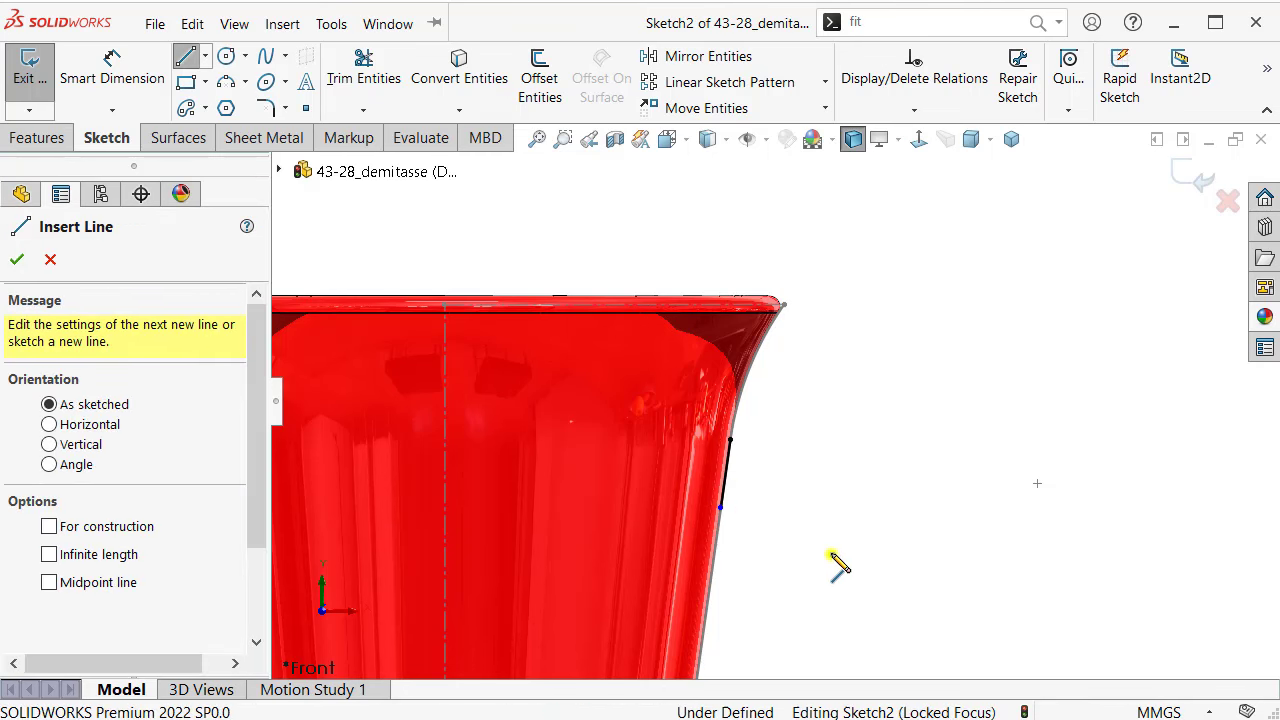
# Step: Dimension the new line to a length of 4 mm
pyautogui.moveTo(830, 551); pyautogui.dragTo(808, 457, button='right')
pyautogui.click(722, 478)
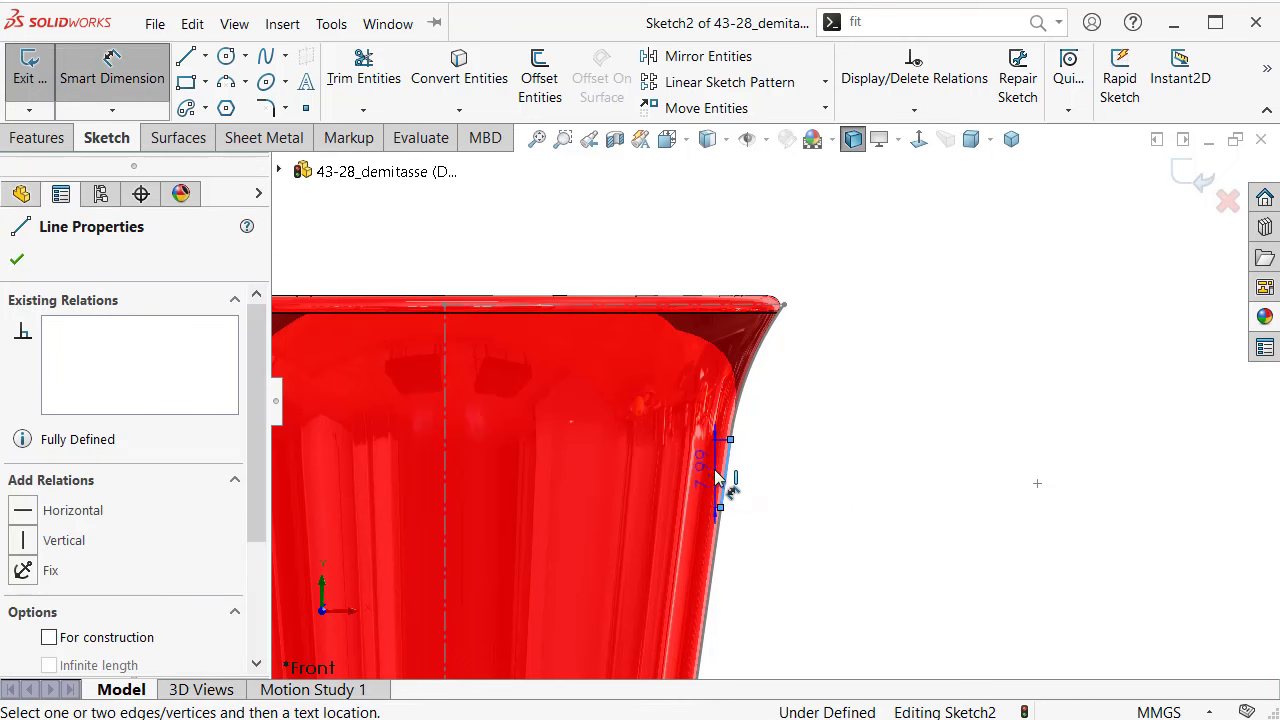
pyautogui.click(635, 475)
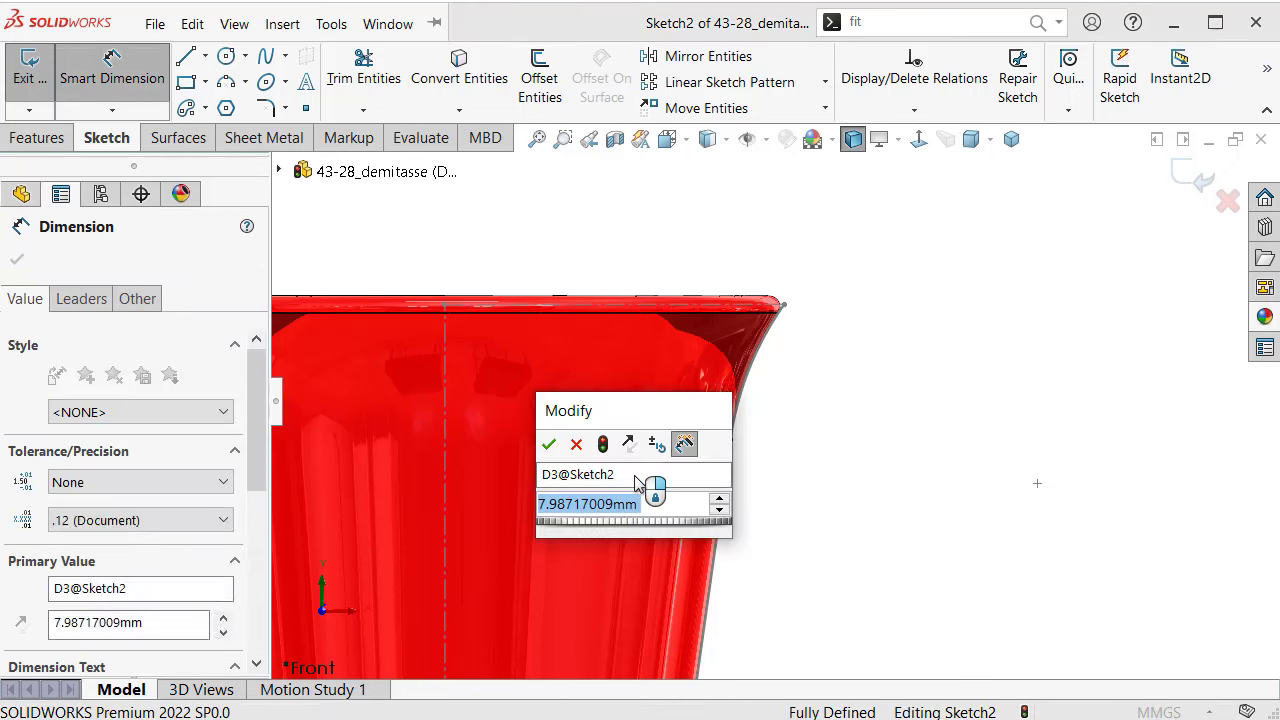
pyautogui.write('4')
pyautogui.press('Return')
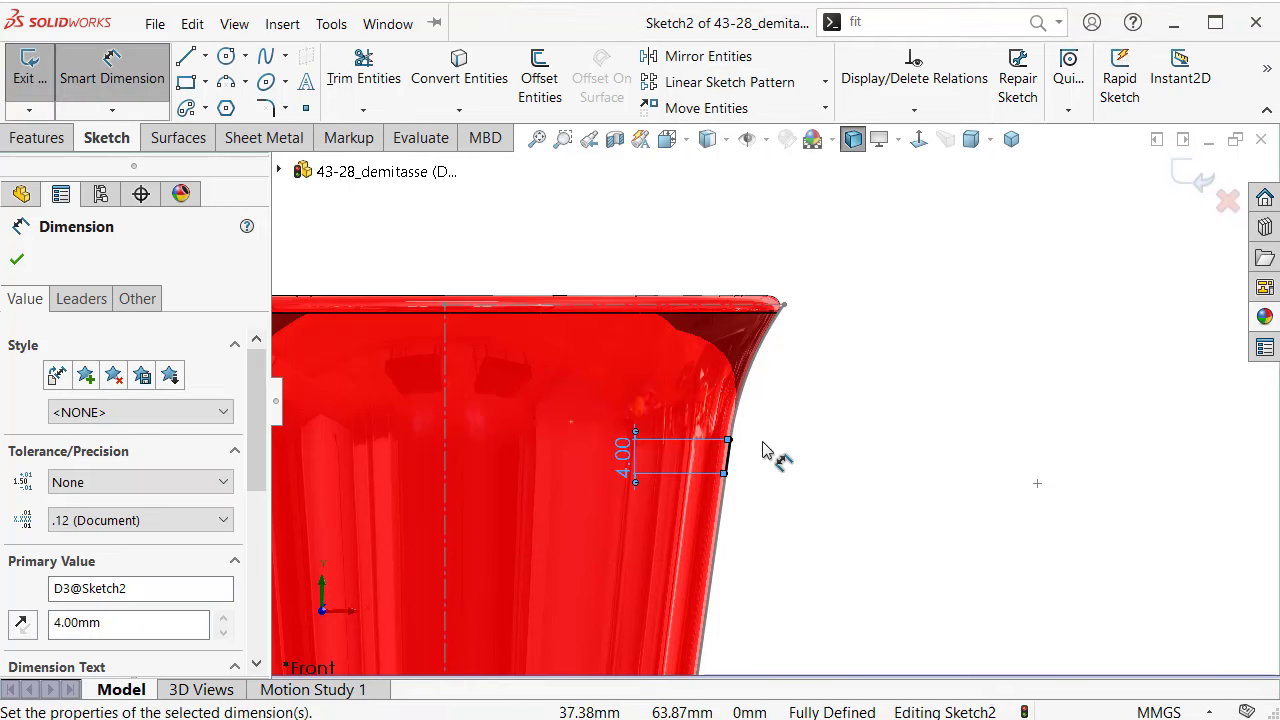
pyautogui.scroll(-1, 762, 458)
pyautogui.scroll(-2, 760, 462)
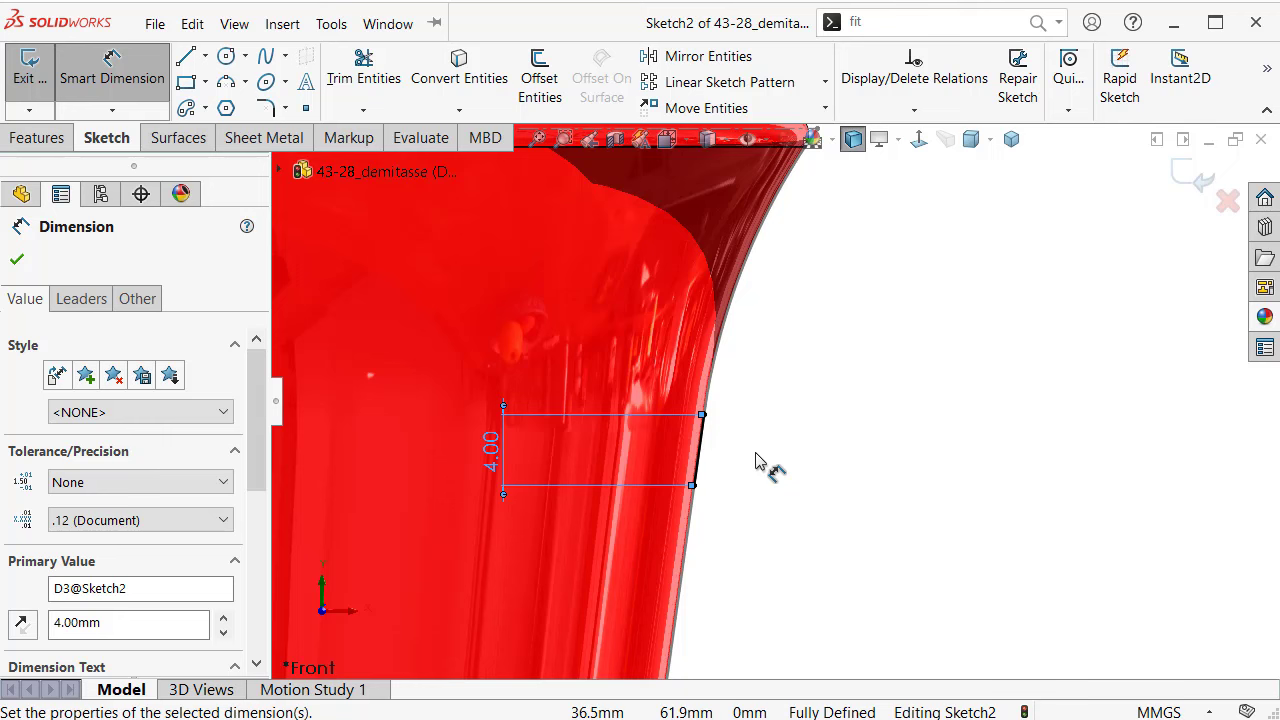
# Step: Draw two joined 3-point arcs outward from the top of the 4 mm wall line
pyautogui.press('s')
pyautogui.click(786, 557)
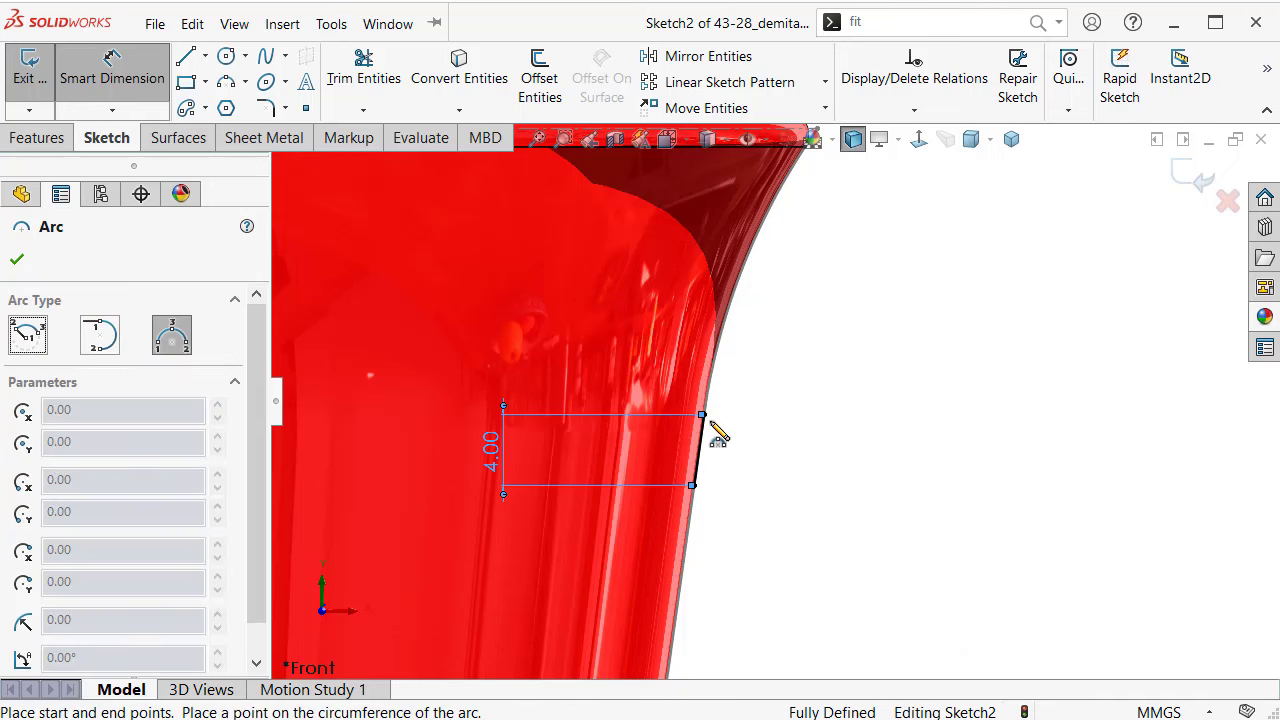
pyautogui.click(704, 413)
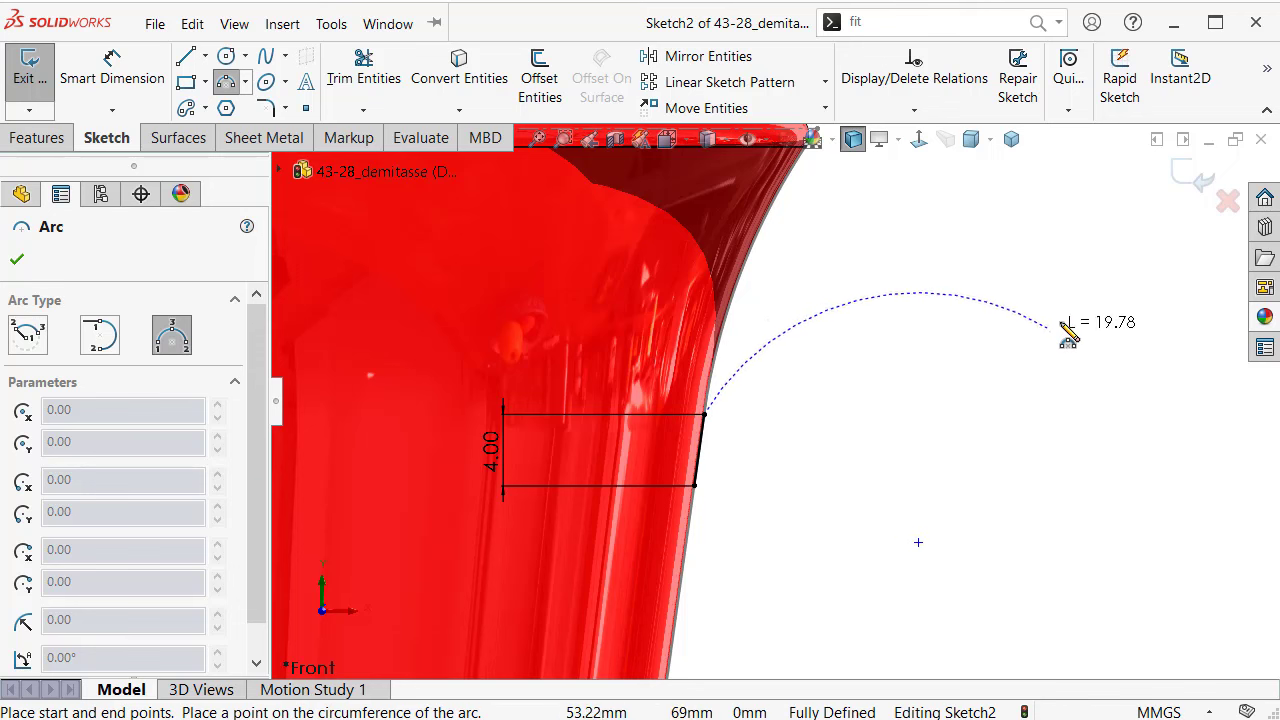
pyautogui.click(1064, 320)
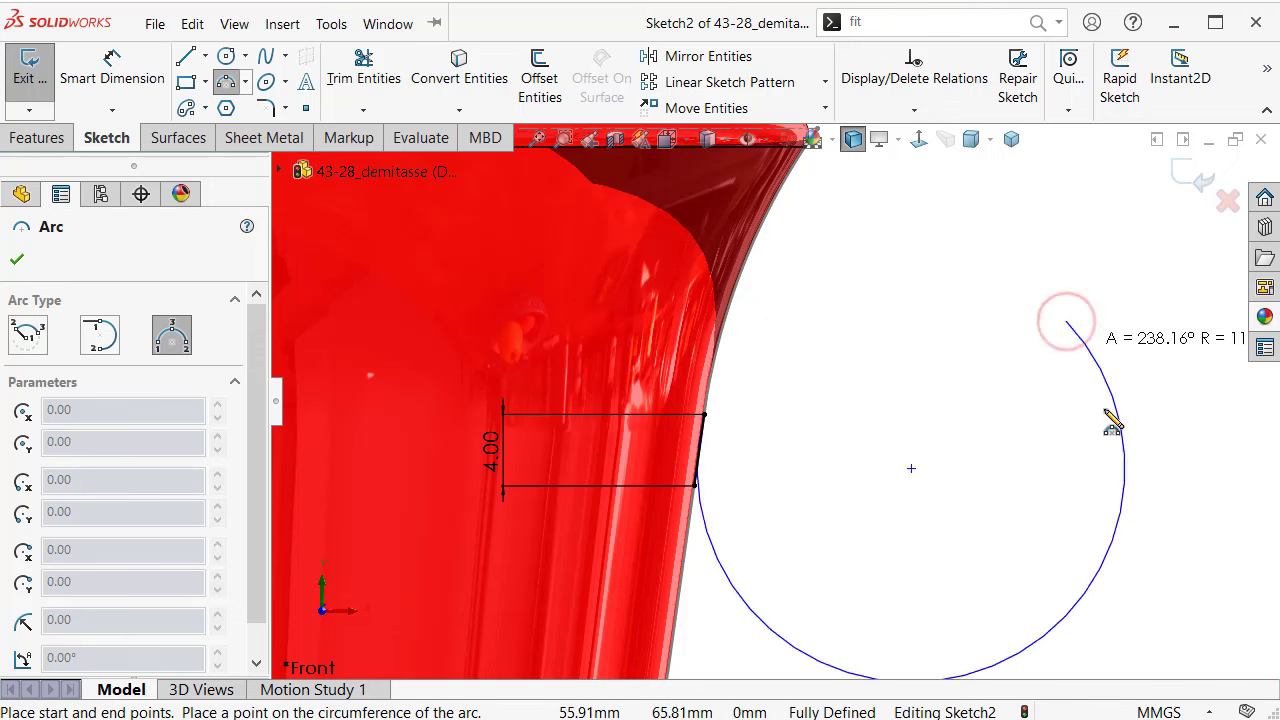
pyautogui.click(963, 318)
pyautogui.click(1068, 322)
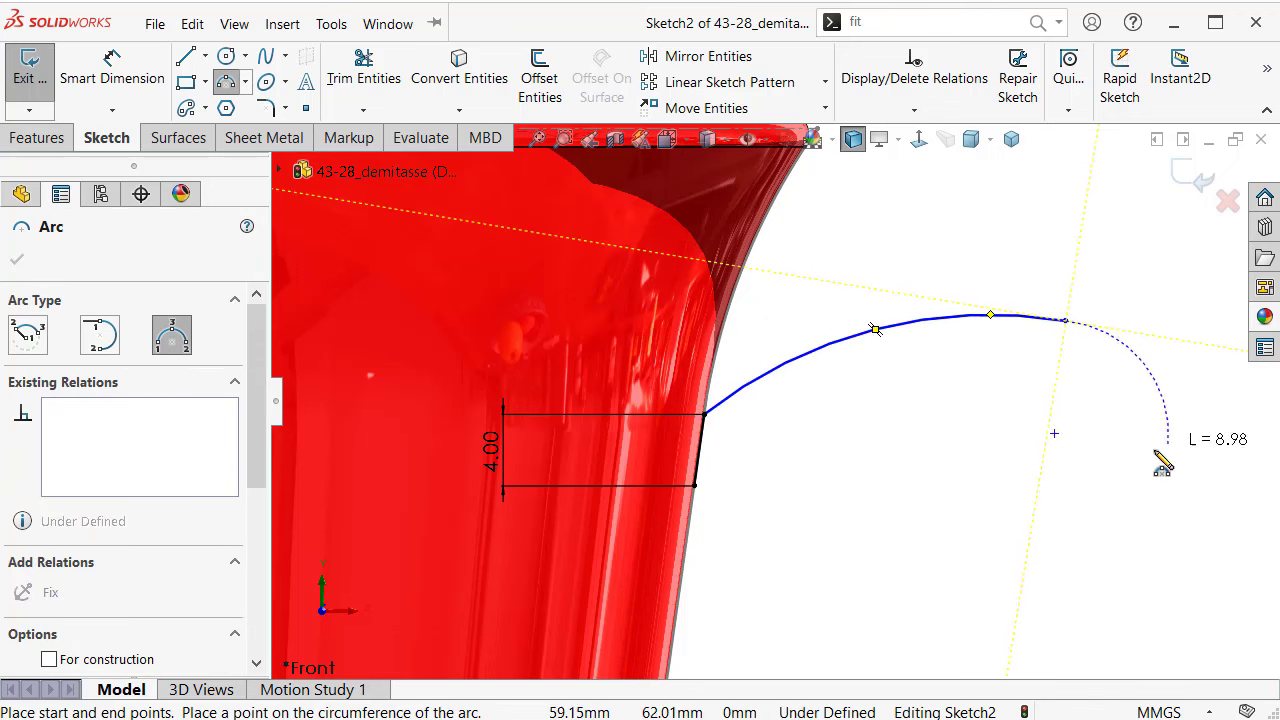
pyautogui.press('z')
pyautogui.click(985, 542)
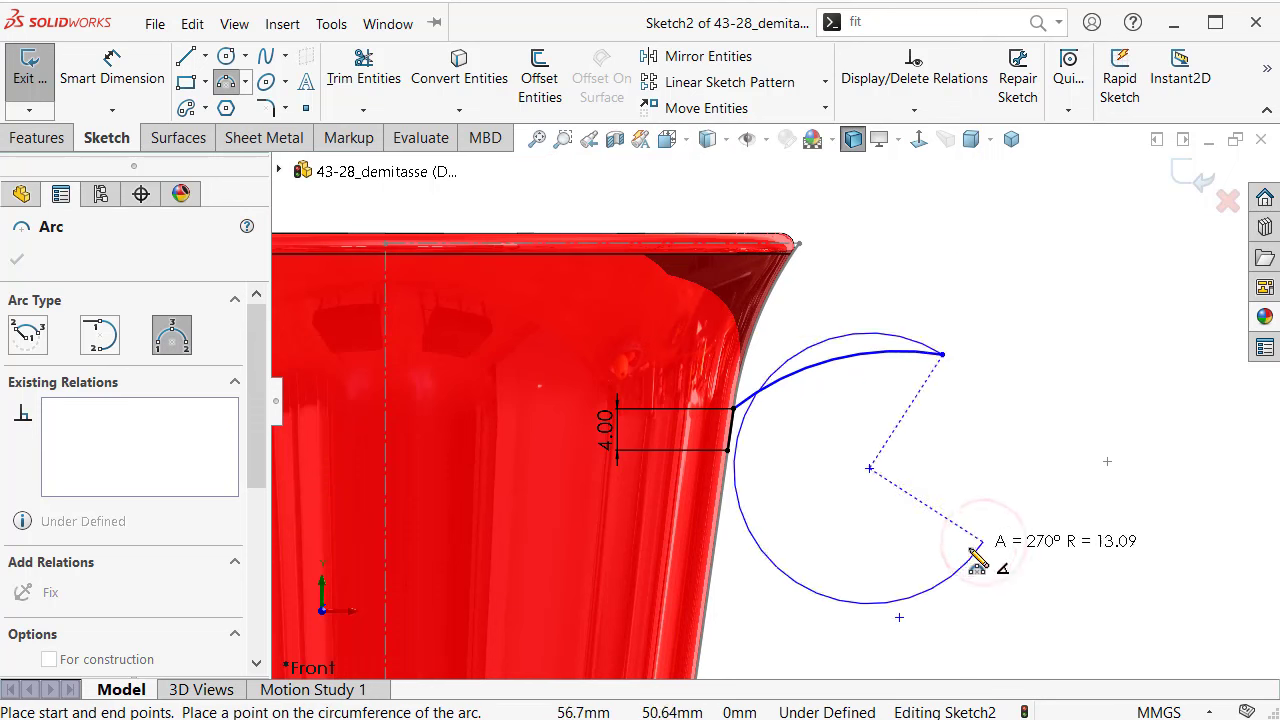
pyautogui.click(1010, 518)
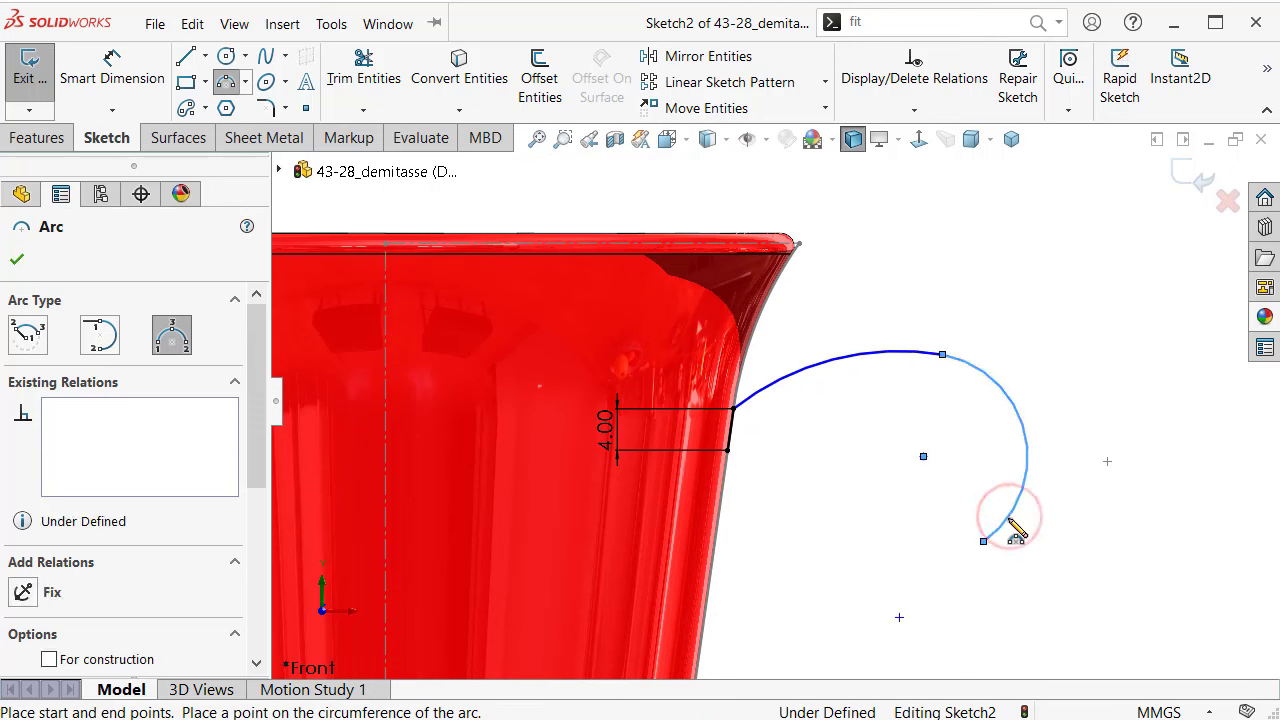
pyautogui.press('Escape')
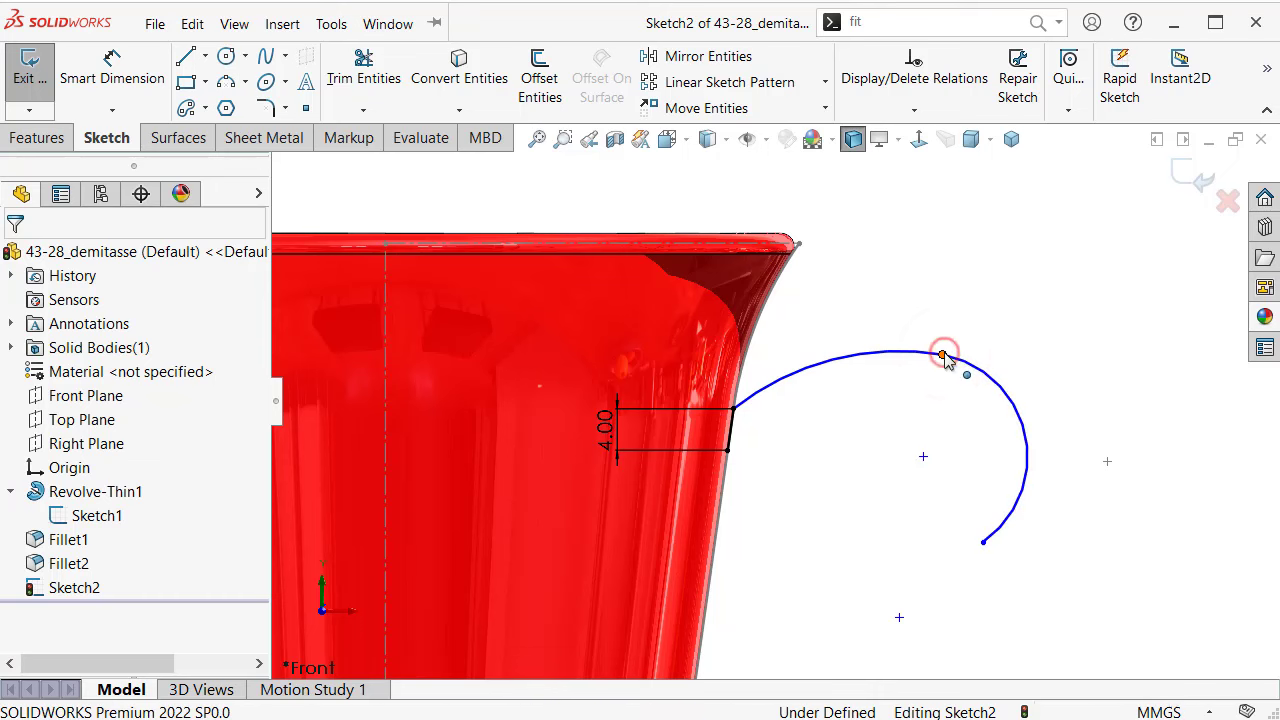
# Step: Make the arc's start point tangent to the cup's side and zoom to fit
pyautogui.click(943, 356)
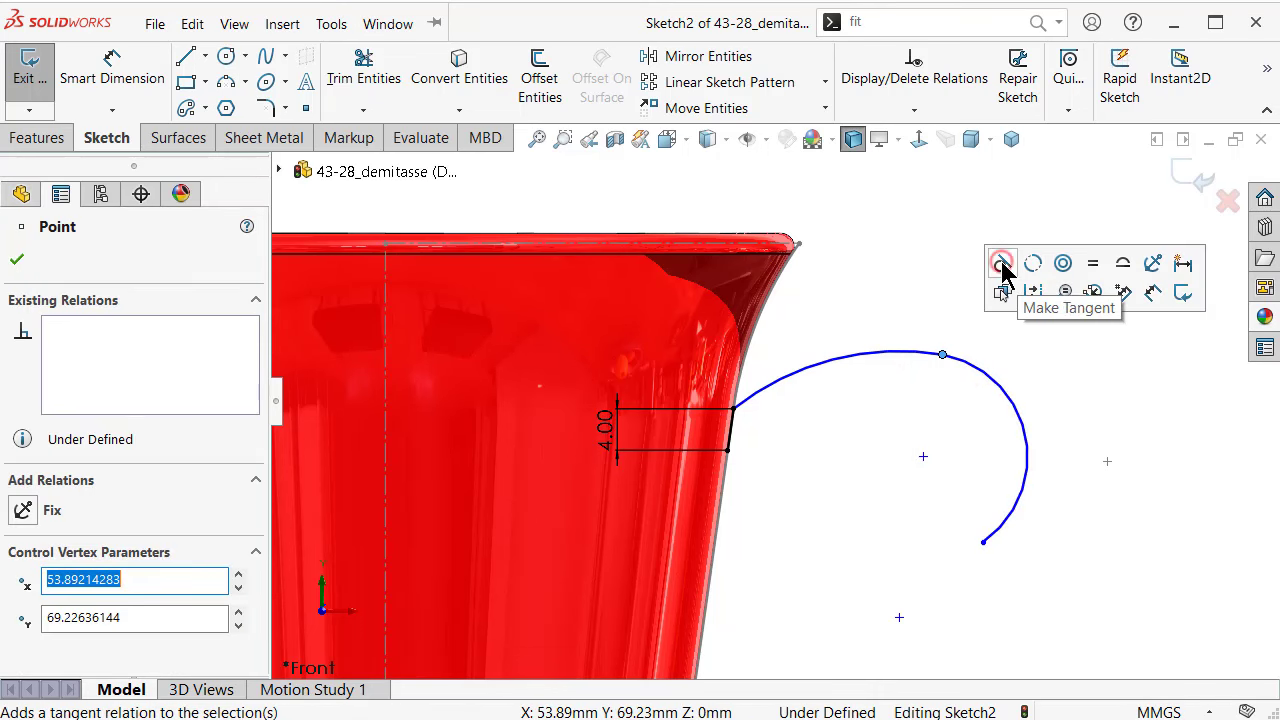
pyautogui.press('Escape')
pyautogui.click(736, 410)
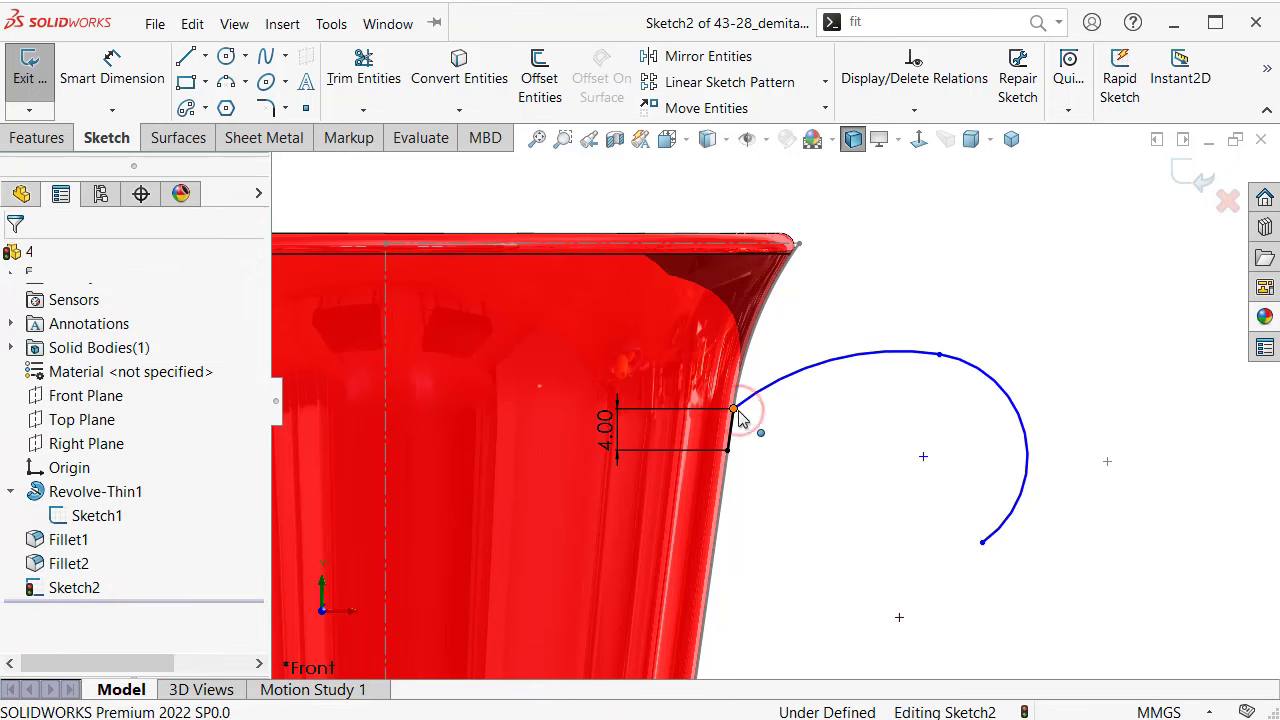
pyautogui.click(797, 322)
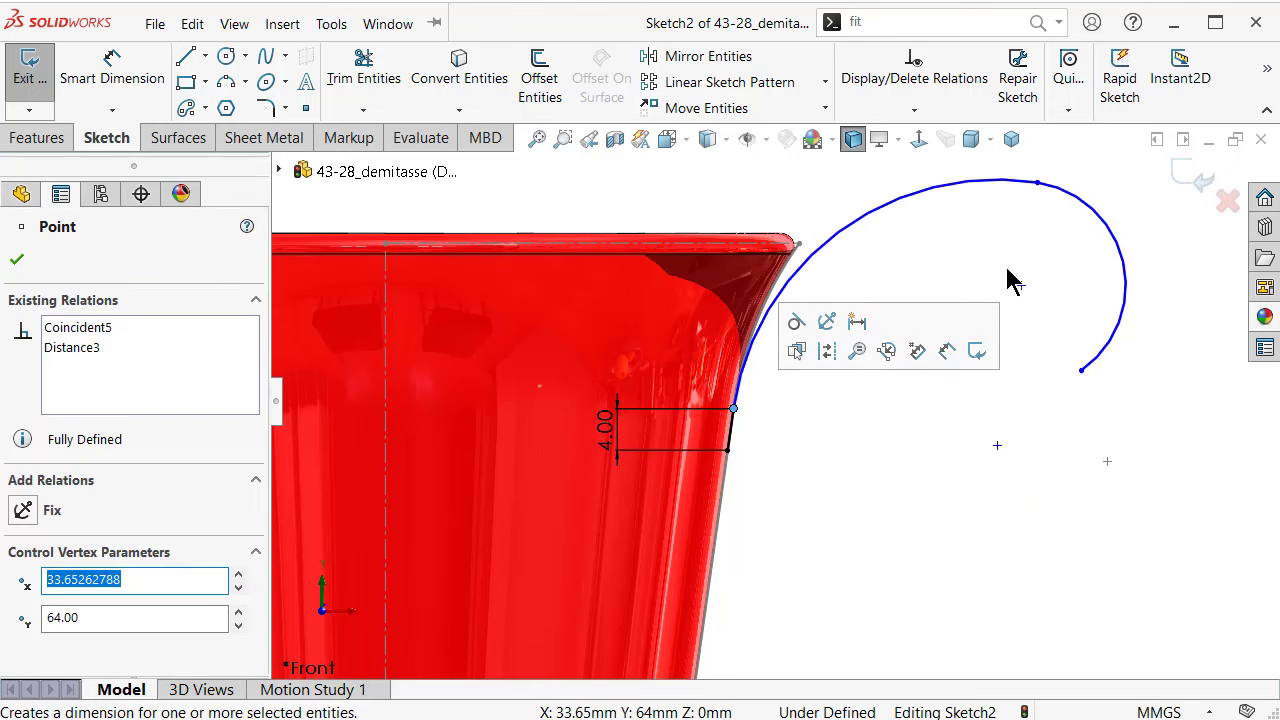
pyautogui.click(1141, 390)
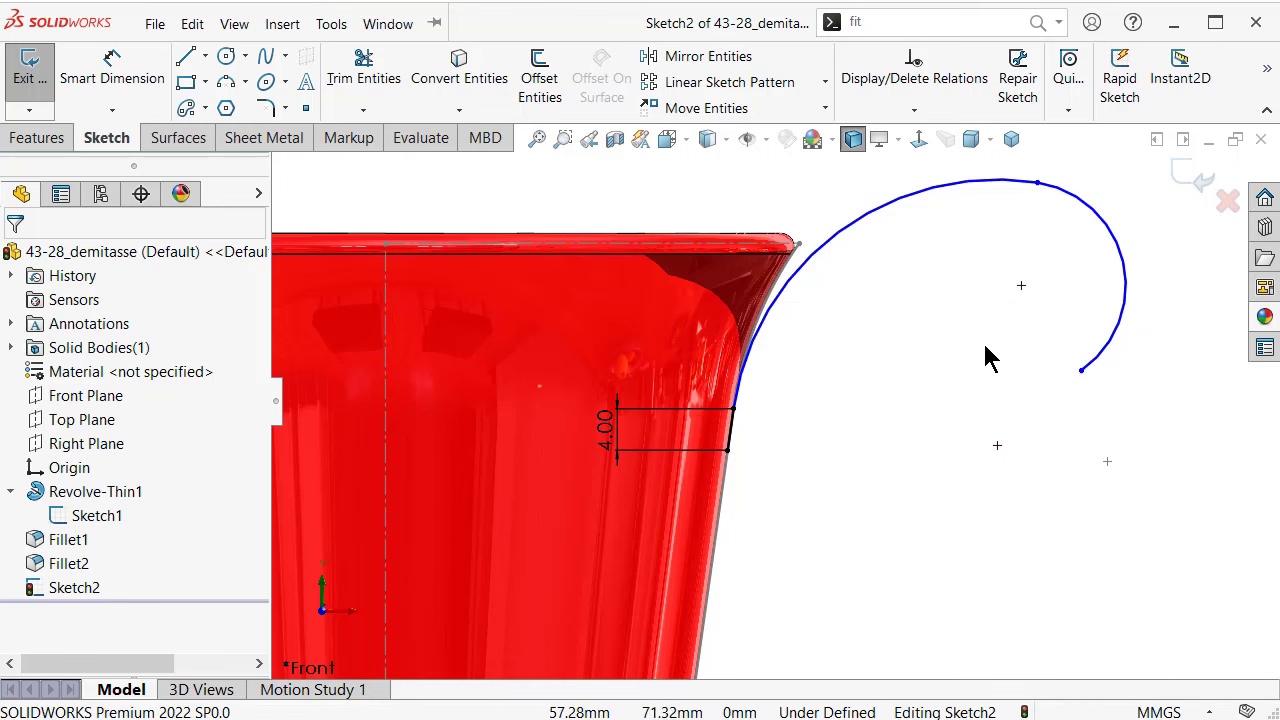
pyautogui.press('z')
pyautogui.scroll(3, 960, 440)
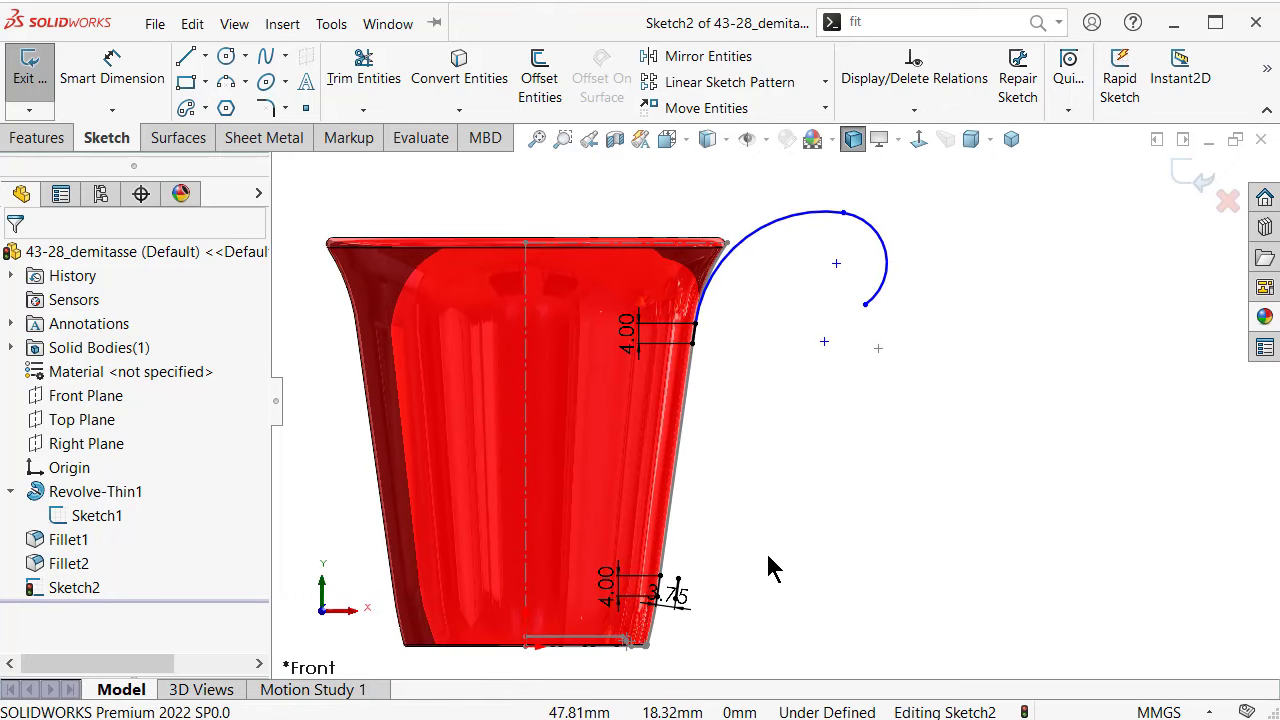
pyautogui.press('s')
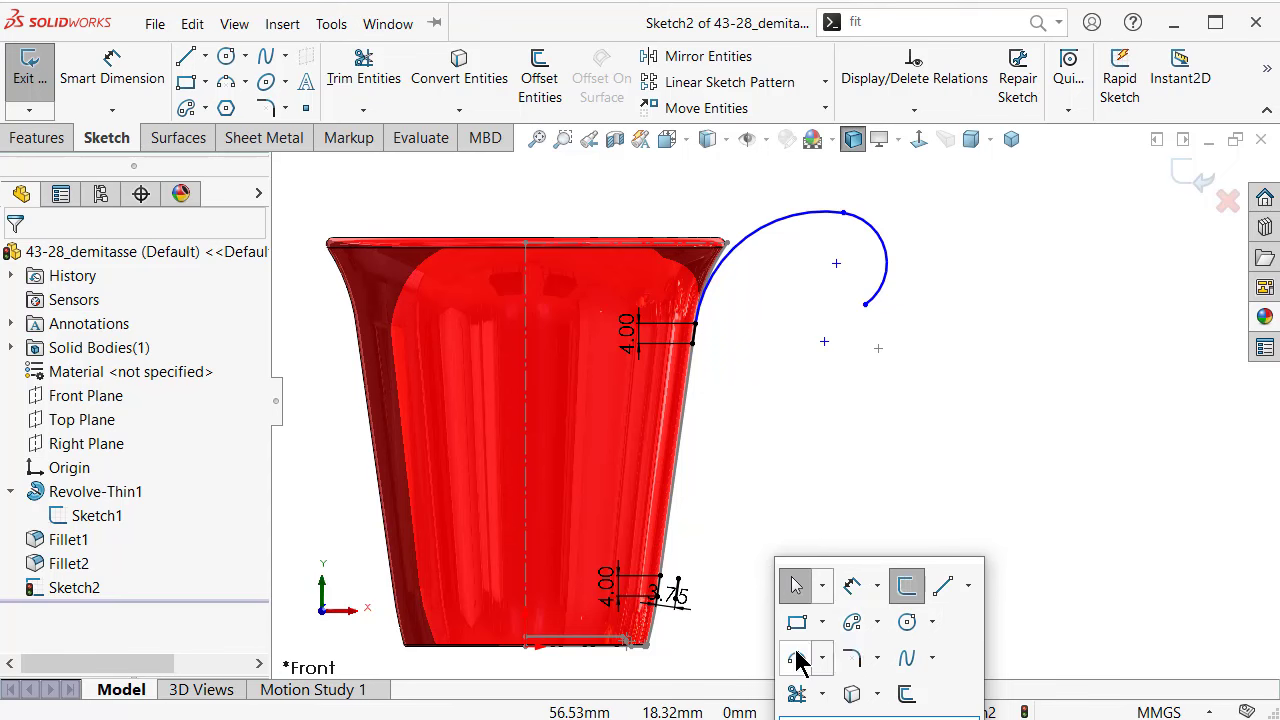
# Step: Draw a 3-point arc from the lower 3.75 mm offset line up to the handle curve
pyautogui.click(798, 657)
pyautogui.click(677, 580)
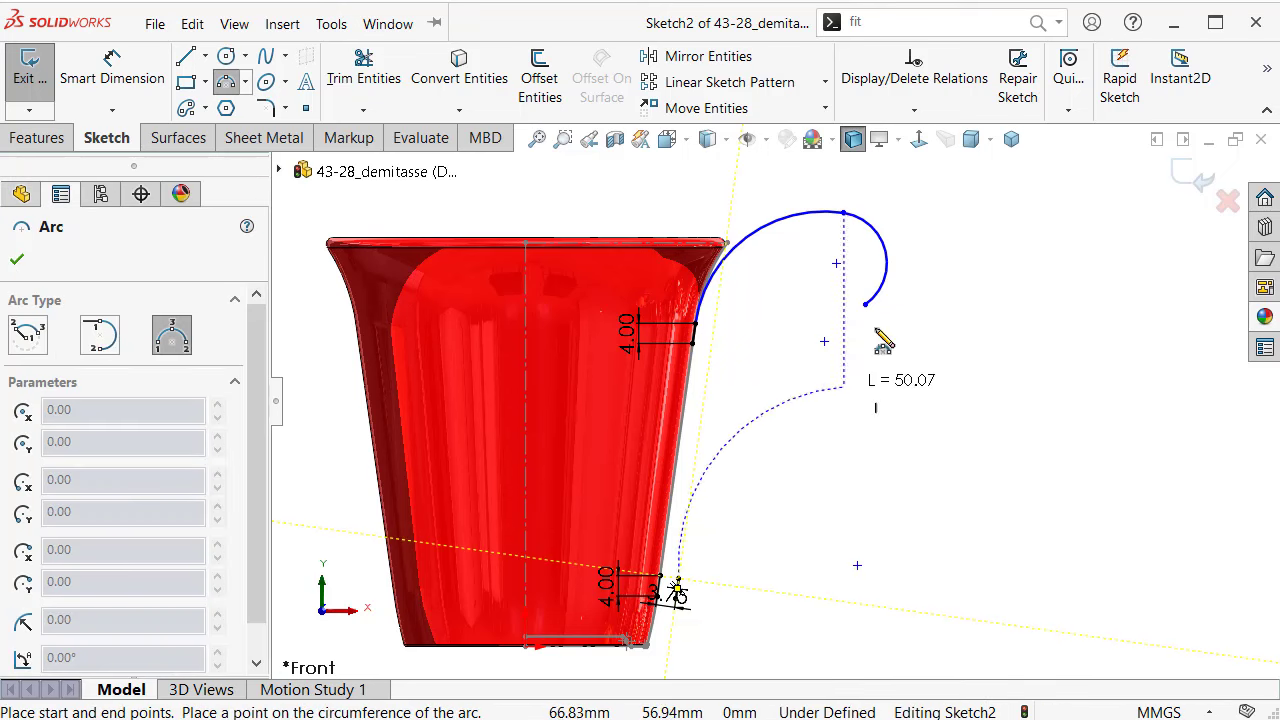
pyautogui.click(866, 306)
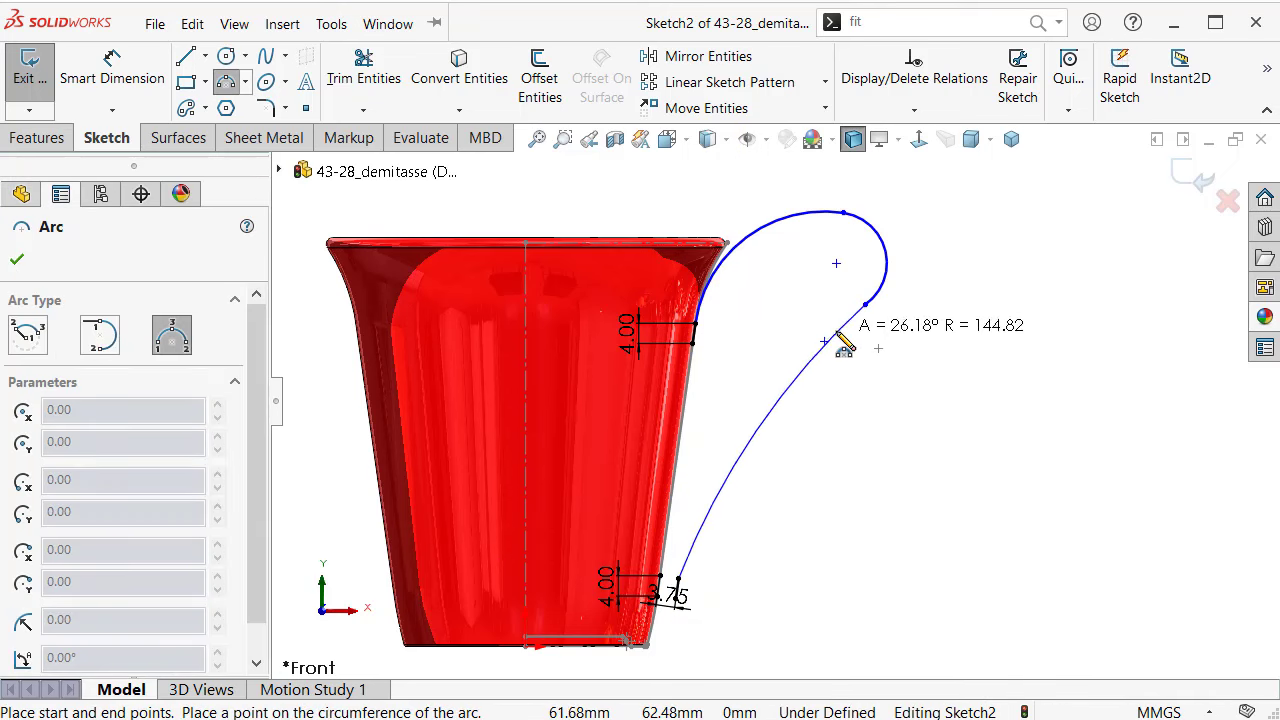
pyautogui.click(845, 345)
pyautogui.press('Escape')
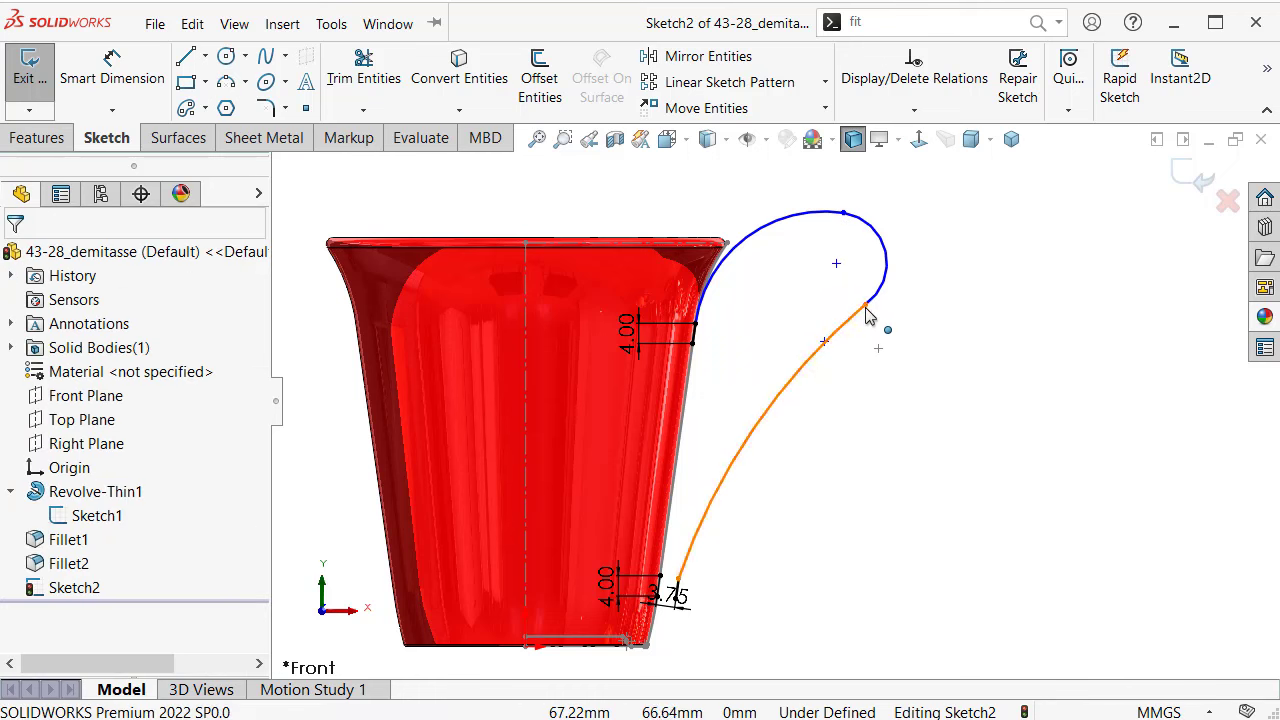
pyautogui.click(866, 304)
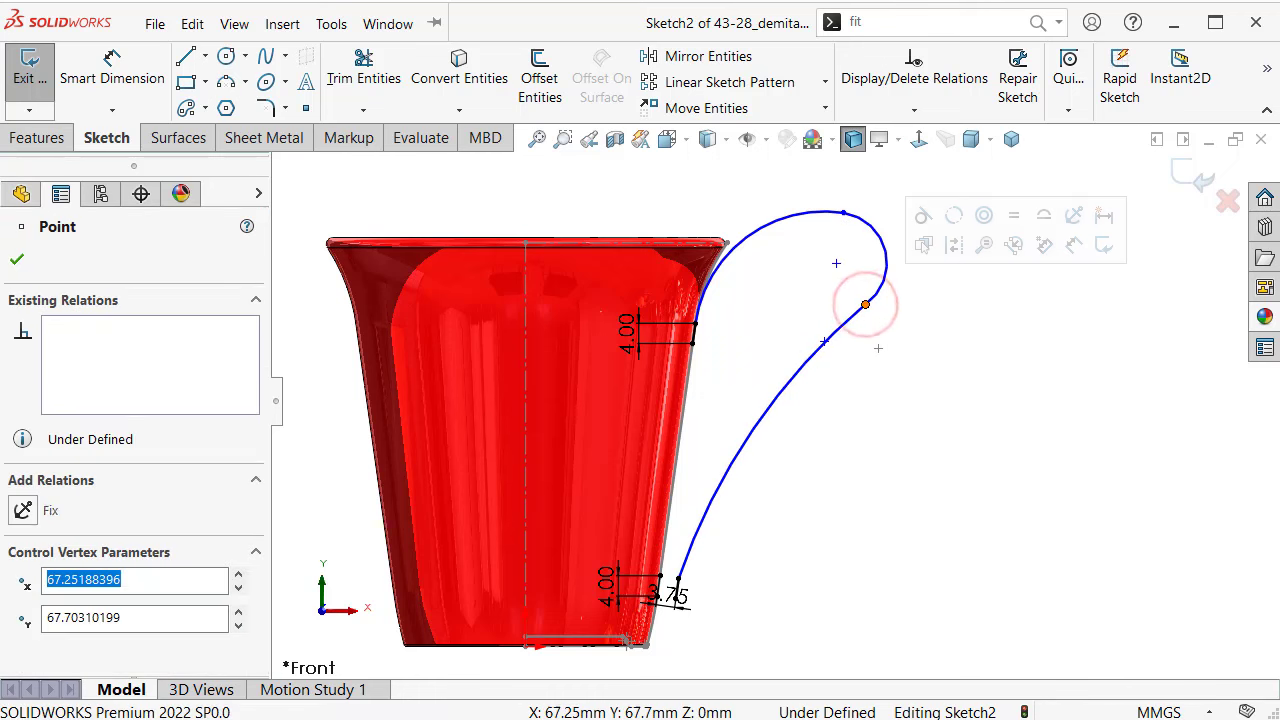
pyautogui.click(977, 400)
pyautogui.scroll(2, 960, 340)
# Step: Dimension the top arc's radius as R16 mm with Smart Dimension
pyautogui.press('s')
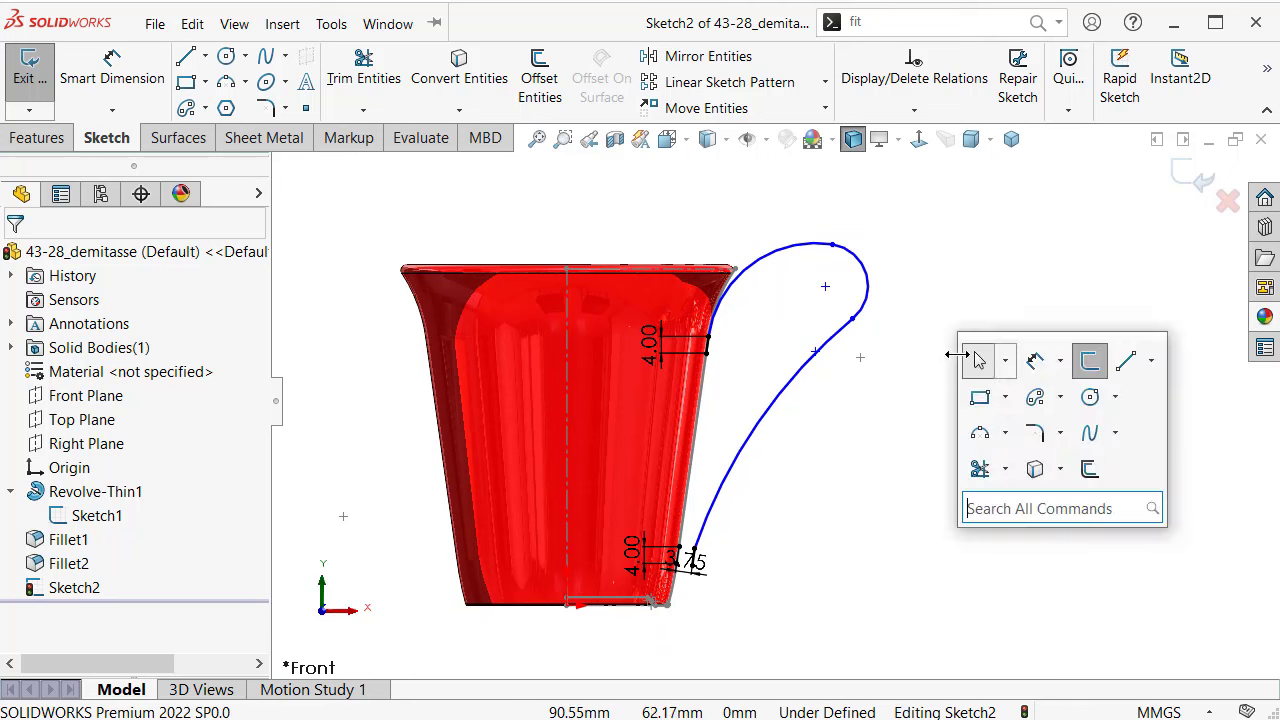
pyautogui.click(1035, 360)
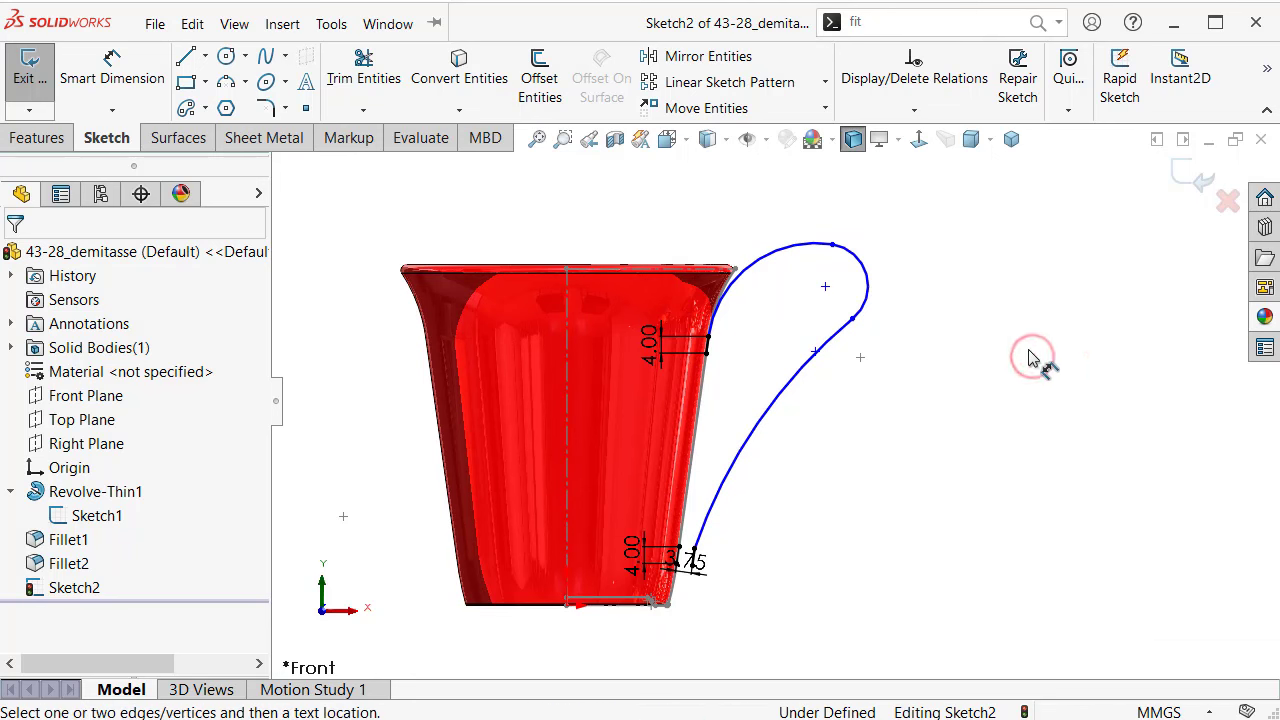
pyautogui.click(808, 256)
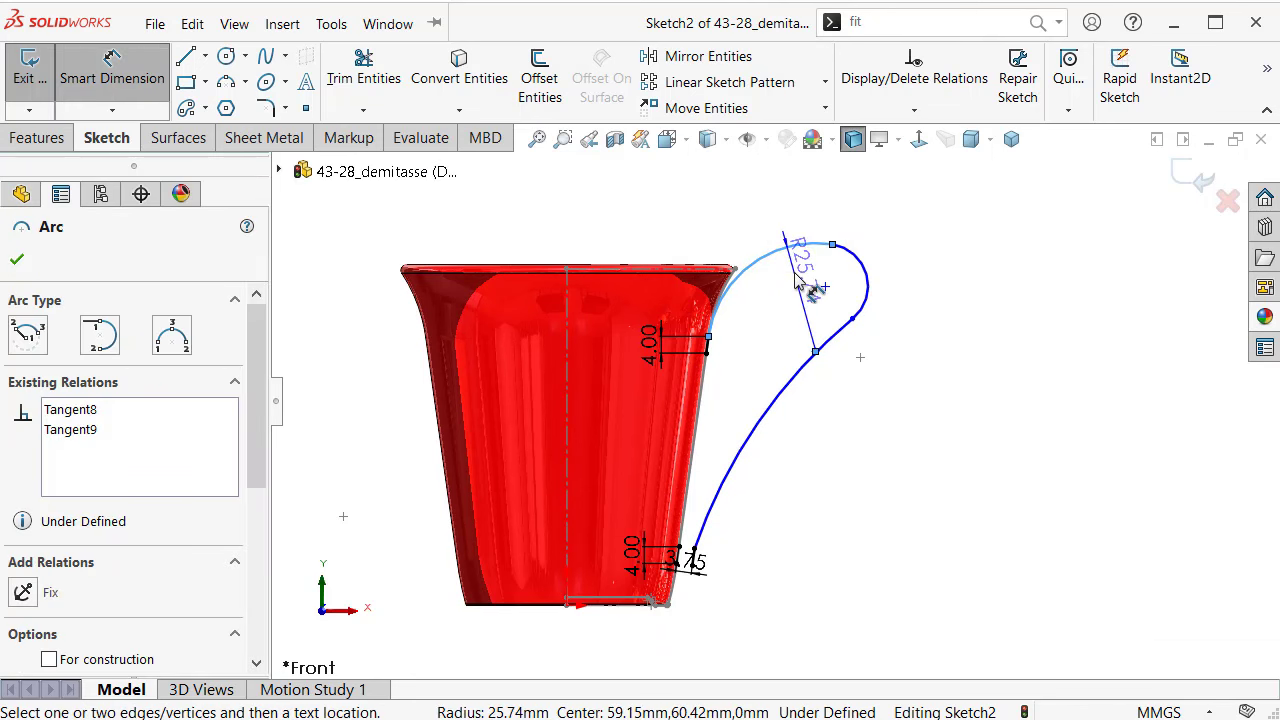
pyautogui.click(806, 272)
pyautogui.click(797, 279)
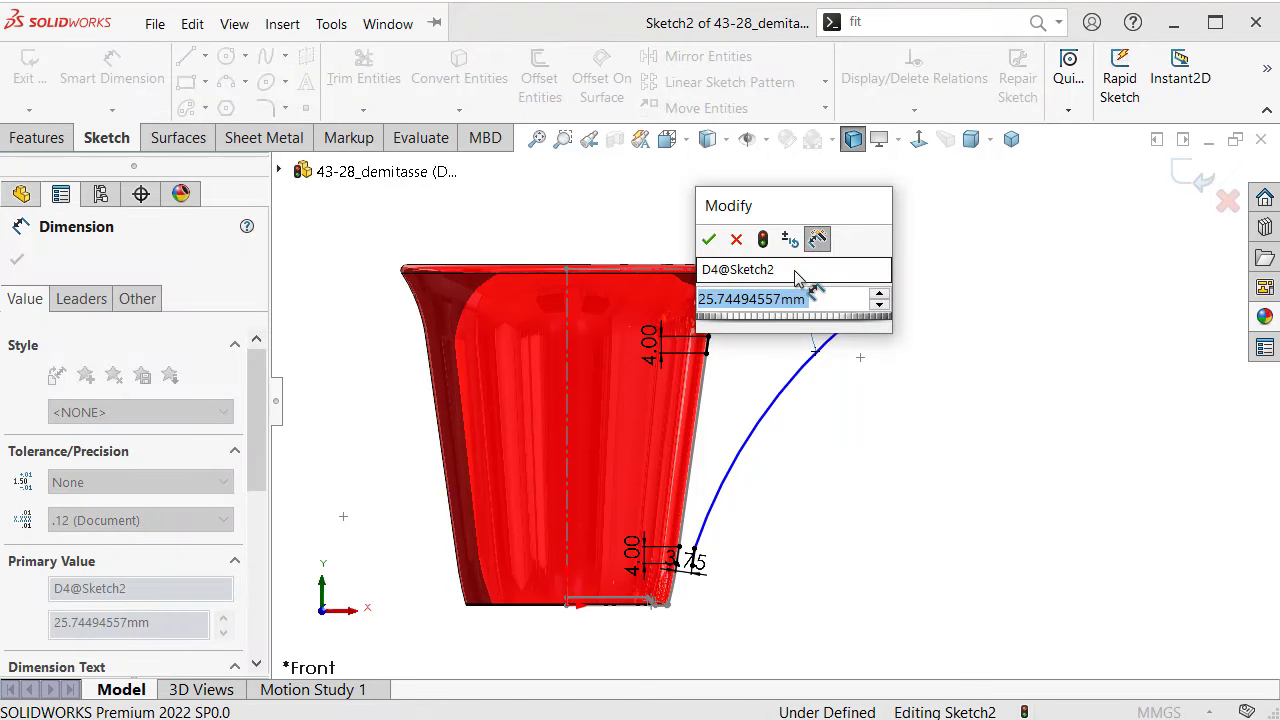
pyautogui.write('1')
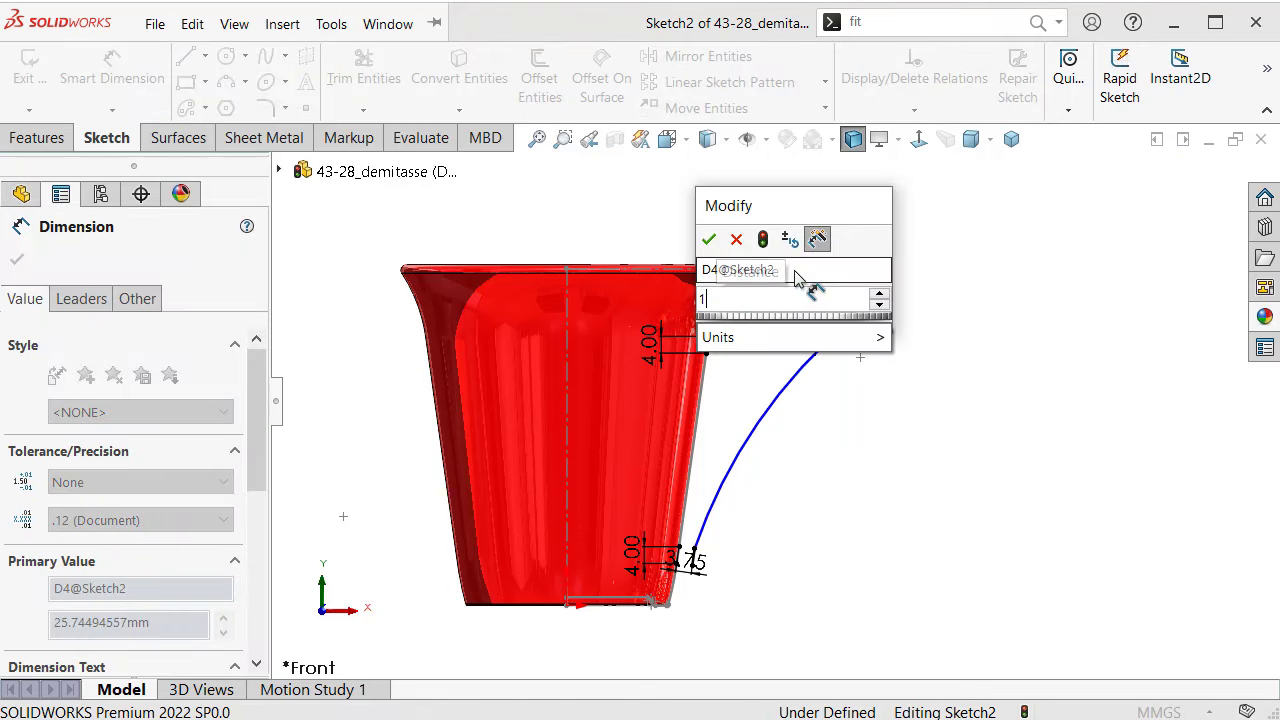
pyautogui.write('6')
pyautogui.press('Return')
pyautogui.scroll(-2, 850, 329)
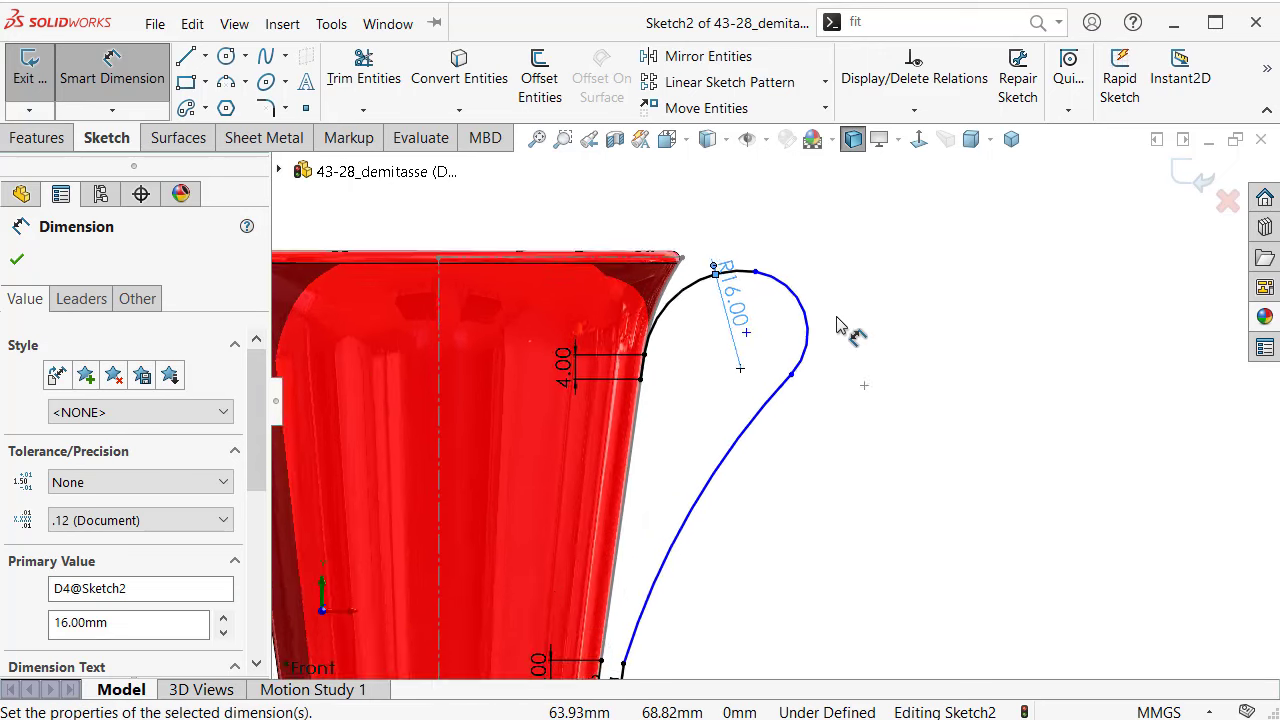
pyautogui.scroll(-1, 848, 333)
pyautogui.press('Escape')
pyautogui.scroll(-2, 757, 385)
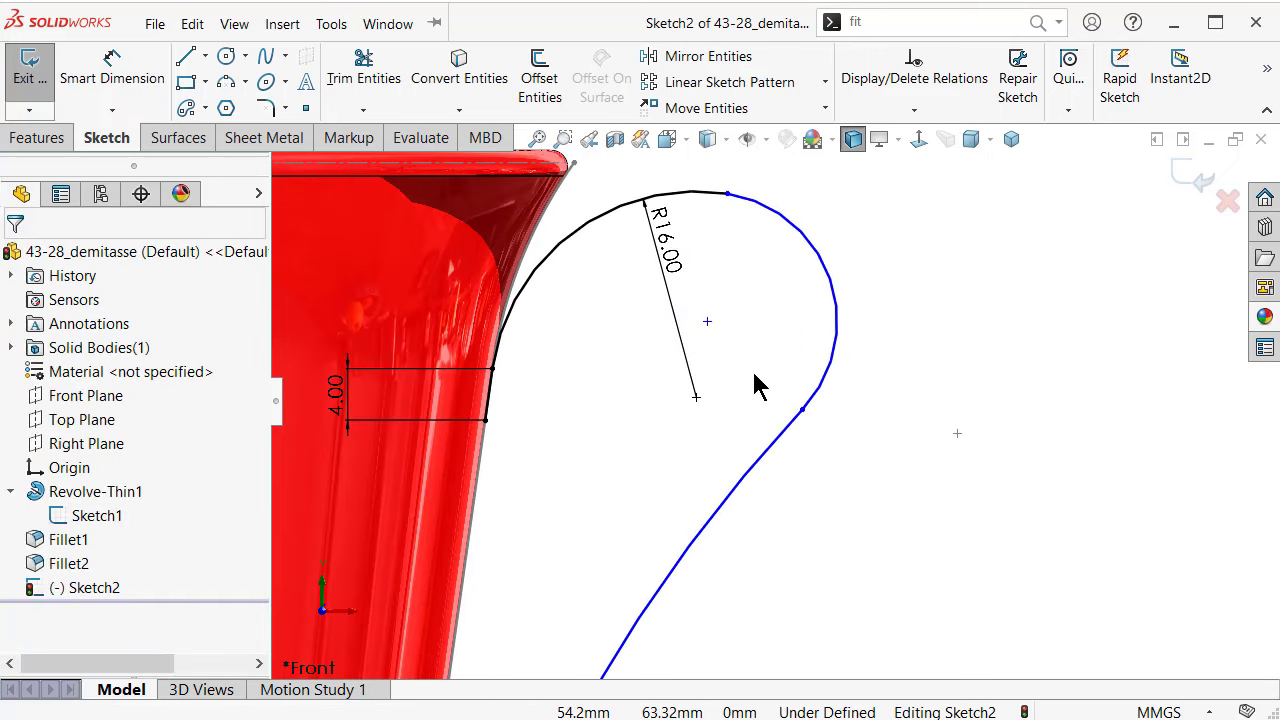
# Step: Make the top arc's centre horizontal with its start point on the cup wall
pyautogui.click(708, 323)
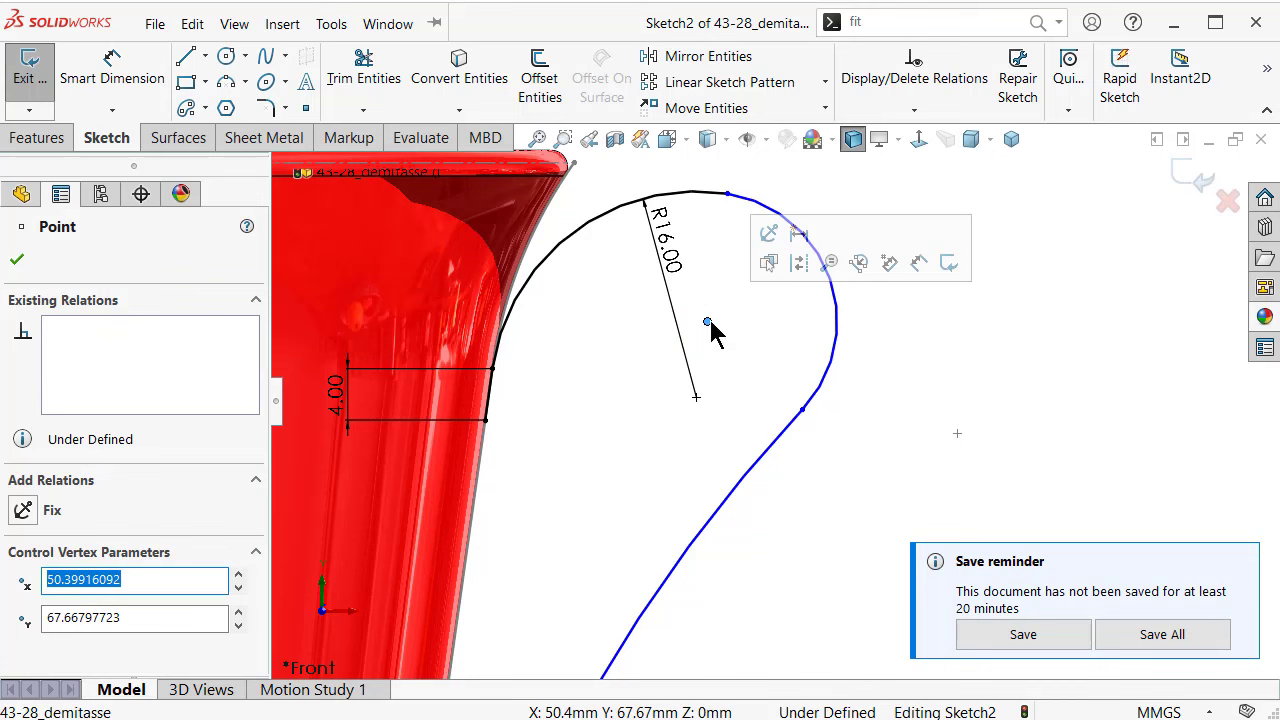
pyautogui.keyDown('ctrl'); pyautogui.click(493, 369); pyautogui.keyUp('ctrl')
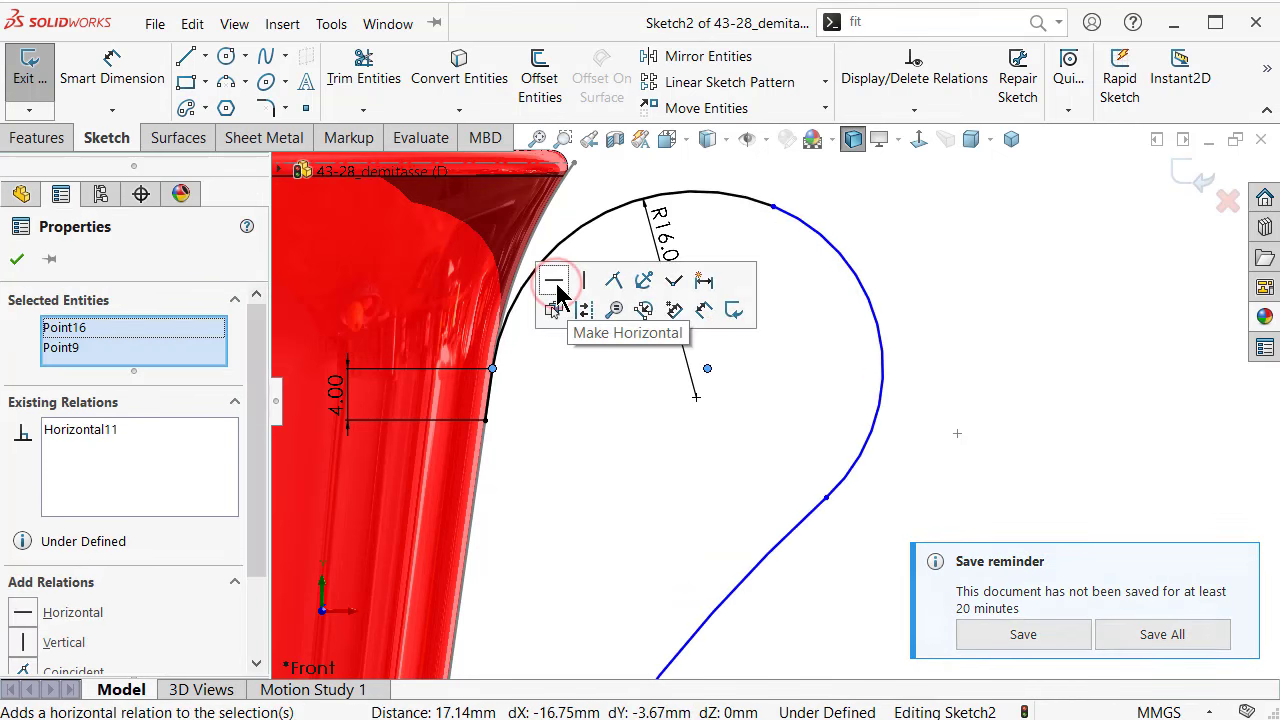
pyautogui.click(552, 280)
pyautogui.click(1060, 302)
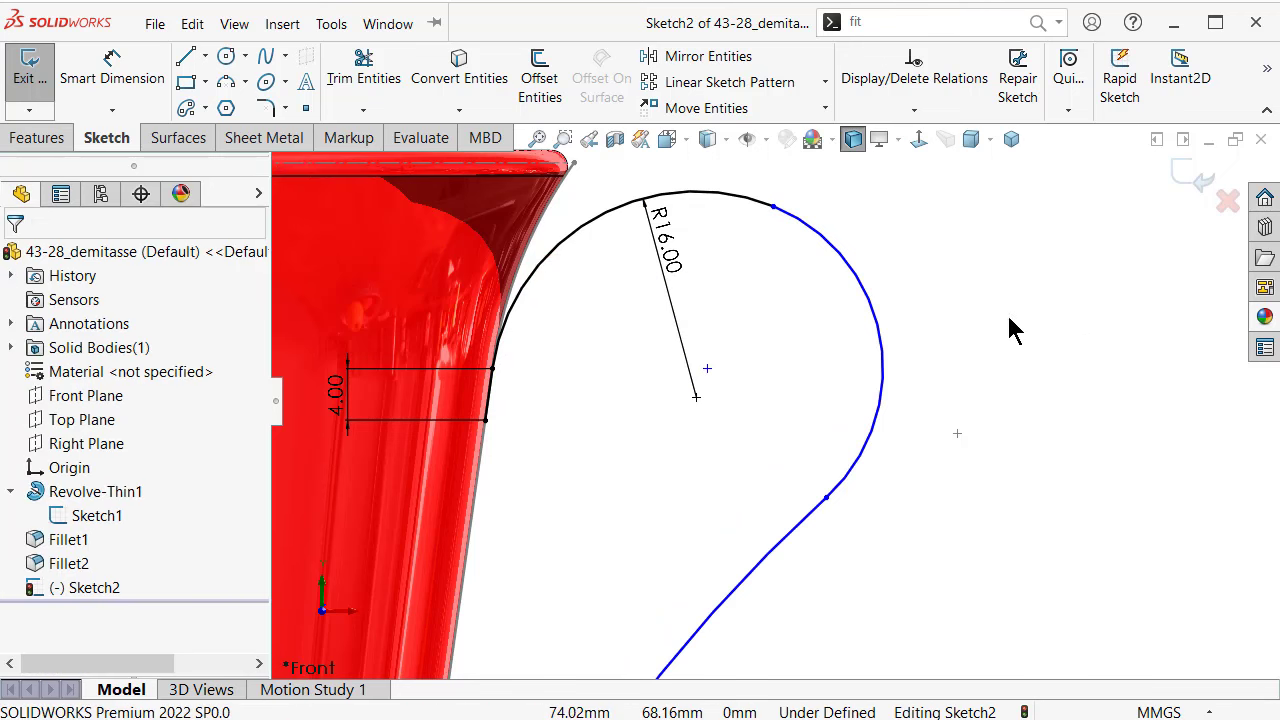
# Step: Set the horizontal distance from the arc centre to its wall start point to 20 mm
pyautogui.press('s')
pyautogui.click(1088, 352)
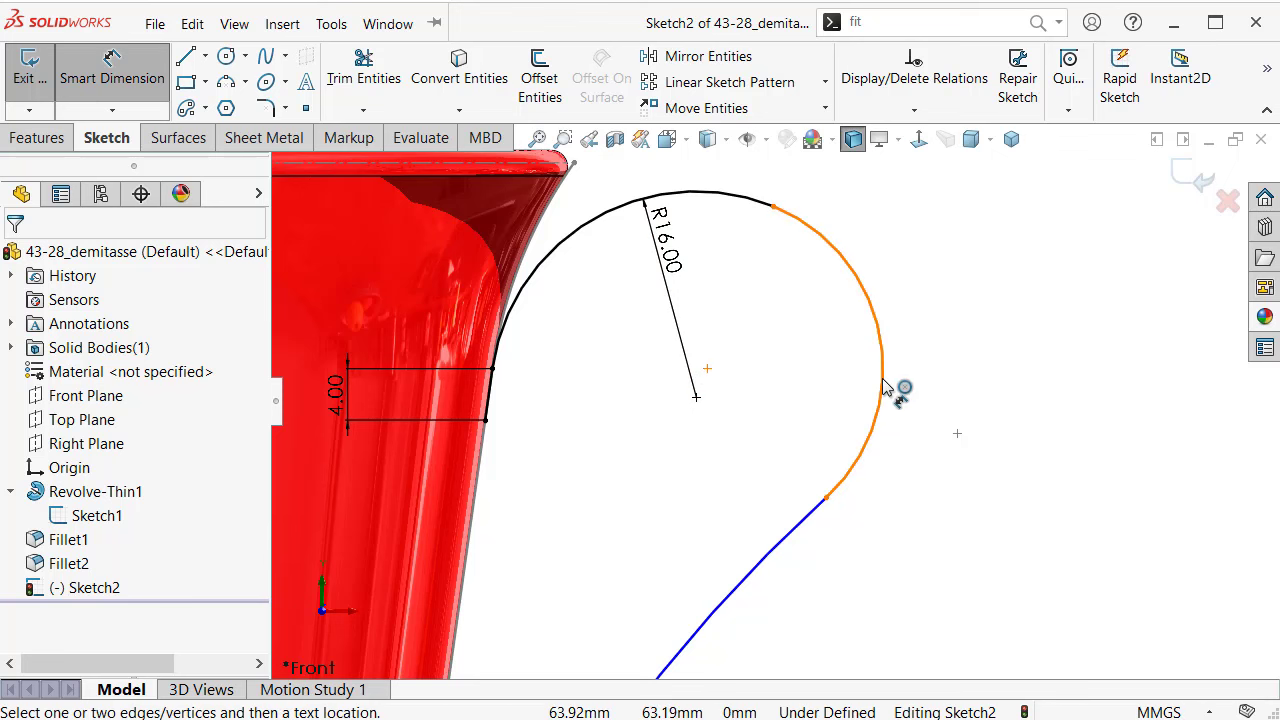
pyautogui.click(707, 369)
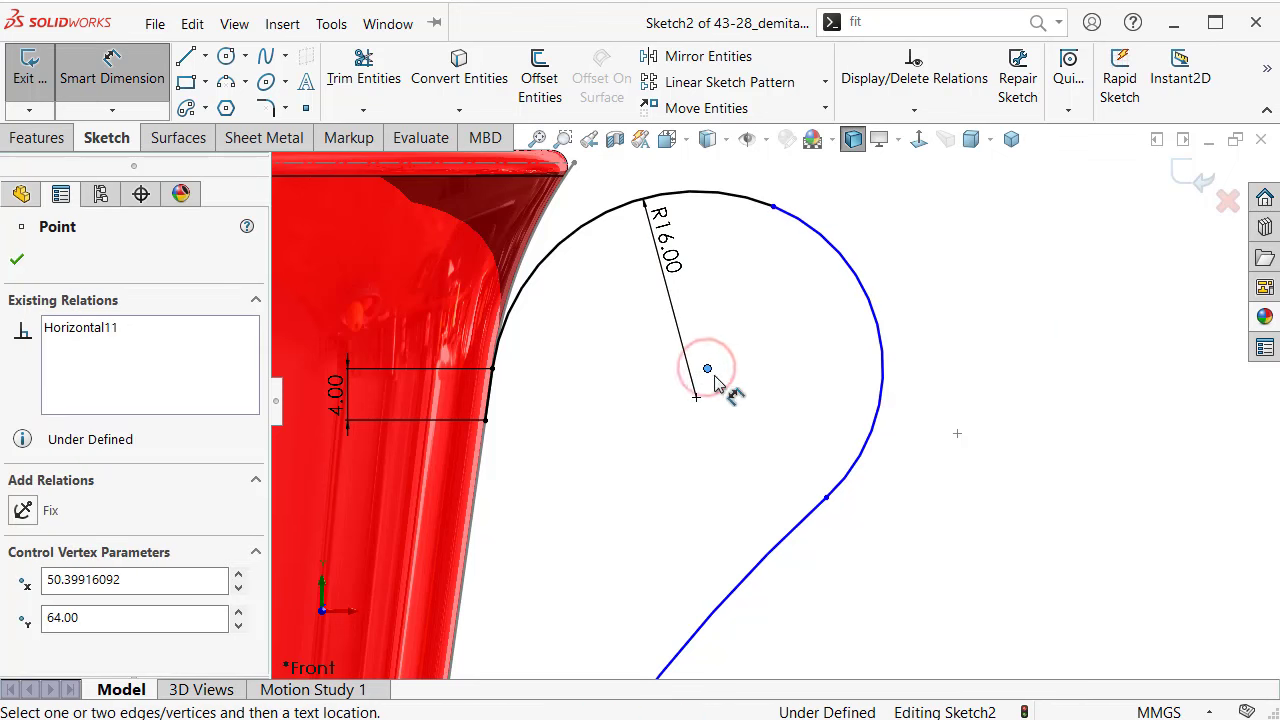
pyautogui.click(492, 370)
pyautogui.click(585, 478)
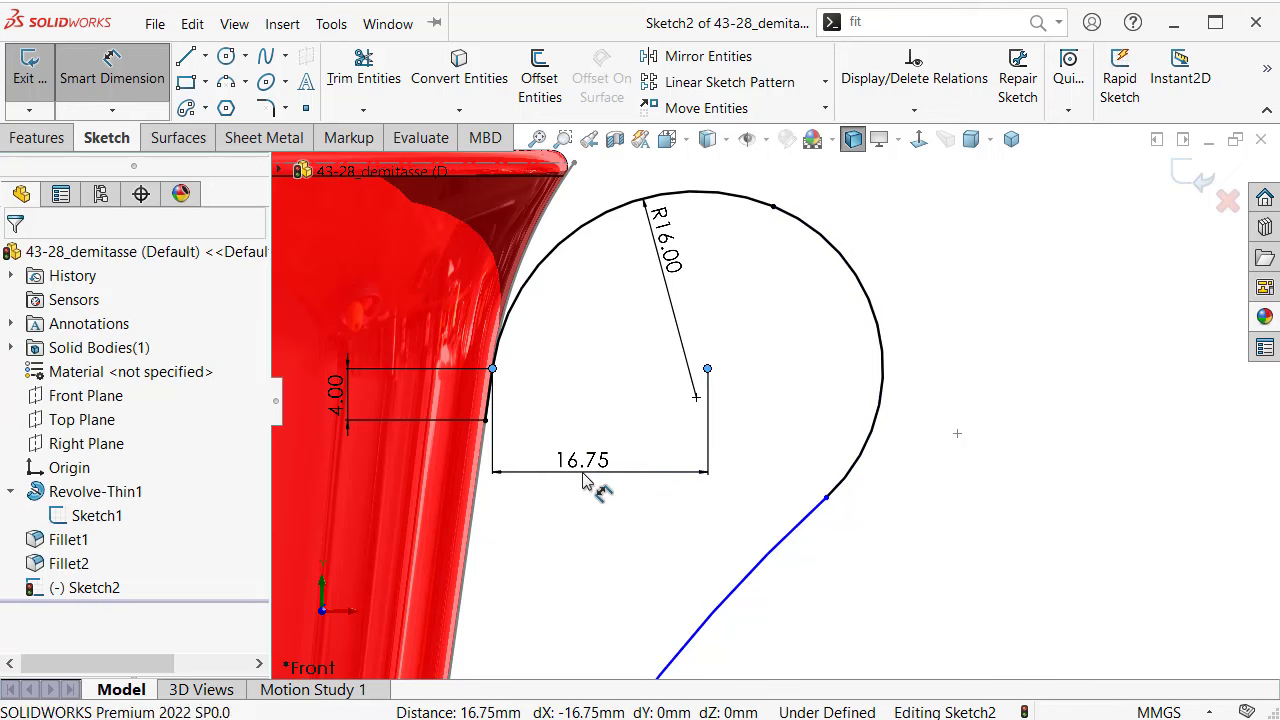
pyautogui.click(585, 481)
pyautogui.write('20')
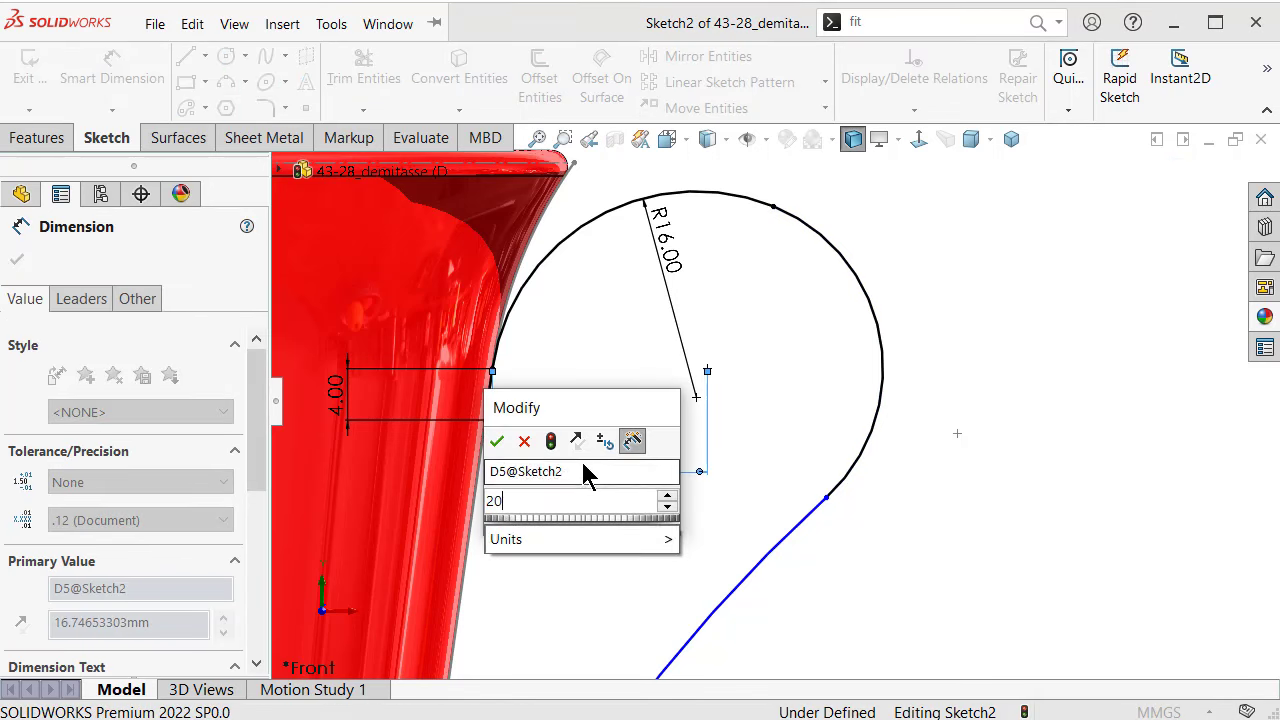
pyautogui.press('Return')
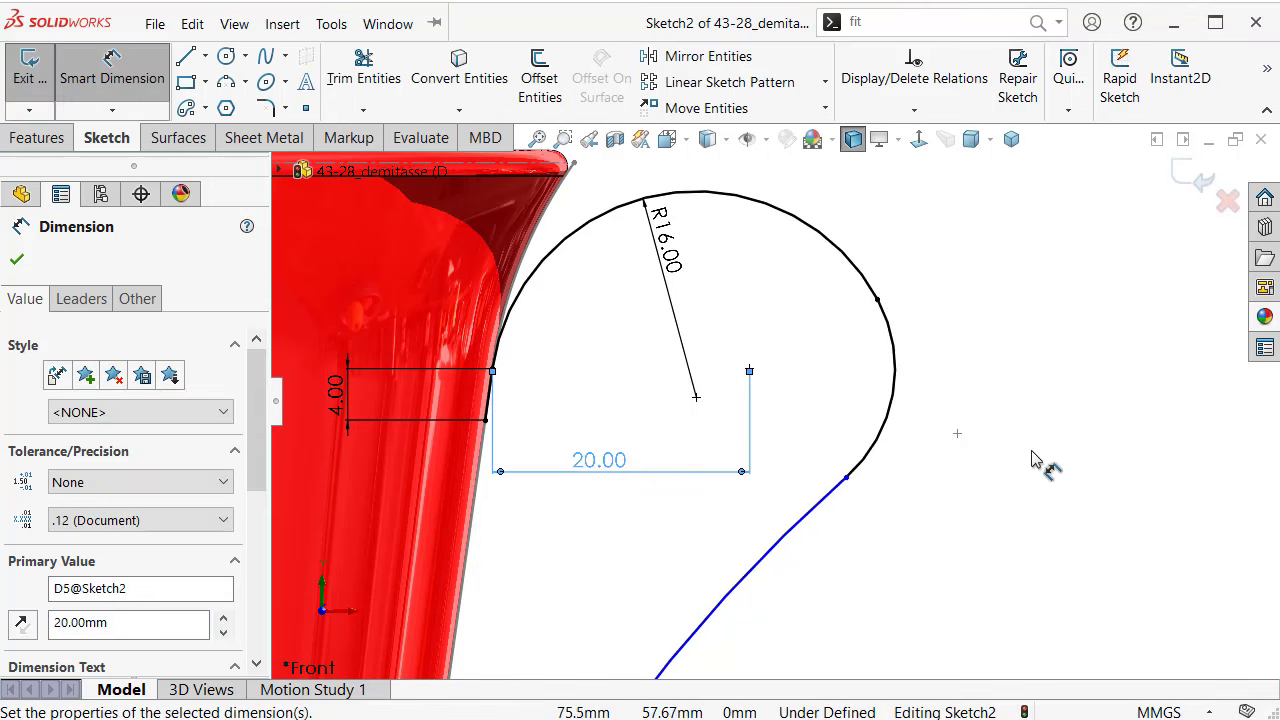
pyautogui.press('Escape')
# Step: Make the handle curve's lower end tangent, fully defining Sketch2
pyautogui.click(847, 479)
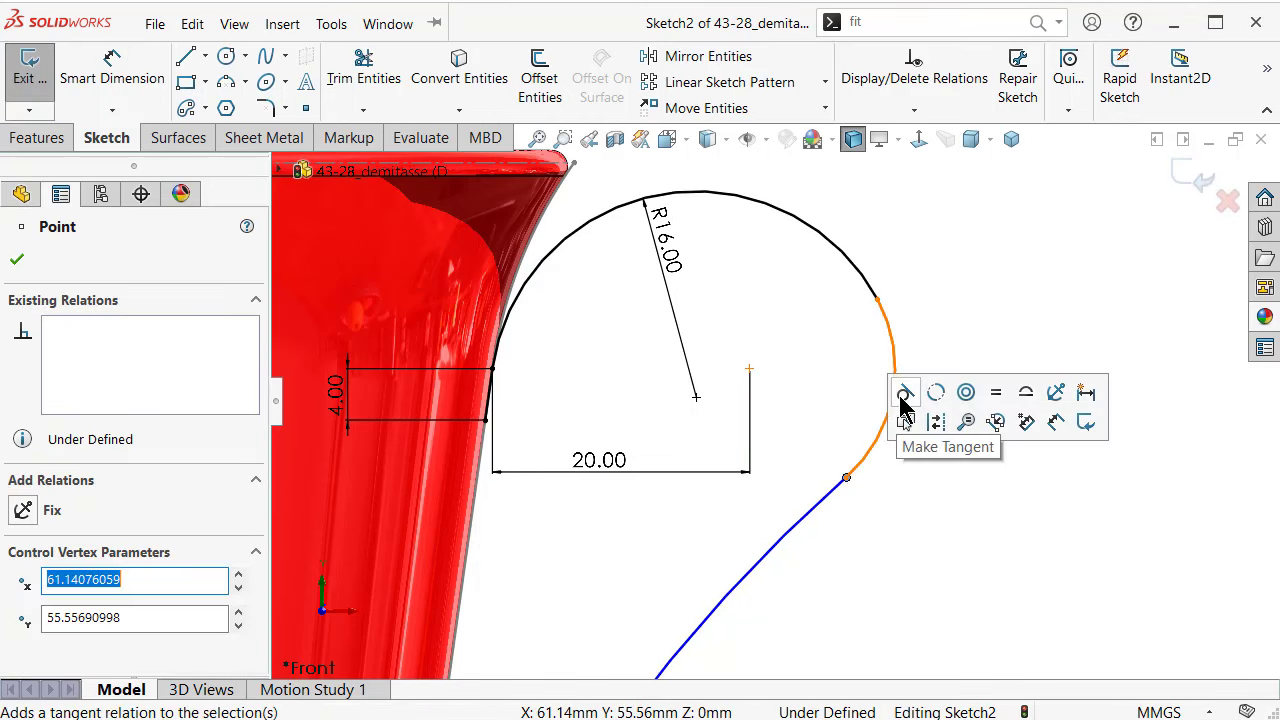
pyautogui.click(999, 273)
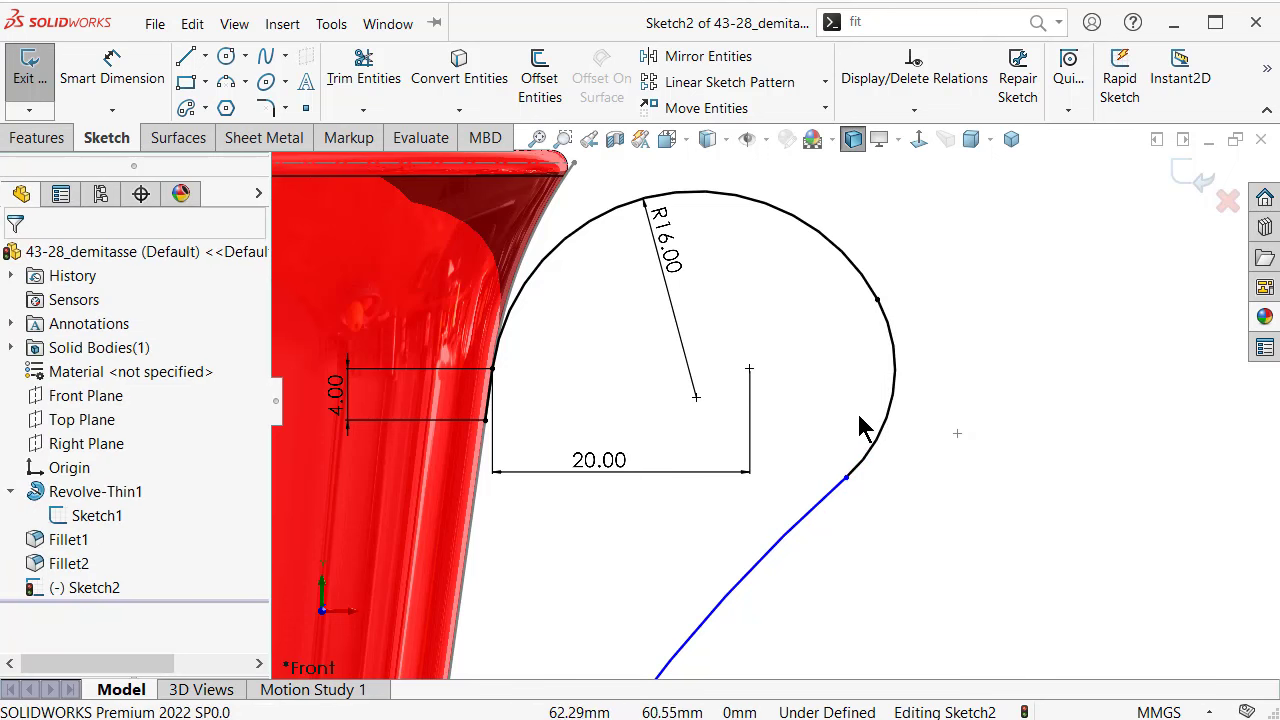
pyautogui.scroll(3, 862, 427)
pyautogui.scroll(-1, 824, 484)
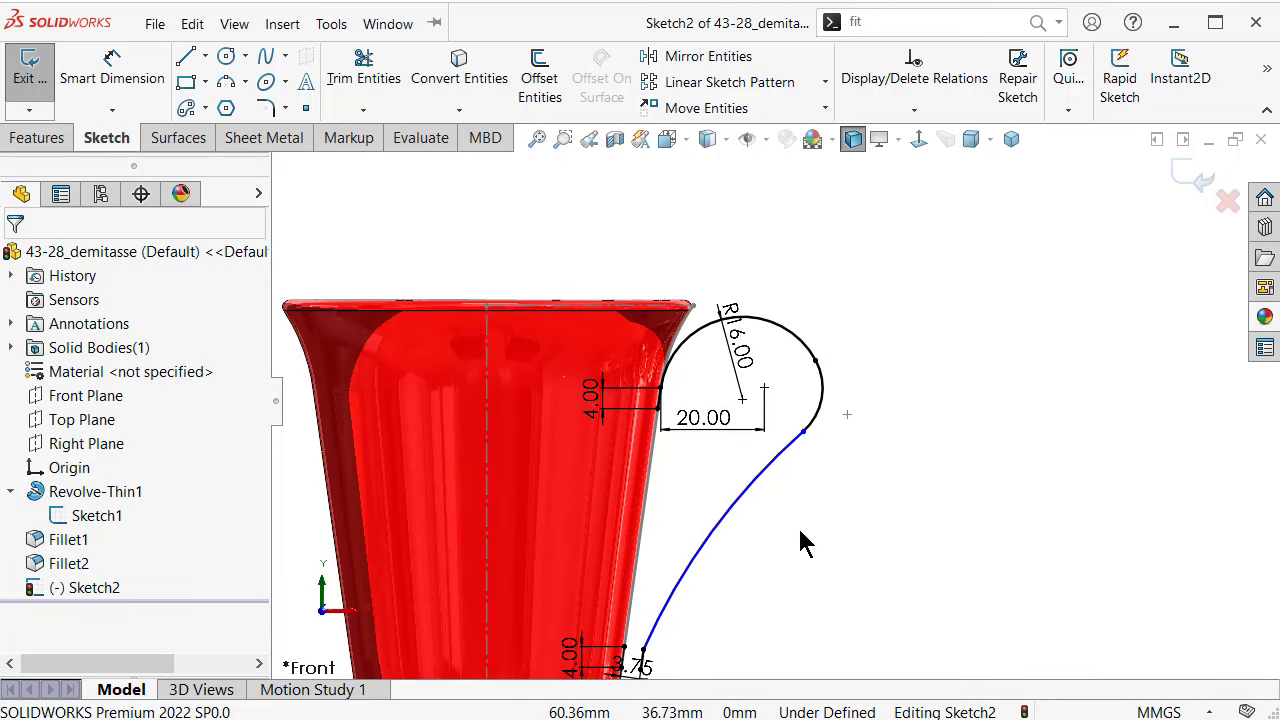
pyautogui.scroll(1, 796, 540)
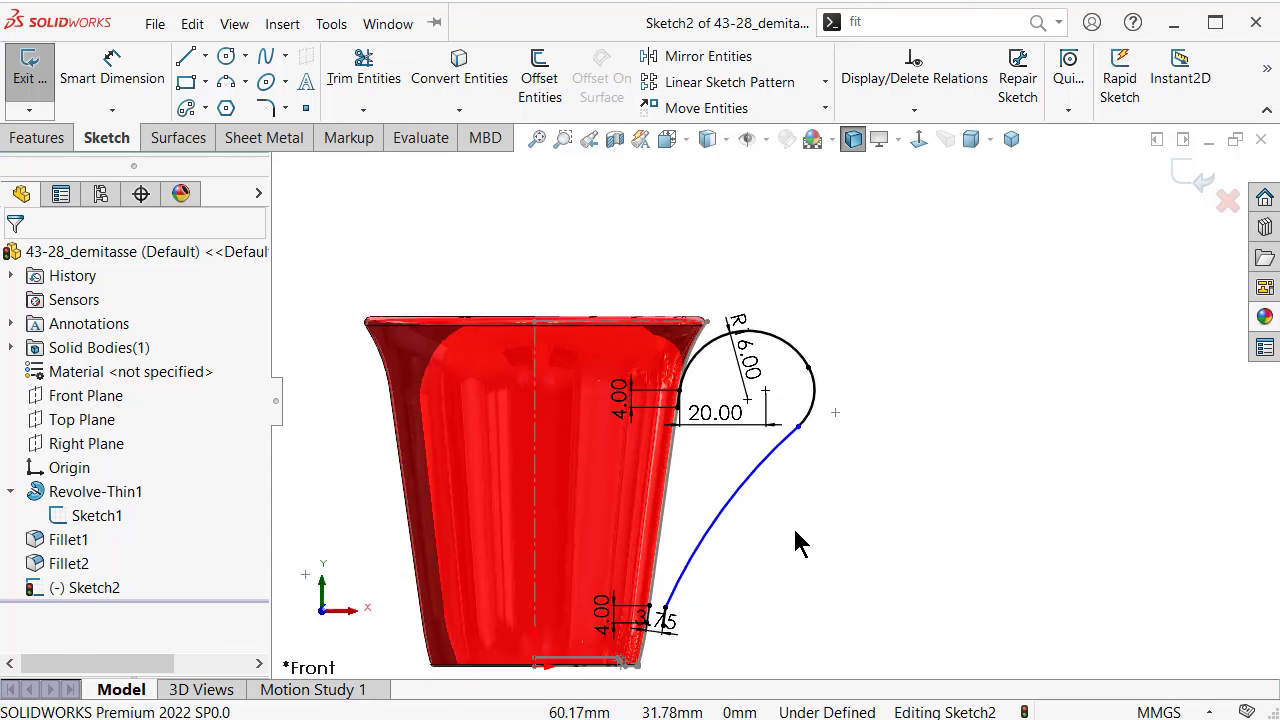
pyautogui.scroll(1, 790, 537)
pyautogui.scroll(-1, 775, 540)
pyautogui.scroll(-1, 720, 552)
pyautogui.scroll(-2, 707, 558)
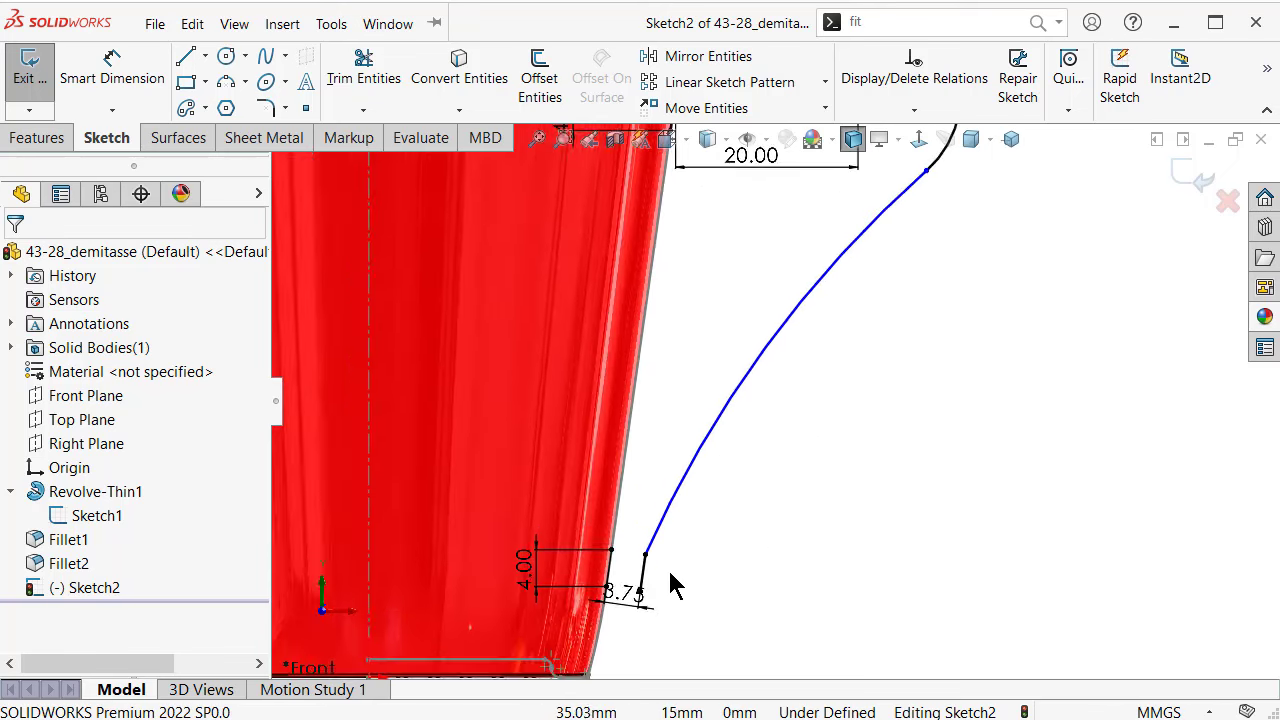
pyautogui.scroll(-1, 645, 555)
pyautogui.click(645, 543)
pyautogui.click(737, 449)
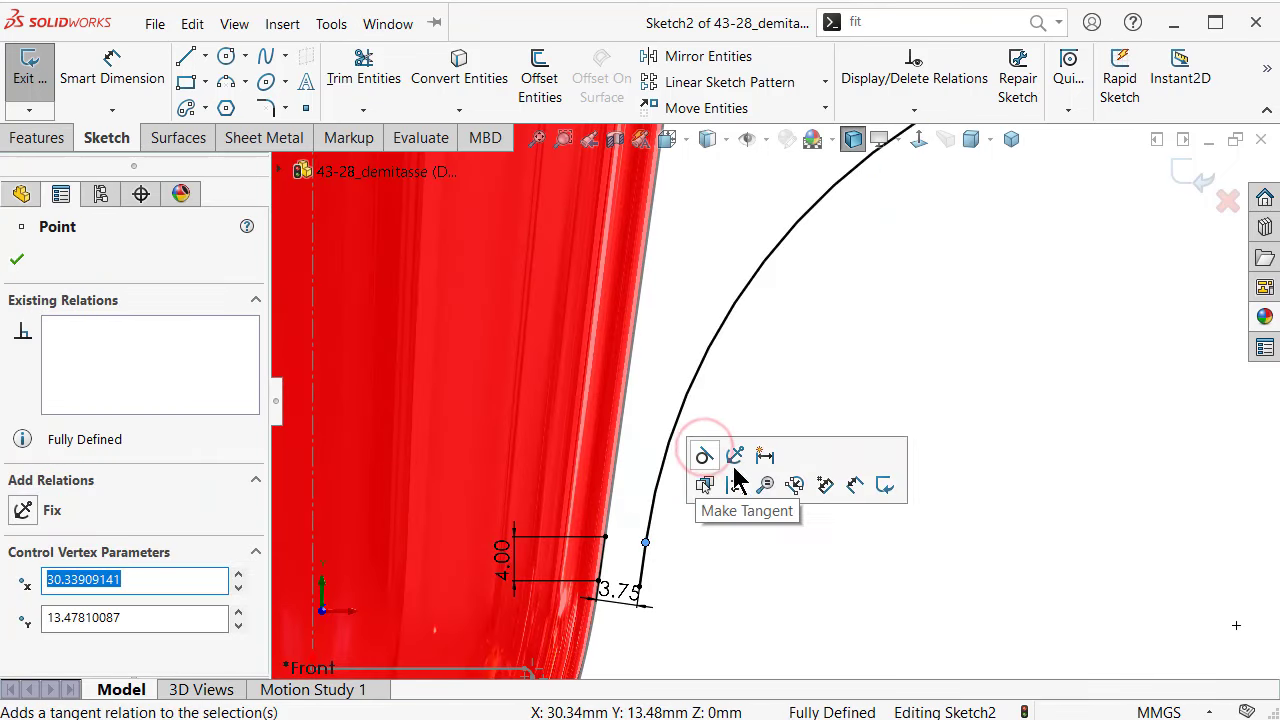
pyautogui.click(997, 330)
# Step: Move the 3.75 and R16.00 dimensions to clear positions
pyautogui.scroll(2, 898, 270)
pyautogui.scroll(-2, 820, 178)
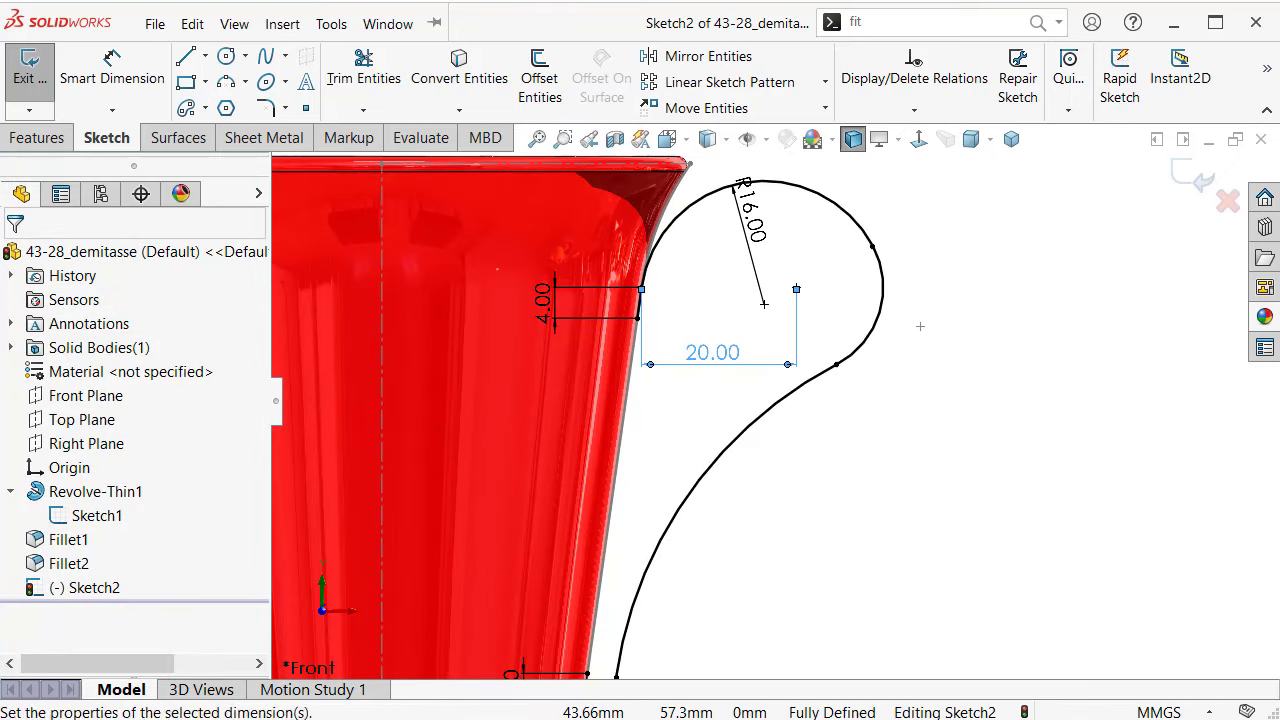
pyautogui.scroll(1, 770, 403)
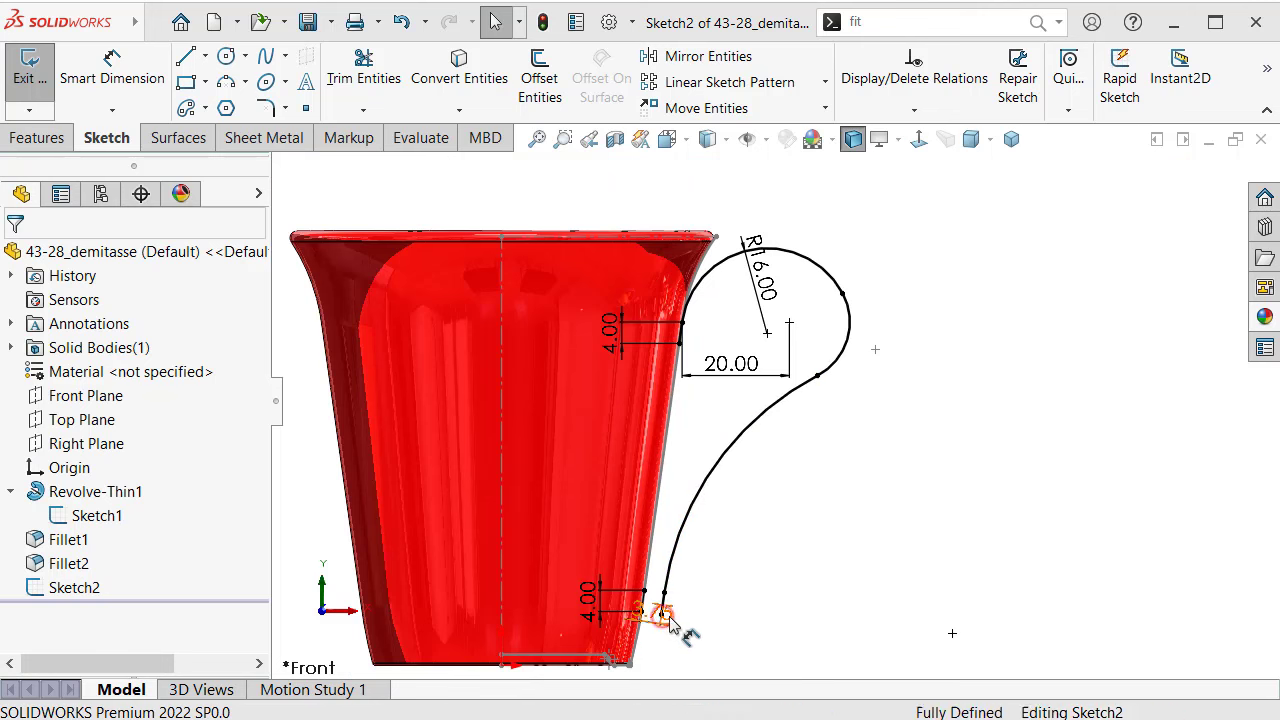
pyautogui.moveTo(667, 607); pyautogui.dragTo(757, 655)
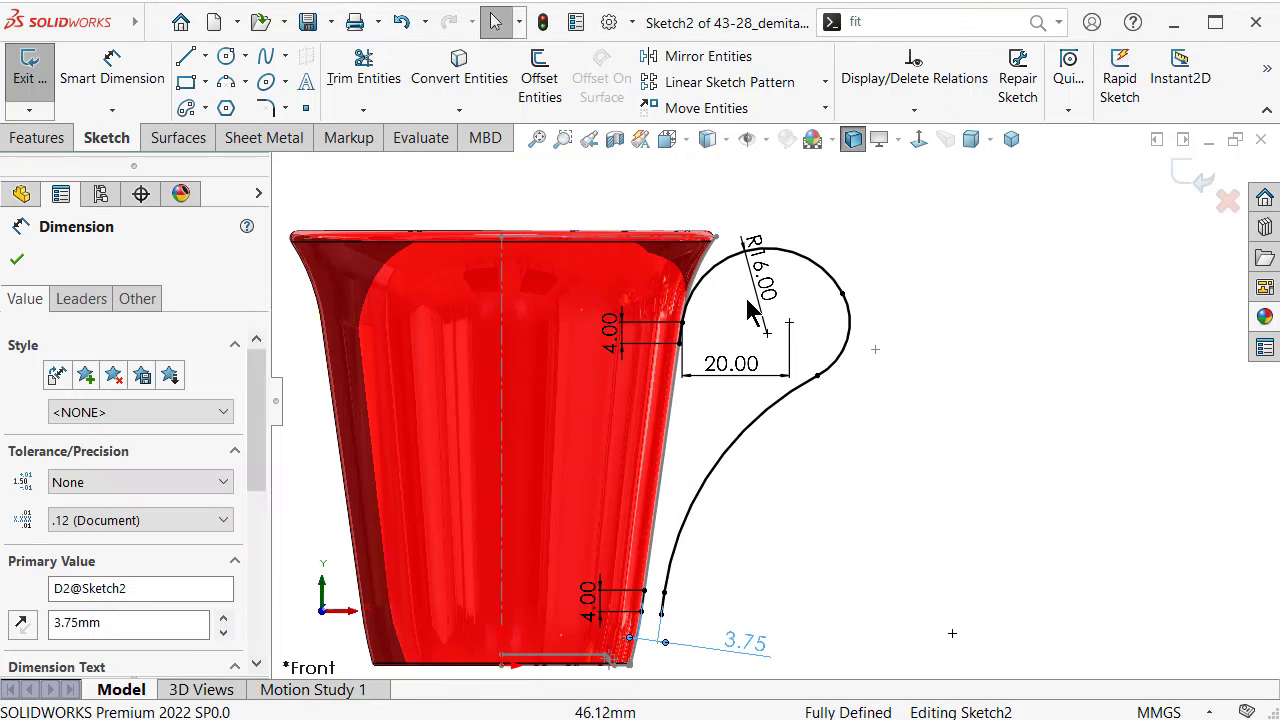
pyautogui.moveTo(758, 268); pyautogui.dragTo(750, 190)
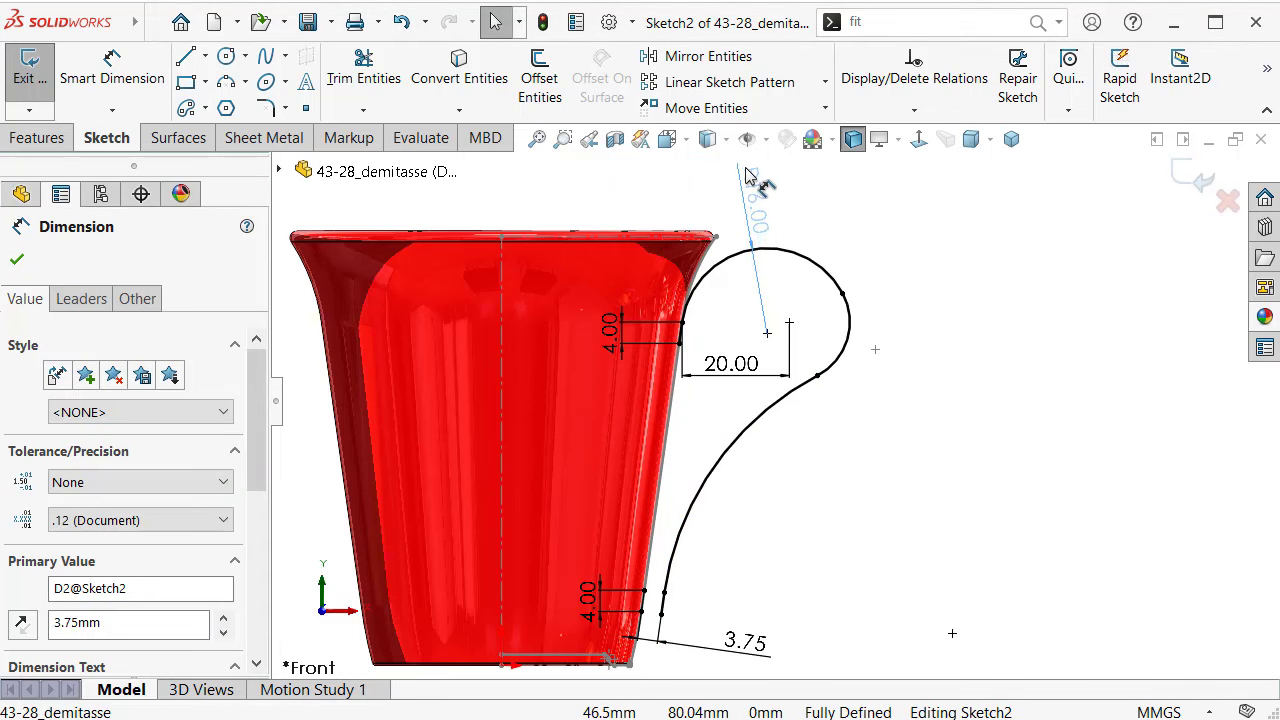
pyautogui.click(750, 178)
pyautogui.click(944, 352)
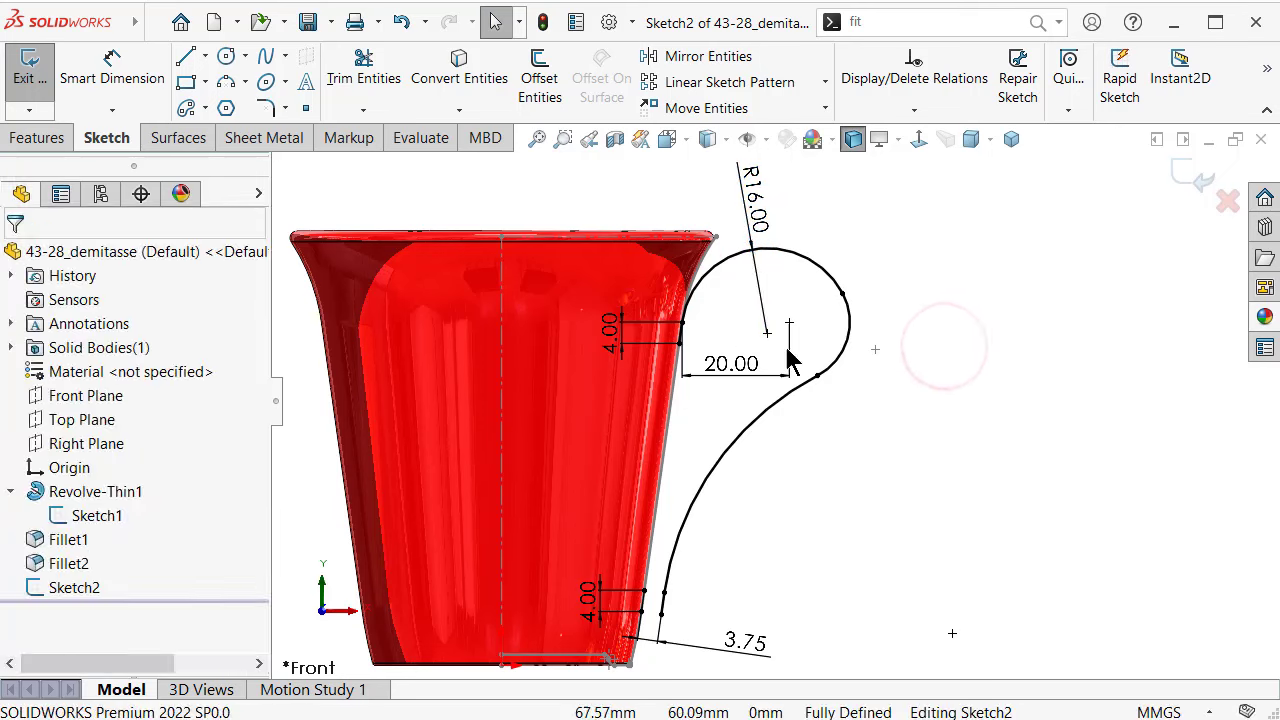
# Step: Exit Sketch2, then start and cancel a reference plane on the handle's upper arc
pyautogui.click(1184, 175)
pyautogui.moveTo(893, 350)
pyautogui.mouseDown(button='middle')
pyautogui.moveTo(849, 309)
pyautogui.moveTo(834, 206)
pyautogui.moveTo(666, 343)
pyautogui.mouseUp(button='middle')
pyautogui.scroll(-5, 666, 343)
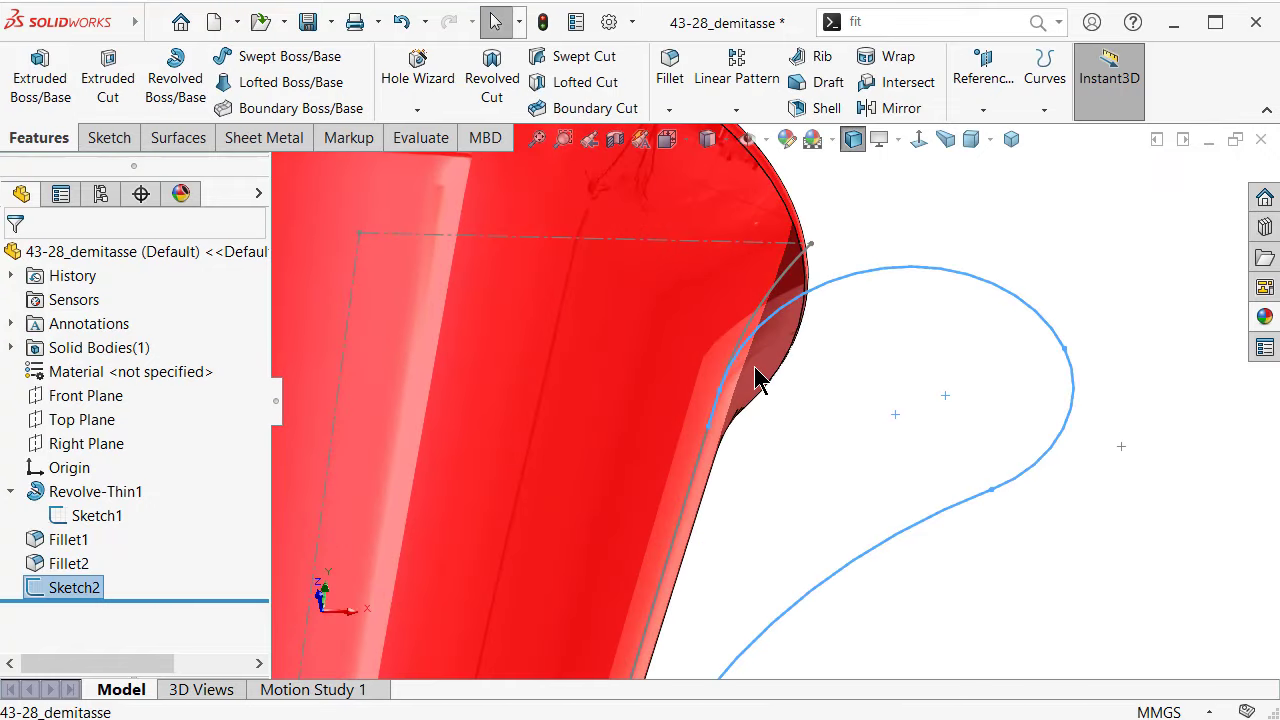
pyautogui.click(984, 109)
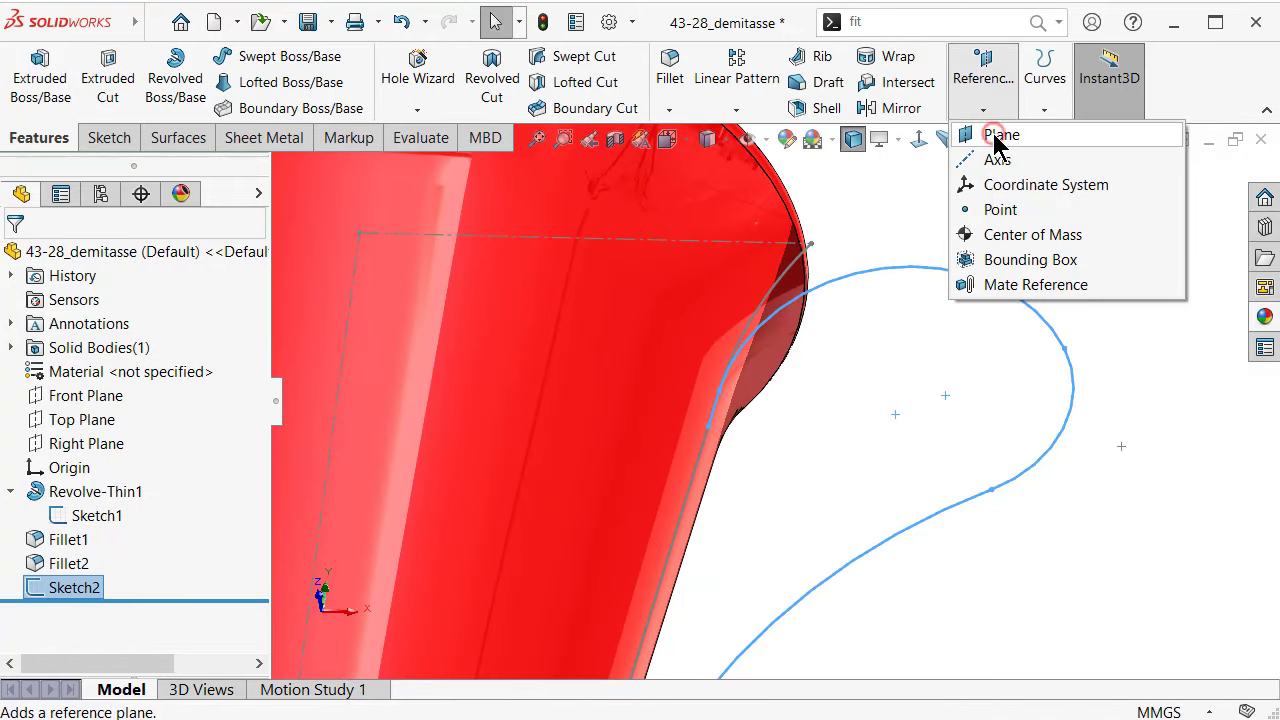
pyautogui.click(1001, 135)
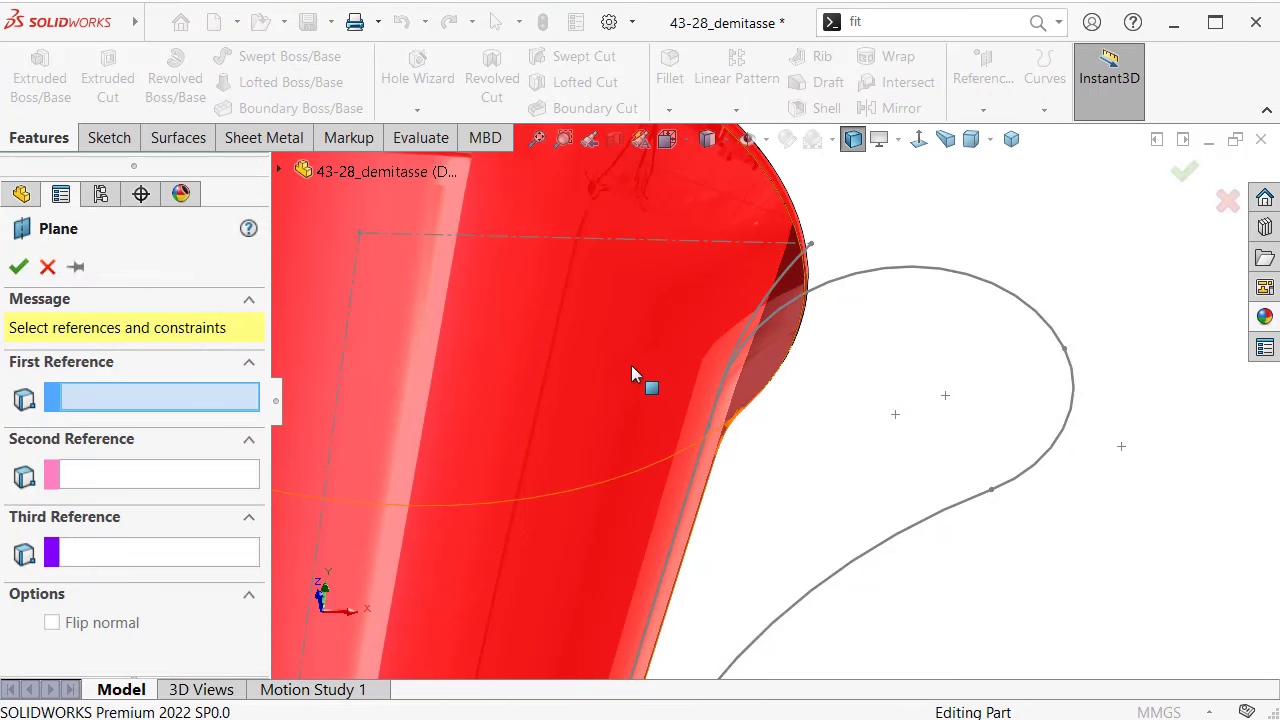
pyautogui.click(822, 289)
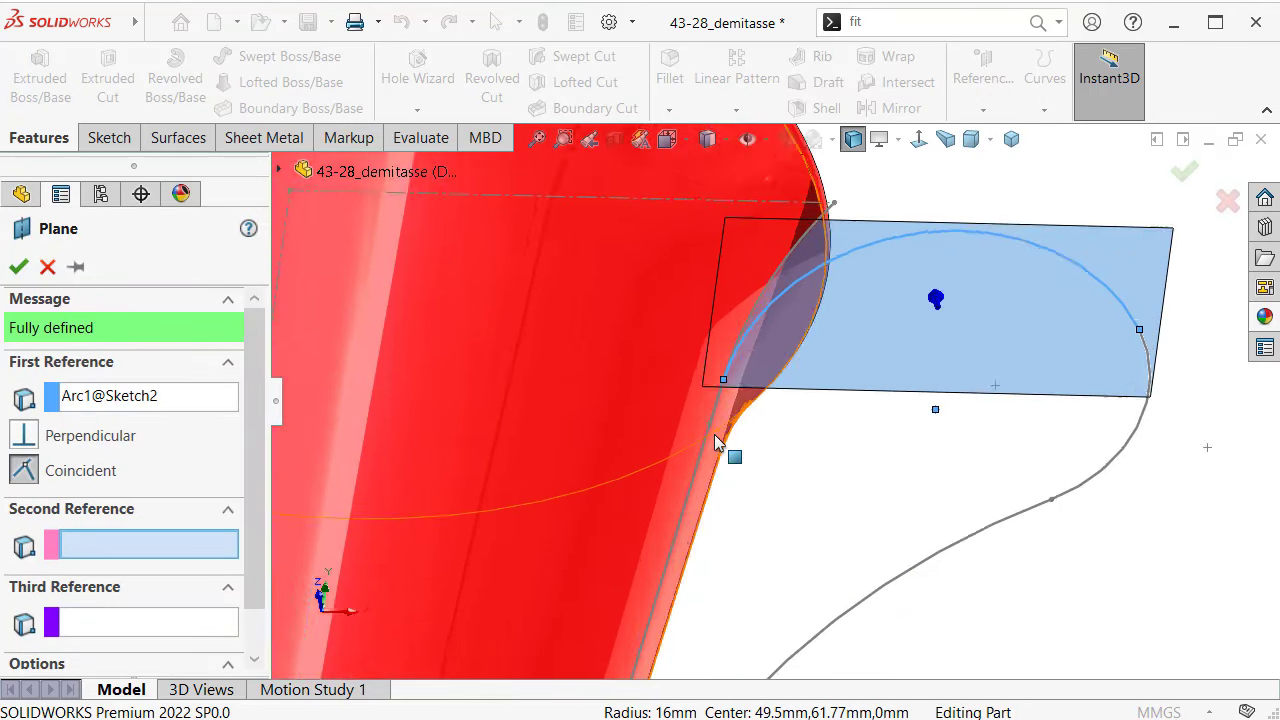
pyautogui.scroll(-5, 714, 434)
pyautogui.click(47, 267)
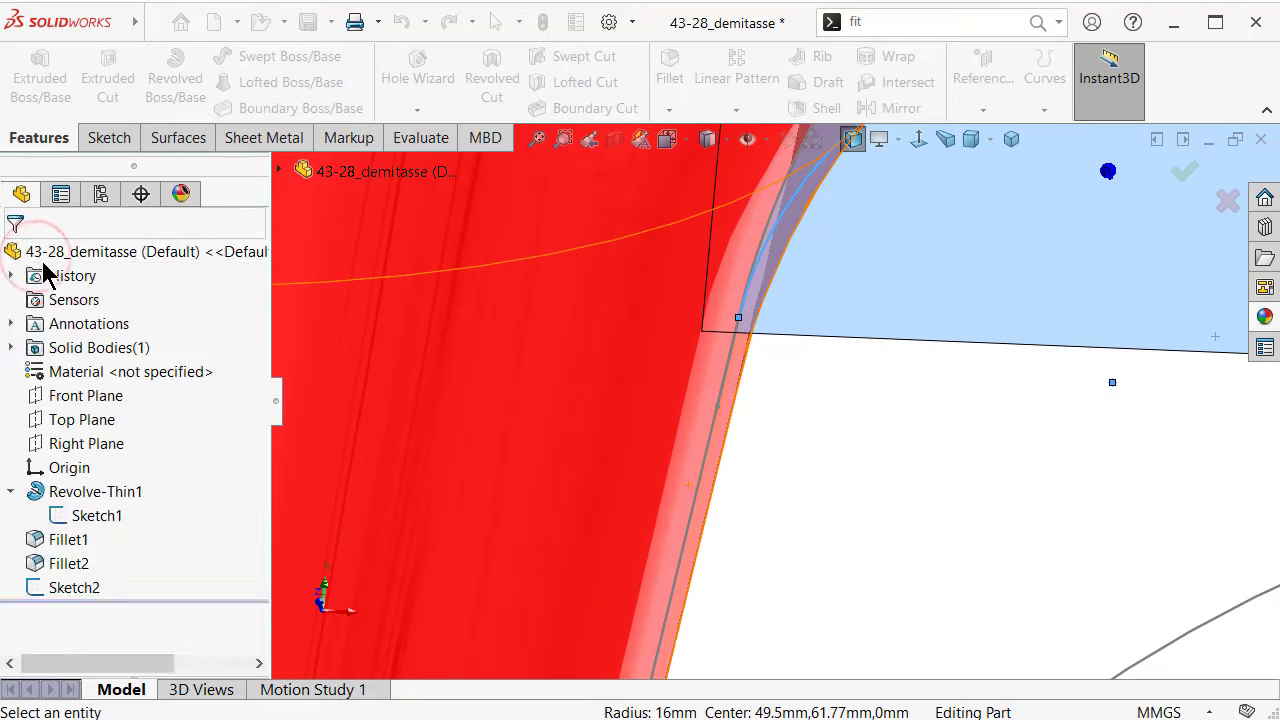
# Step: Hide Sketch1, the cup's revolve profile at the rim
pyautogui.scroll(3, 814, 257)
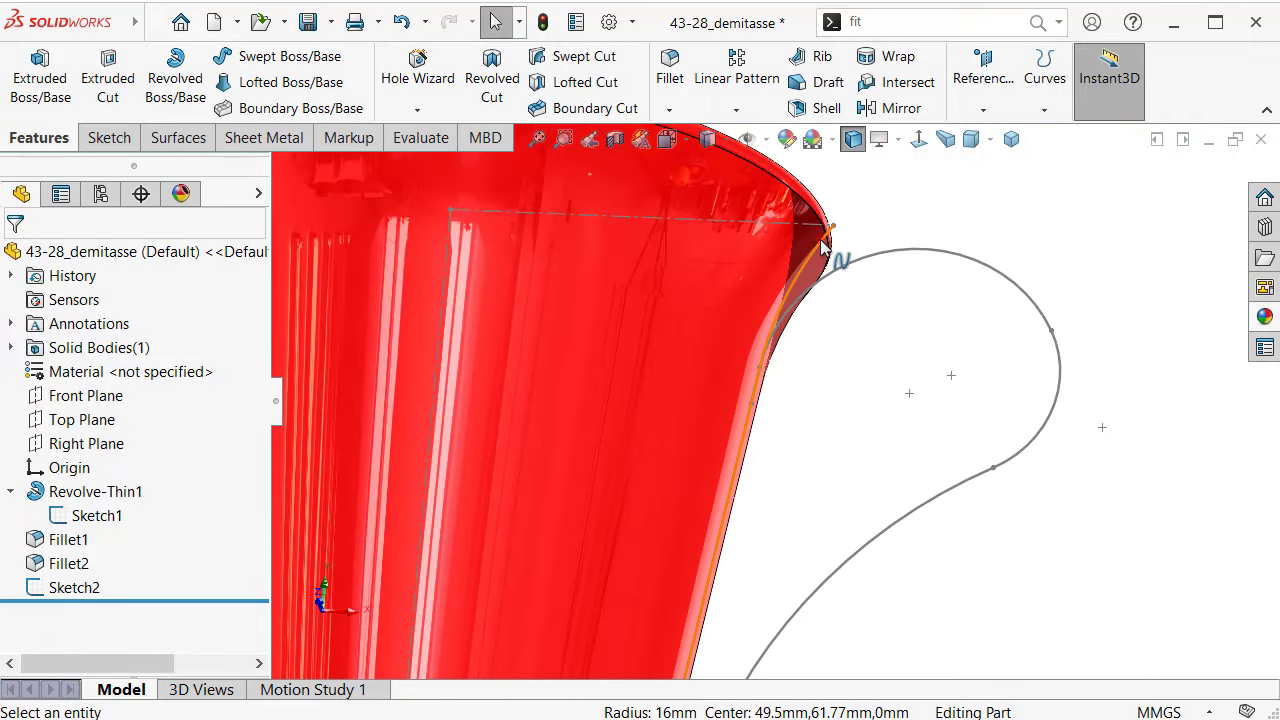
pyautogui.click(829, 224)
pyautogui.click(908, 191)
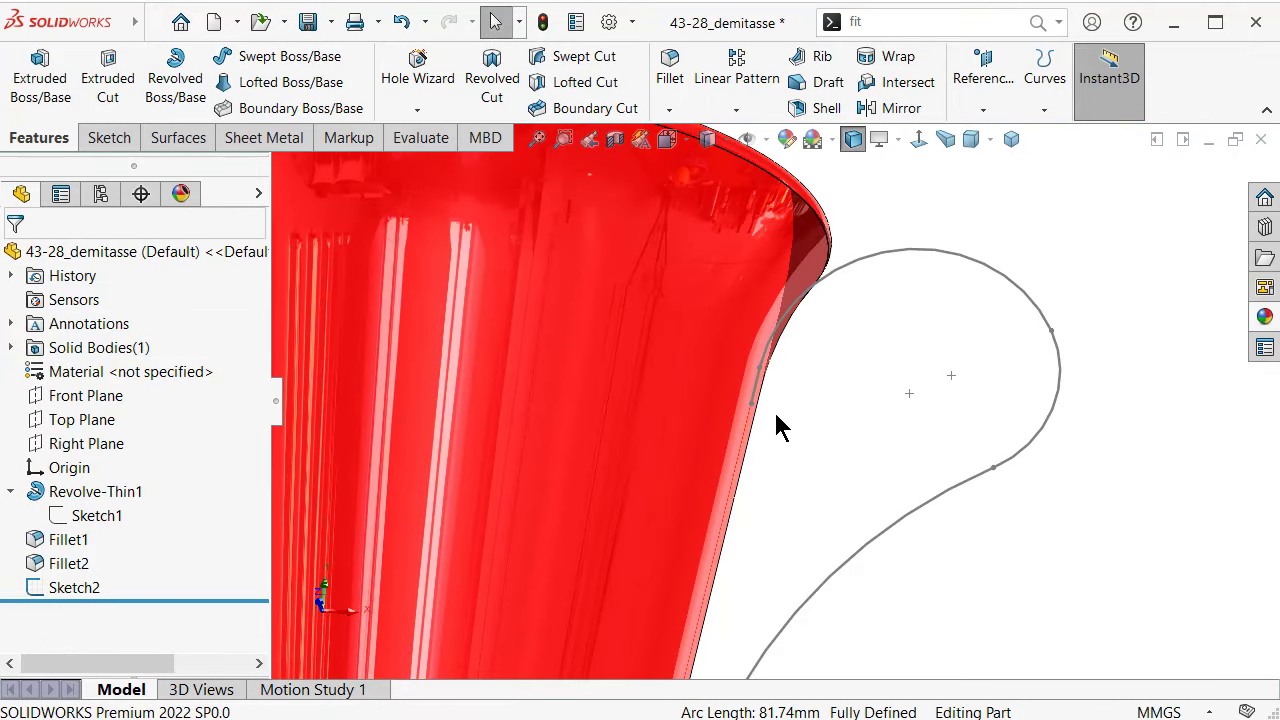
# Step: Create Plane1 perpendicular to the handle path's end line at its endpoint
pyautogui.click(983, 109)
pyautogui.click(997, 132)
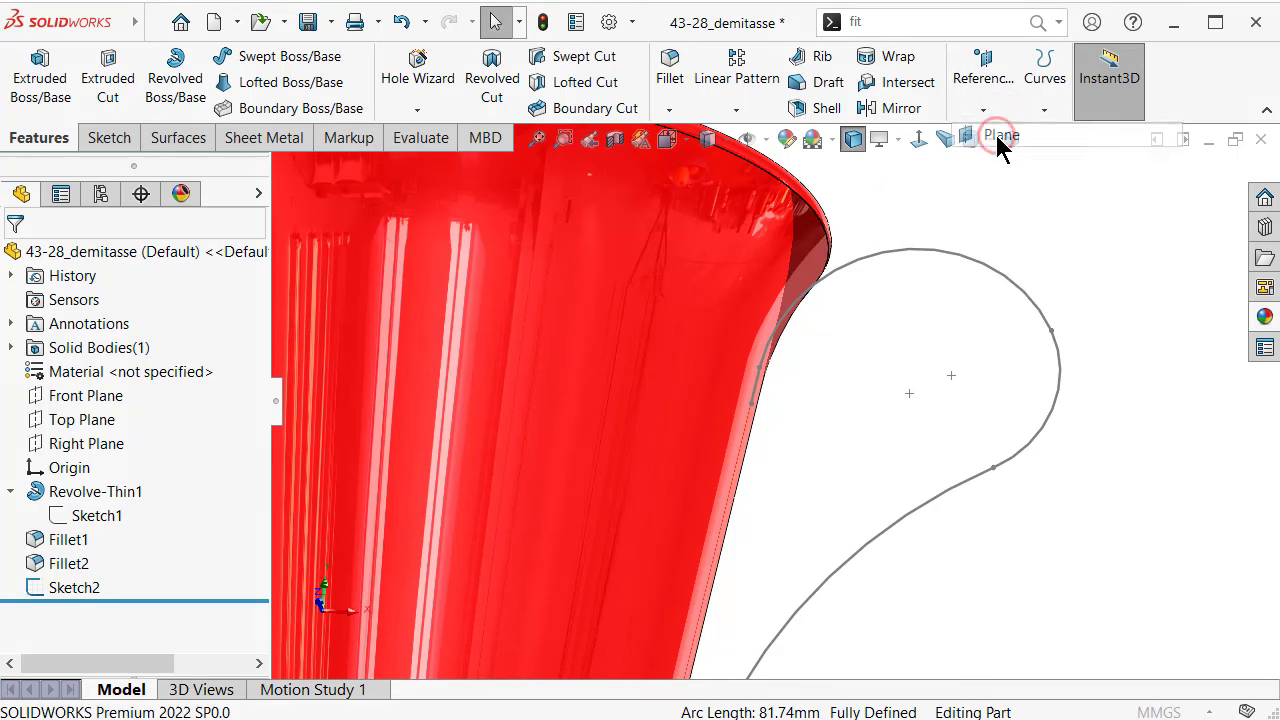
pyautogui.click(759, 391)
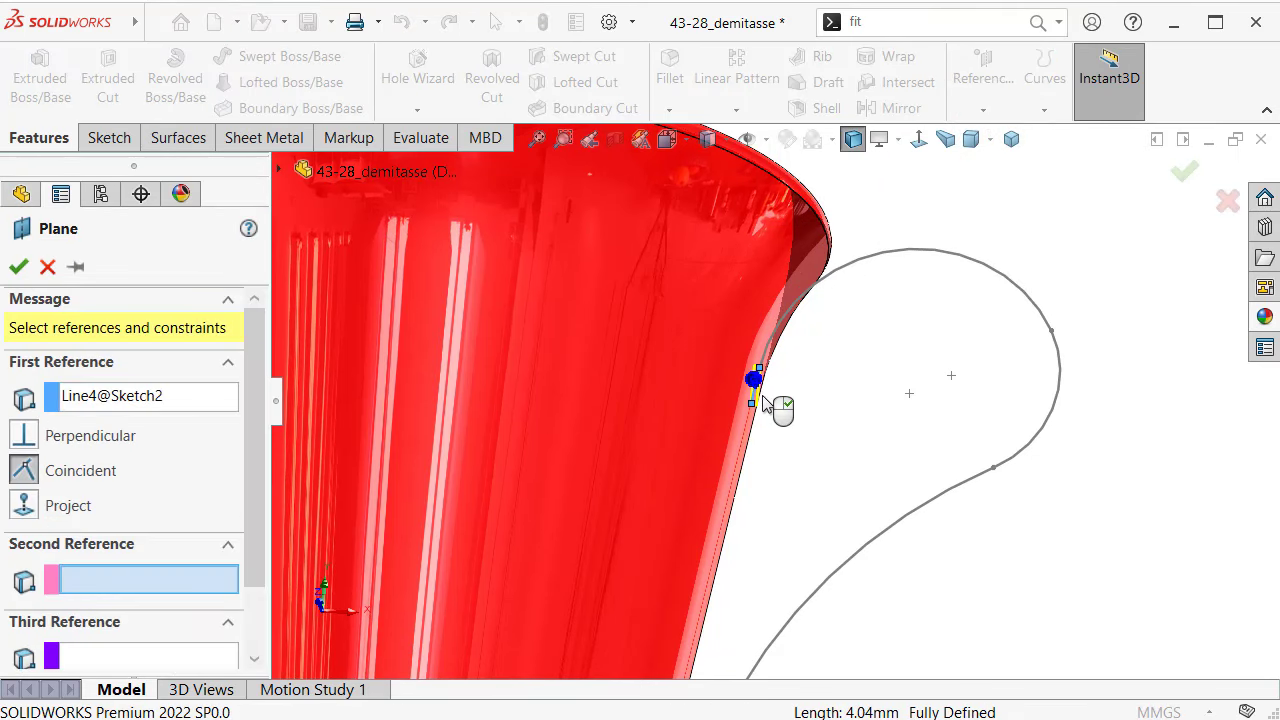
pyautogui.click(753, 406)
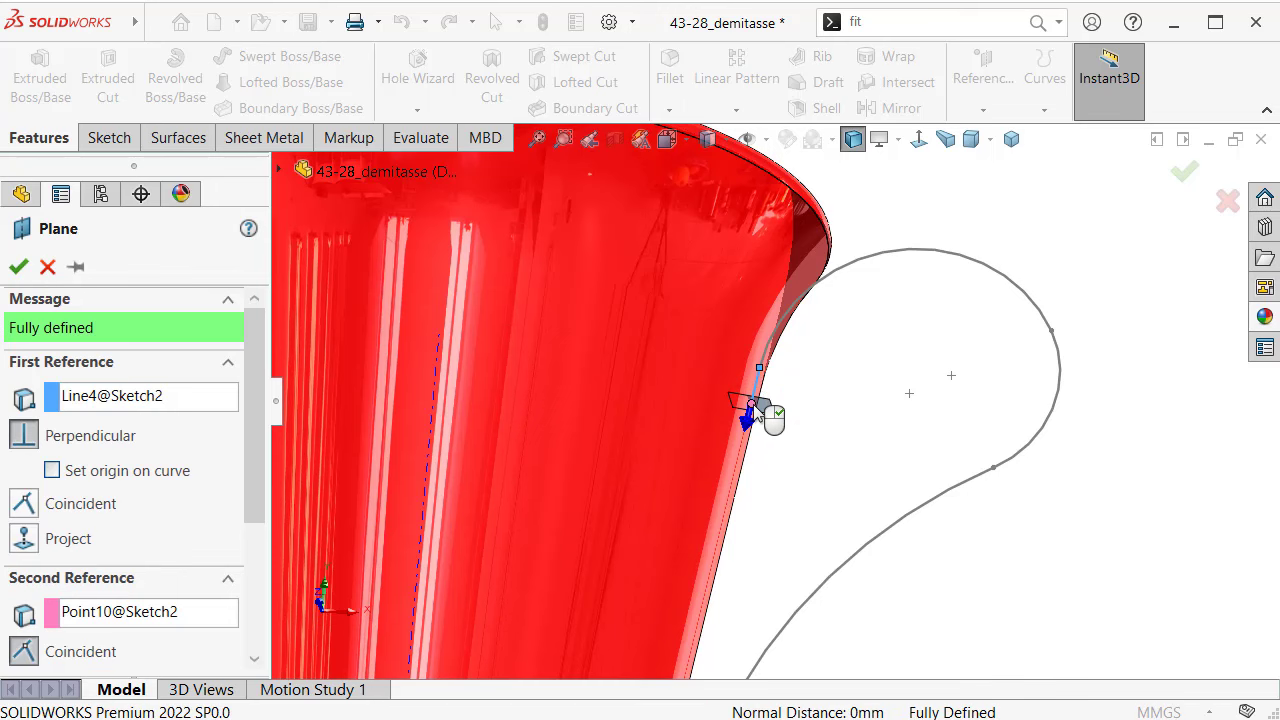
pyautogui.rightClick(757, 408)
# Step: Enlarge Plane1's outline, switch to isometric view, and select Plane1
pyautogui.scroll(-3, 835, 425)
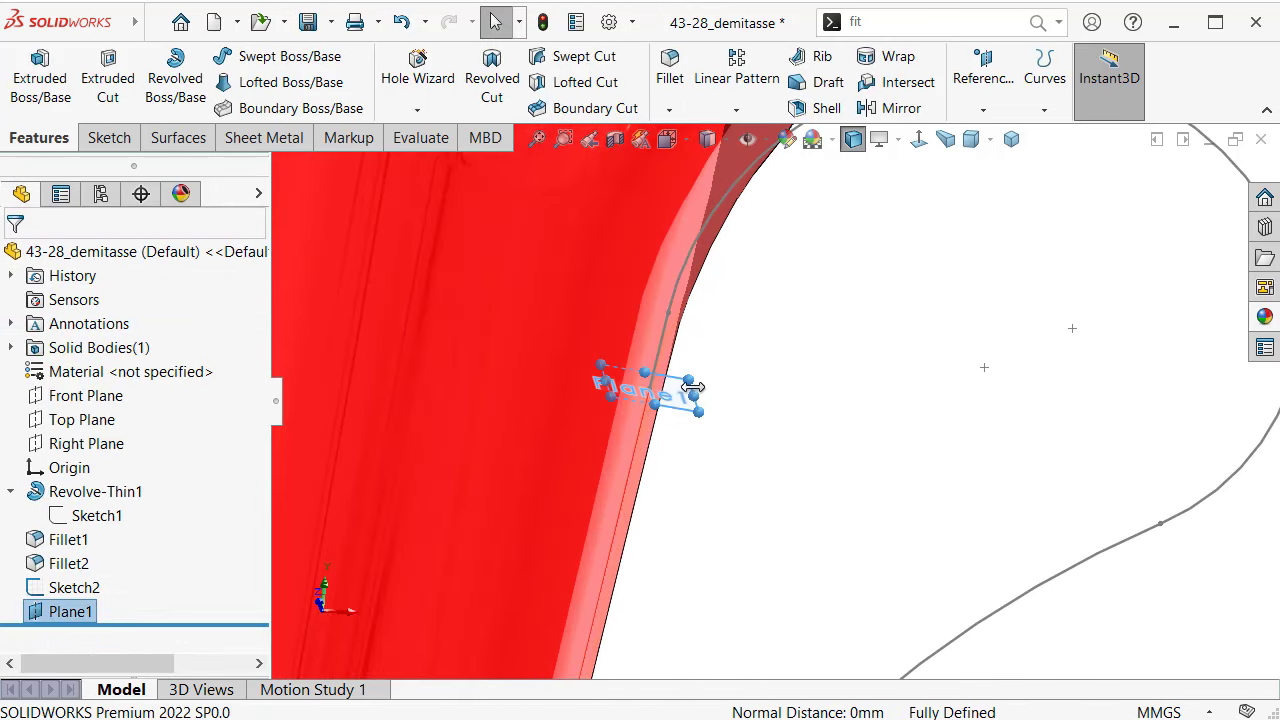
pyautogui.moveTo(698, 354); pyautogui.dragTo(920, 266)
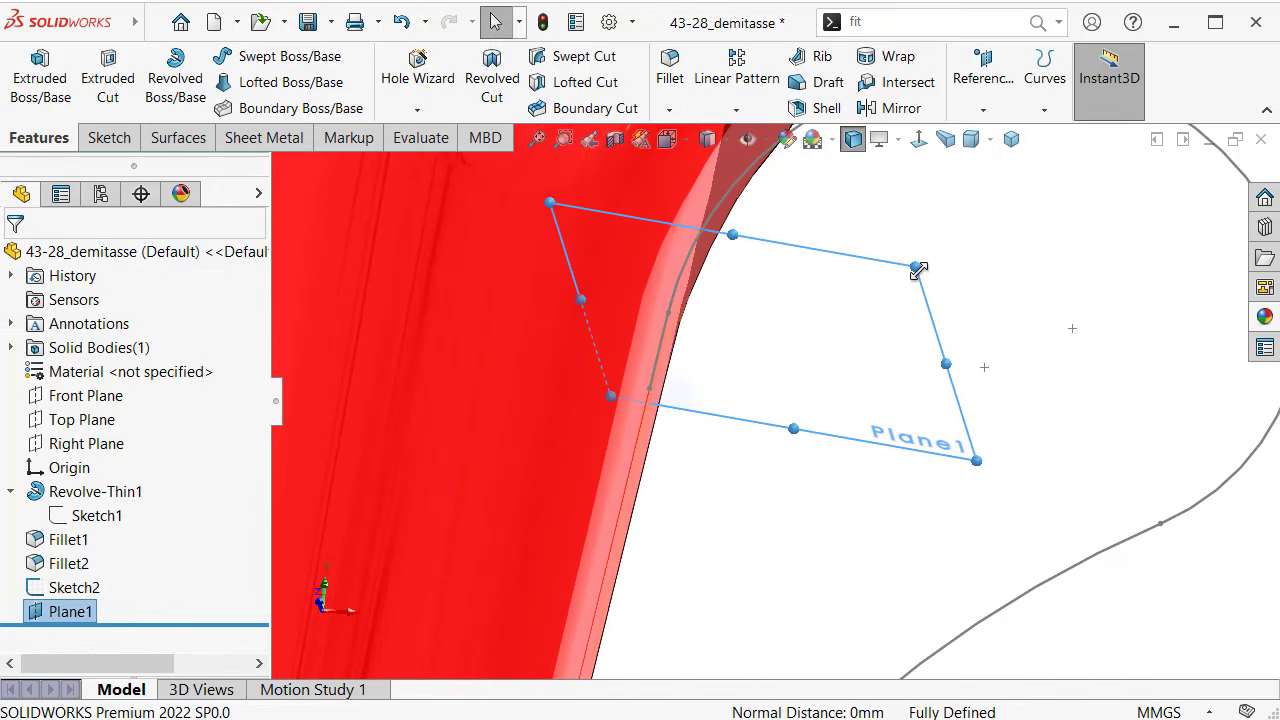
pyautogui.scroll(2, 714, 286)
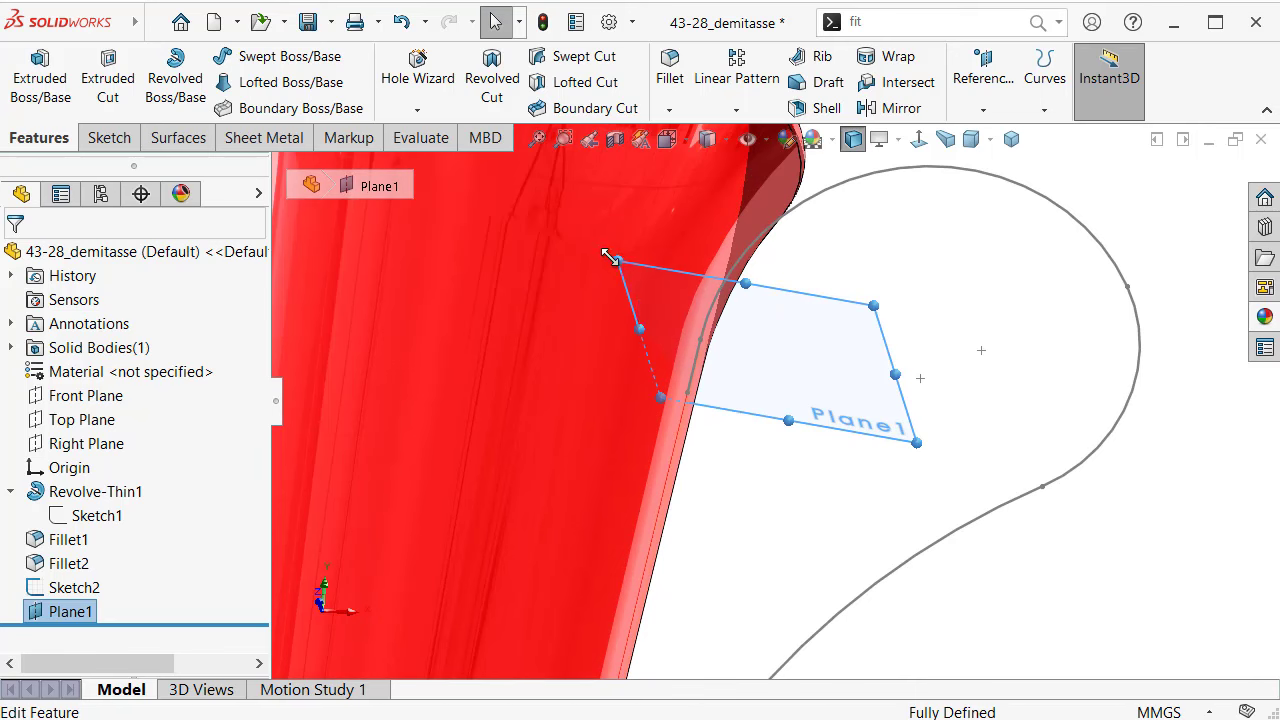
pyautogui.moveTo(610, 254)
pyautogui.mouseDown()
pyautogui.moveTo(528, 232)
pyautogui.moveTo(528, 212)
pyautogui.mouseUp()
pyautogui.scroll(2, 906, 332)
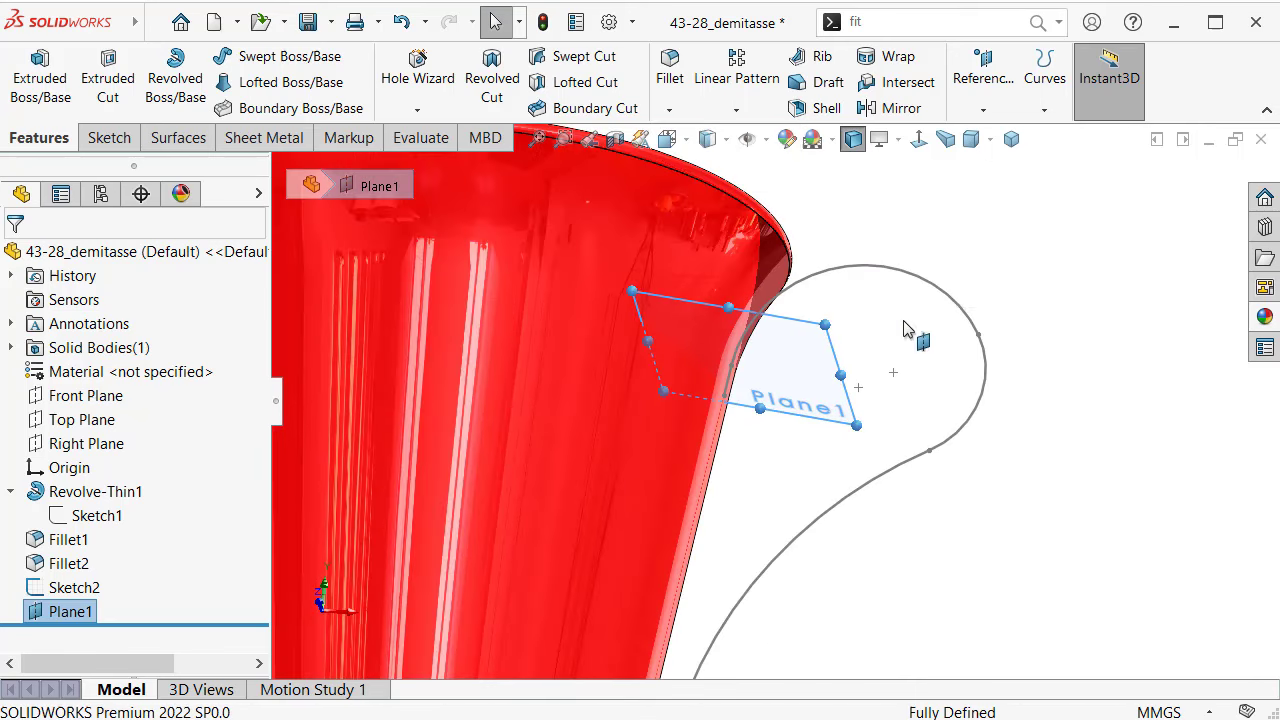
pyautogui.click(1011, 140)
pyautogui.scroll(-2, 929, 394)
pyautogui.click(940, 380)
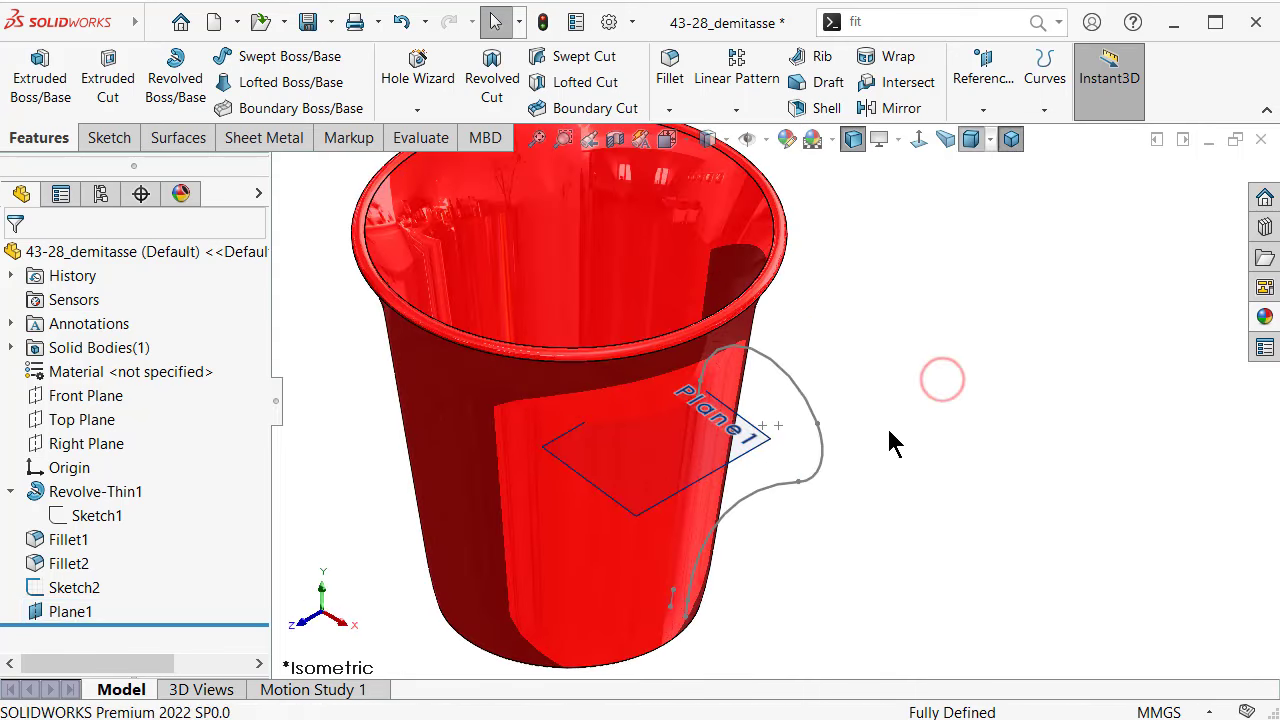
pyautogui.scroll(-2, 661, 494)
pyautogui.click(850, 390)
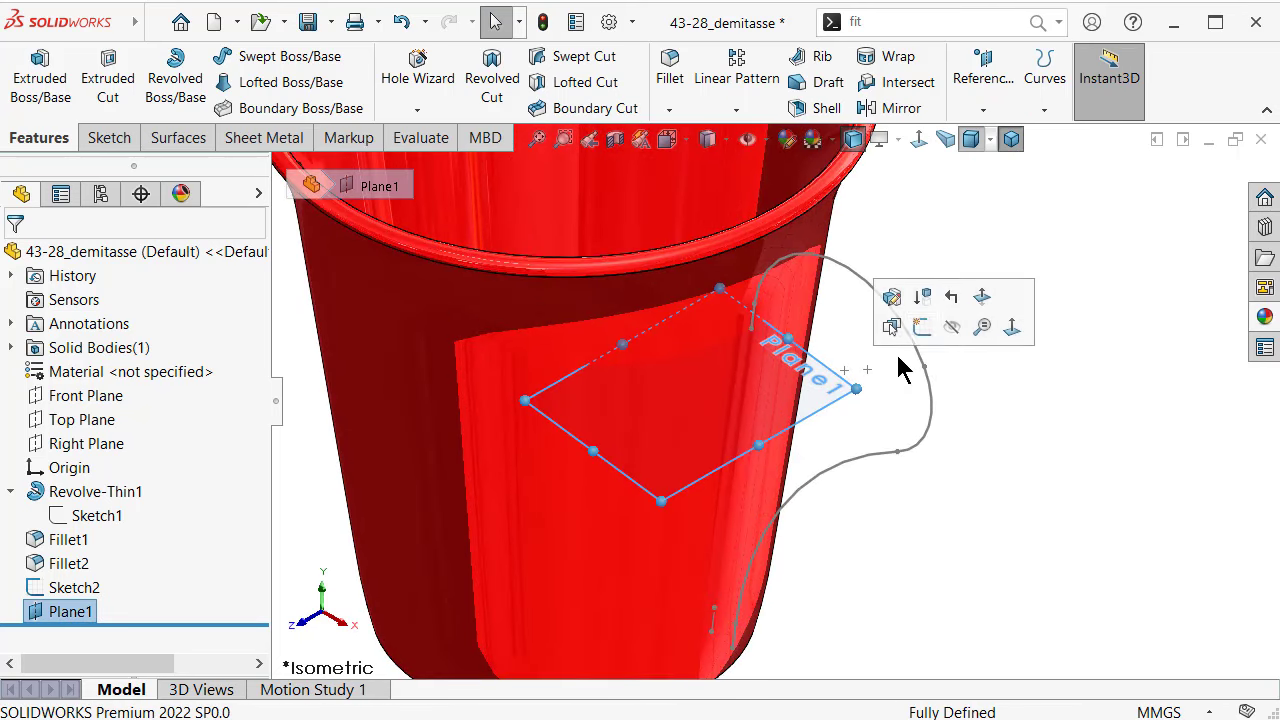
# Step: Open a new sketch on Plane1 and view it face-on
pyautogui.click(921, 328)
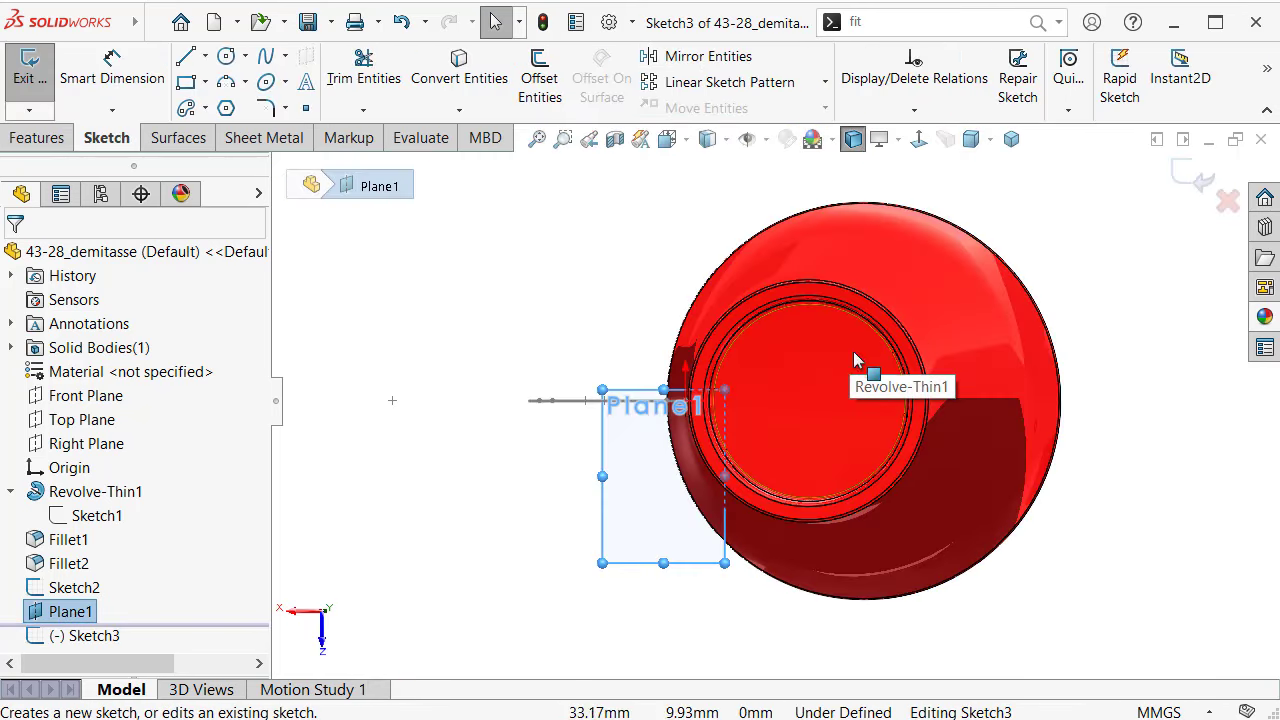
pyautogui.click(919, 140)
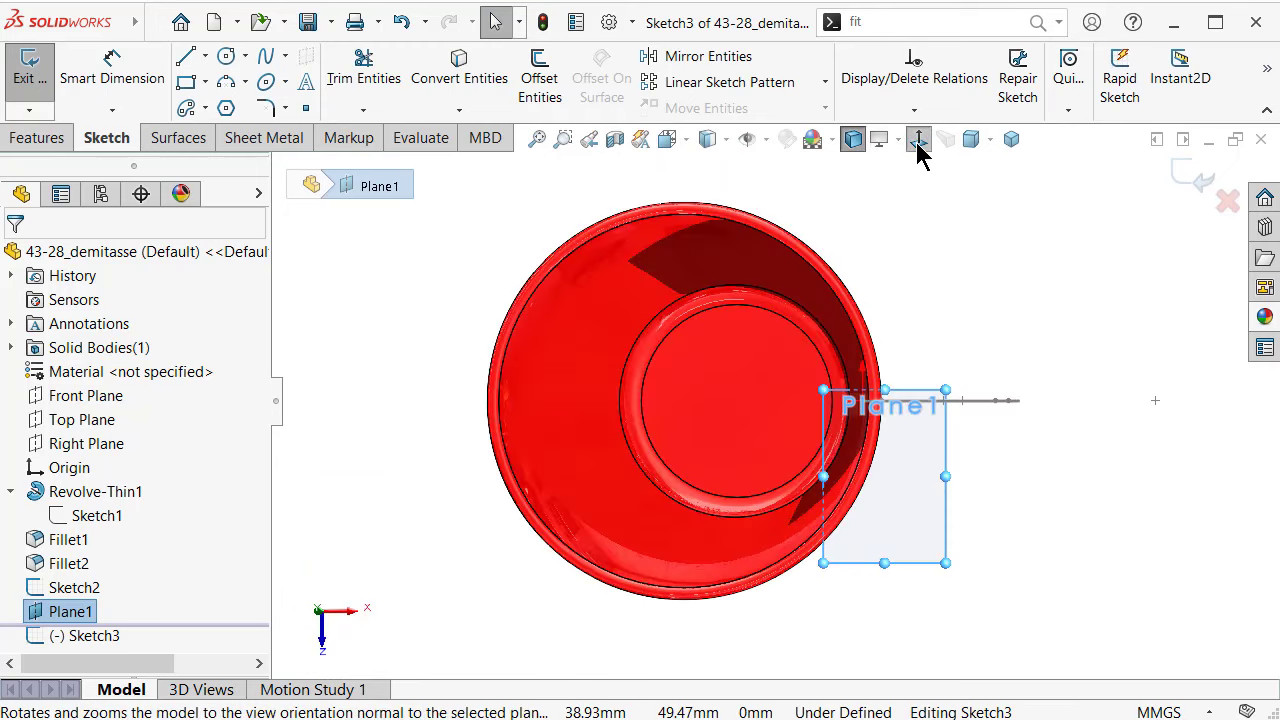
pyautogui.scroll(-5, 928, 448)
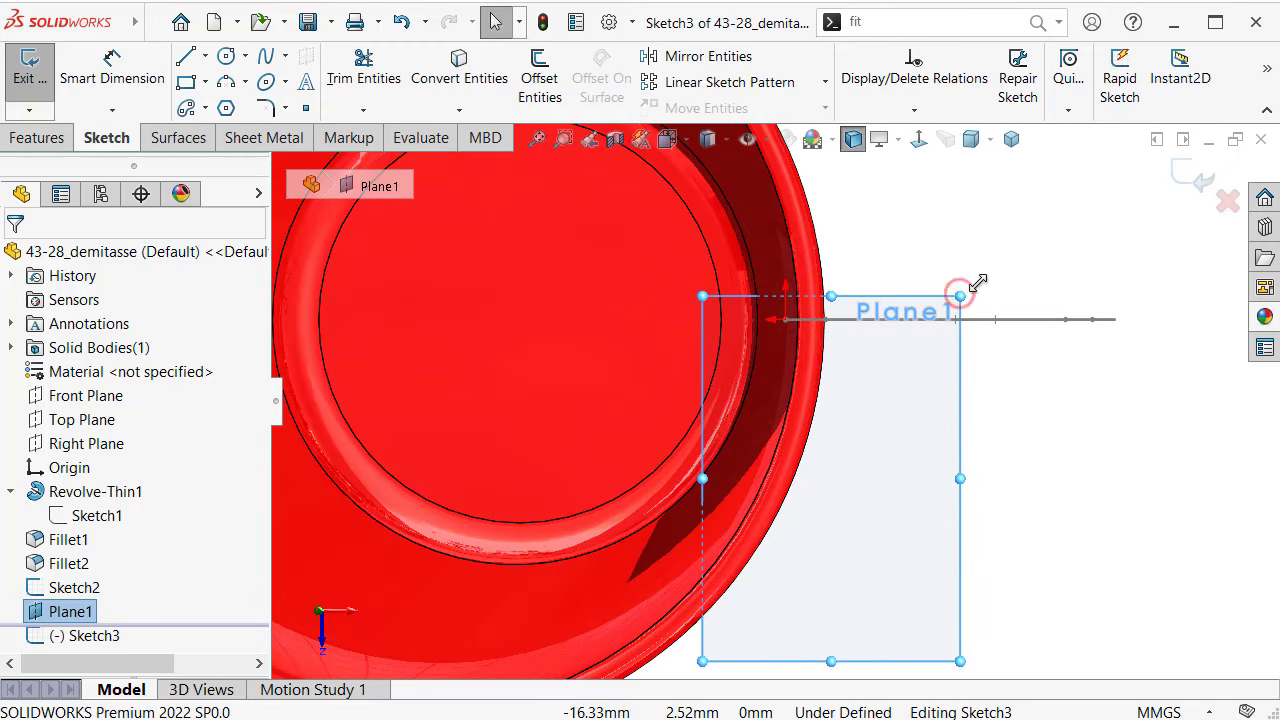
# Step: Drag Plane1's corners outward to enlarge its outline around the cup
pyautogui.moveTo(975, 280); pyautogui.dragTo(1020, 188)
pyautogui.scroll(2, 857, 271)
pyautogui.scroll(2, 752, 278)
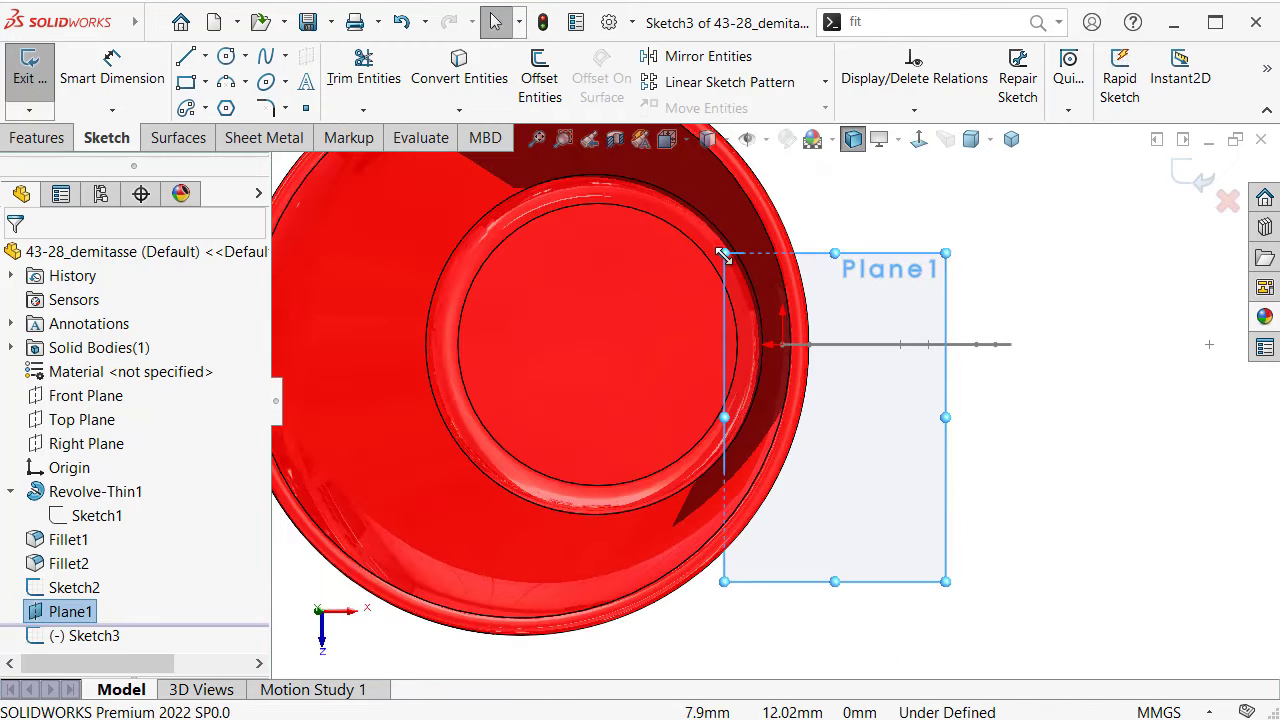
pyautogui.moveTo(724, 255)
pyautogui.mouseDown()
pyautogui.moveTo(608, 200)
pyautogui.moveTo(607, 179)
pyautogui.mouseUp()
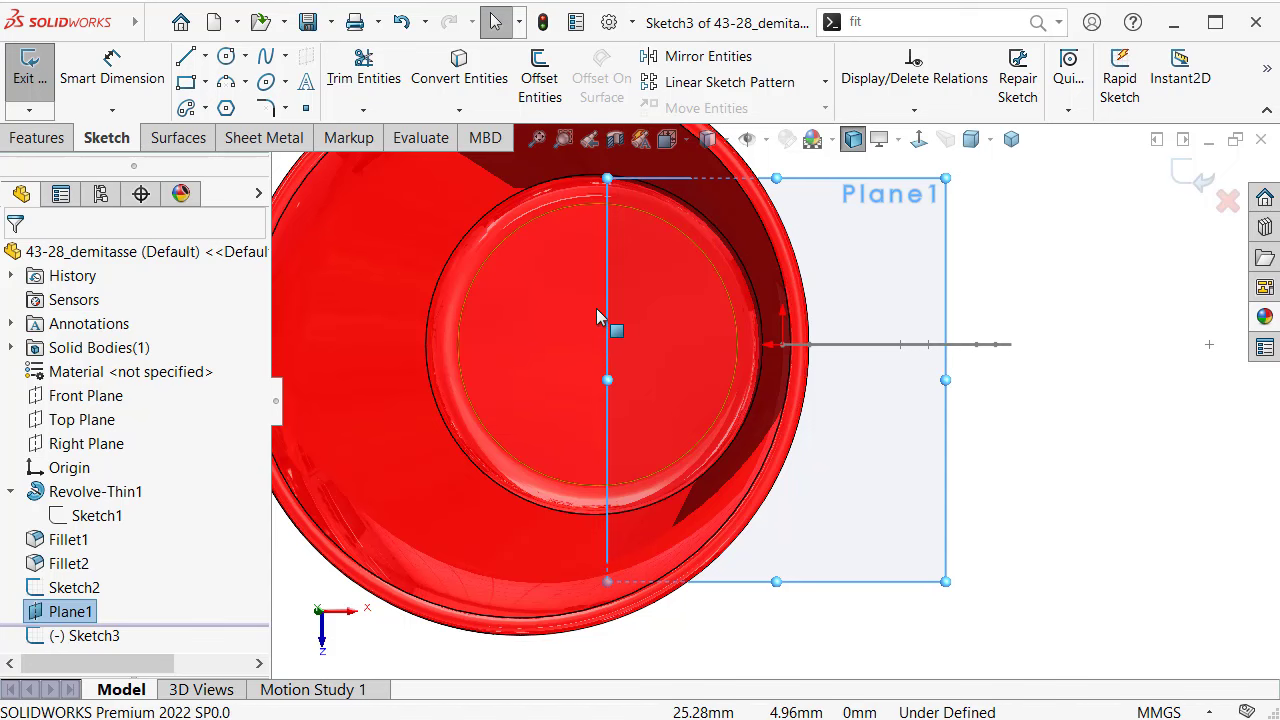
pyautogui.scroll(3, 828, 505)
pyautogui.scroll(-4, 771, 357)
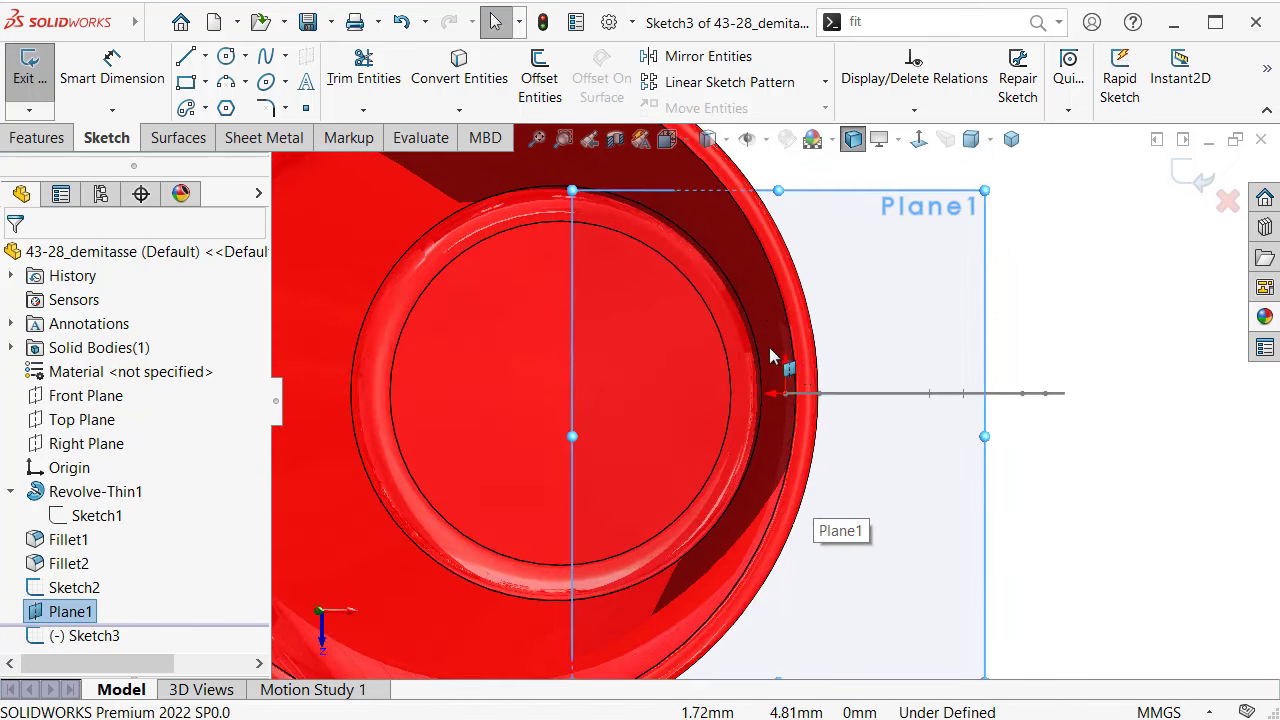
pyautogui.scroll(-2, 838, 405)
pyautogui.scroll(1, 838, 393)
pyautogui.press('s')
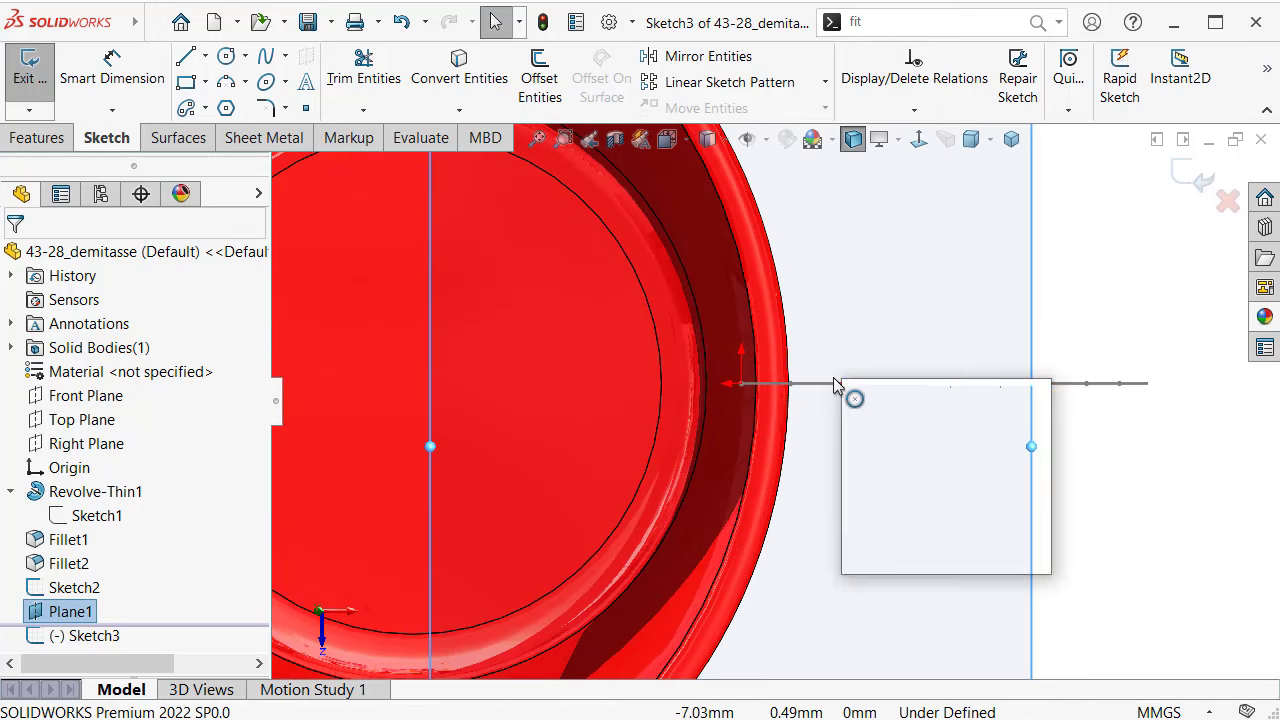
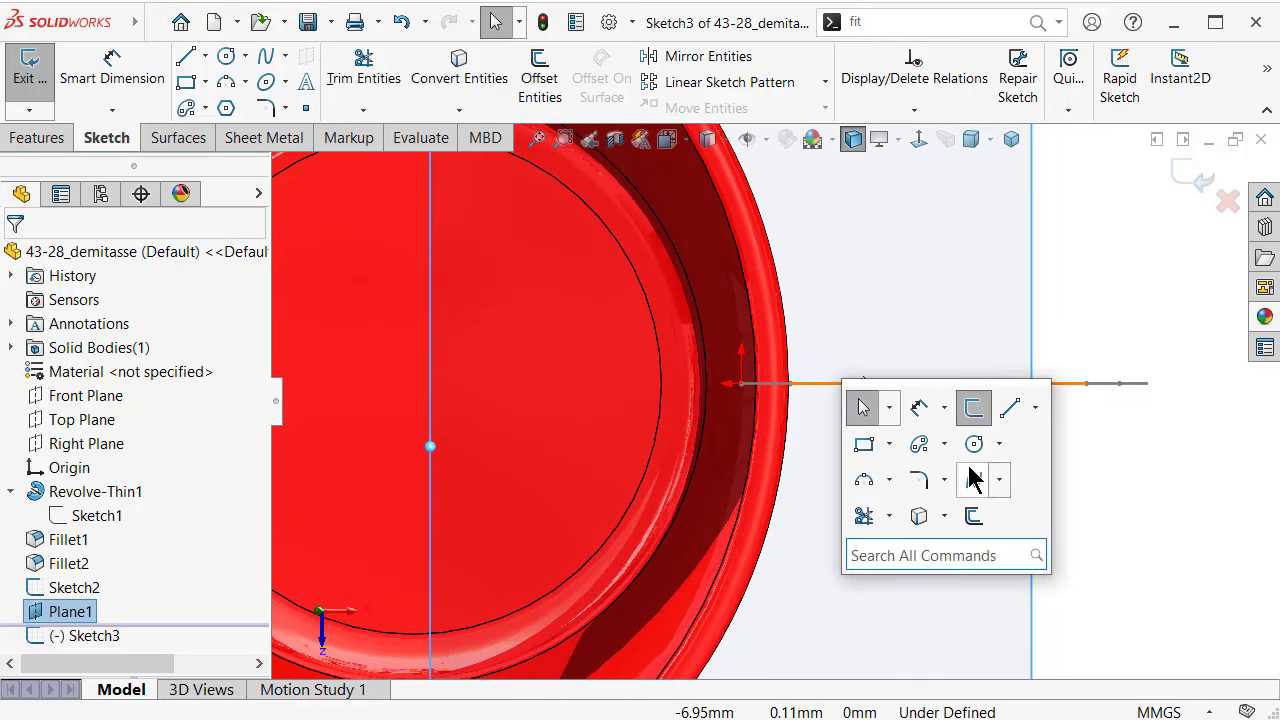
# Step: Draw a vertical ellipse centred on the horizontal path line where it meets the cup's rim
pyautogui.click(267, 82)
pyautogui.scroll(-1, 815, 405)
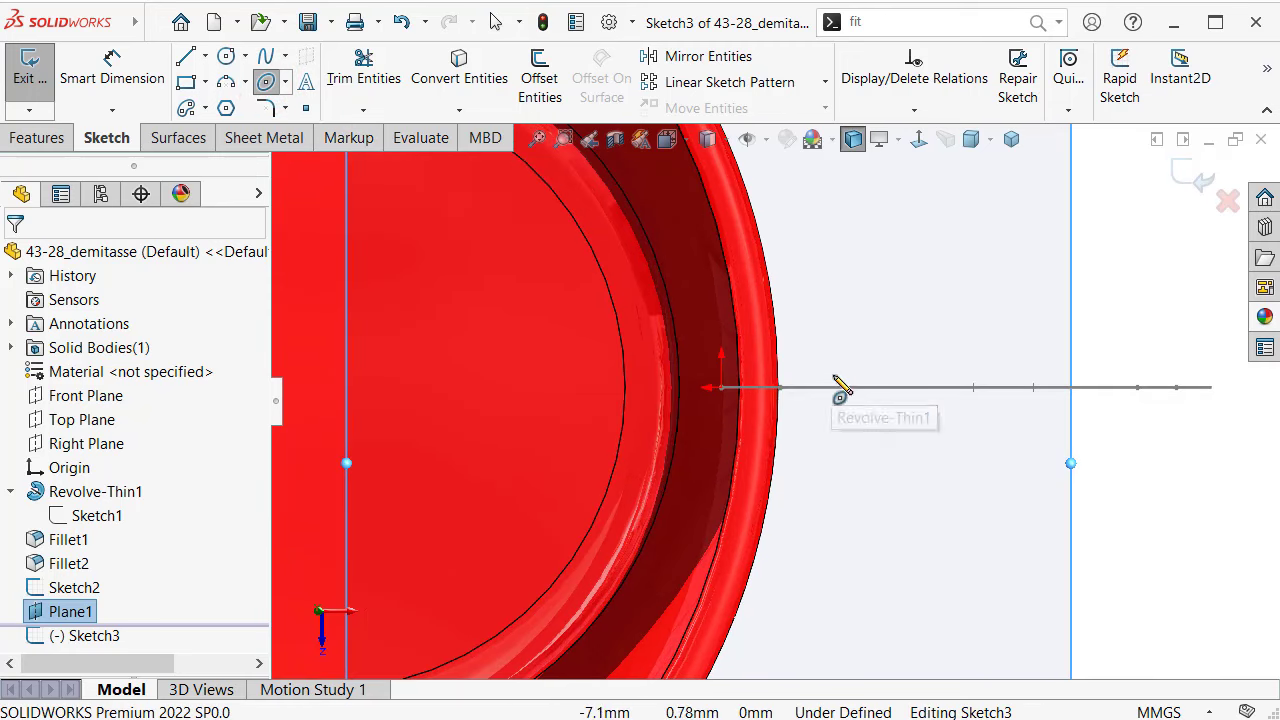
pyautogui.scroll(2, 841, 425)
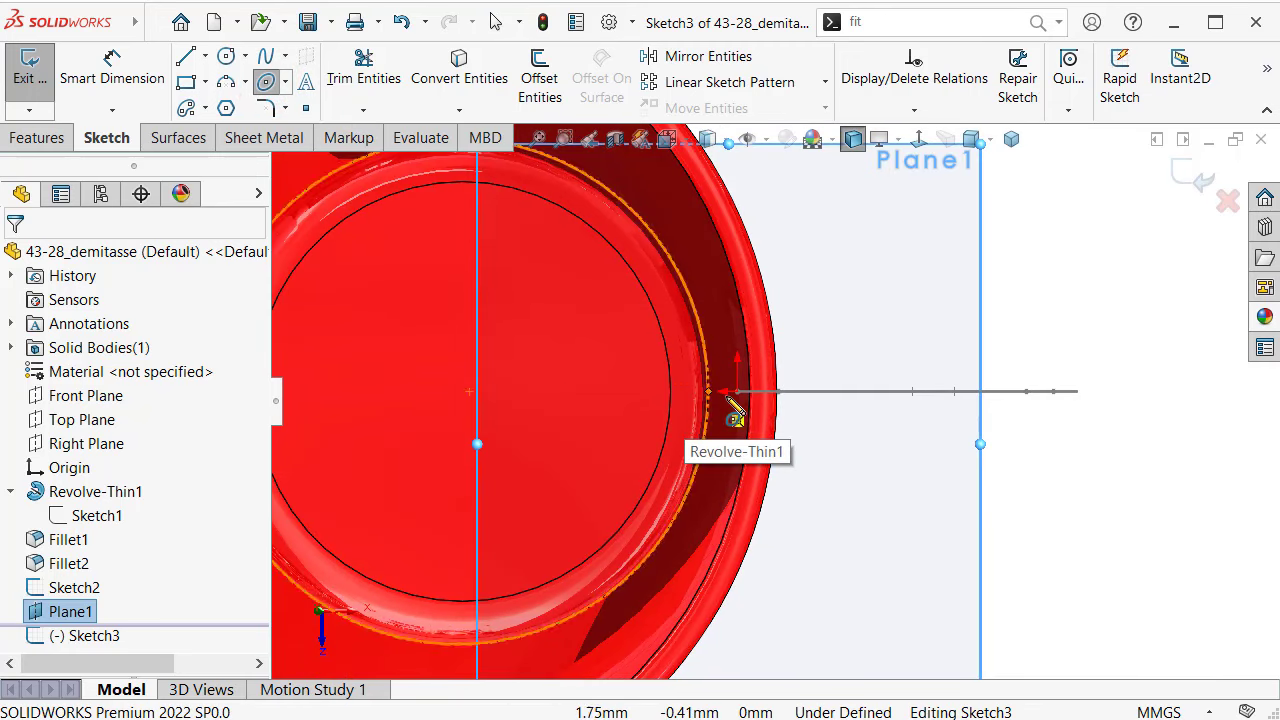
pyautogui.scroll(-3, 740, 395)
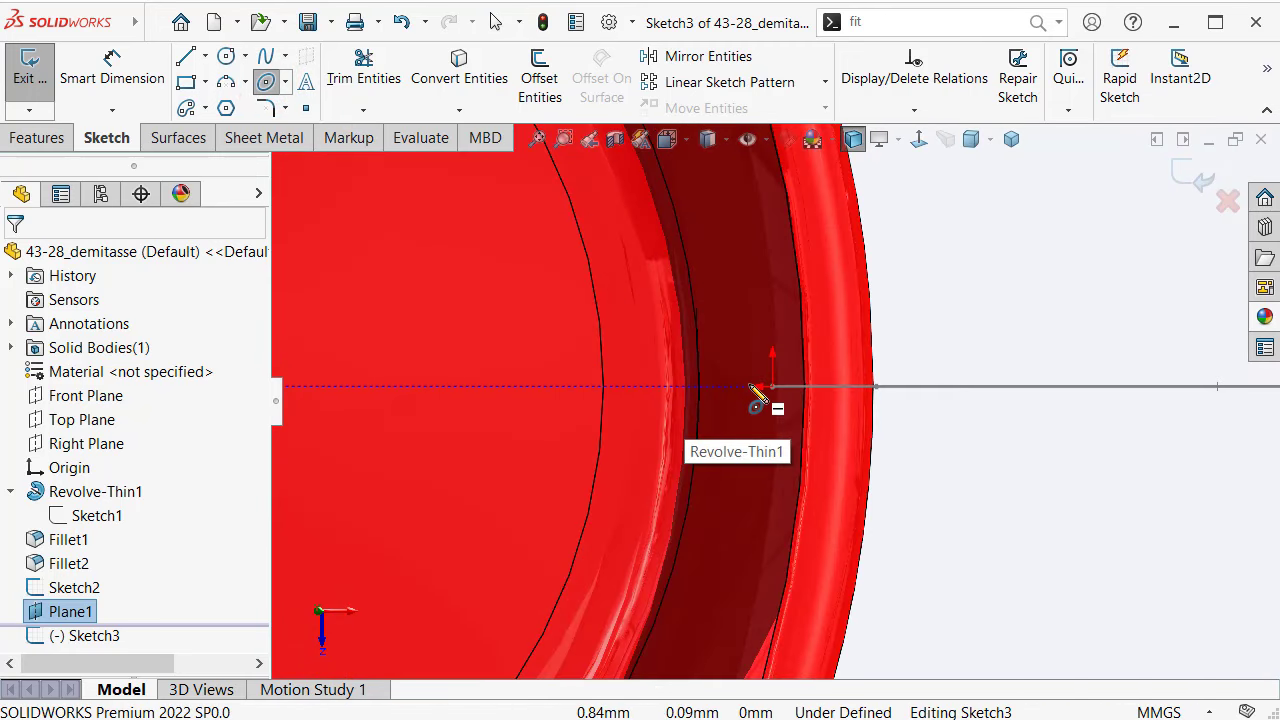
pyautogui.click(831, 391)
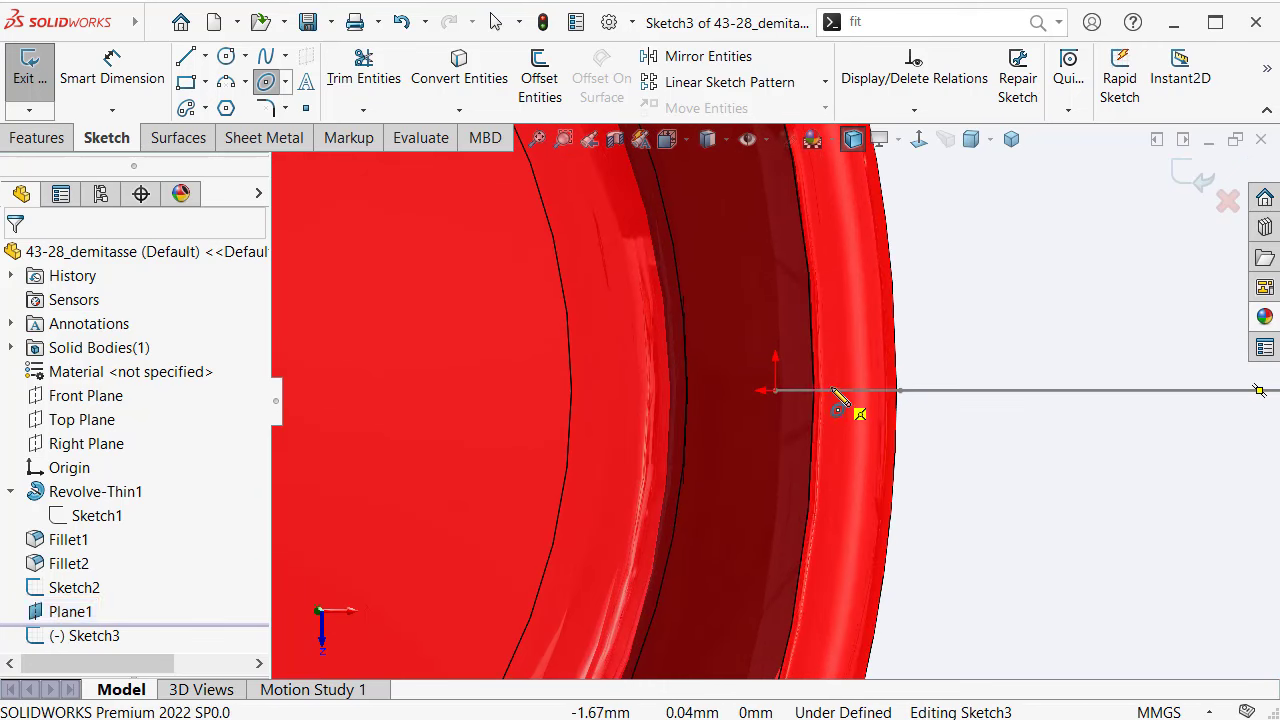
pyautogui.click(836, 285)
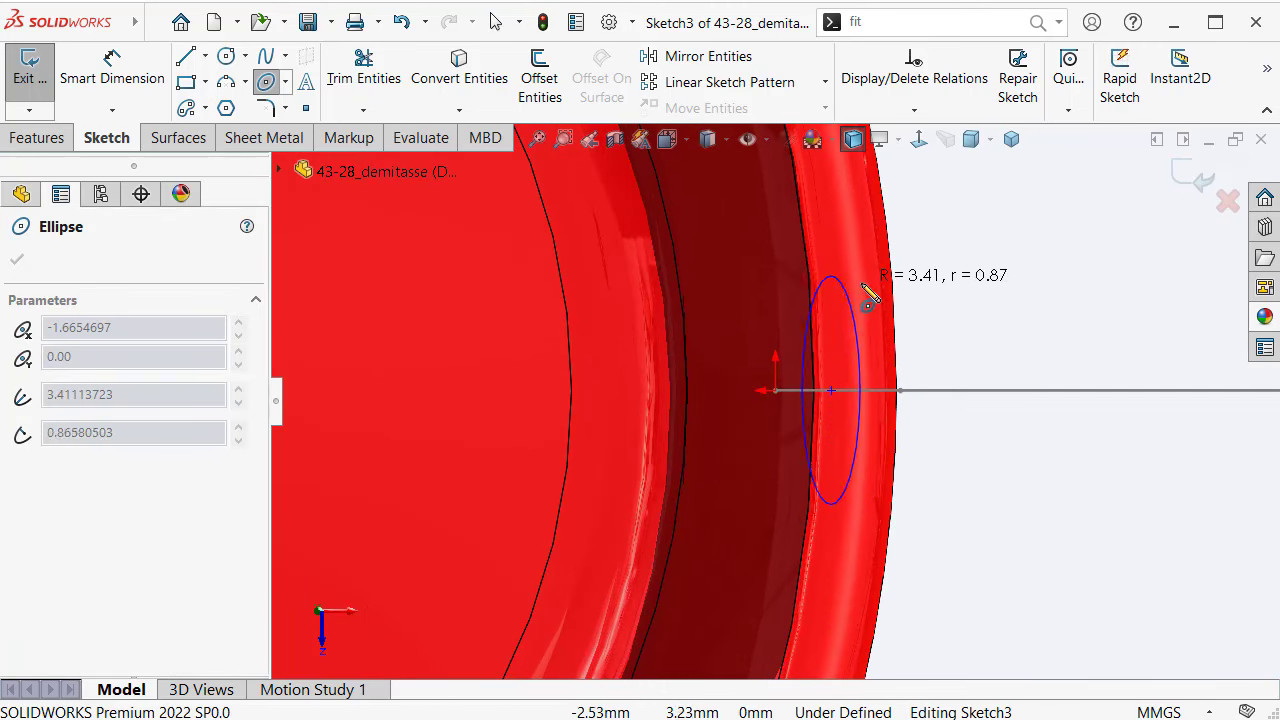
pyautogui.click(893, 309)
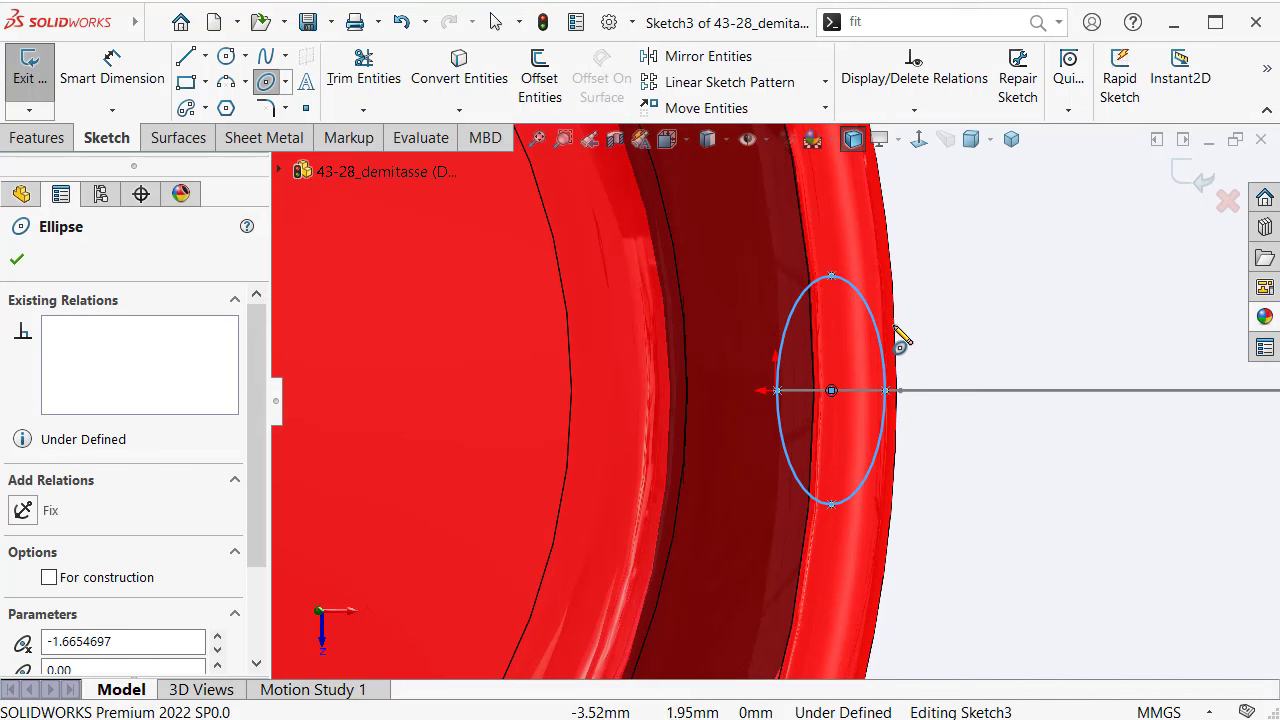
pyautogui.press('s')
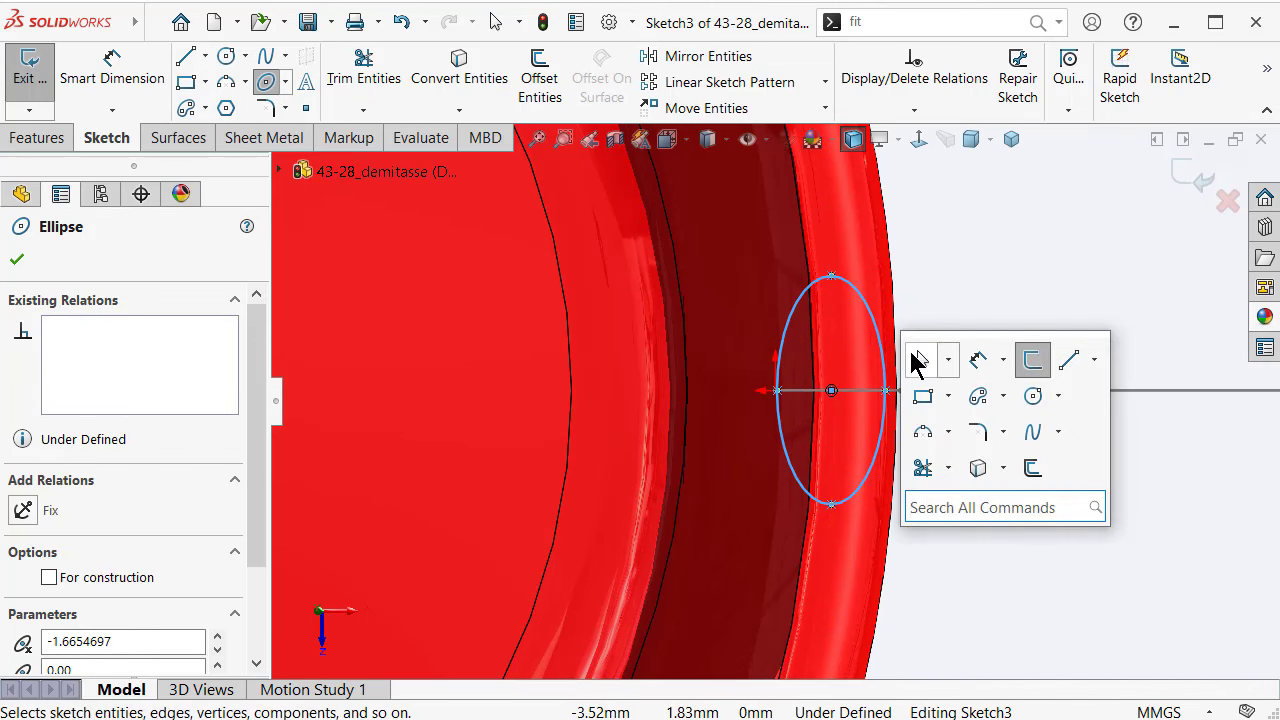
# Step: Dimension the ellipse's top-to-bottom vertices to 10 mm
pyautogui.click(978, 360)
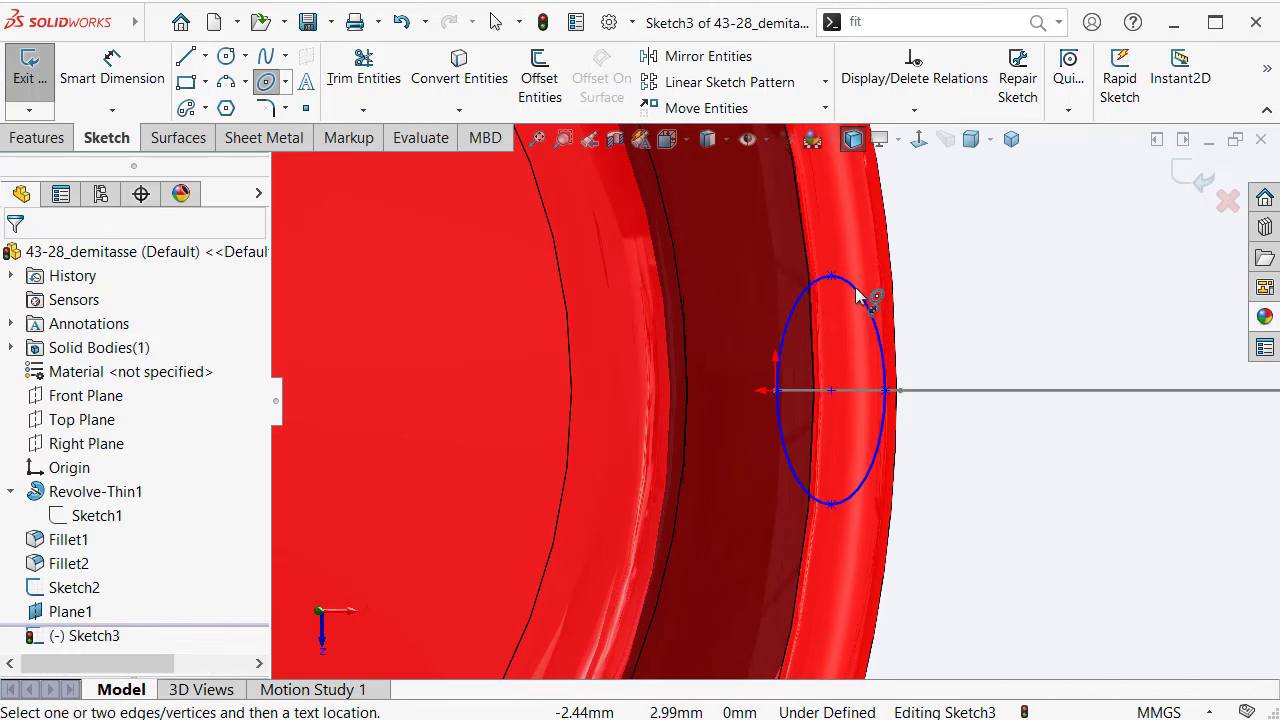
pyautogui.click(831, 277)
pyautogui.click(831, 504)
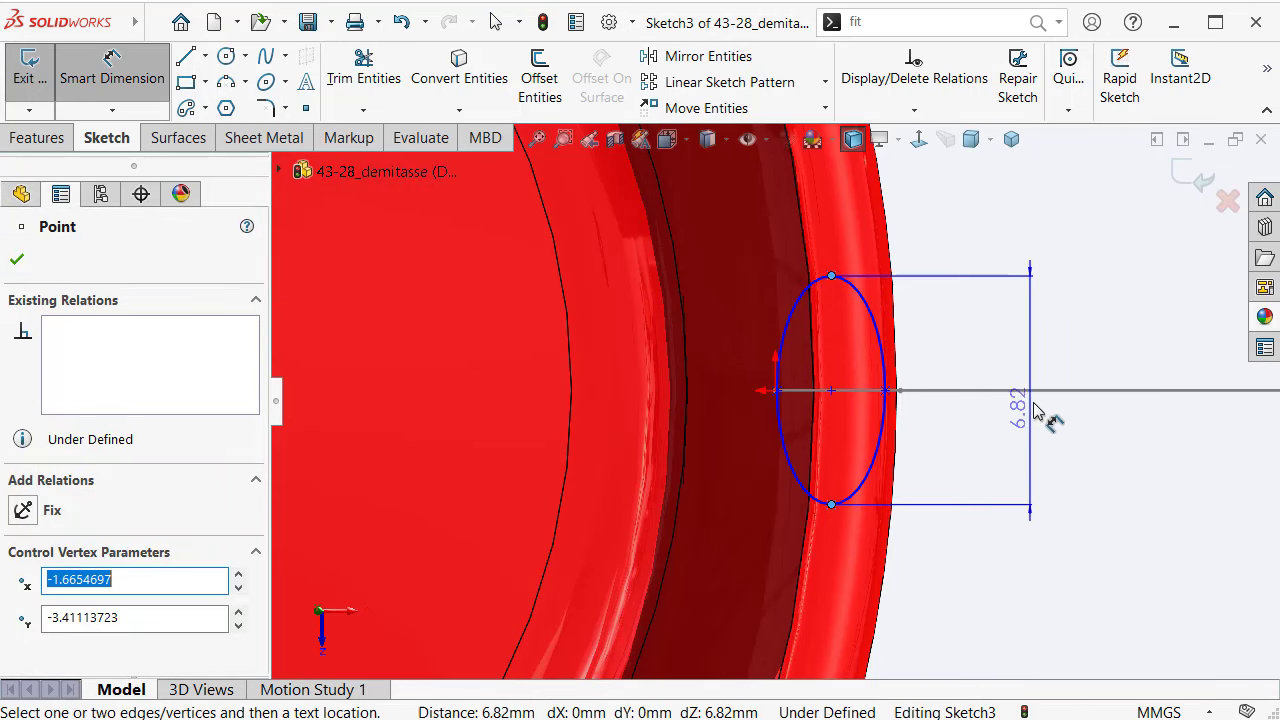
pyautogui.click(1035, 340)
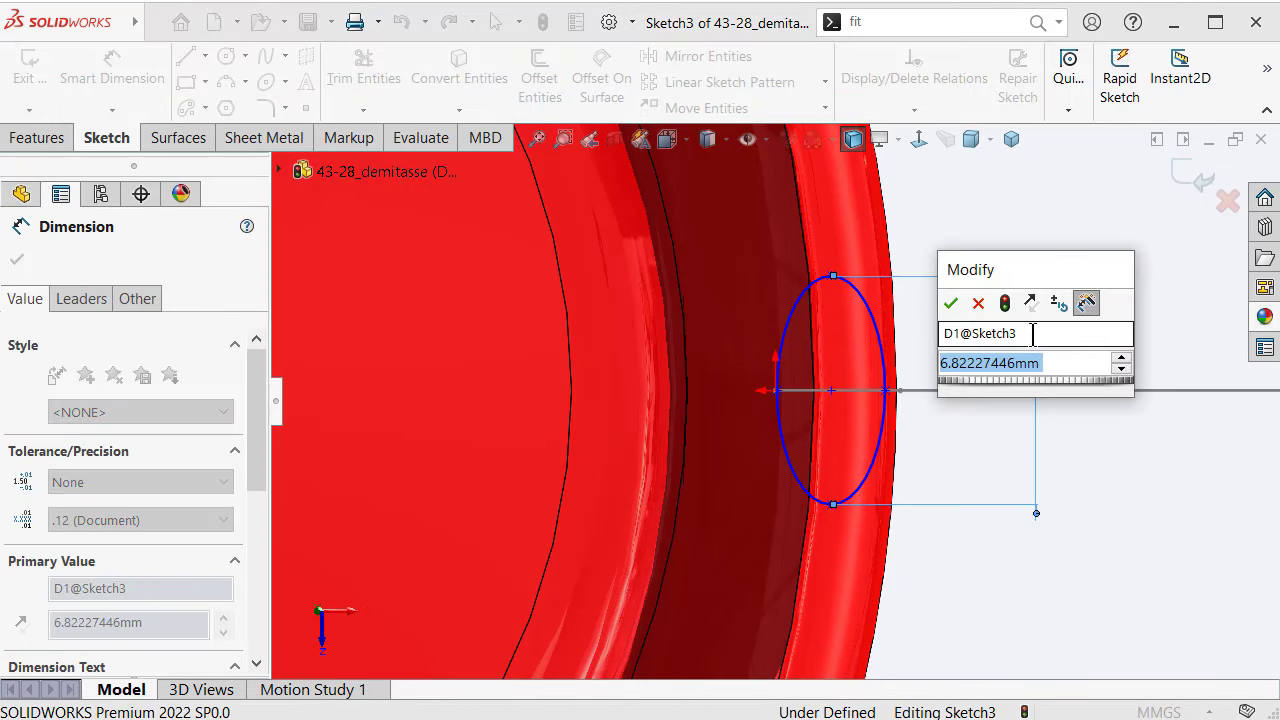
pyautogui.write('10')
pyautogui.press('Return')
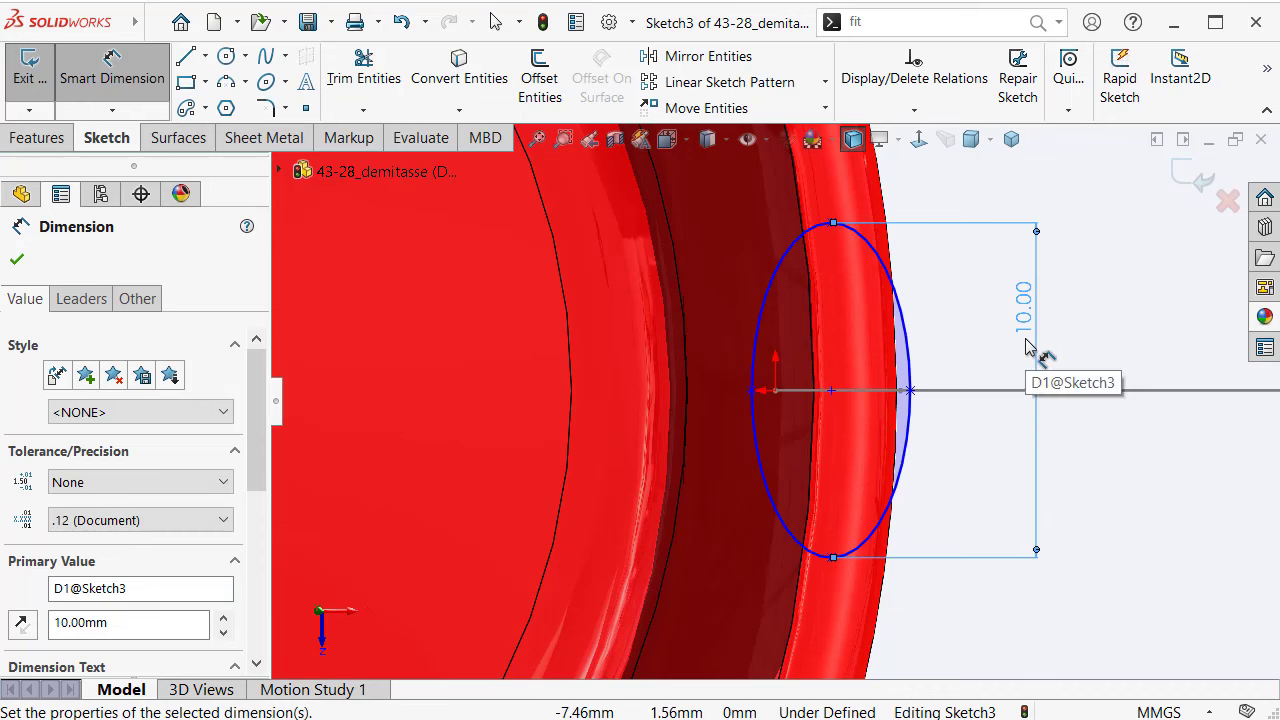
pyautogui.press('Escape')
# Step: Make the ellipse's left and right vertices horizontally level
pyautogui.click(912, 393)
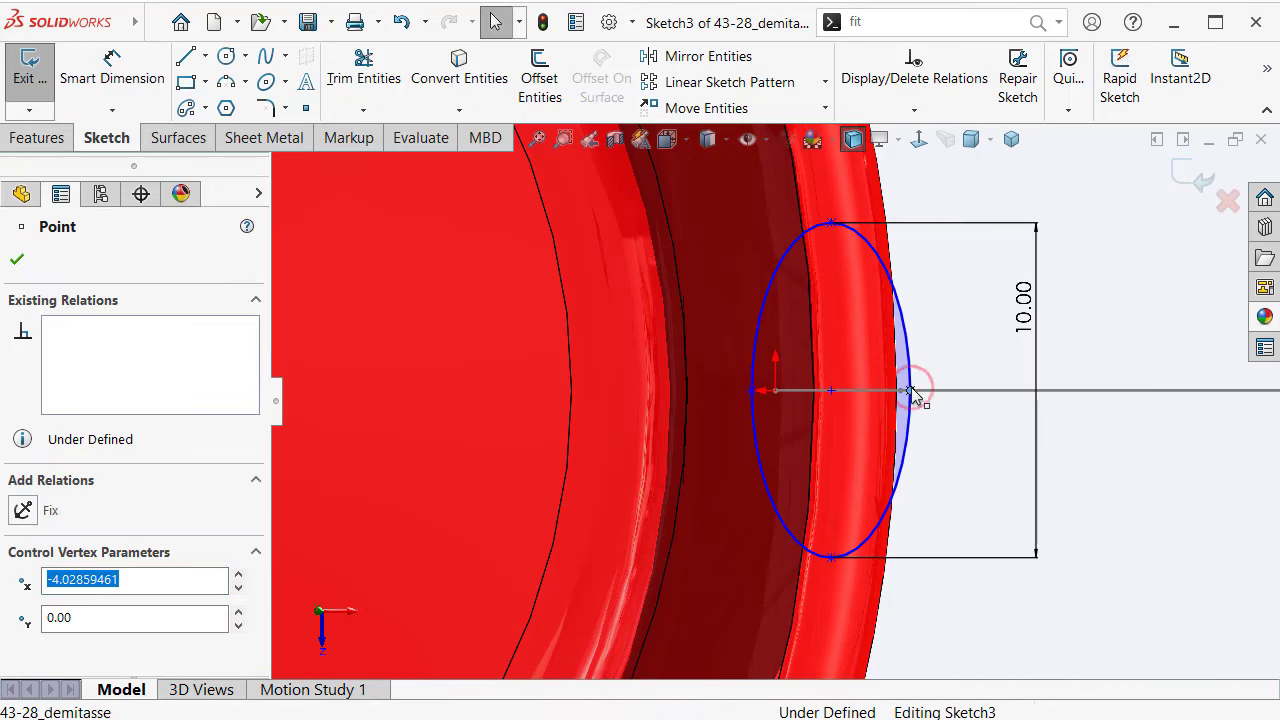
pyautogui.keyDown('ctrl'); pyautogui.click(752, 391); pyautogui.keyUp('ctrl')
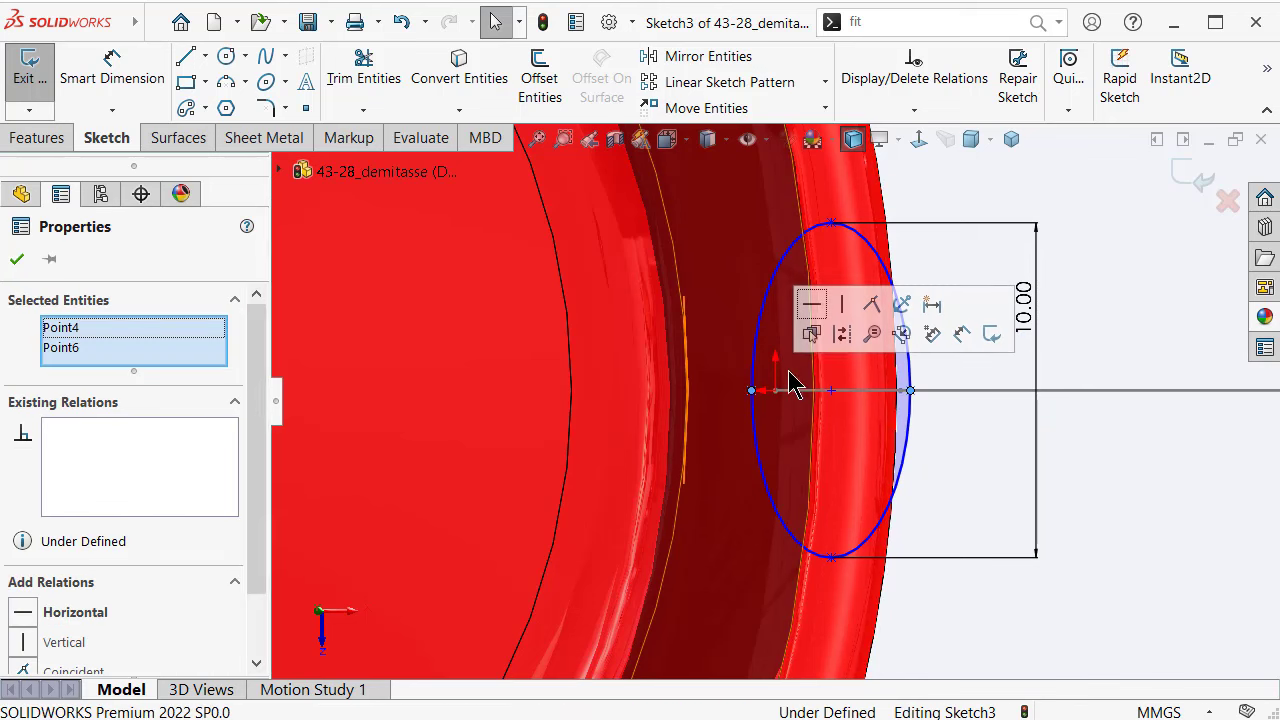
pyautogui.click(814, 314)
pyautogui.press('z')
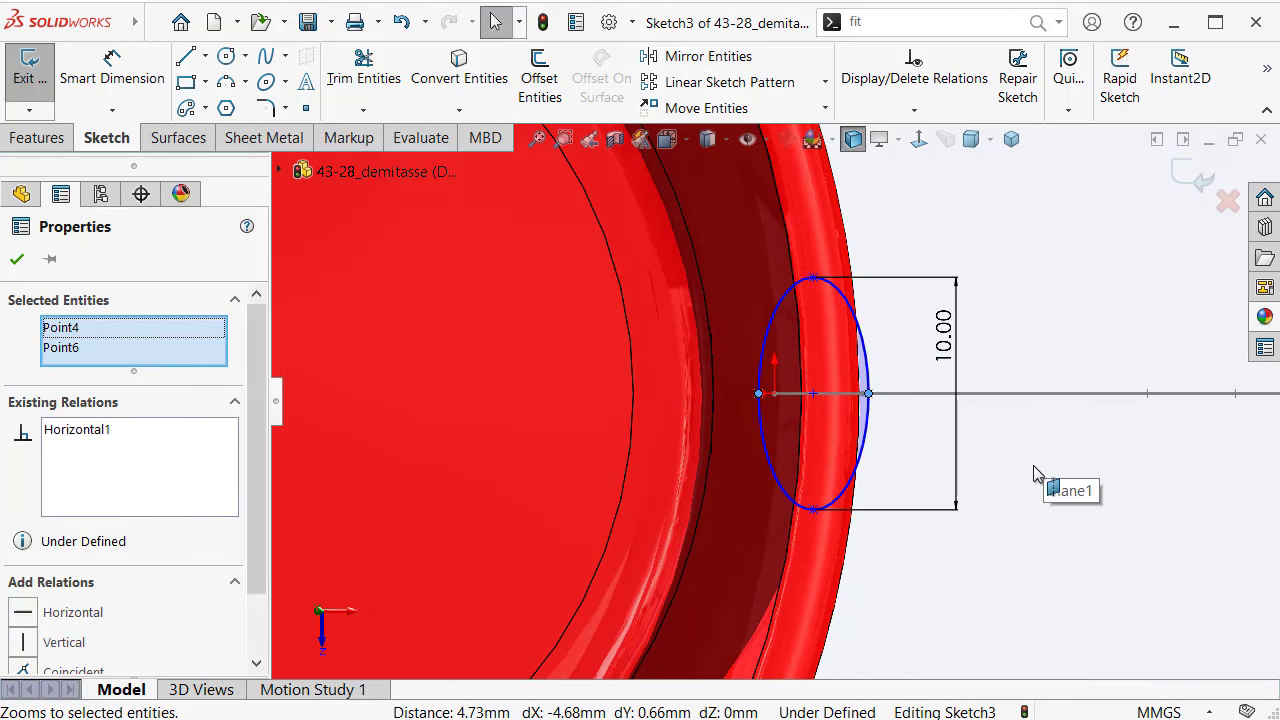
# Step: Dimension the ellipse's left-to-right vertices to 4 mm
pyautogui.press('s')
pyautogui.click(1110, 497)
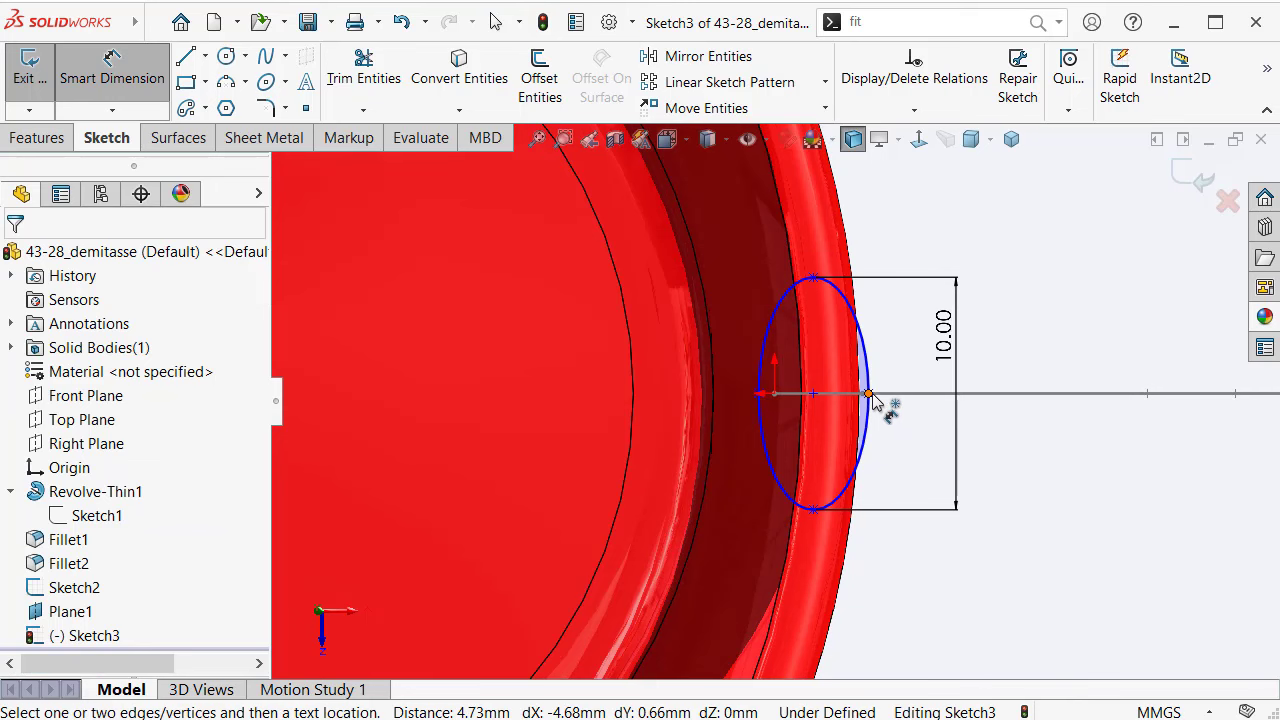
pyautogui.click(767, 398)
pyautogui.click(868, 393)
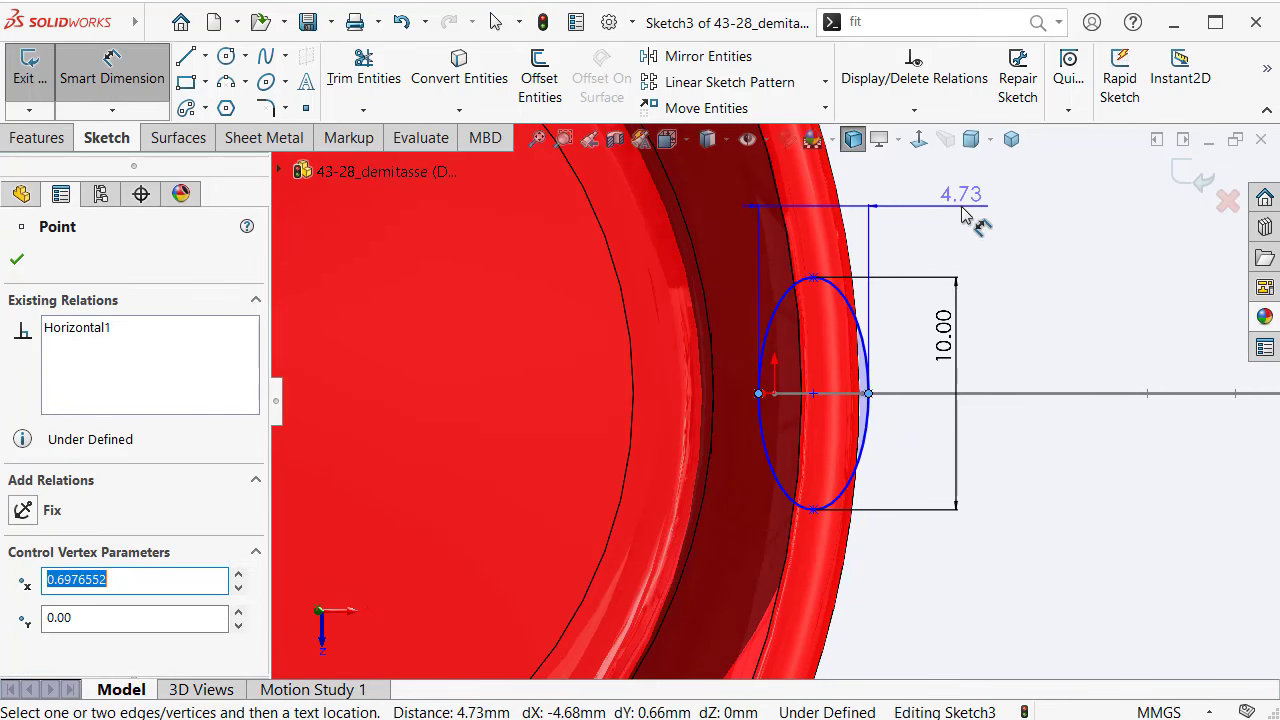
pyautogui.click(968, 214)
pyautogui.write('4')
pyautogui.press('Return')
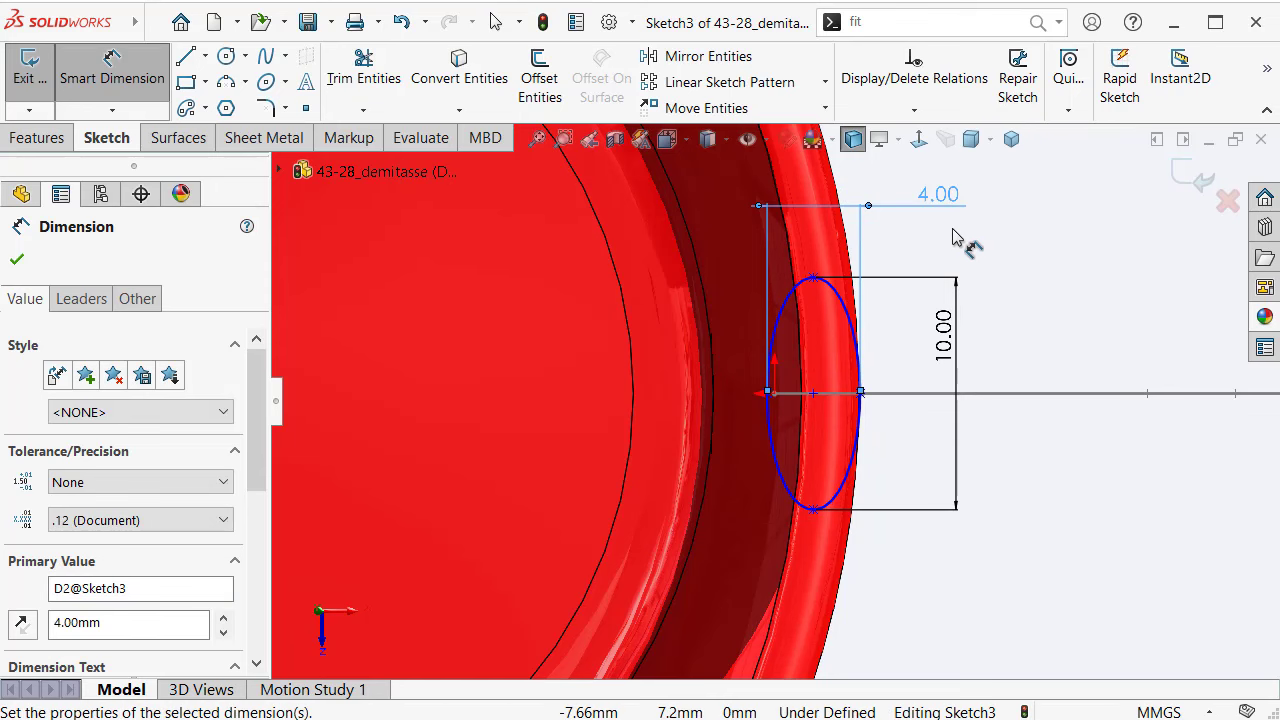
# Step: Zoom around the ellipse centre and select the part origin, adjusting which items are shown
pyautogui.click(813, 395)
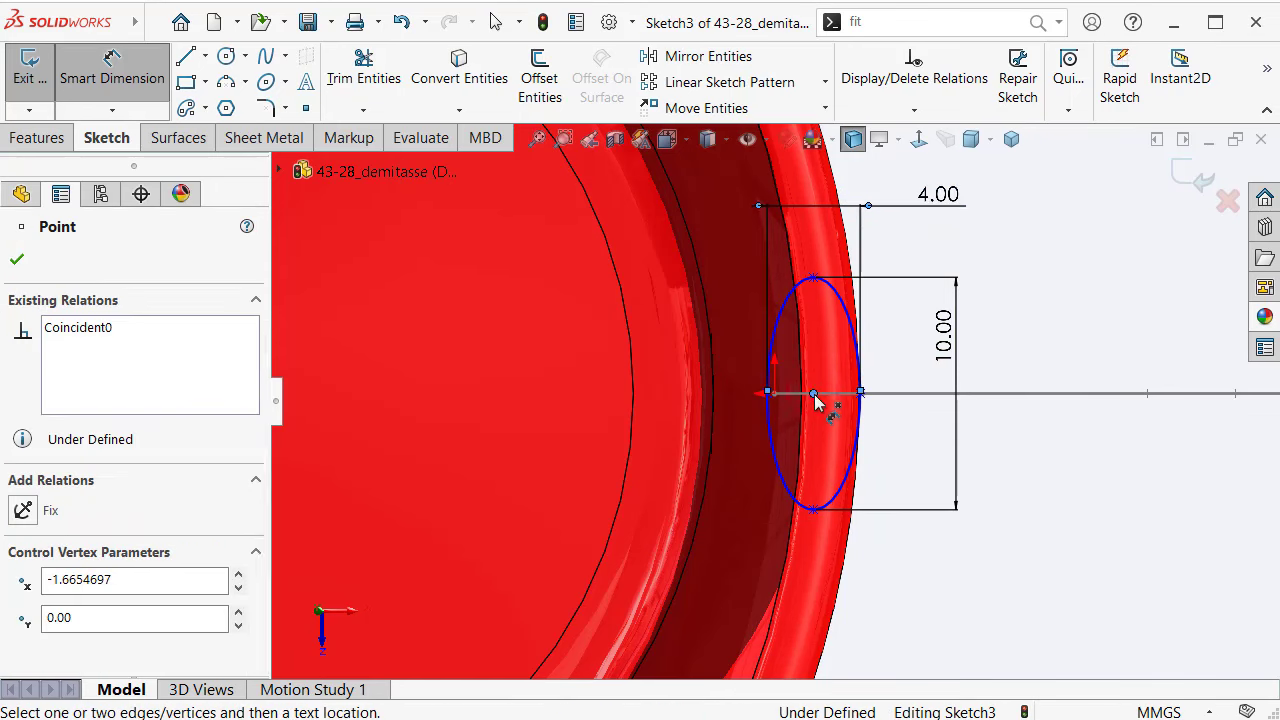
pyautogui.scroll(2, 709, 431)
pyautogui.scroll(2, 589, 426)
pyautogui.scroll(2, 584, 440)
pyautogui.scroll(-2, 600, 445)
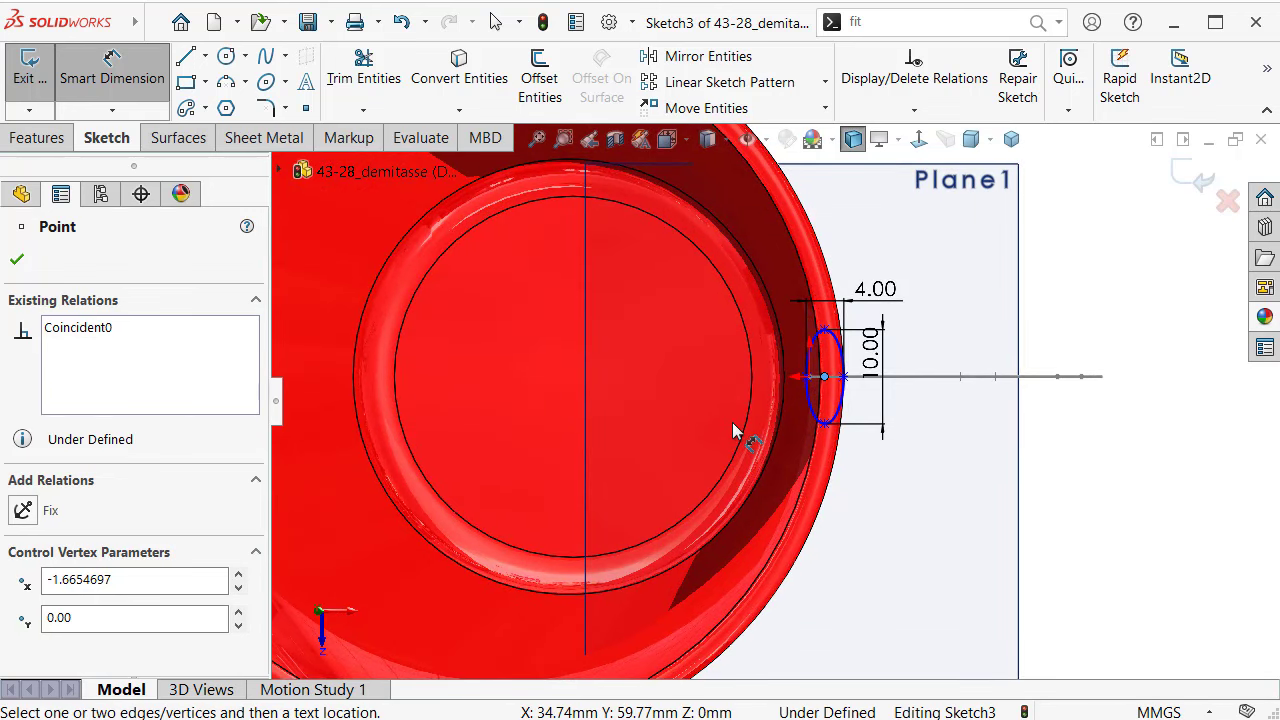
pyautogui.scroll(2, 584, 400)
pyautogui.scroll(-1, 612, 404)
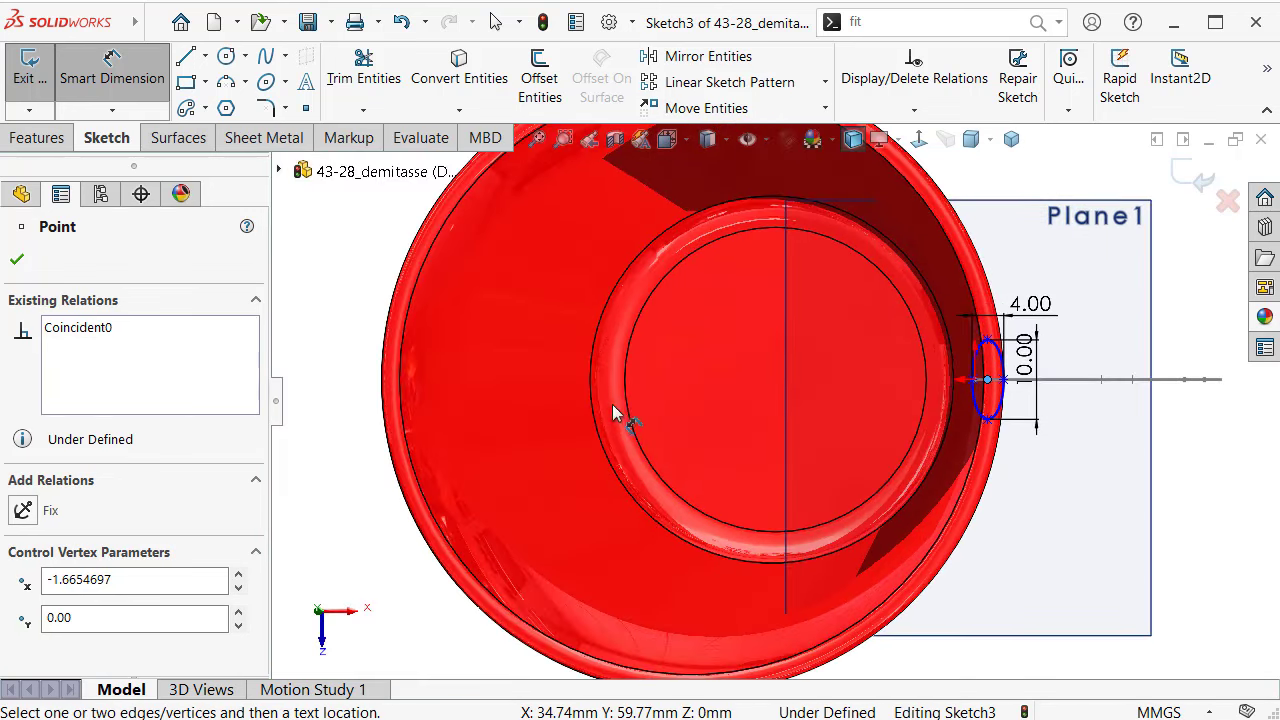
pyautogui.scroll(1, 586, 369)
pyautogui.press('Escape')
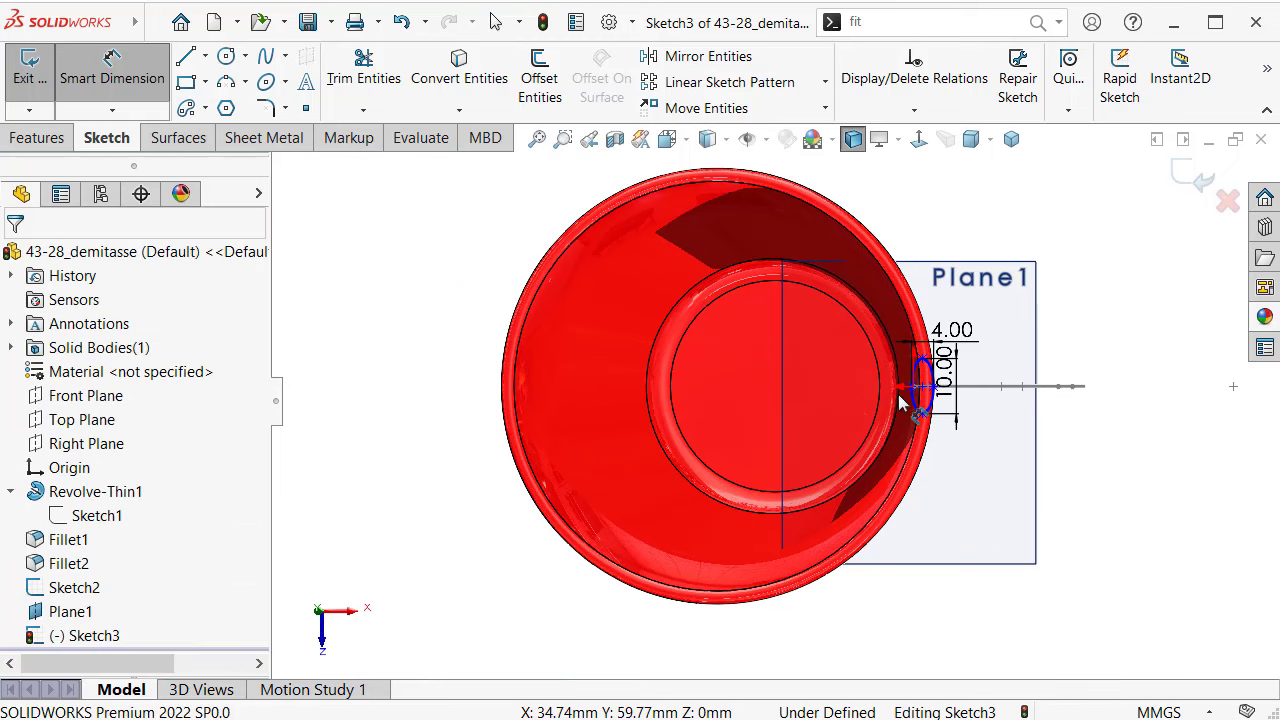
pyautogui.press('Escape')
pyautogui.scroll(-3, 915, 385)
pyautogui.scroll(2, 780, 400)
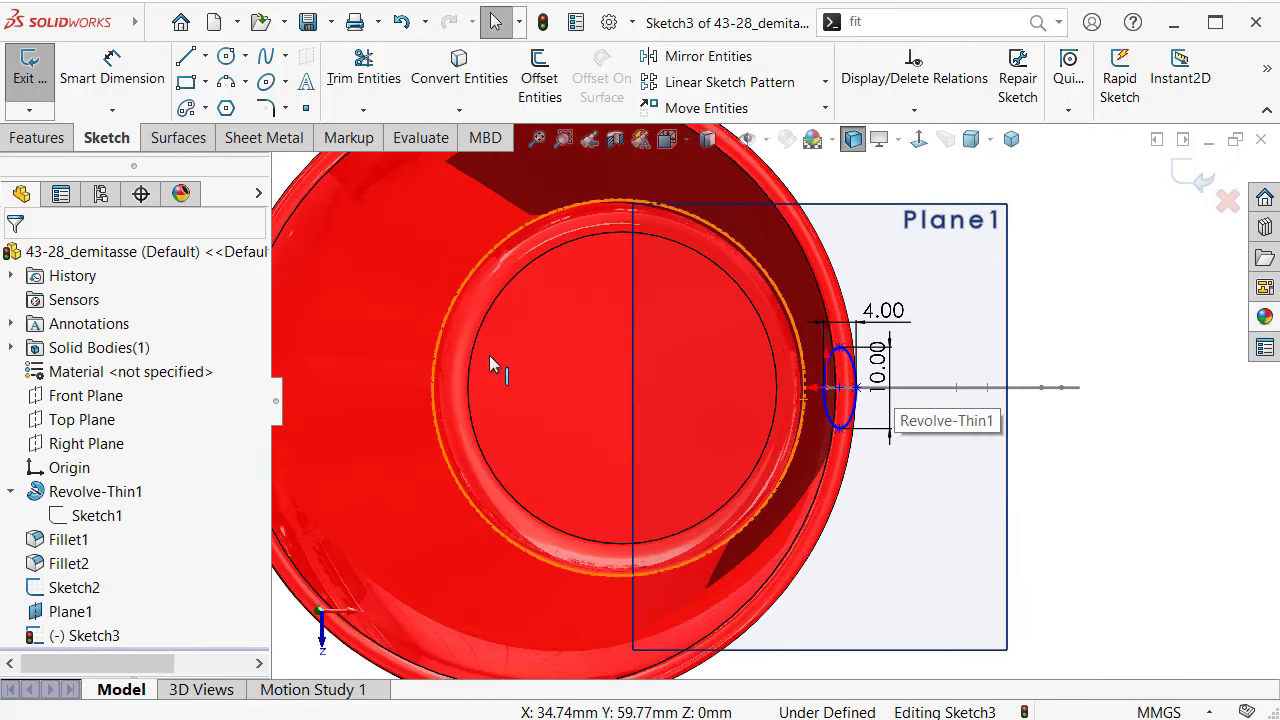
pyautogui.click(80, 482)
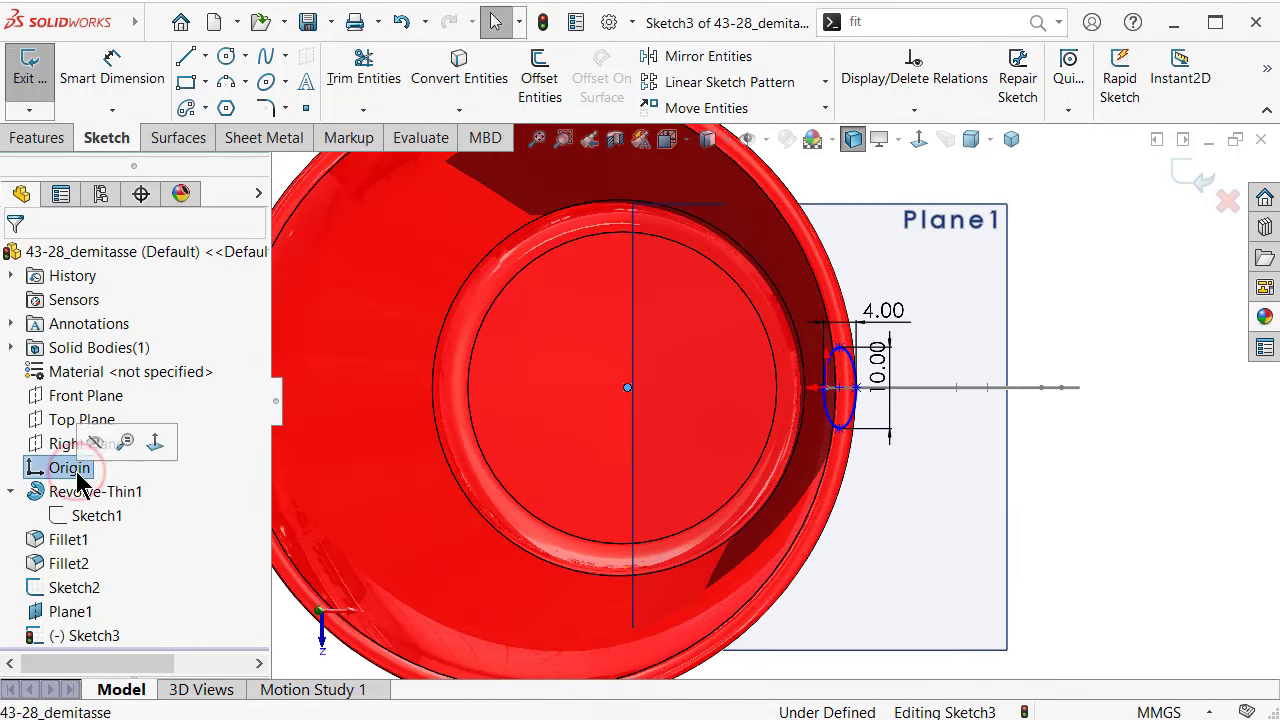
pyautogui.click(749, 138)
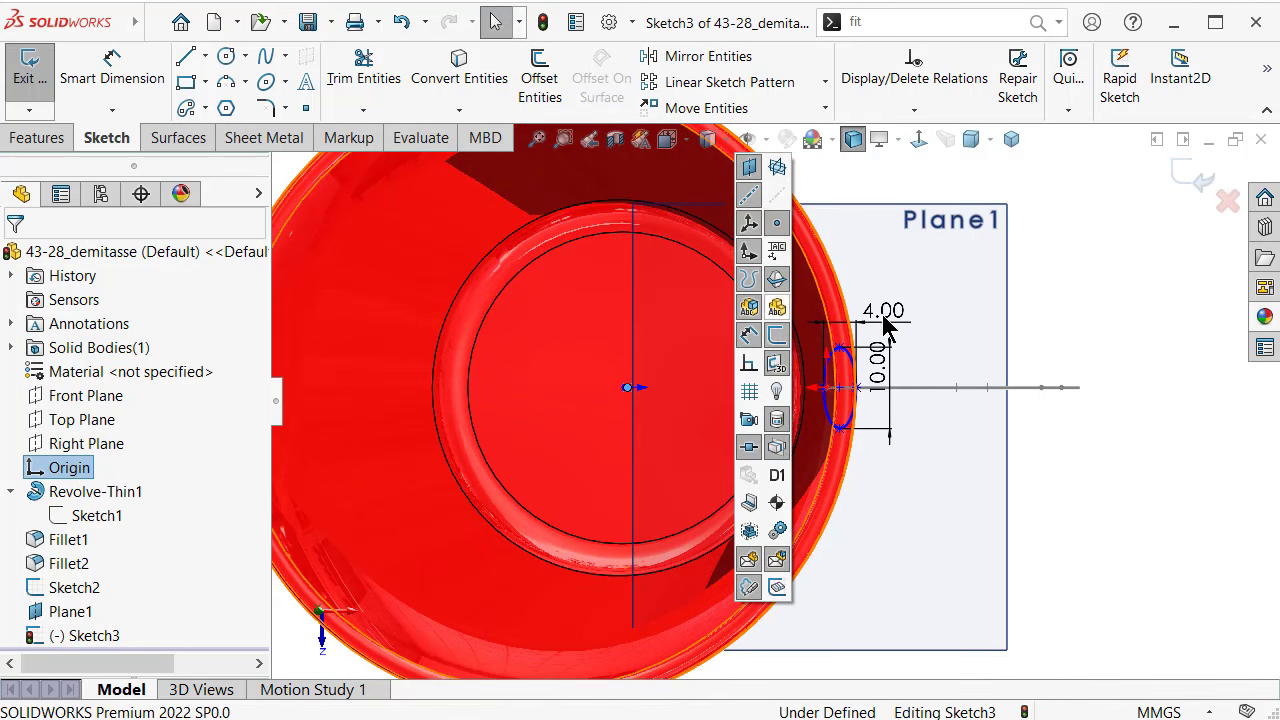
# Step: Dimension the ellipse centre 26.25 mm from the cup's origin and view the sketch face-on
pyautogui.click(120, 75)
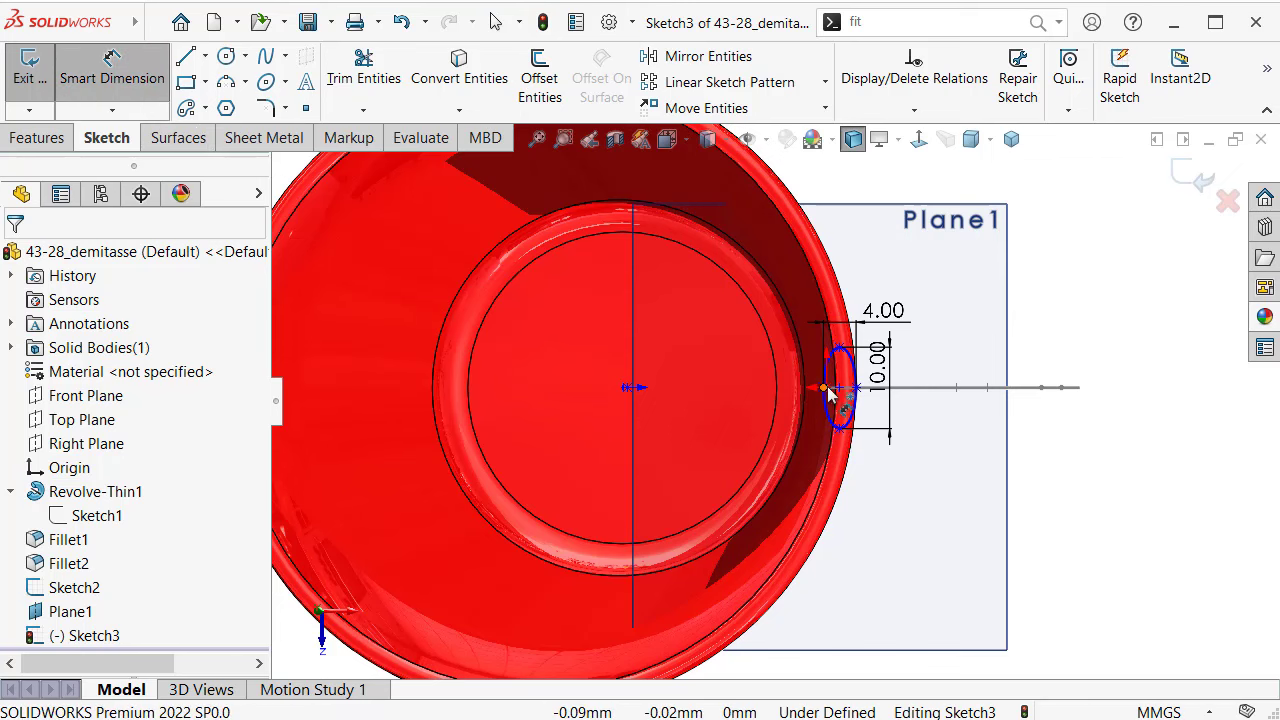
pyautogui.scroll(-5, 830, 395)
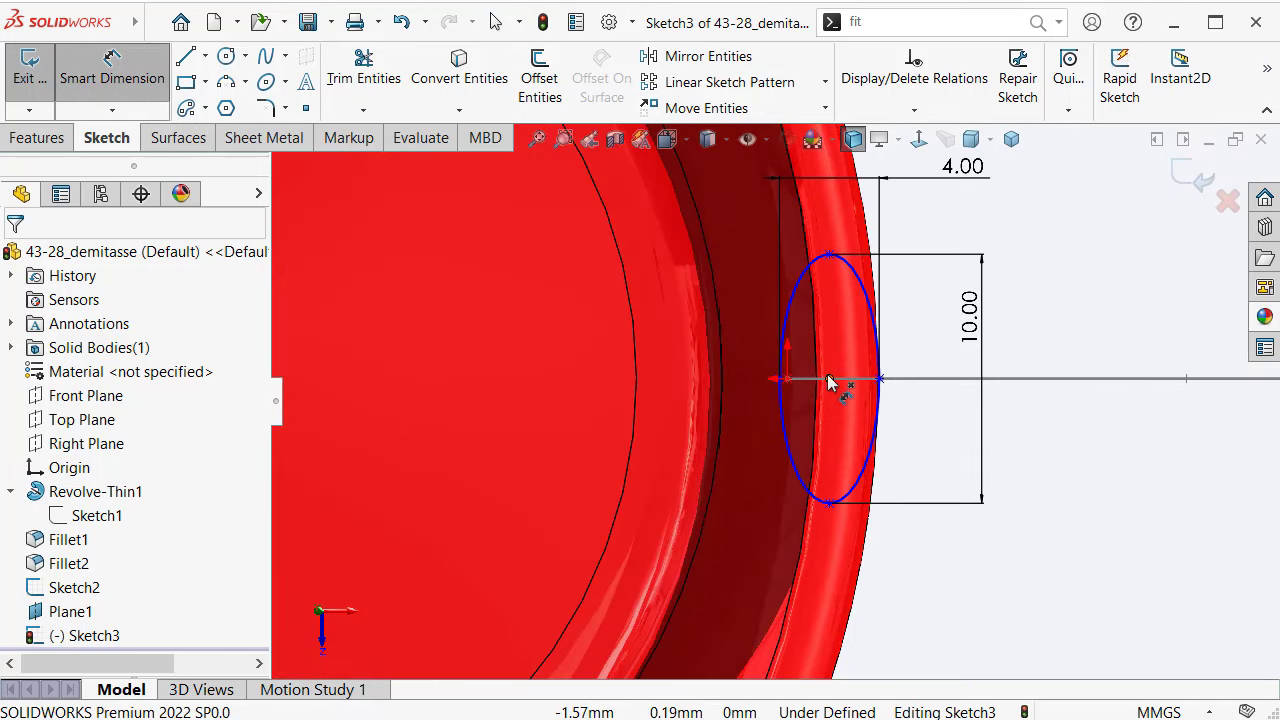
pyautogui.click(830, 380)
pyautogui.scroll(2, 780, 415)
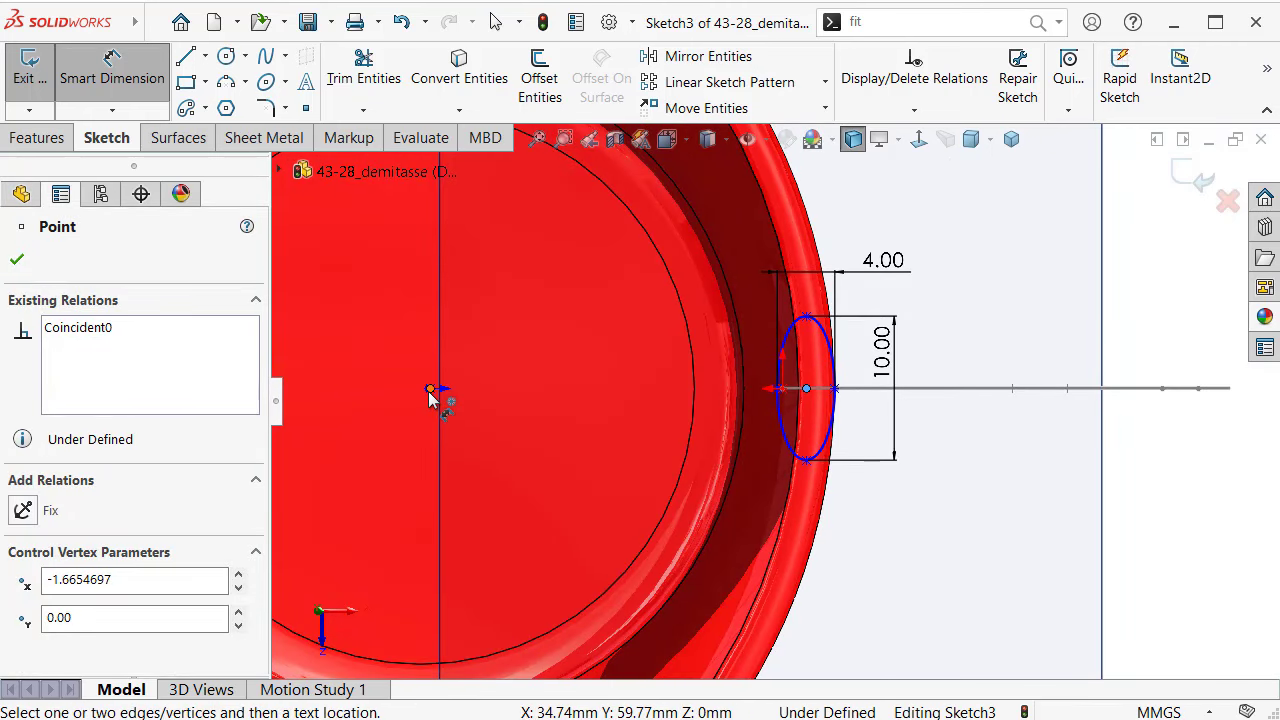
pyautogui.moveTo(457, 399); pyautogui.dragTo(582, 405, button='middle')
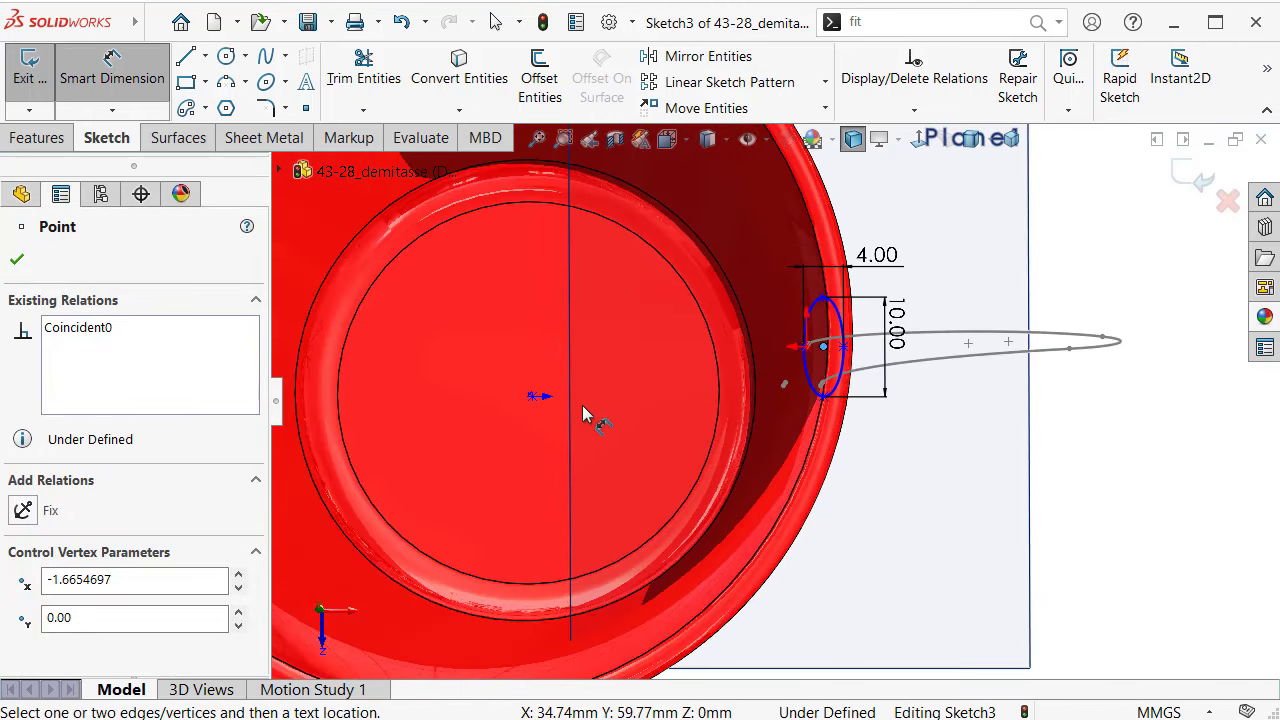
pyautogui.click(532, 397)
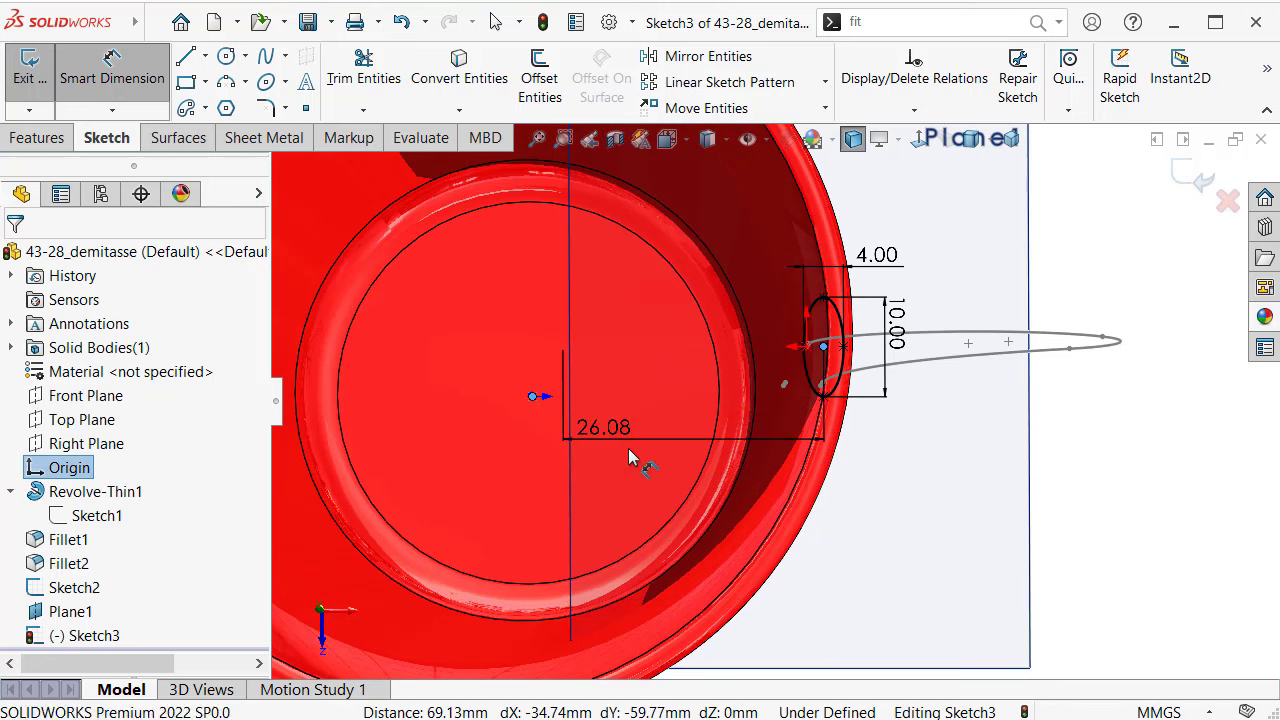
pyautogui.click(650, 460)
pyautogui.write('2')
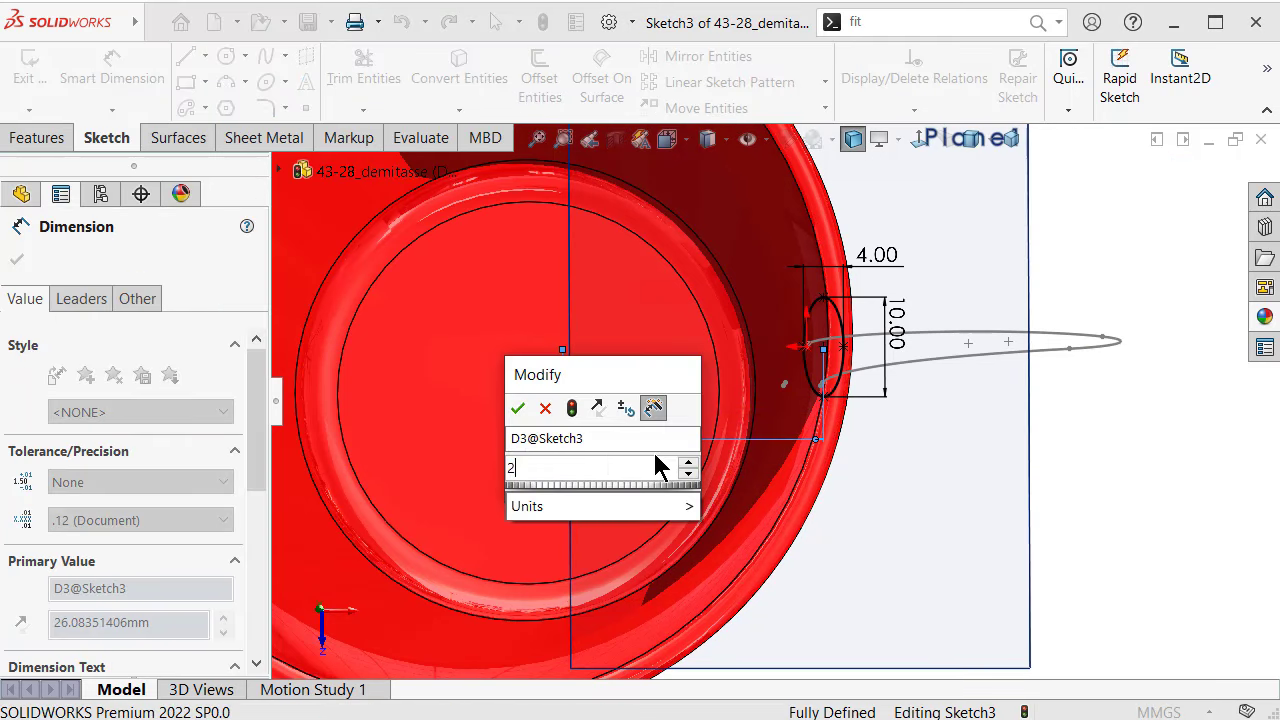
pyautogui.write('6.25')
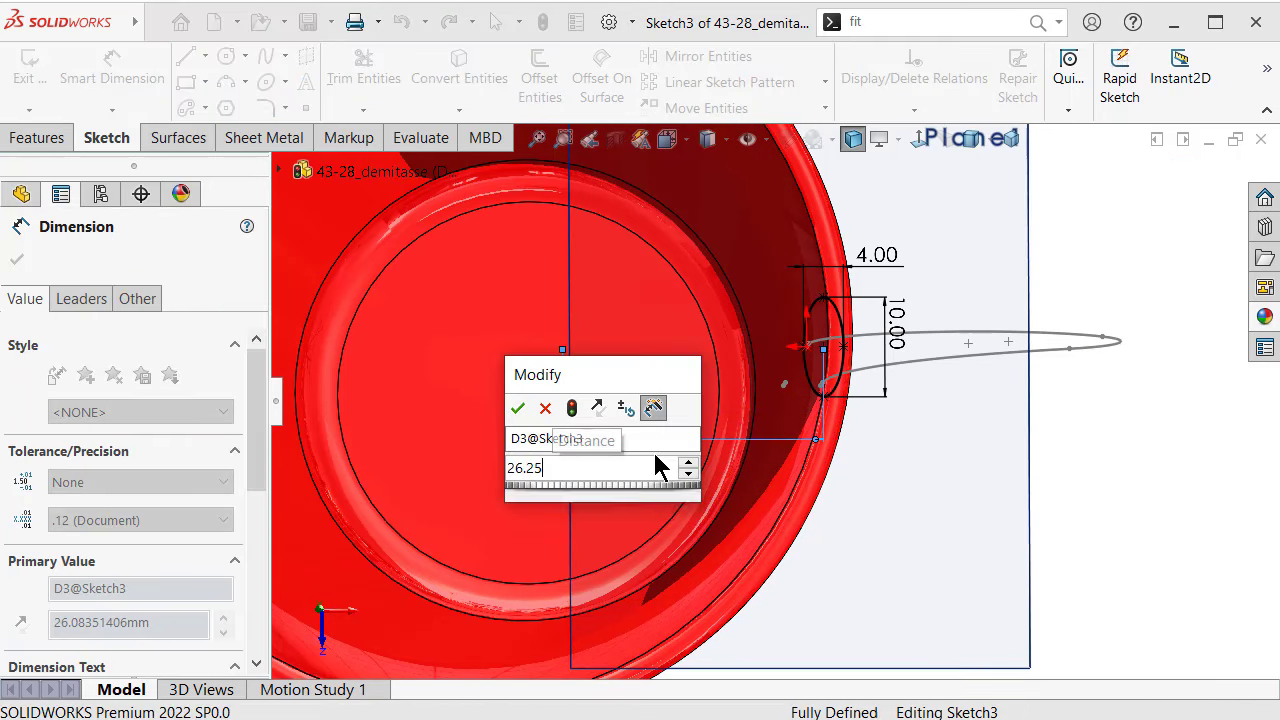
pyautogui.press('Return')
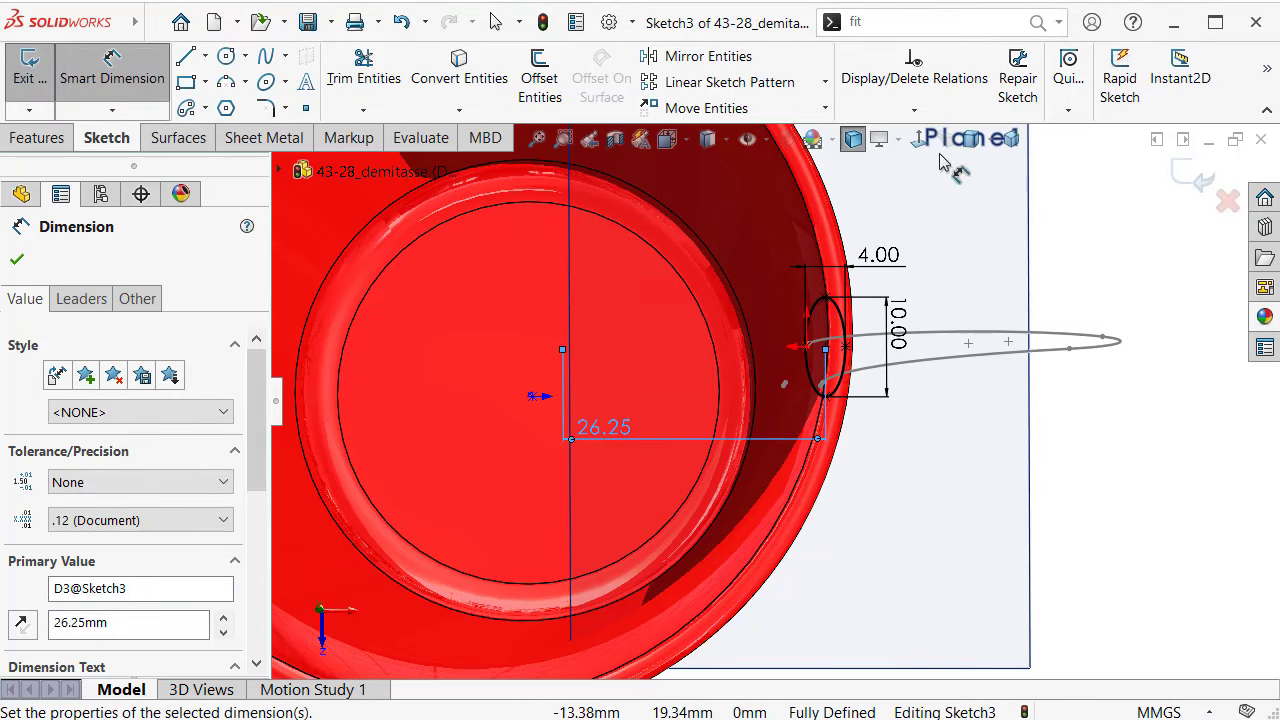
pyautogui.click(920, 140)
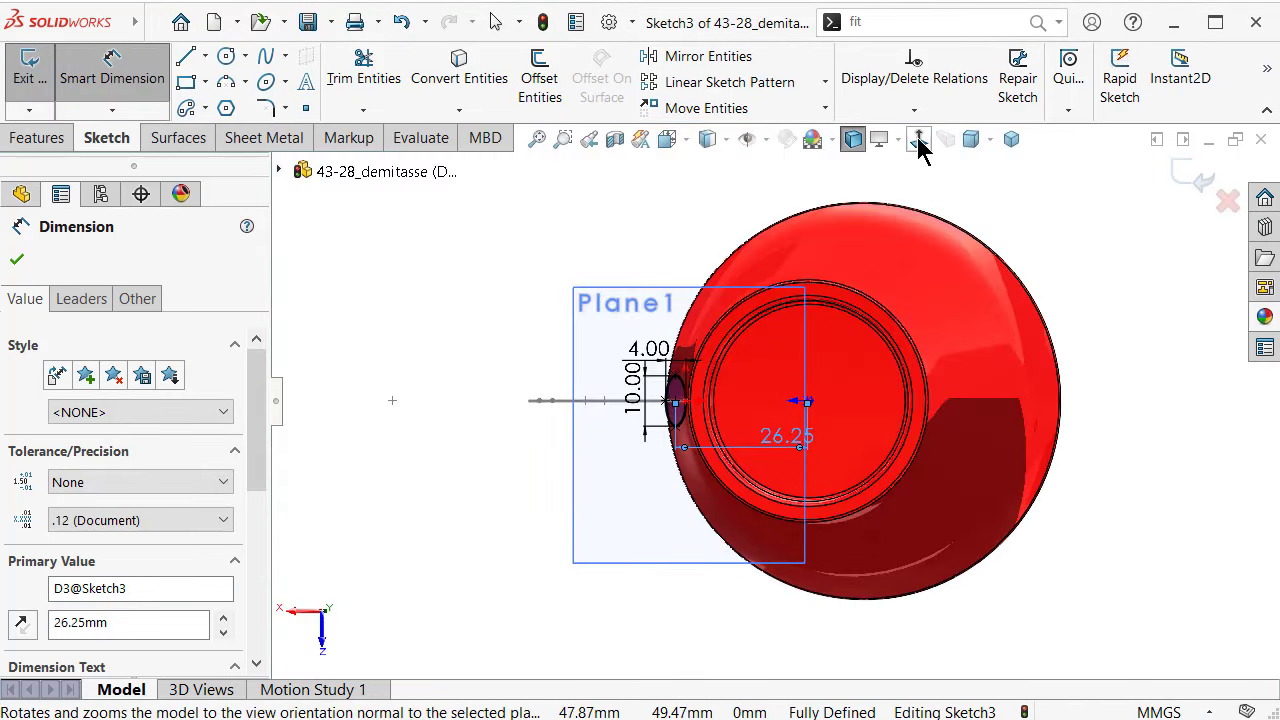
# Step: Orbit around the finished elliptical profile, then bring up the Features commands
pyautogui.scroll(-3, 767, 340)
pyautogui.scroll(-2, 767, 340)
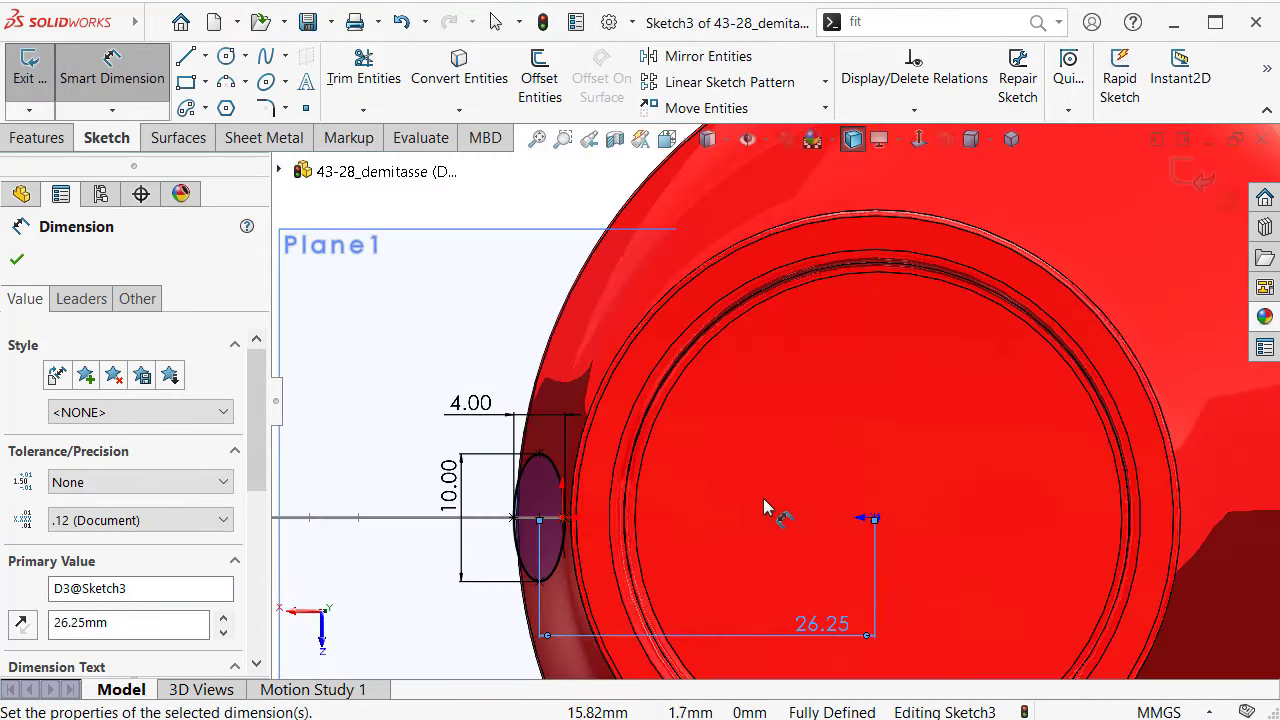
pyautogui.click(918, 140)
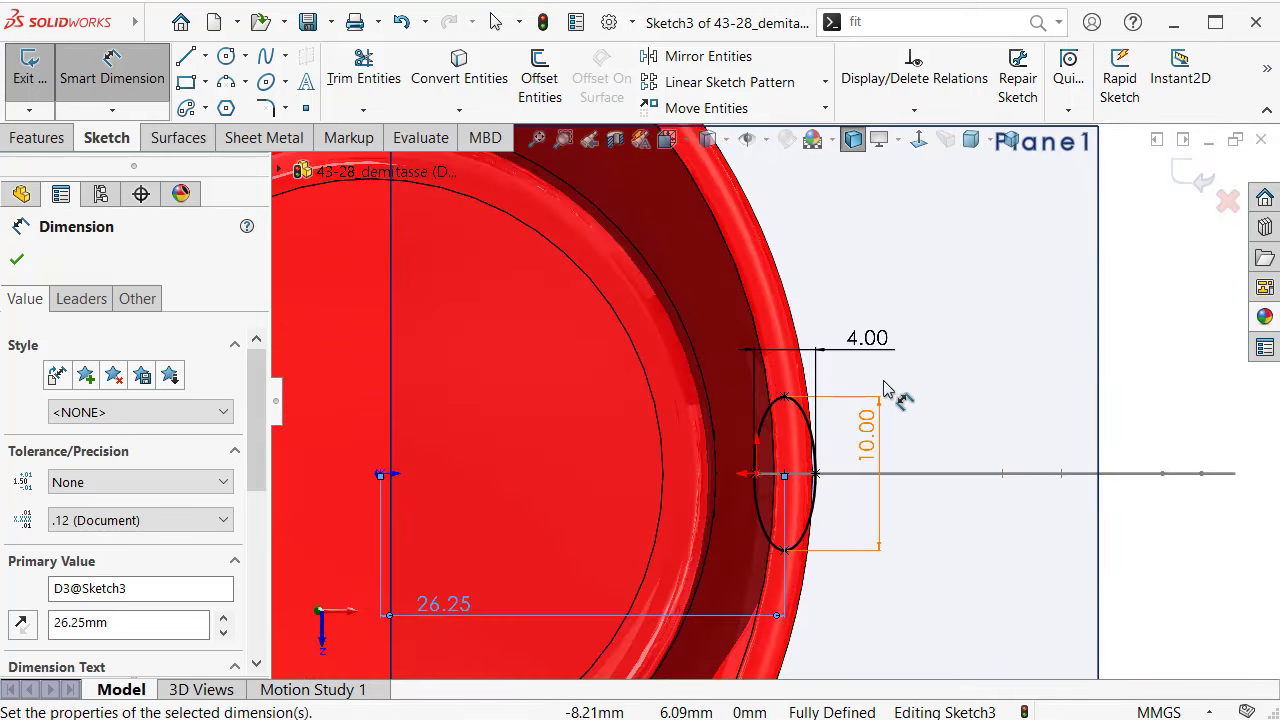
pyautogui.scroll(2, 888, 388)
pyautogui.scroll(2, 893, 390)
pyautogui.scroll(1, 905, 390)
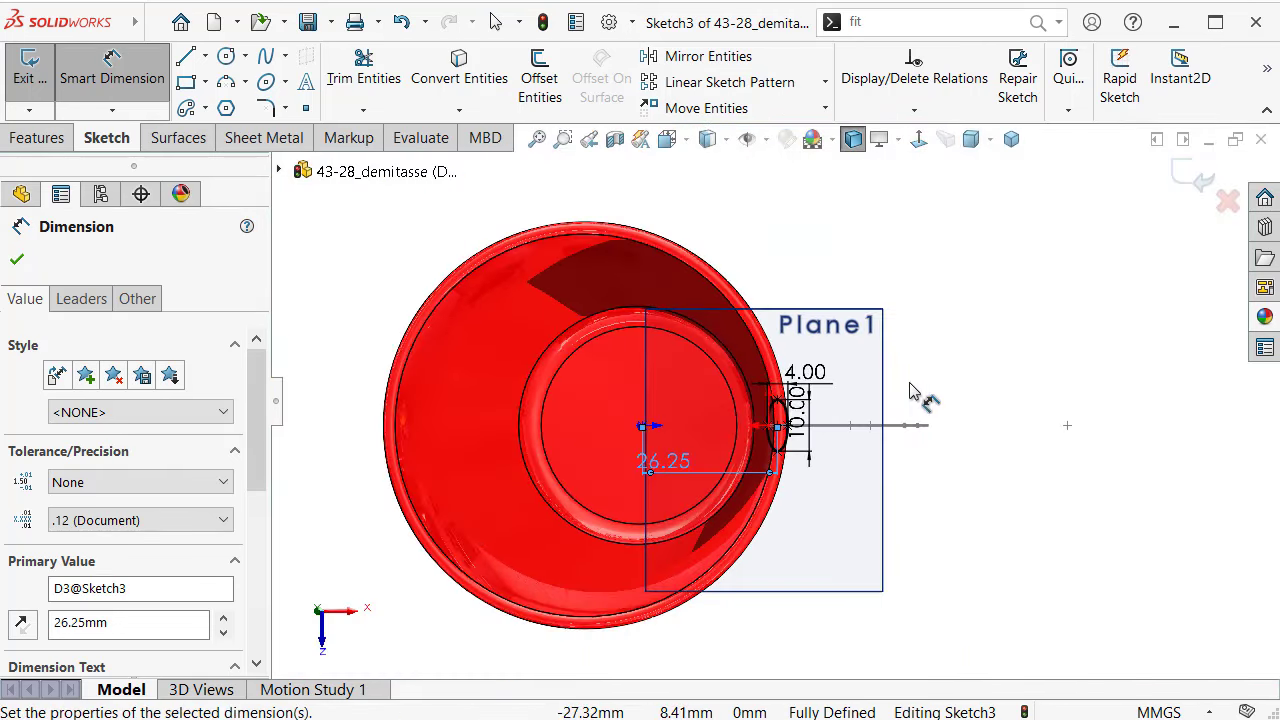
pyautogui.moveTo(909, 394)
pyautogui.mouseDown(button='middle')
pyautogui.moveTo(890, 145)
pyautogui.moveTo(880, 160)
pyautogui.mouseUp(button='middle')
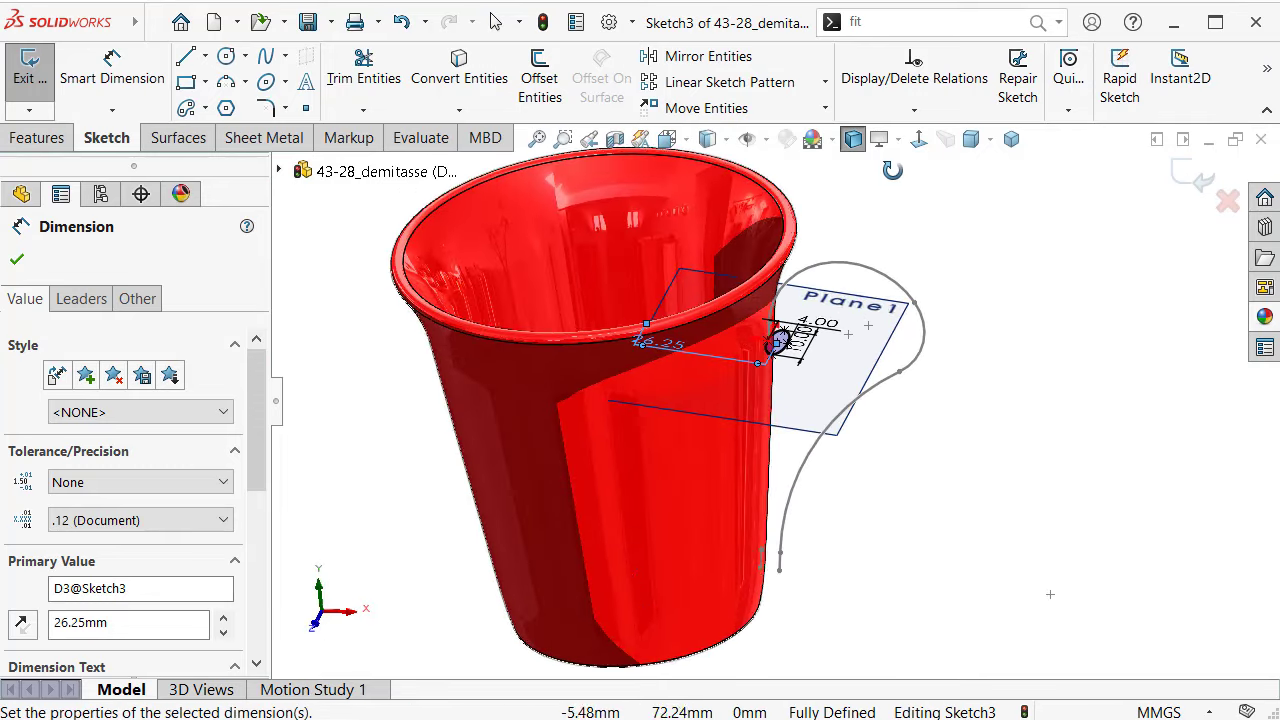
pyautogui.click(765, 140)
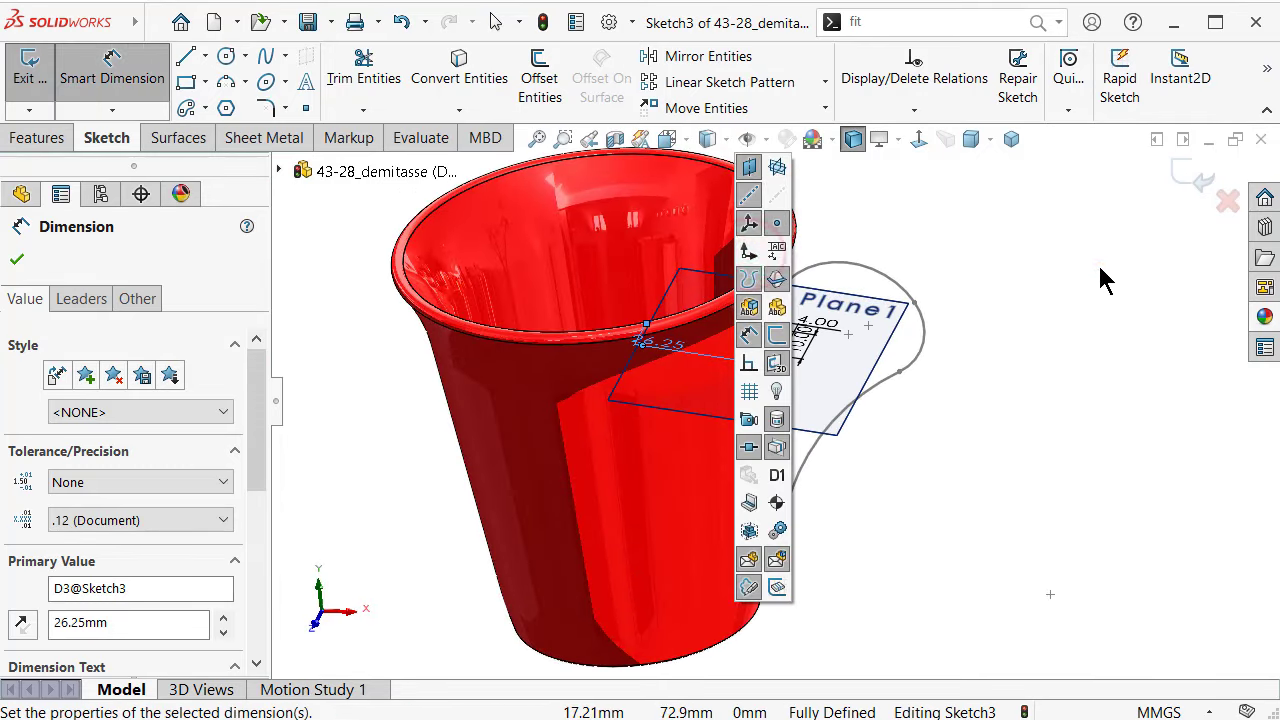
pyautogui.scroll(-3, 686, 386)
pyautogui.moveTo(686, 386)
pyautogui.mouseDown(button='middle')
pyautogui.moveTo(868, 302)
pyautogui.moveTo(743, 471)
pyautogui.moveTo(748, 566)
pyautogui.mouseUp(button='middle')
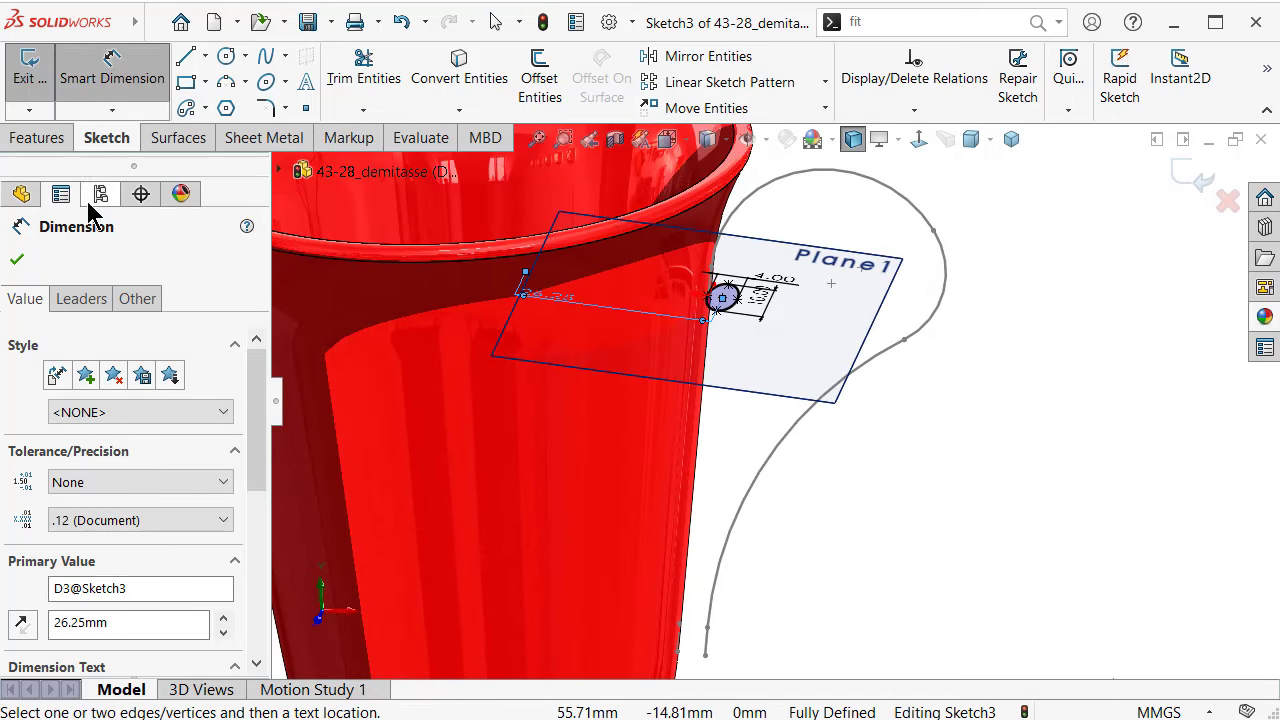
pyautogui.click(40, 134)
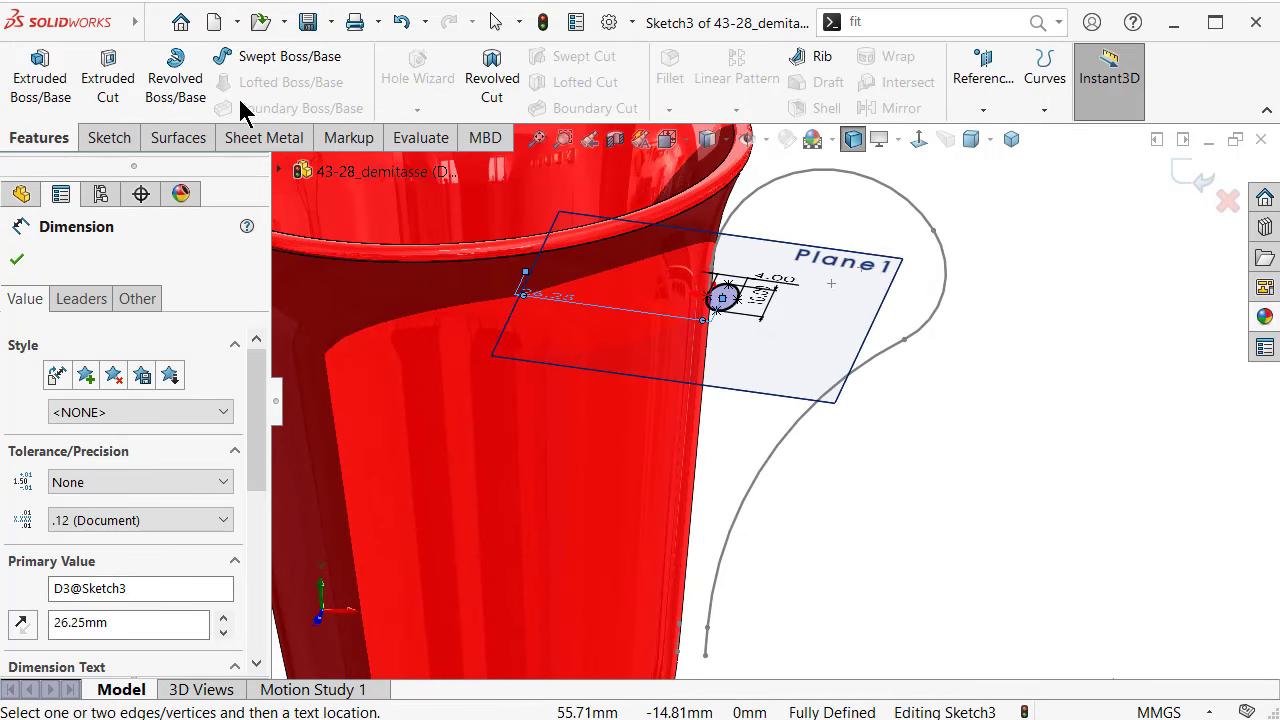
# Step: Sweep profile Sketch3 along path Sketch2 with Merge result unchecked, as a separate body
pyautogui.click(268, 56)
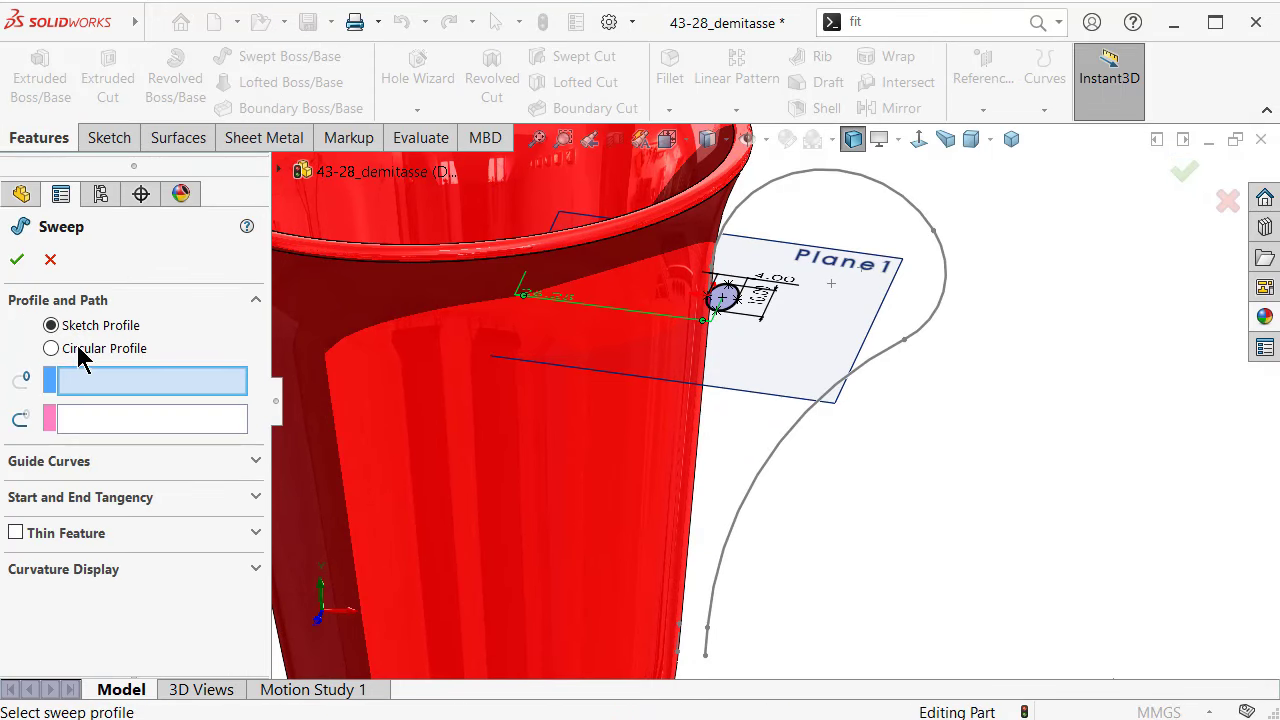
pyautogui.click(732, 307)
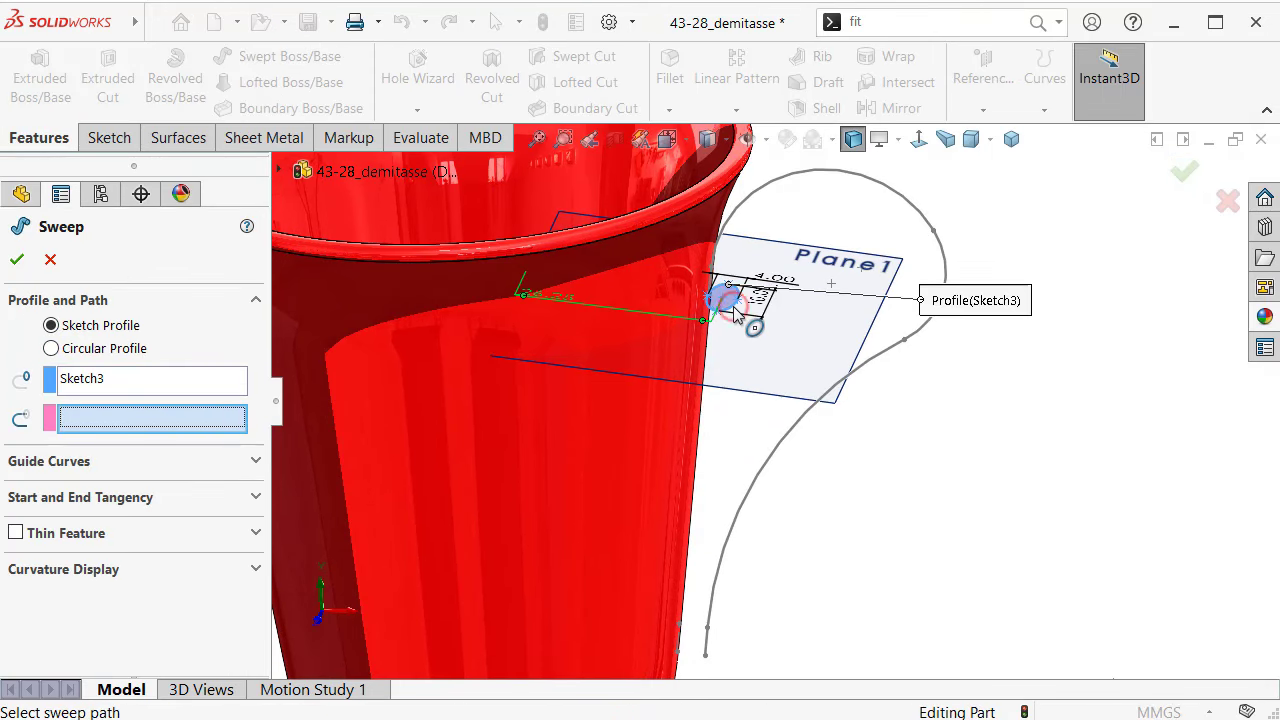
pyautogui.click(815, 183)
pyautogui.moveTo(815, 183); pyautogui.dragTo(628, 393, button='middle')
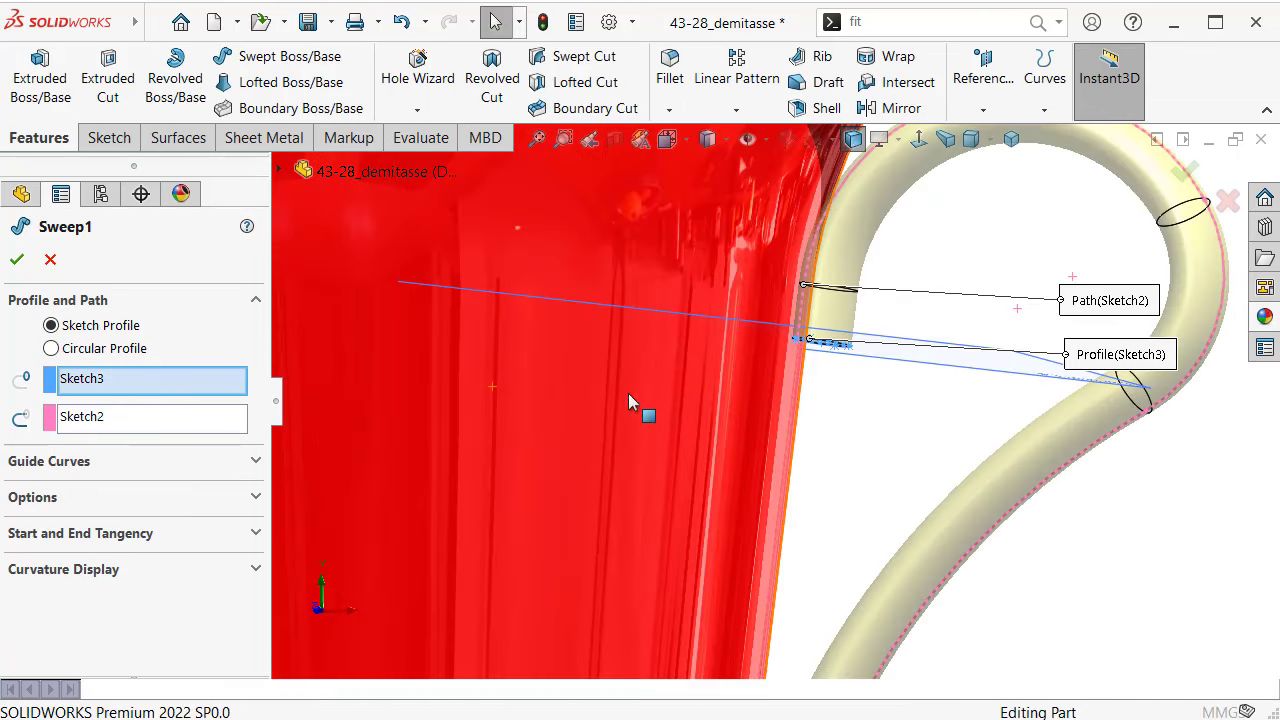
pyautogui.click(255, 497)
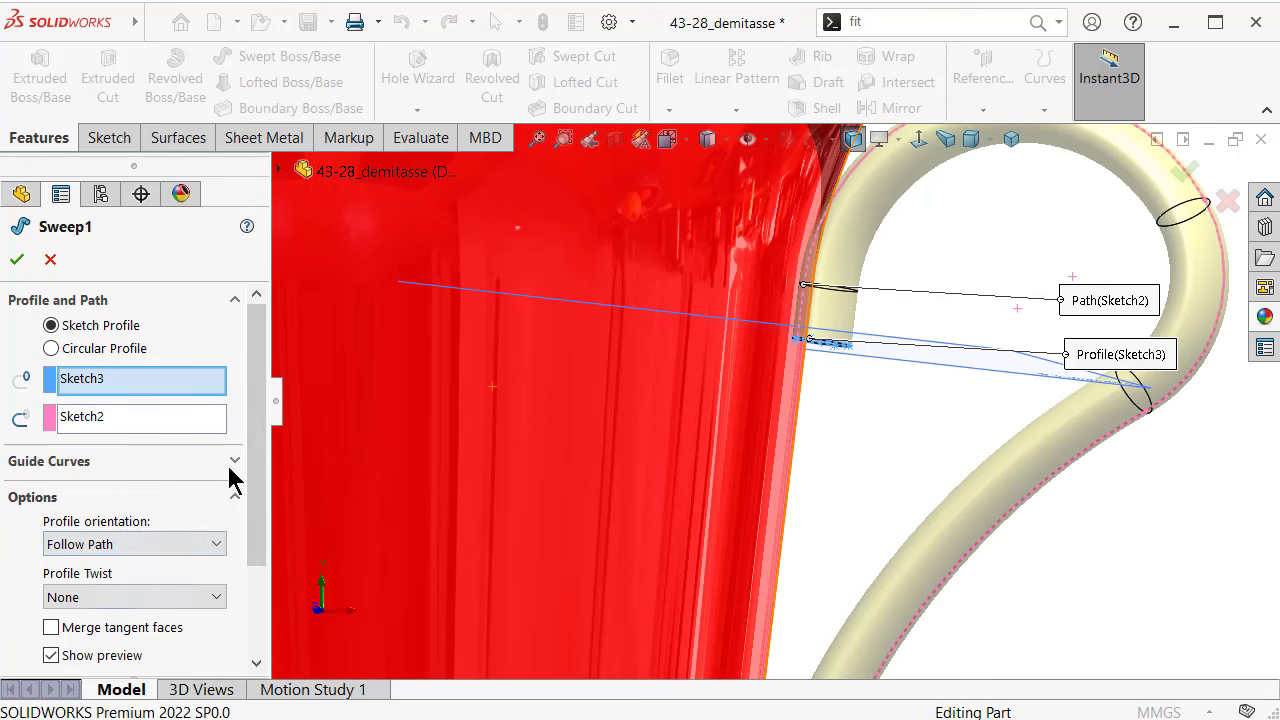
pyautogui.moveTo(258, 466); pyautogui.dragTo(265, 565)
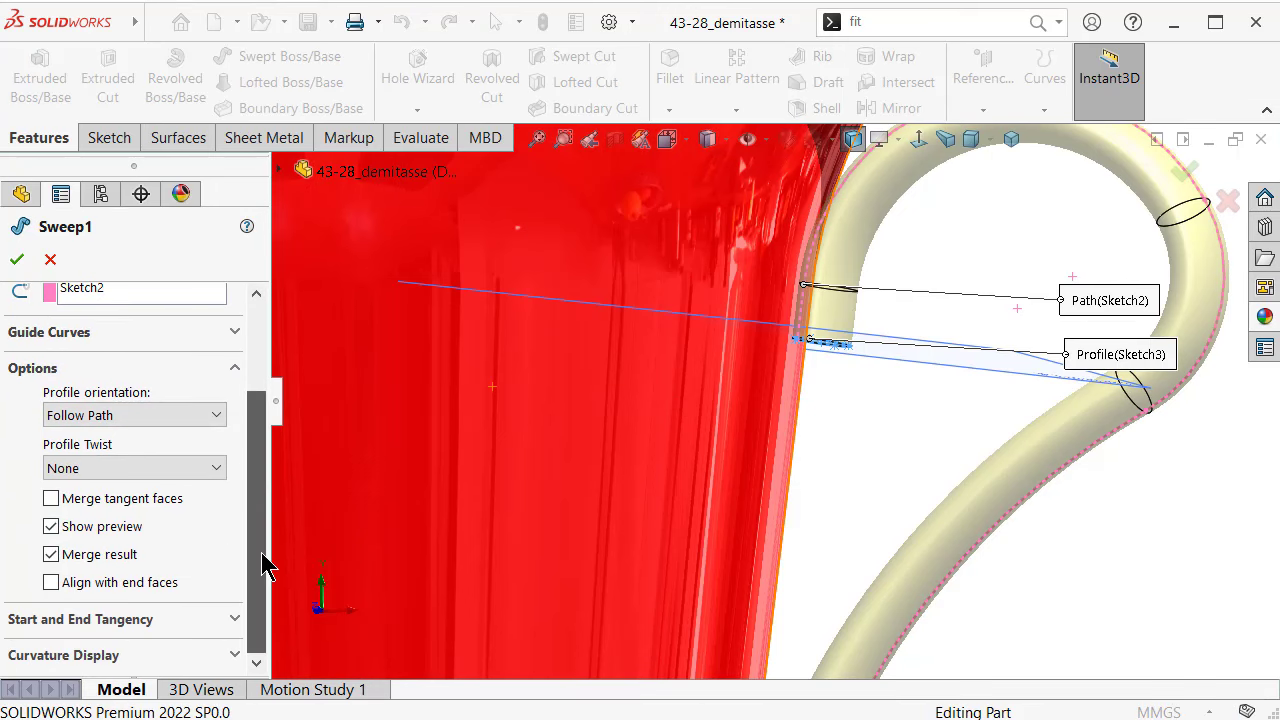
pyautogui.click(51, 555)
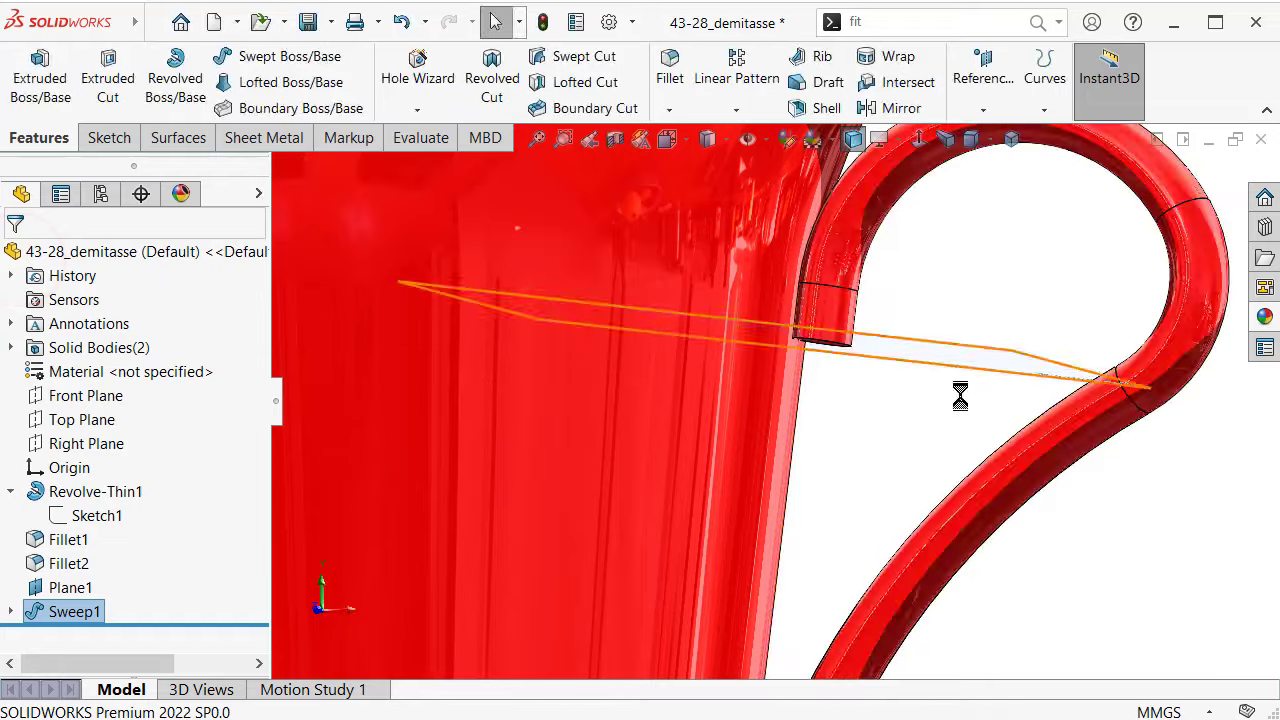
# Step: Orbit and zoom to inspect the new Sweep1 handle from several angles
pyautogui.moveTo(929, 414)
pyautogui.mouseDown(button='middle')
pyautogui.moveTo(839, 422)
pyautogui.moveTo(829, 466)
pyautogui.moveTo(793, 492)
pyautogui.moveTo(720, 640)
pyautogui.moveTo(794, 594)
pyautogui.moveTo(745, 481)
pyautogui.moveTo(837, 549)
pyautogui.moveTo(795, 444)
pyautogui.moveTo(804, 529)
pyautogui.mouseUp(button='middle')
pyautogui.scroll(5, 808, 580)
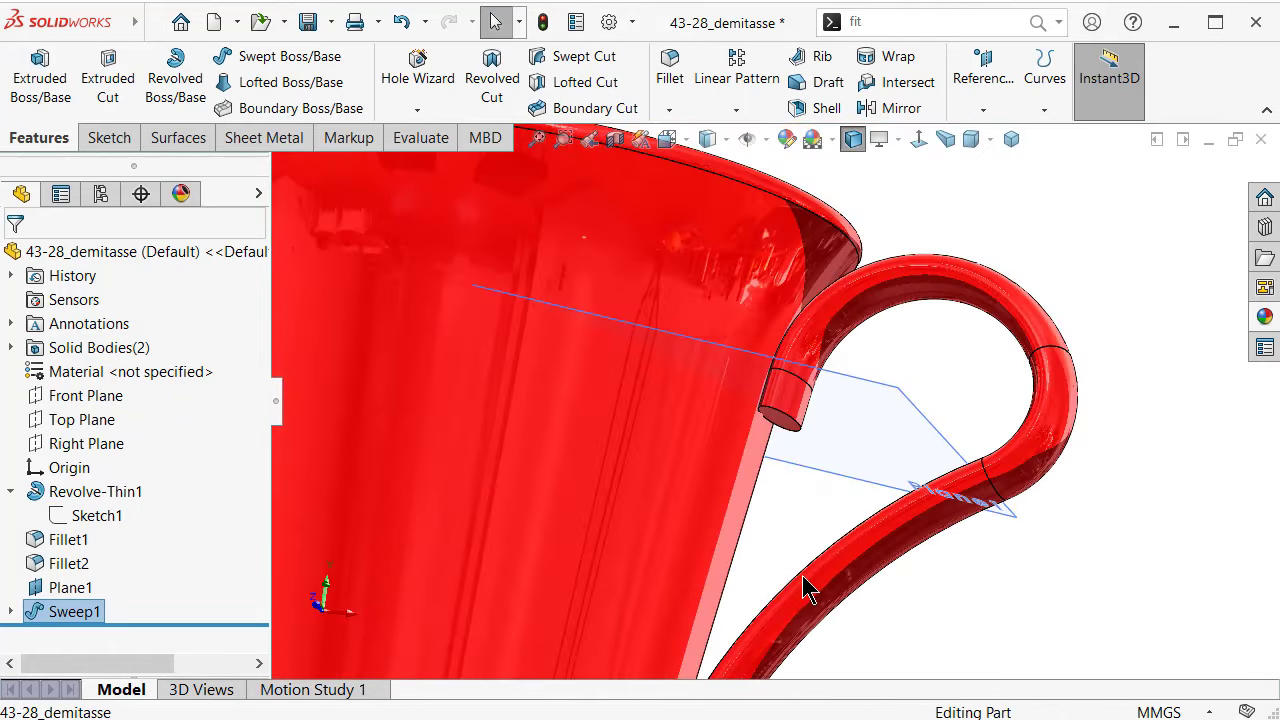
pyautogui.scroll(2, 786, 600)
pyautogui.scroll(-3, 826, 618)
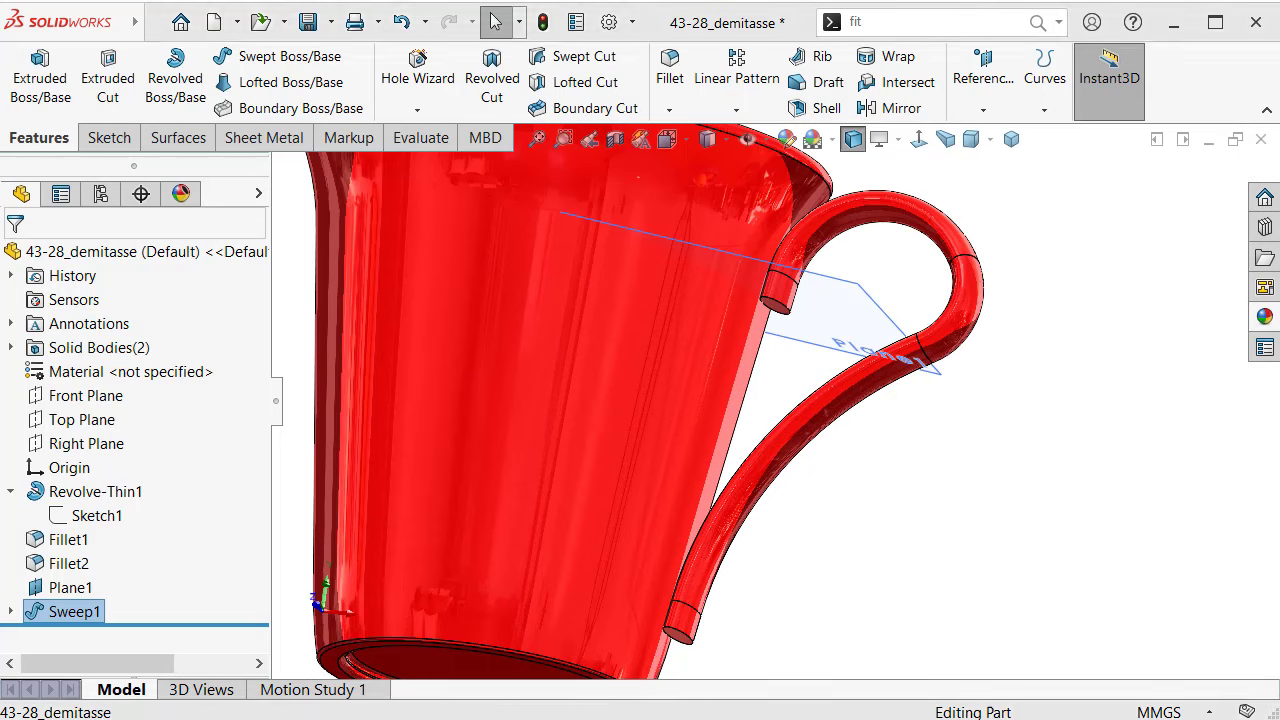
pyautogui.moveTo(990, 330); pyautogui.dragTo(1103, 314, button='middle')
pyautogui.scroll(-2, 923, 334)
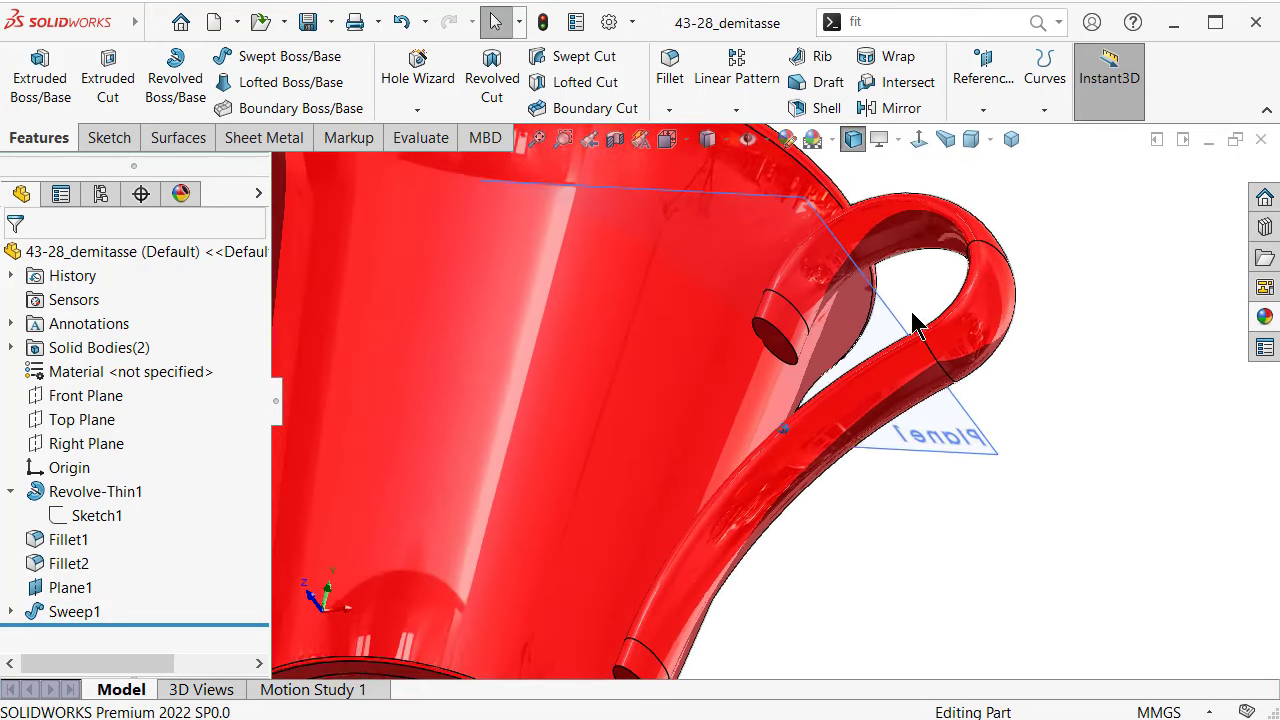
pyautogui.scroll(-2, 912, 320)
pyautogui.scroll(-1, 909, 320)
pyautogui.scroll(-1, 907, 318)
pyautogui.moveTo(907, 318); pyautogui.dragTo(903, 314, button='middle')
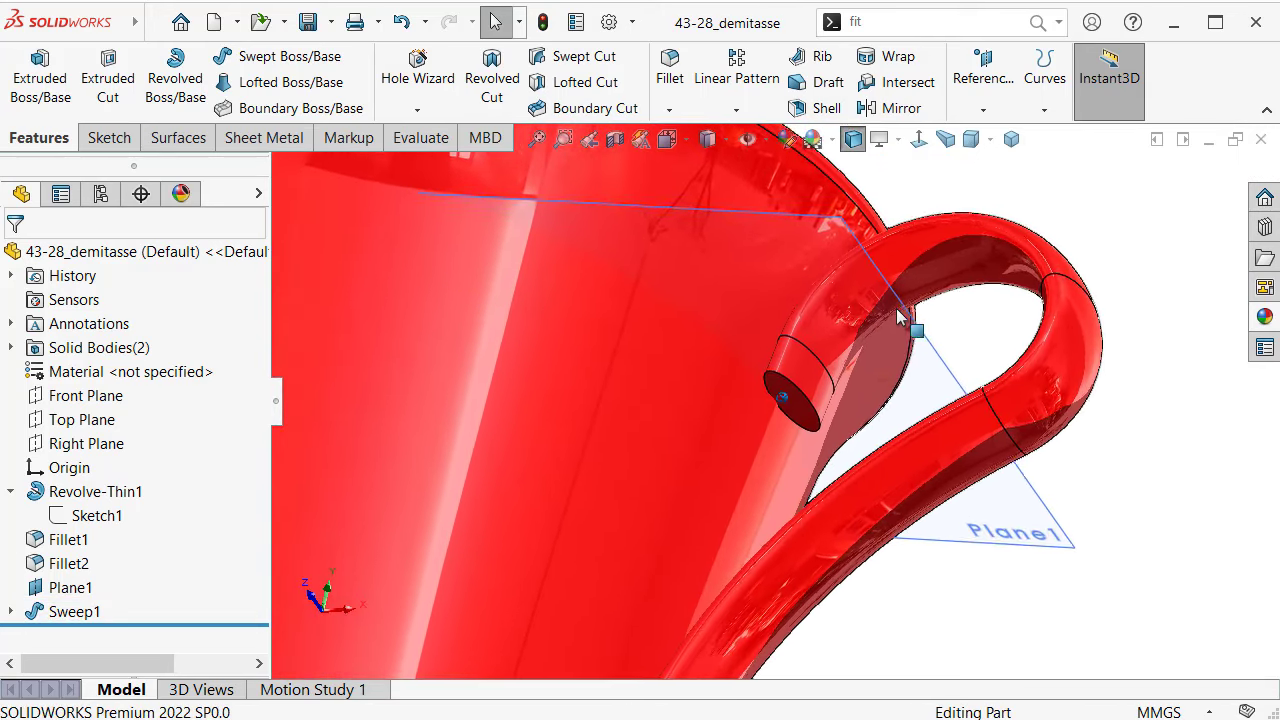
# Step: Fillet the handle's end edge asymmetric 0.75 mm by 3 mm with a Curvature Continuous profile
pyautogui.click(670, 80)
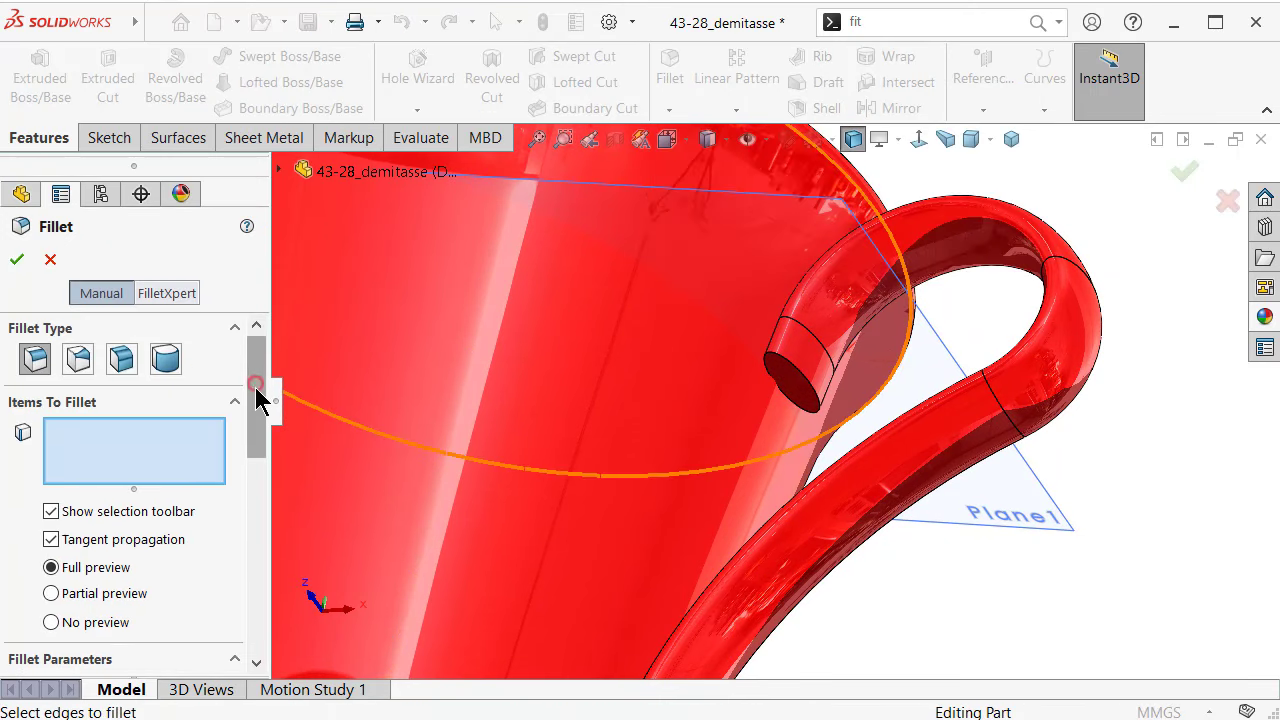
pyautogui.moveTo(257, 393); pyautogui.dragTo(260, 449)
pyautogui.click(160, 516)
pyautogui.click(162, 522)
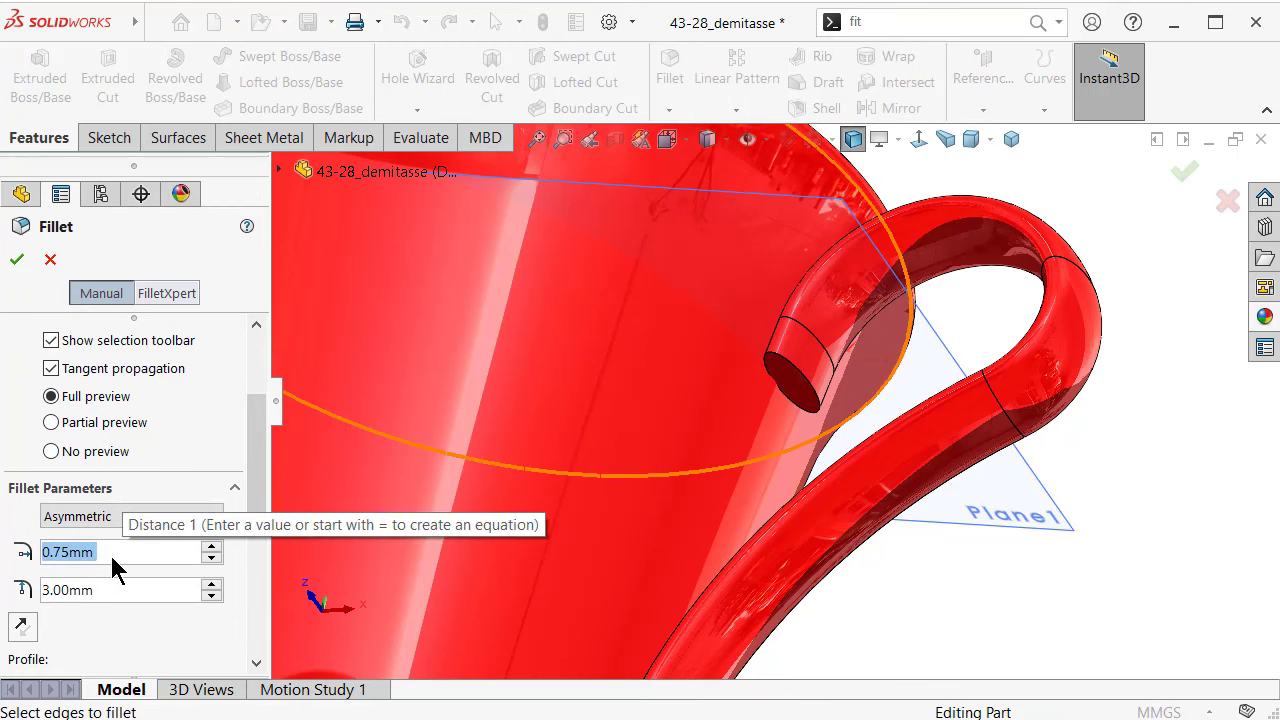
pyautogui.moveTo(116, 590); pyautogui.dragTo(60, 590)
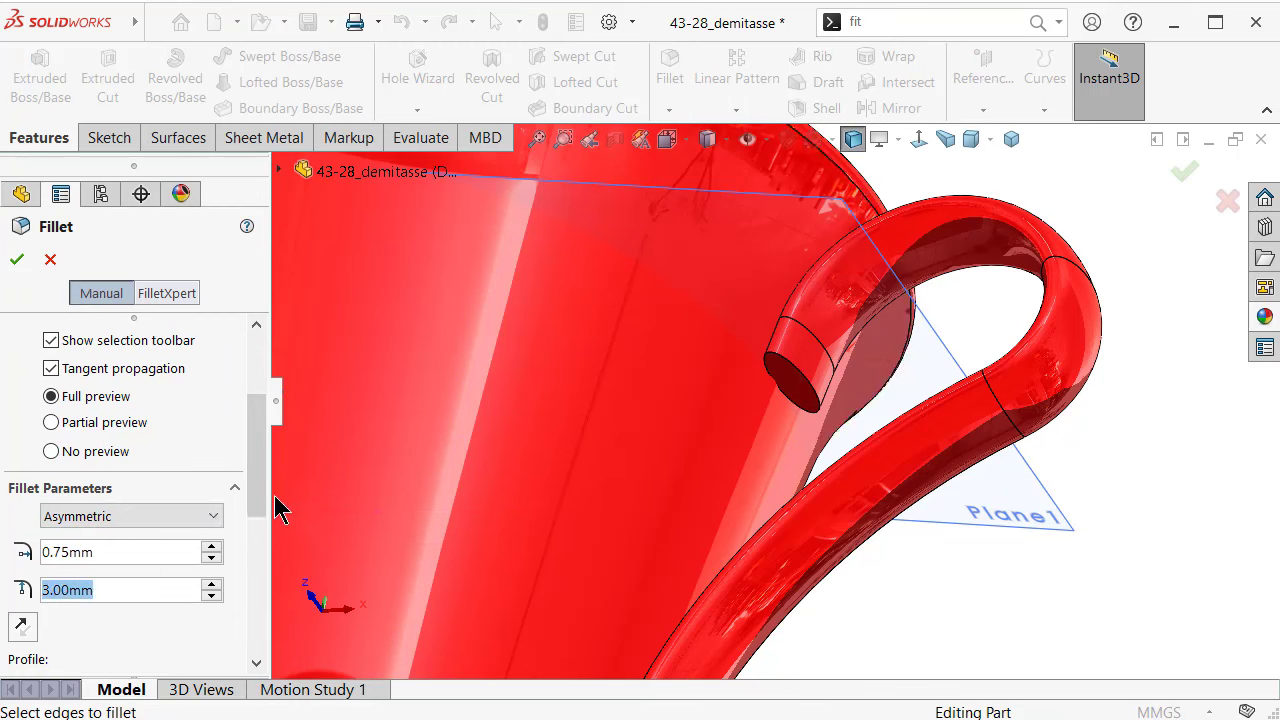
pyautogui.moveTo(257, 510); pyautogui.dragTo(257, 560)
pyautogui.click(166, 537)
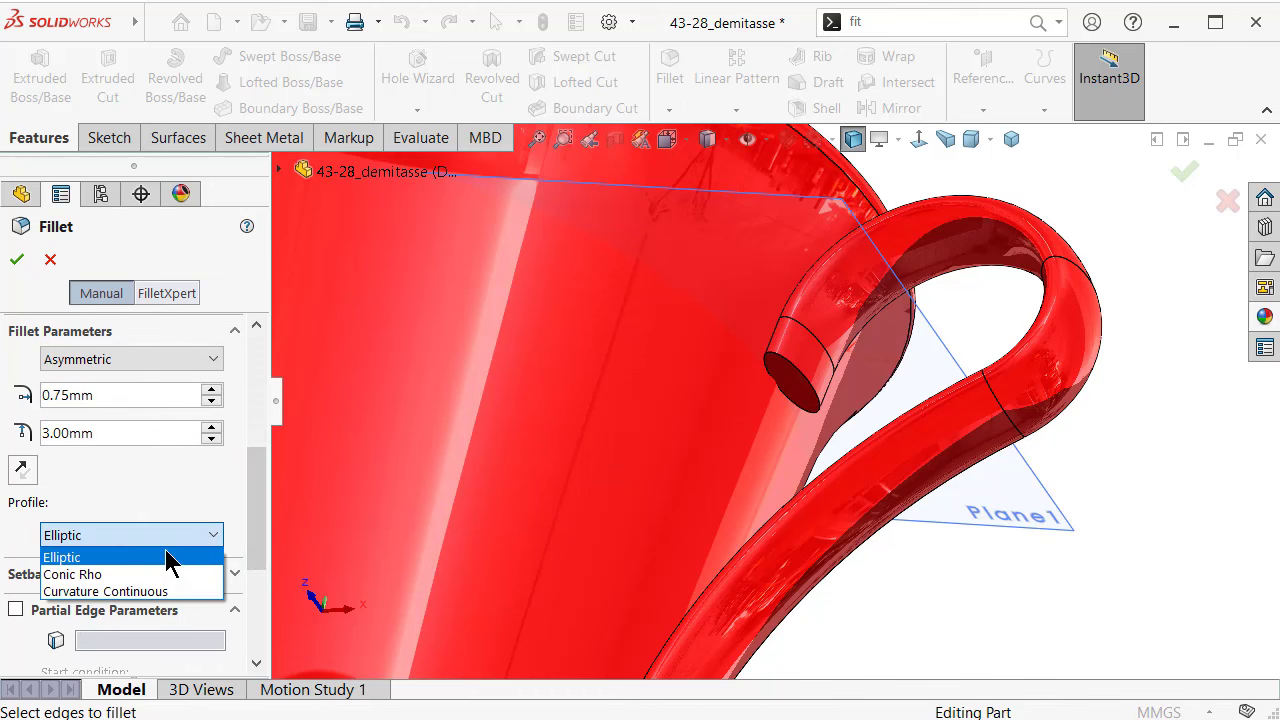
pyautogui.click(164, 590)
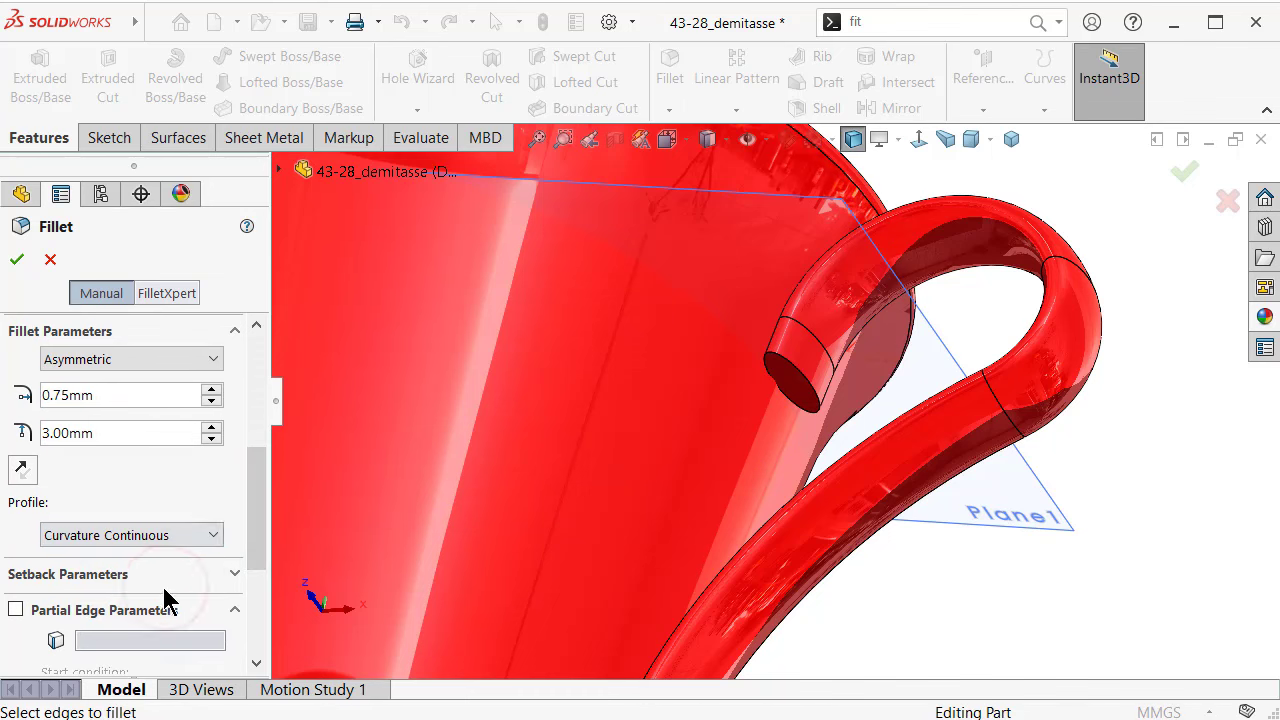
pyautogui.click(790, 372)
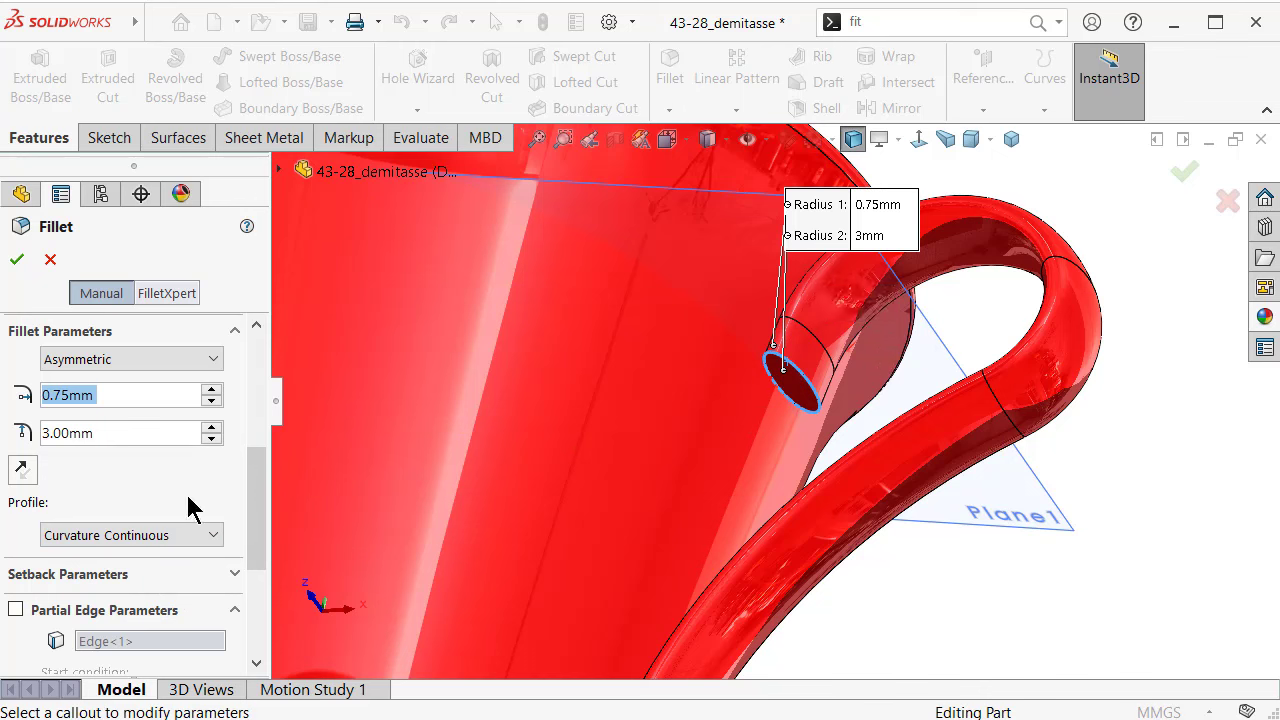
pyautogui.click(21, 471)
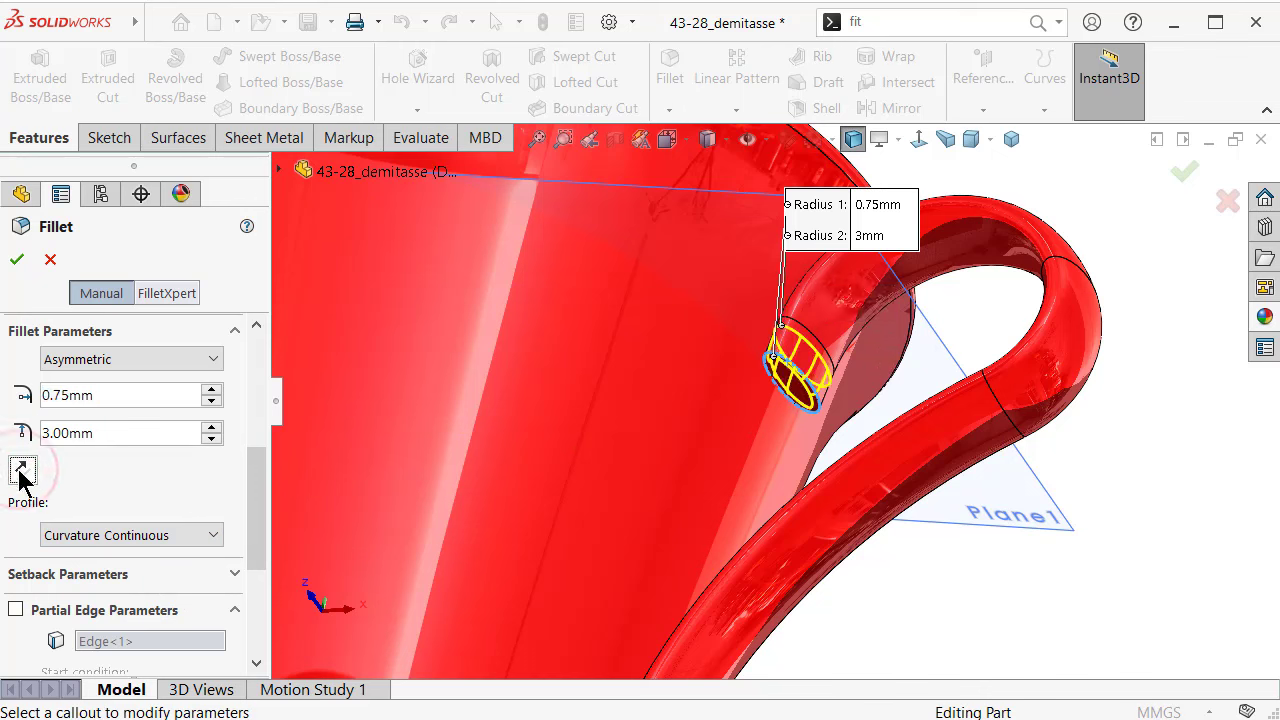
pyautogui.click(18, 261)
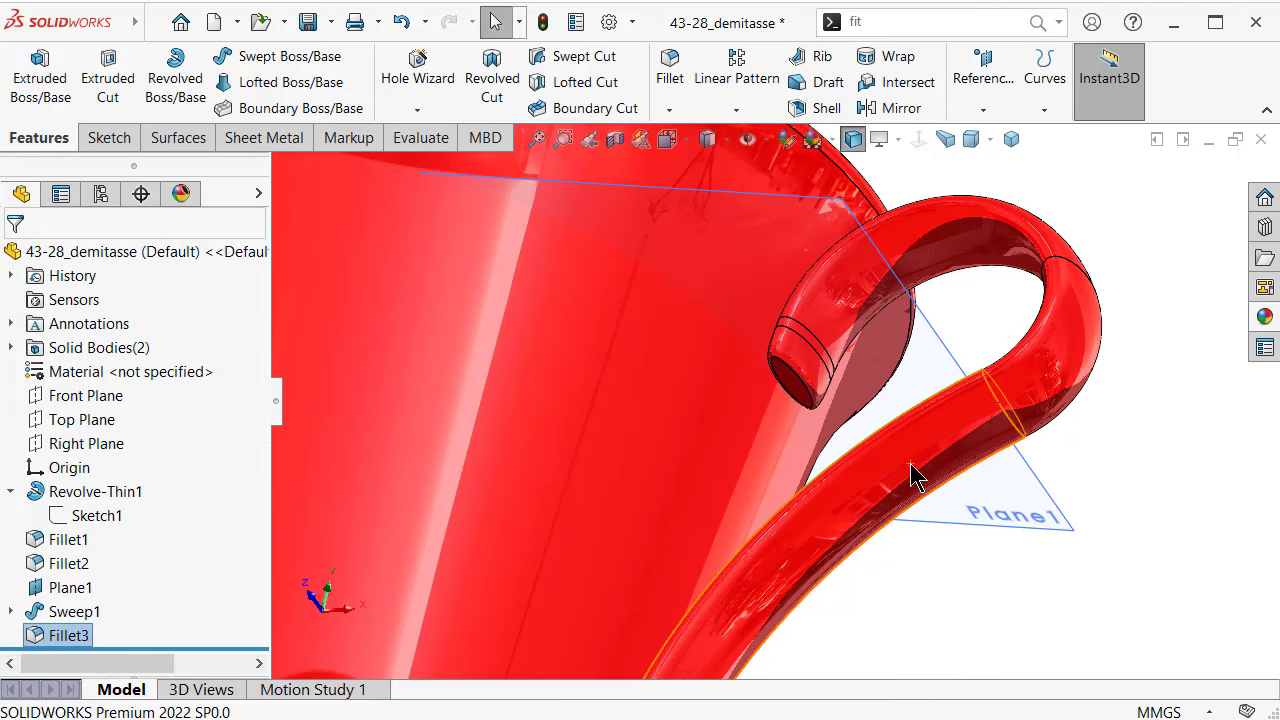
# Step: Apply the same asymmetric 0.75 × 3 mm fillet to the circular edge at the handle's lower end
pyautogui.moveTo(903, 468); pyautogui.dragTo(719, 151, button='middle')
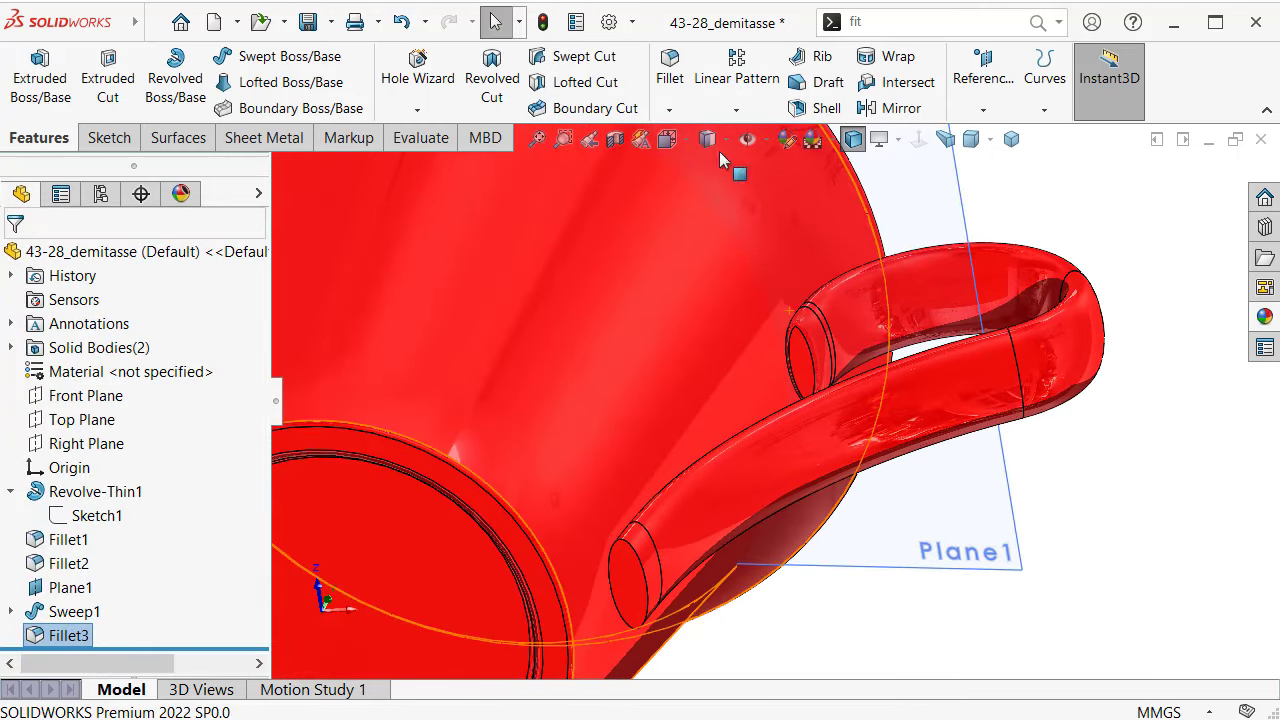
pyautogui.click(680, 70)
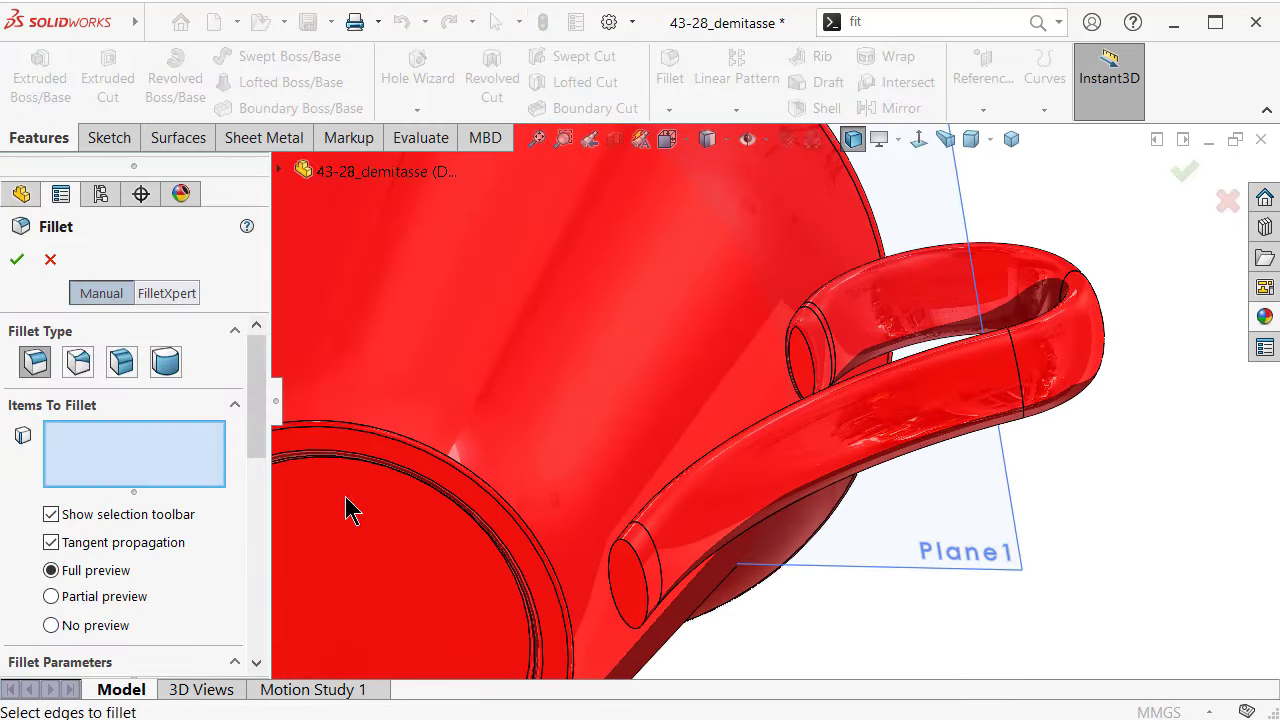
pyautogui.moveTo(257, 437); pyautogui.dragTo(274, 510)
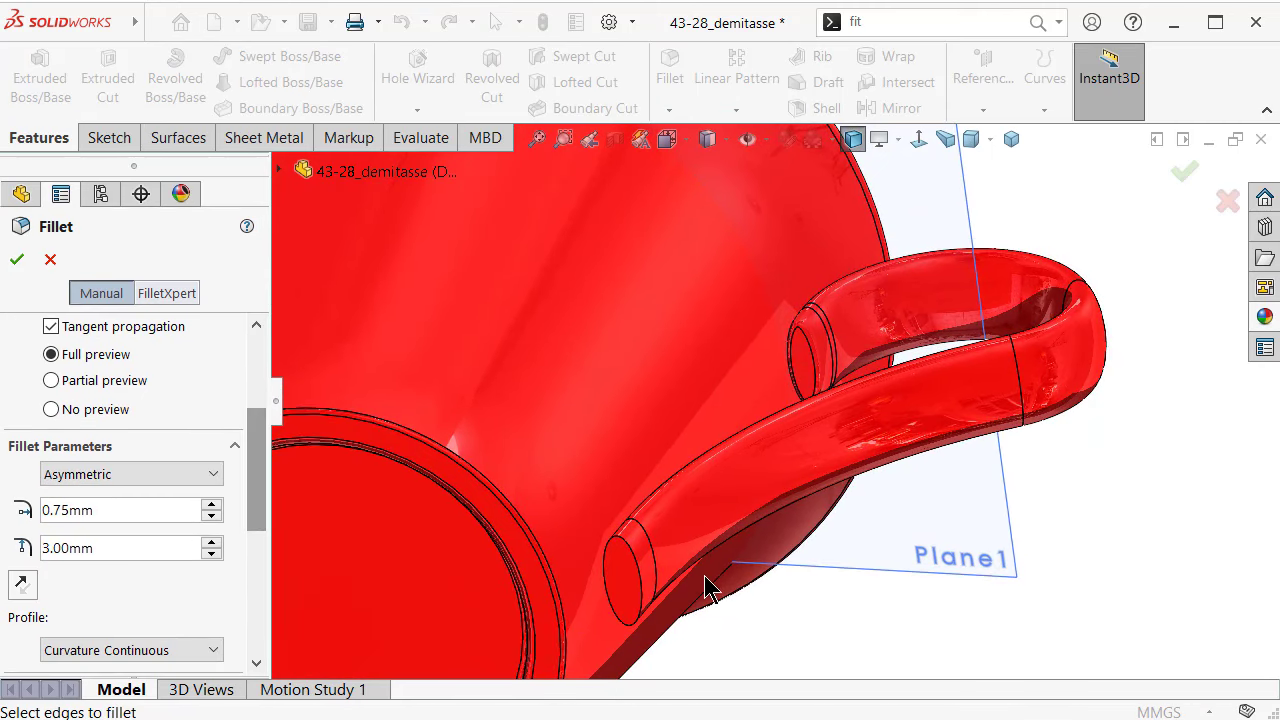
pyautogui.click(641, 577)
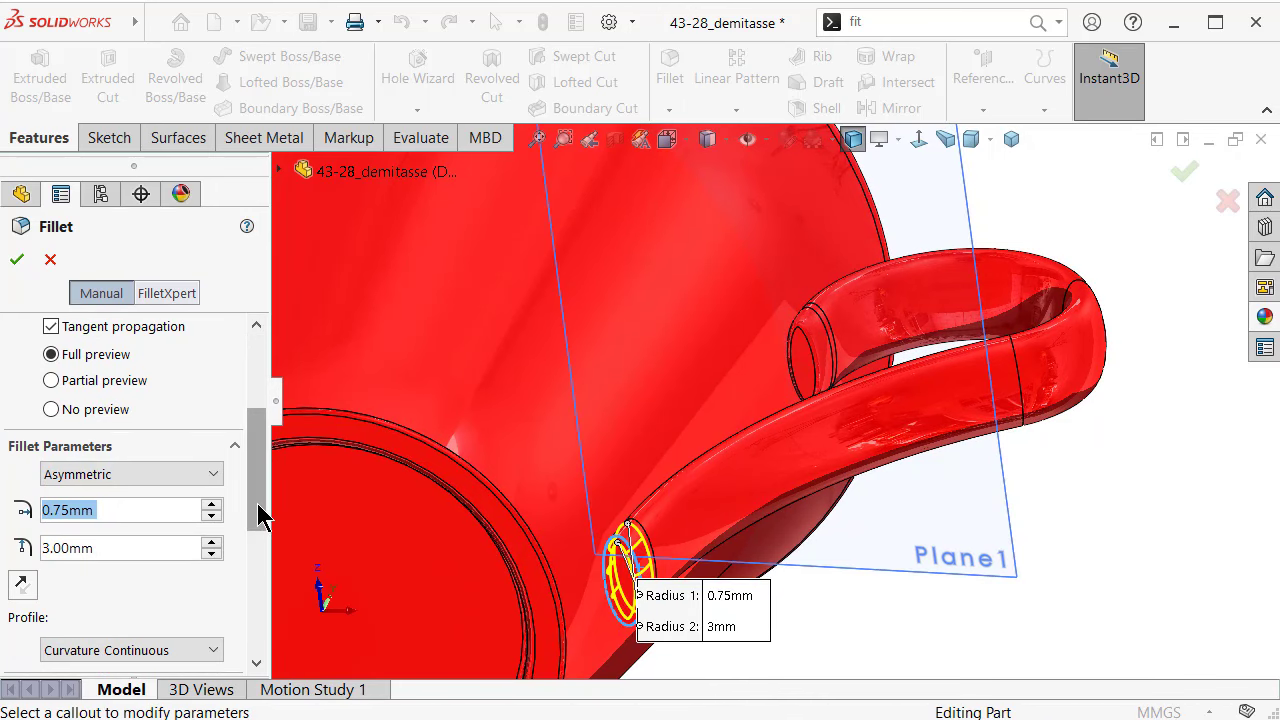
pyautogui.click(17, 260)
pyautogui.moveTo(924, 415)
pyautogui.mouseDown(button='middle')
pyautogui.moveTo(912, 413)
pyautogui.moveTo(929, 423)
pyautogui.moveTo(920, 443)
pyautogui.mouseUp(button='middle')
# Step: Hide Plane1 and turn the cup to an upright side view
pyautogui.click(912, 437)
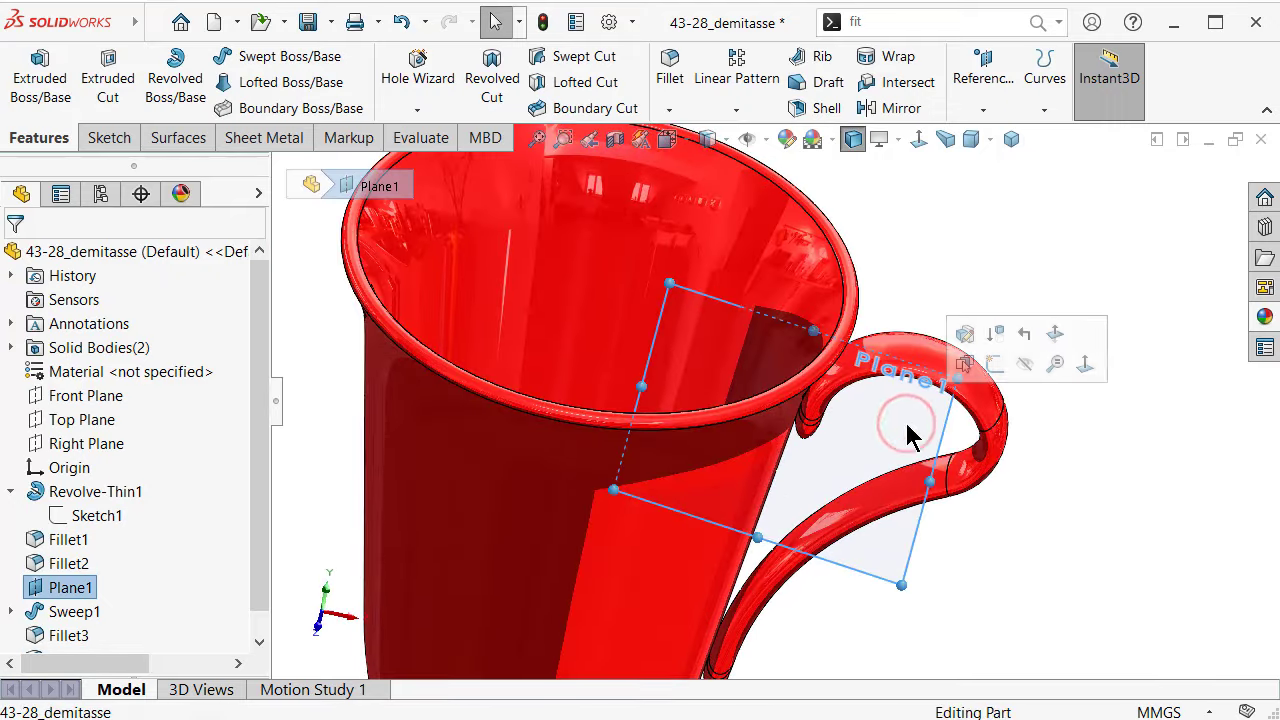
pyautogui.click(1024, 363)
pyautogui.moveTo(1115, 370); pyautogui.dragTo(1096, 372, button='middle')
pyautogui.press('Up')
pyautogui.press('Up')
pyautogui.press('Up')
pyautogui.press('Up')
pyautogui.press('Up')
pyautogui.press('Up')
pyautogui.press('Up')
pyautogui.press('Up')
pyautogui.press('Up')
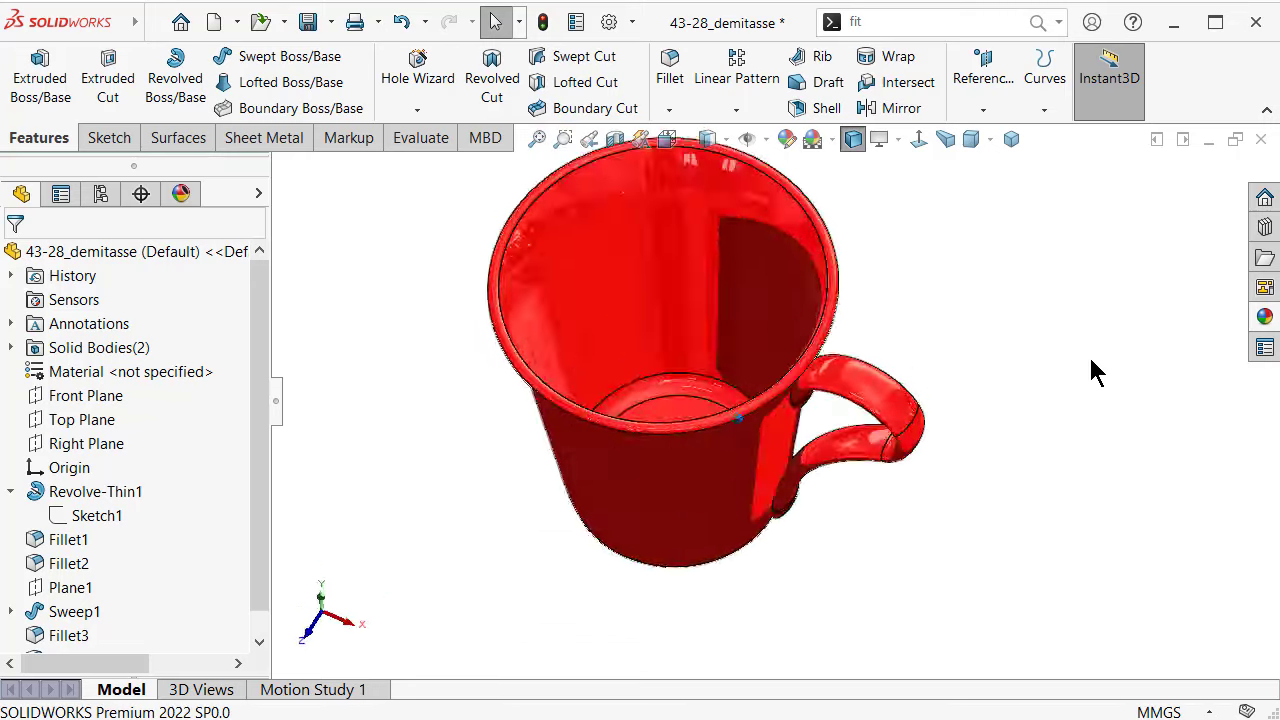
pyautogui.press('Up')
pyautogui.press('Up')
pyautogui.press('Up')
pyautogui.hotkey('ctrl', '1')
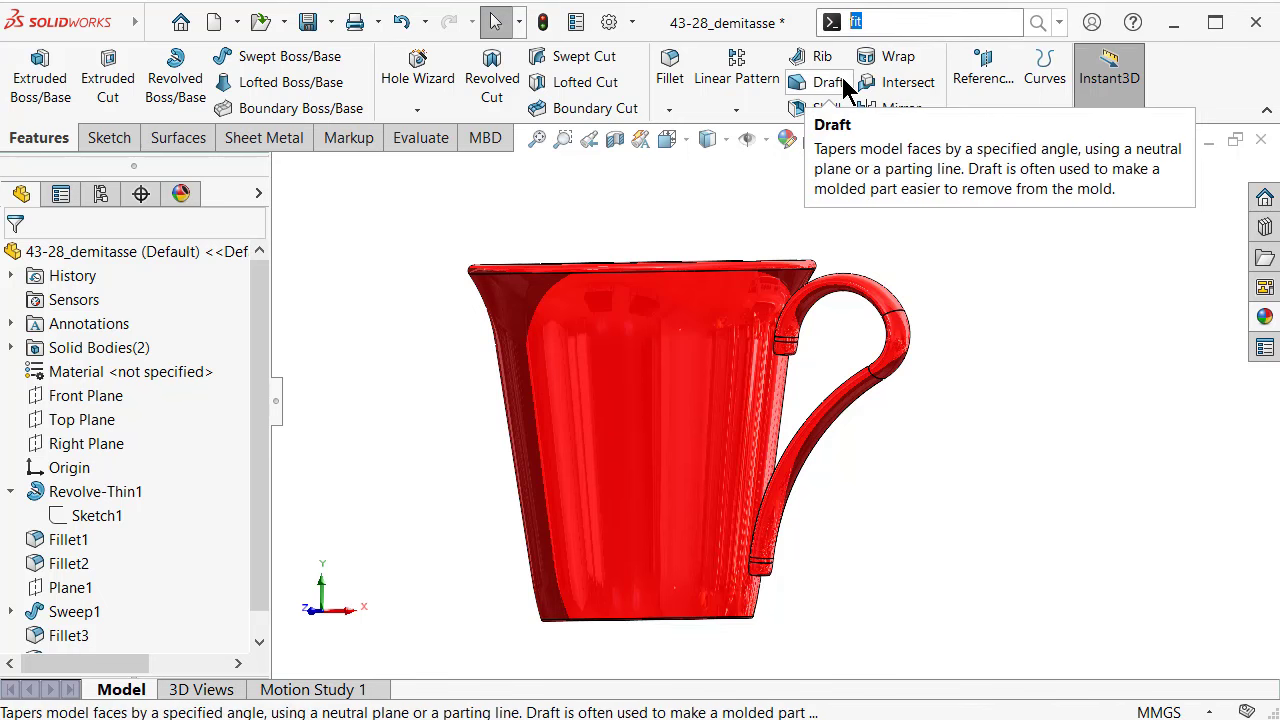
# Step: Combine the handle and cup body with Add into one solid body
pyautogui.write('combin')
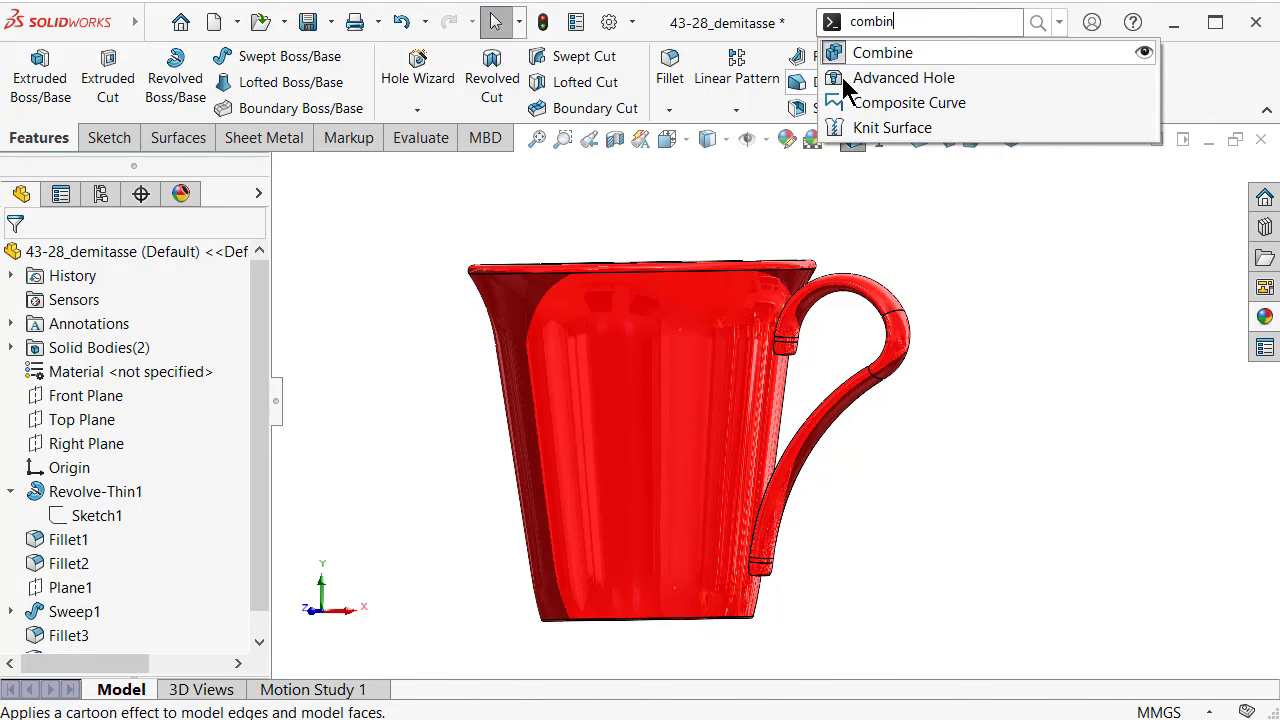
pyautogui.click(926, 52)
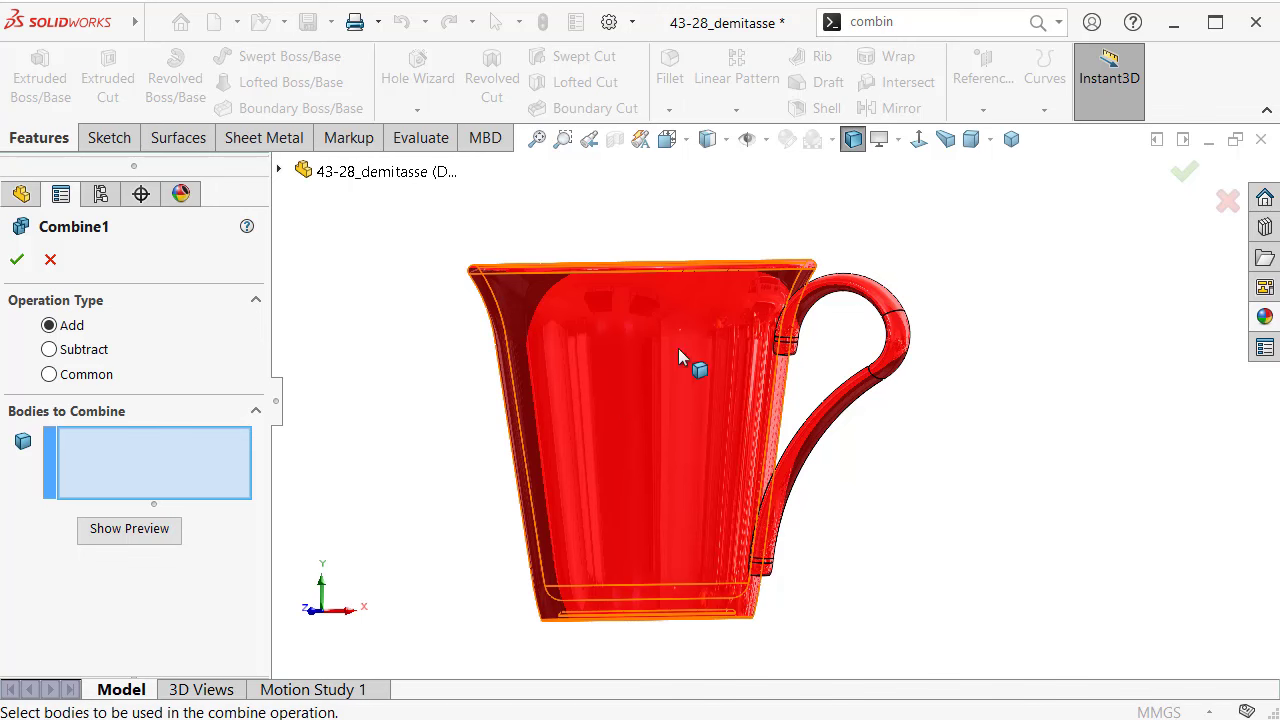
pyautogui.click(850, 295)
pyautogui.click(682, 305)
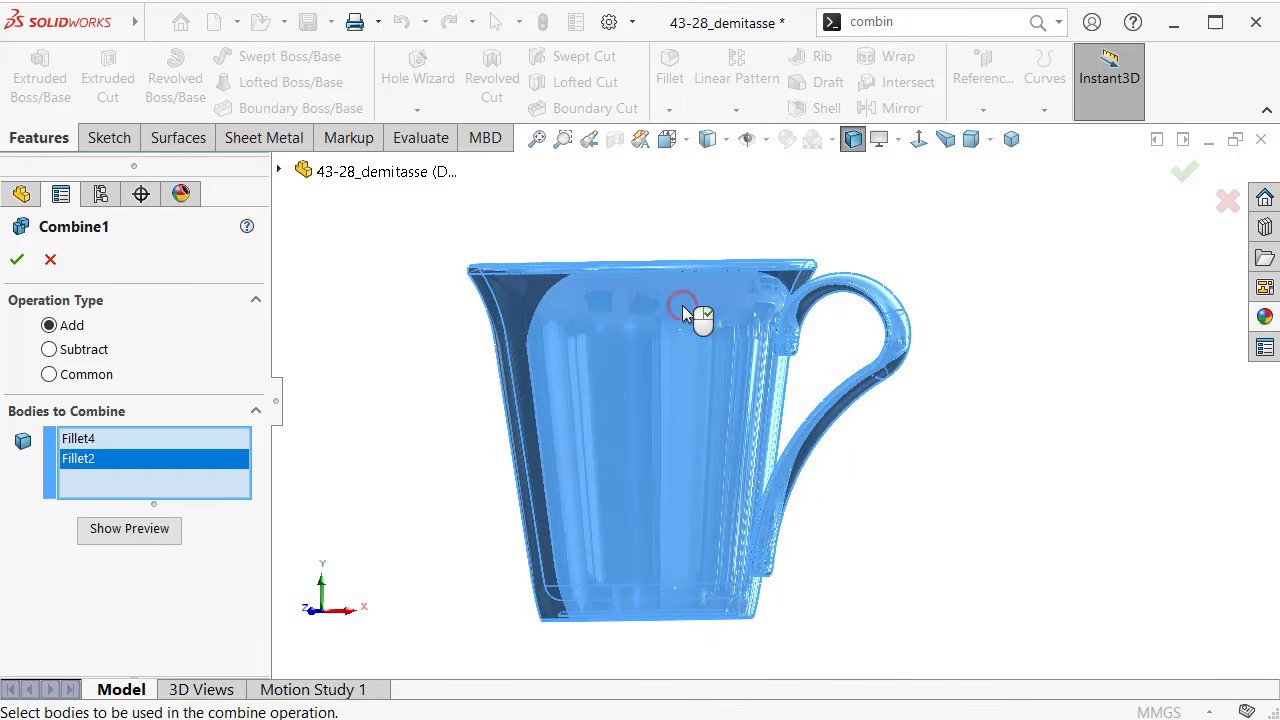
pyautogui.rightClick(682, 305)
pyautogui.press('Left')
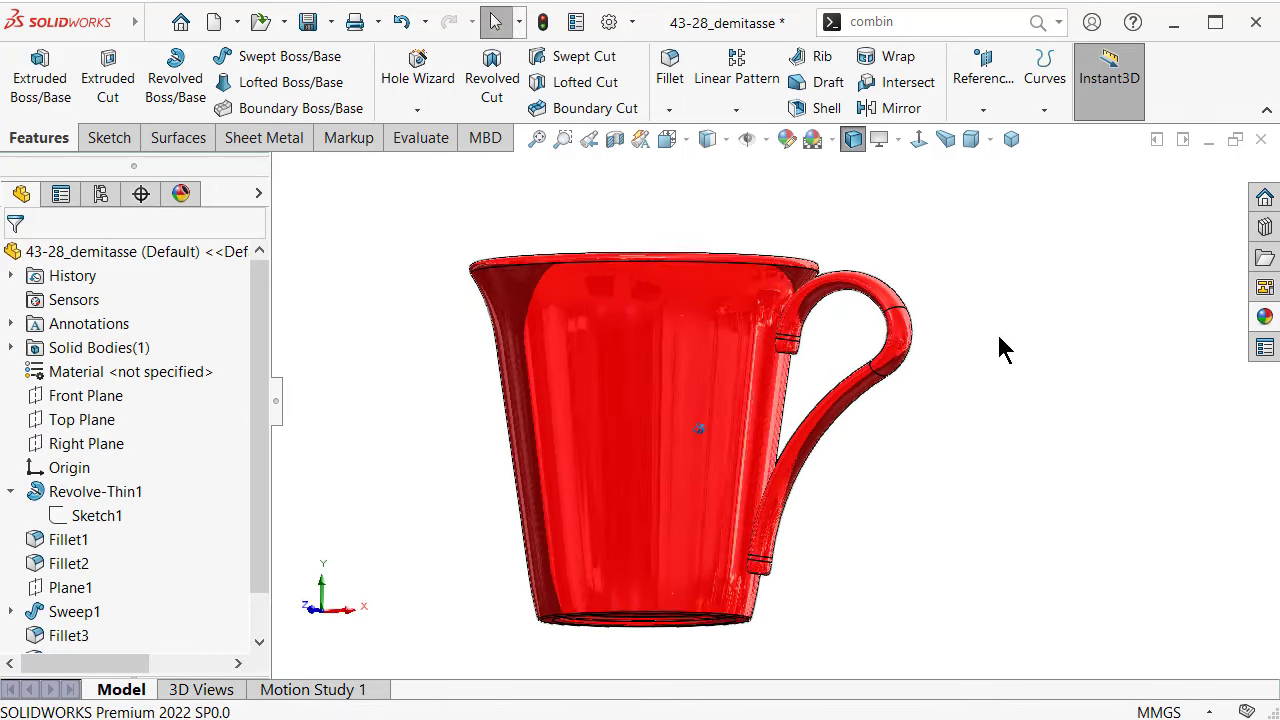
pyautogui.press('Down')
pyautogui.press('Down')
pyautogui.press('Down')
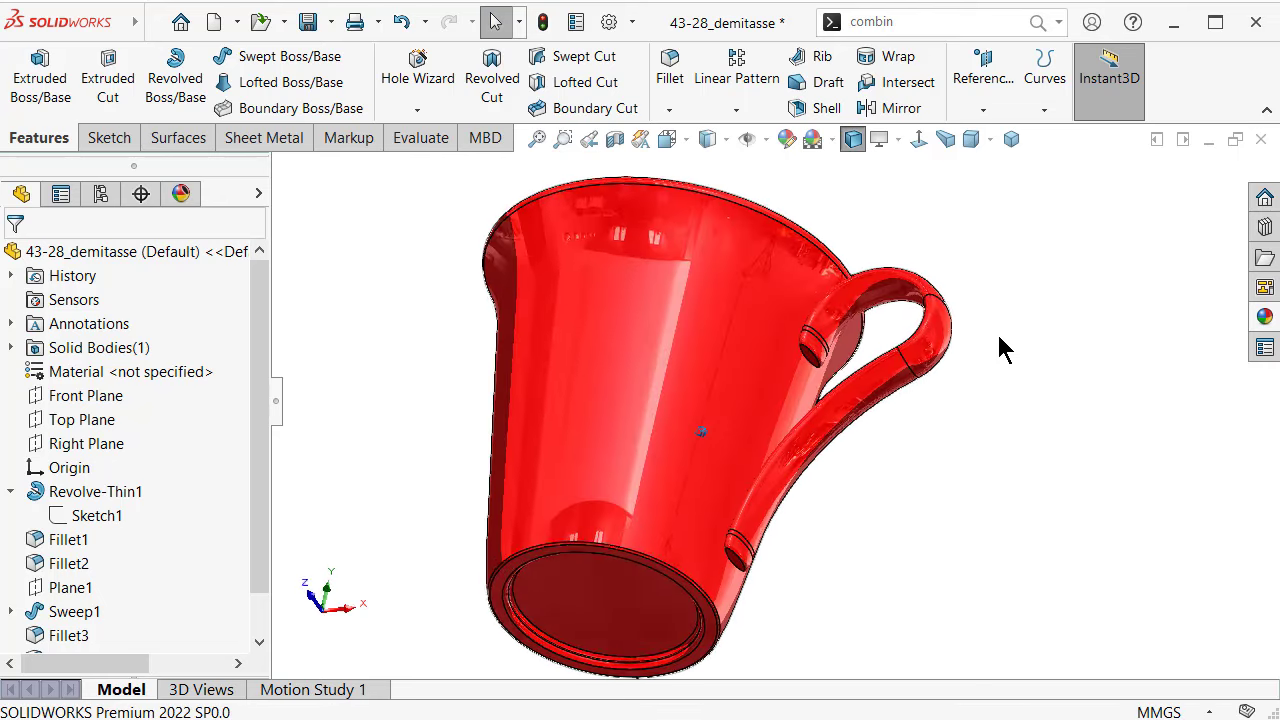
# Step: Section the cup along the Front Plane, tilt to view its wall and base, and save
pyautogui.press('Up')
pyautogui.press('Up')
pyautogui.press('Up')
pyautogui.press('Down')
pyautogui.press('Down')
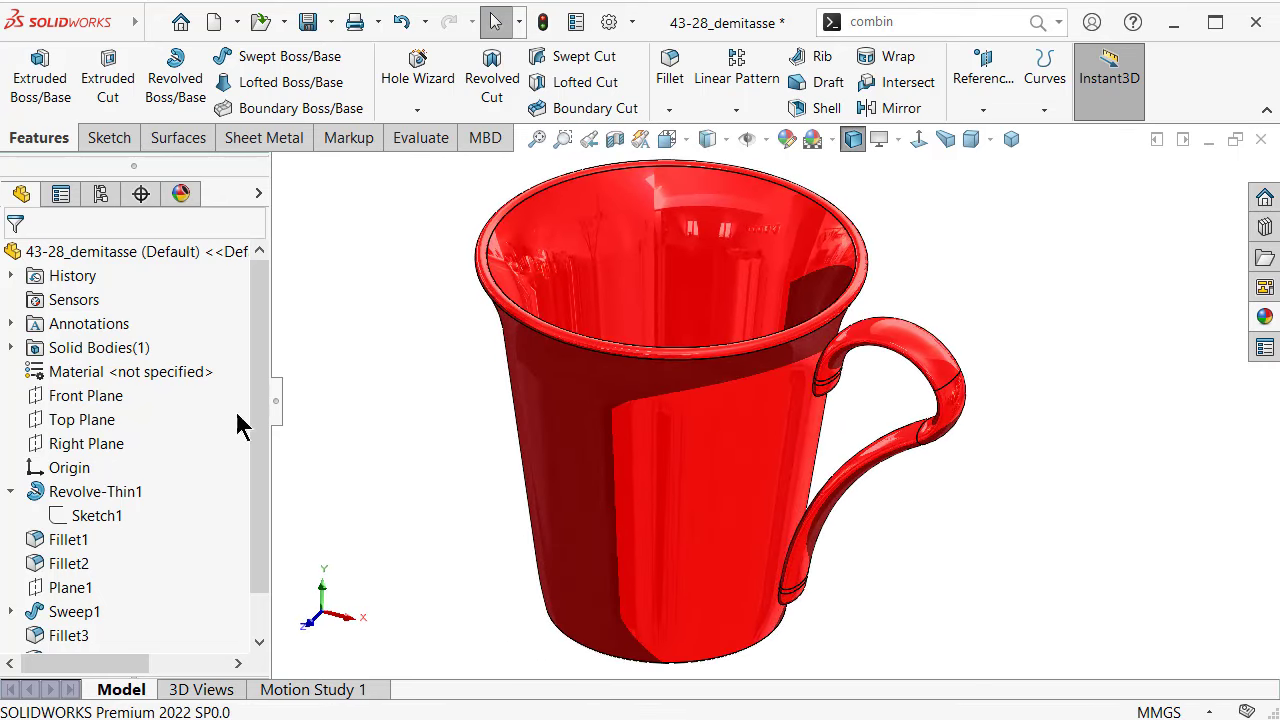
pyautogui.click(72, 410)
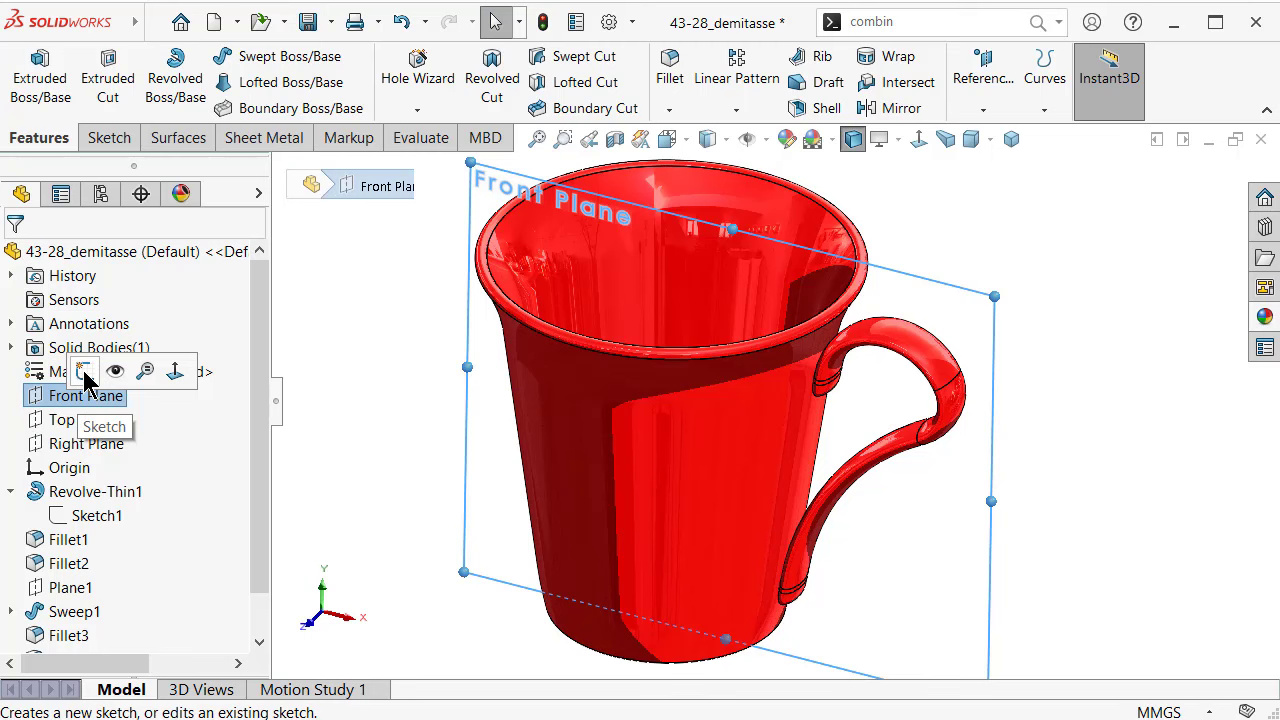
pyautogui.click(614, 139)
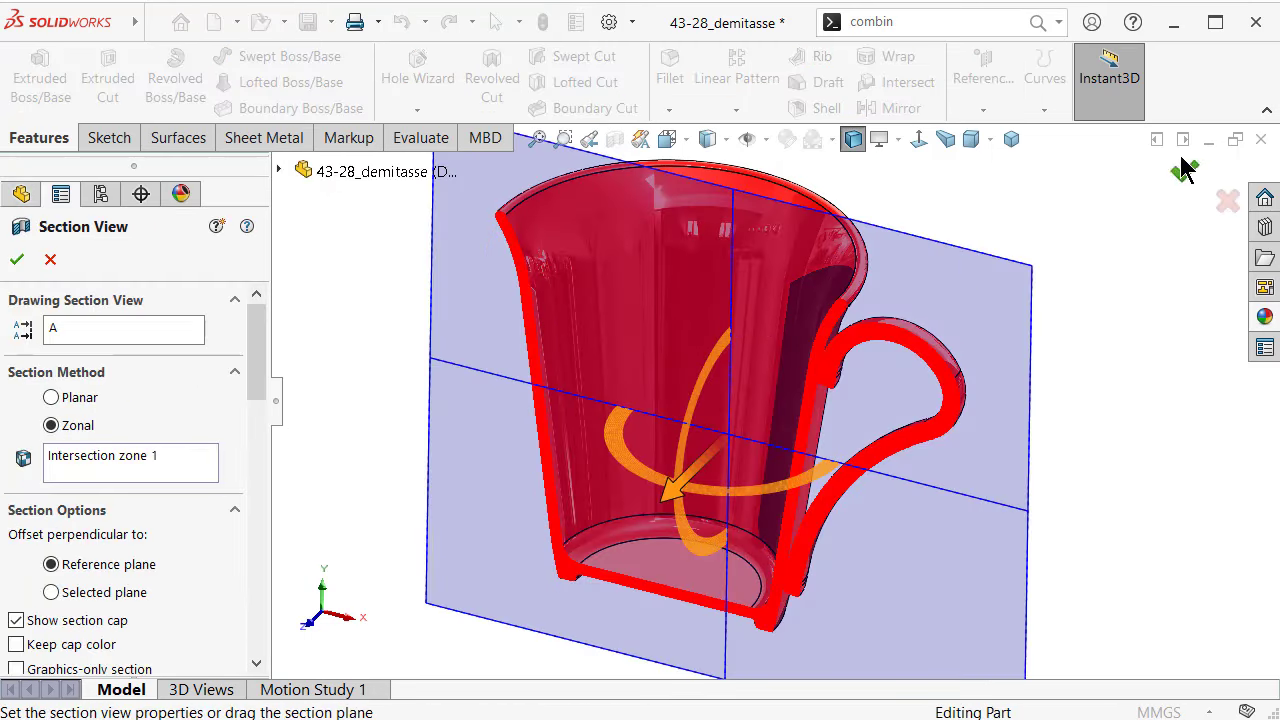
pyautogui.click(1185, 168)
pyautogui.press('Down')
pyautogui.press('Down')
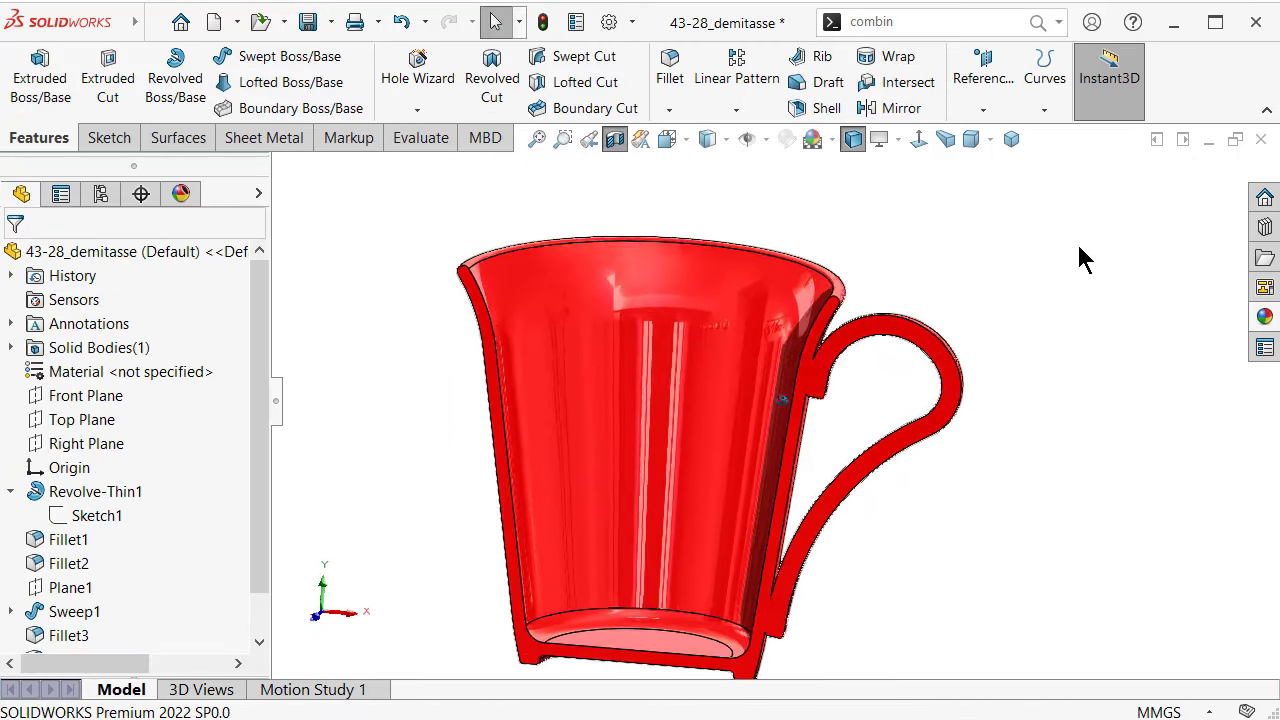
pyautogui.press('Up')
pyautogui.press('Up')
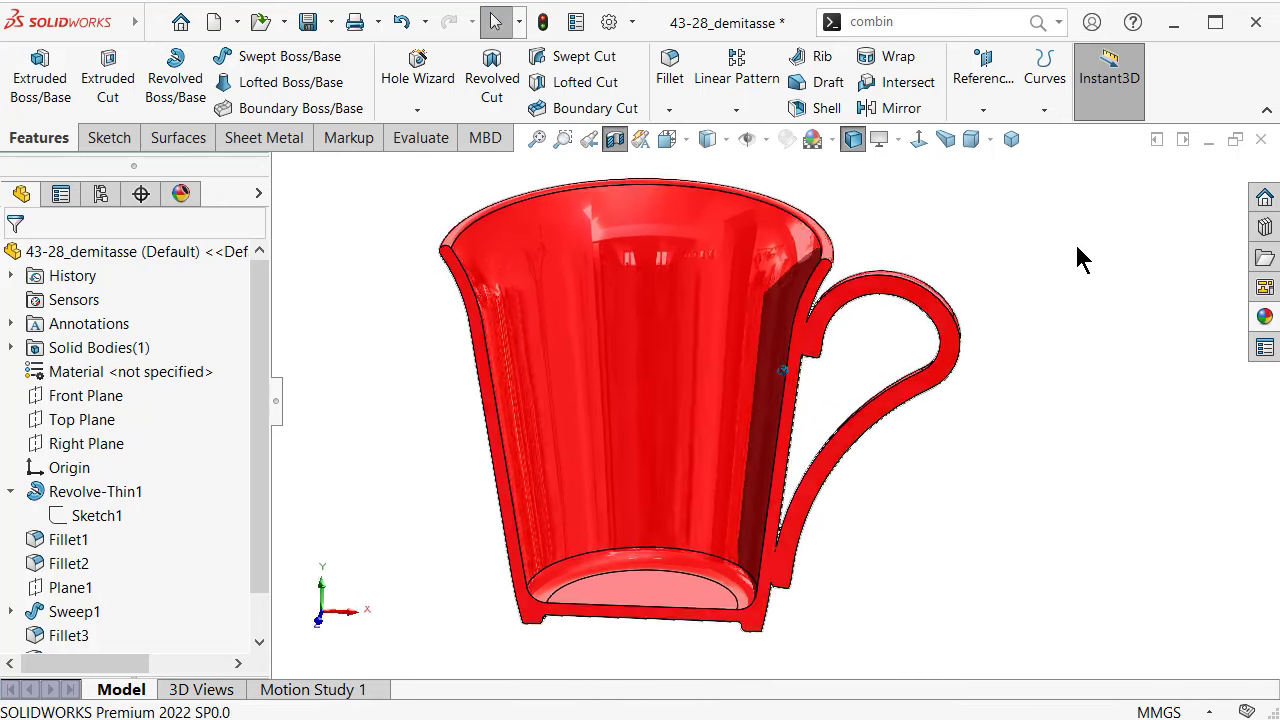
pyautogui.press('Up')
pyautogui.press('Up')
pyautogui.press('Up')
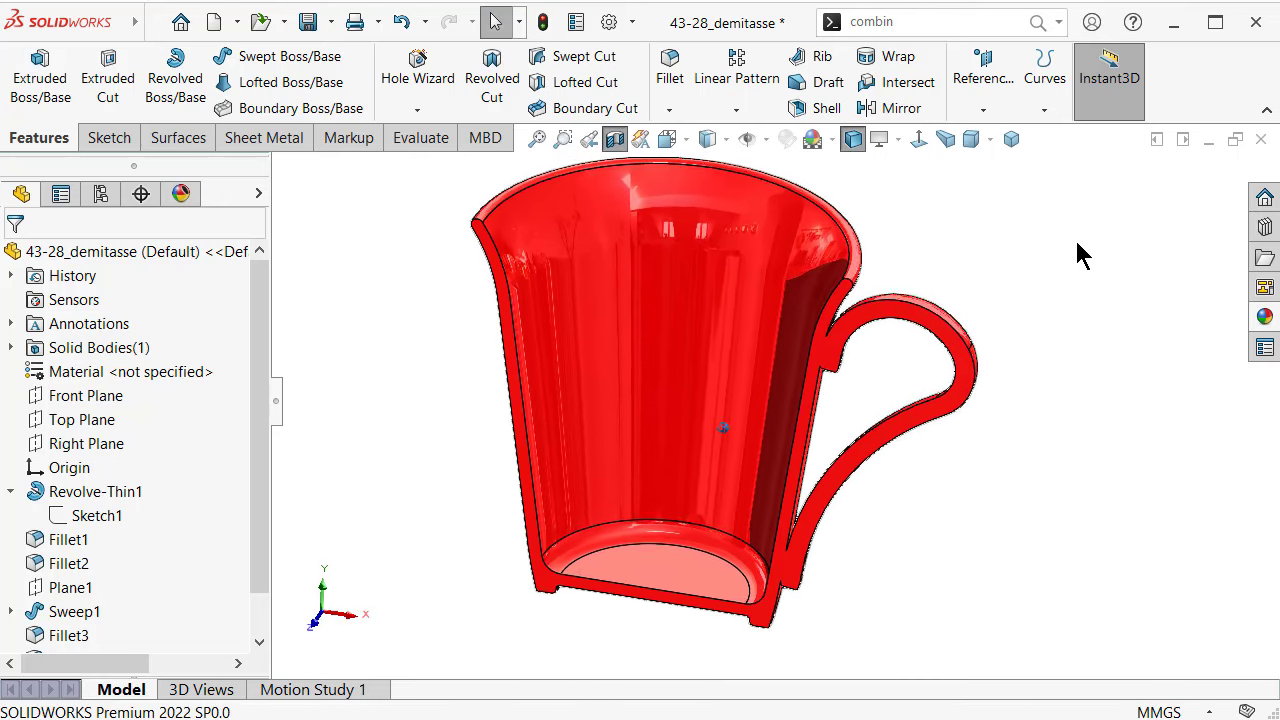
pyautogui.press('Up')
pyautogui.hotkey('ctrl', 's')
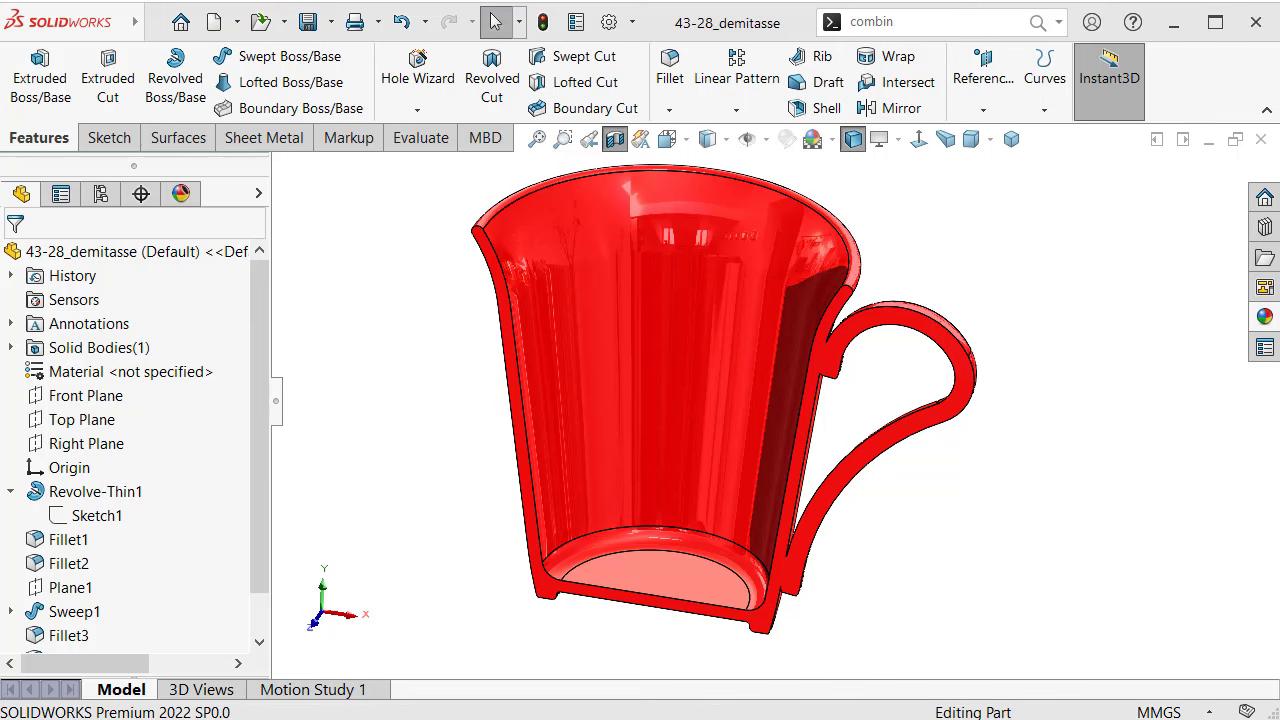
# Step: Set the fillet to 0.40 mm symmetric with a curvature-continuous profile
pyautogui.scroll(-5, 915, 350)
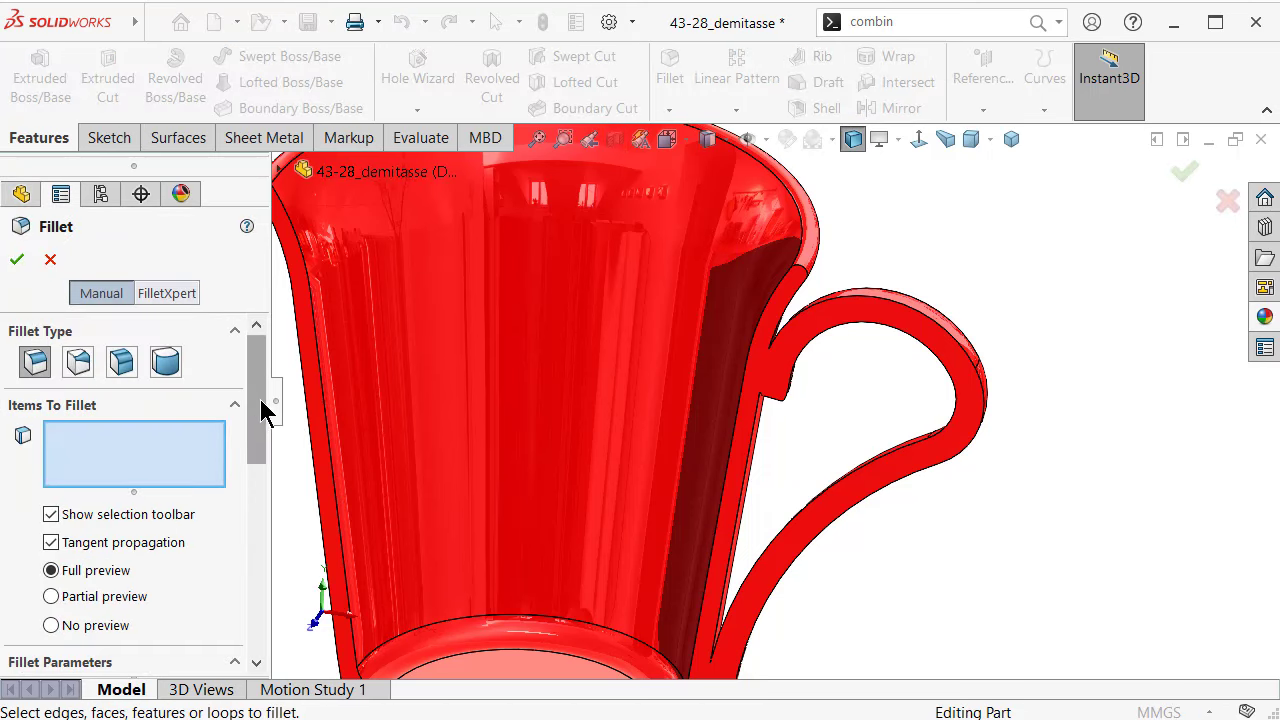
pyautogui.moveTo(261, 400); pyautogui.dragTo(264, 463)
pyautogui.click(141, 508)
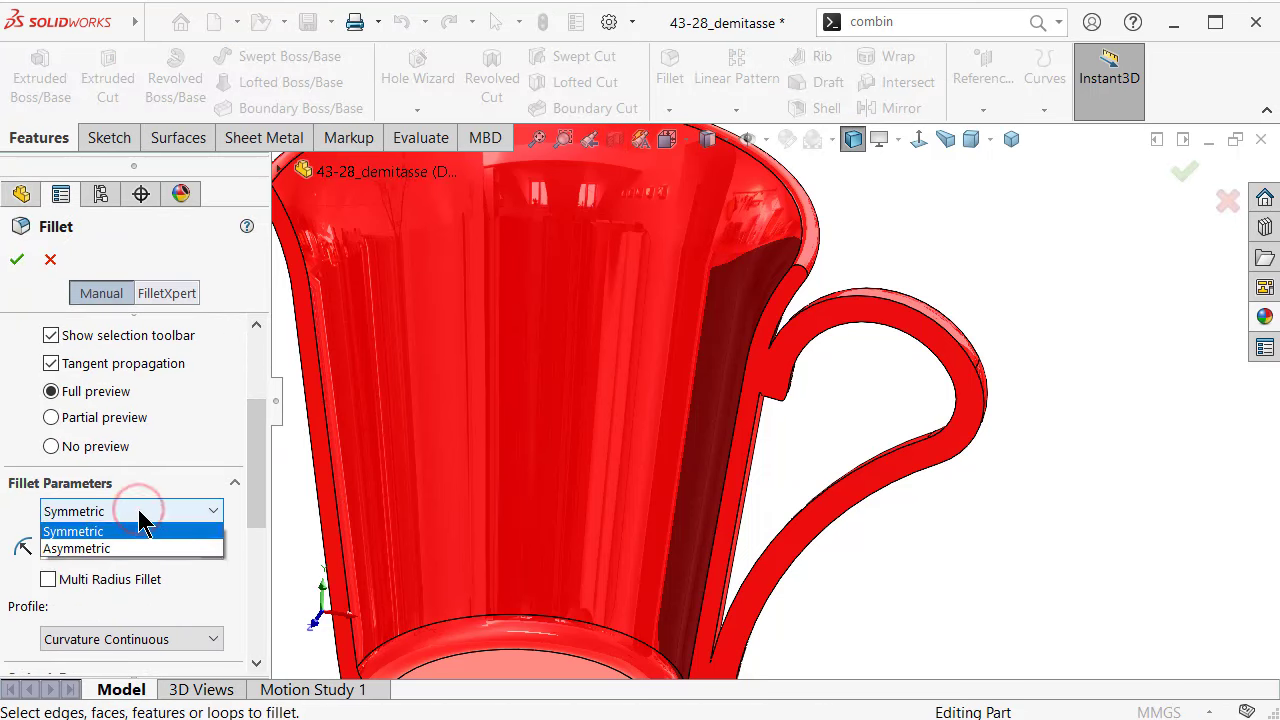
pyautogui.click(139, 513)
# Step: Select the handle-end edge where the handle meets the cup wall
pyautogui.moveTo(336, 500); pyautogui.dragTo(839, 381, button='middle')
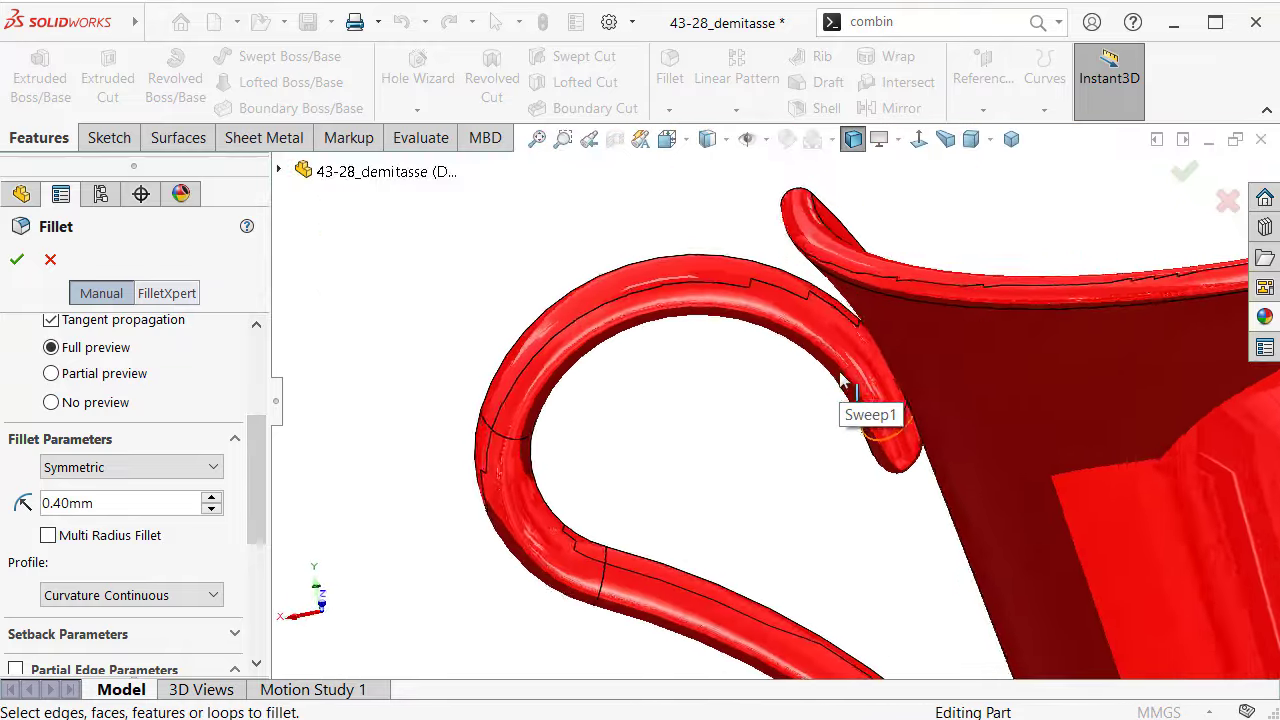
pyautogui.scroll(-2, 924, 405)
pyautogui.scroll(-2, 924, 397)
pyautogui.scroll(-2, 924, 397)
pyautogui.scroll(-2, 924, 397)
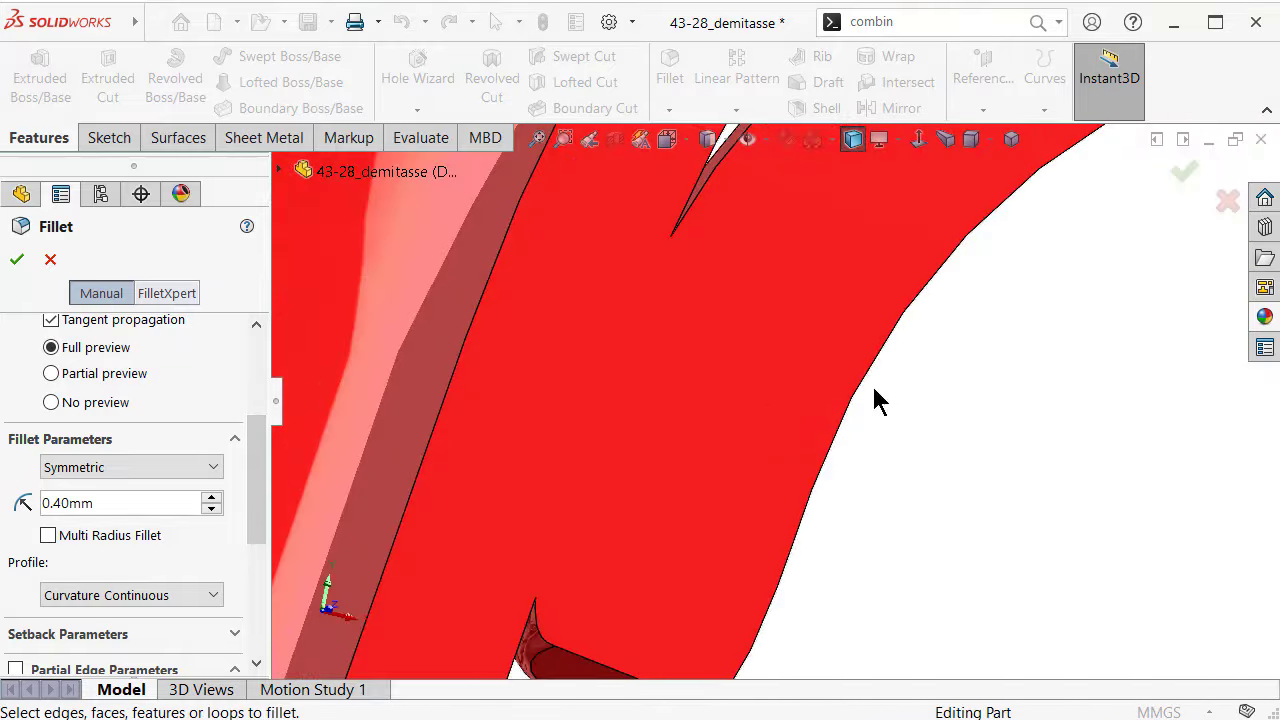
pyautogui.scroll(1, 871, 383)
pyautogui.scroll(-1, 773, 354)
pyautogui.moveTo(620, 574)
pyautogui.mouseDown(button='middle')
pyautogui.moveTo(597, 592)
pyautogui.moveTo(691, 599)
pyautogui.mouseUp(button='middle')
pyautogui.scroll(-1, 691, 596)
pyautogui.scroll(-1, 692, 600)
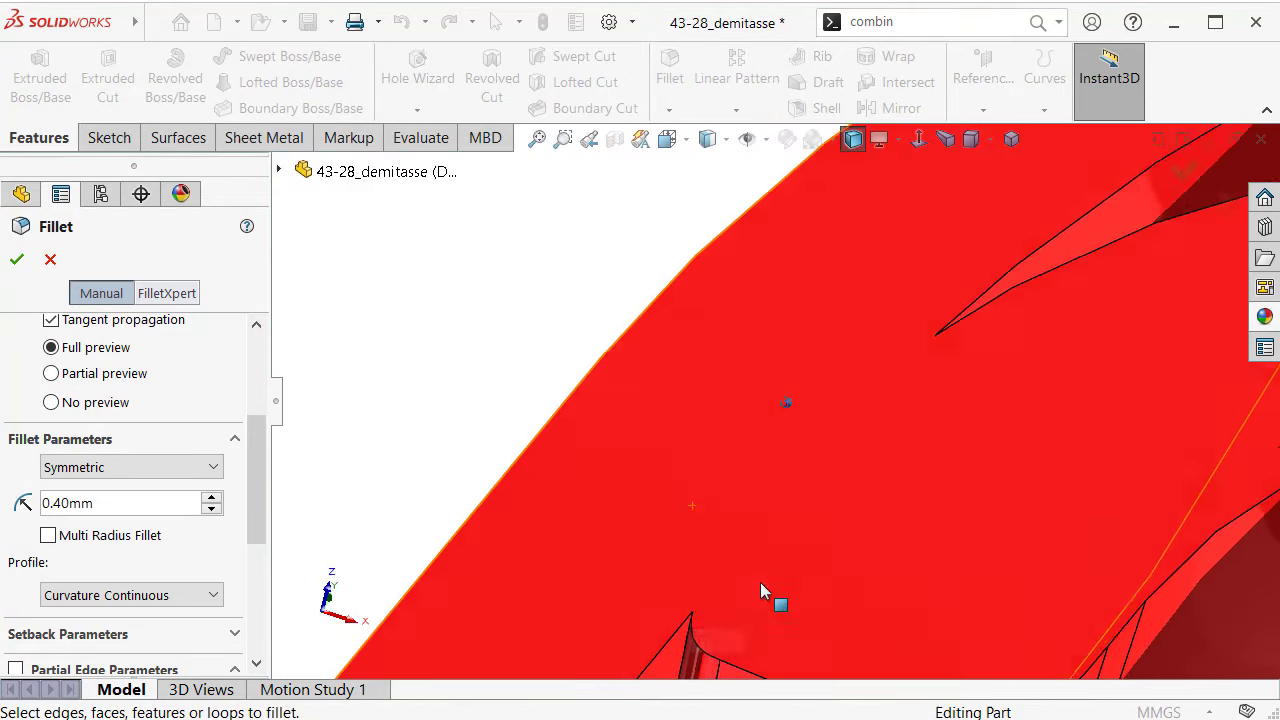
pyautogui.scroll(-1, 700, 610)
pyautogui.scroll(-1, 684, 617)
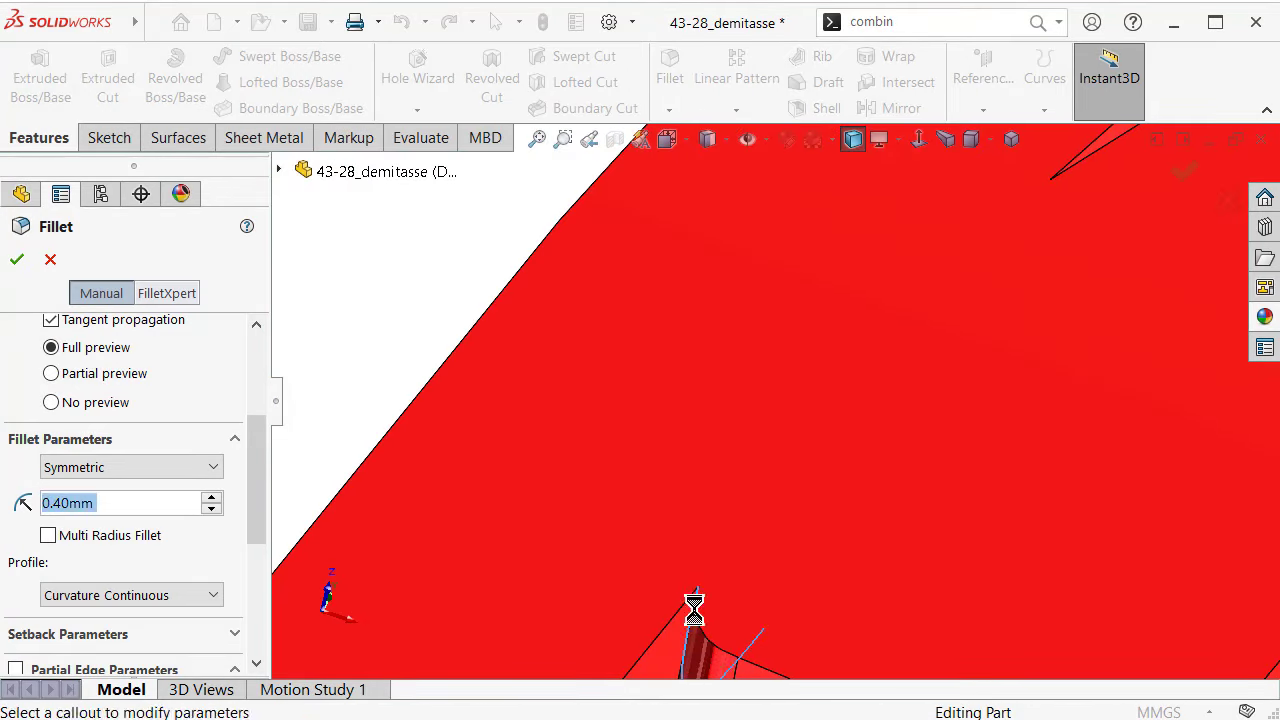
pyautogui.scroll(1, 694, 610)
pyautogui.scroll(2, 829, 609)
pyautogui.scroll(1, 894, 531)
pyautogui.scroll(-2, 876, 526)
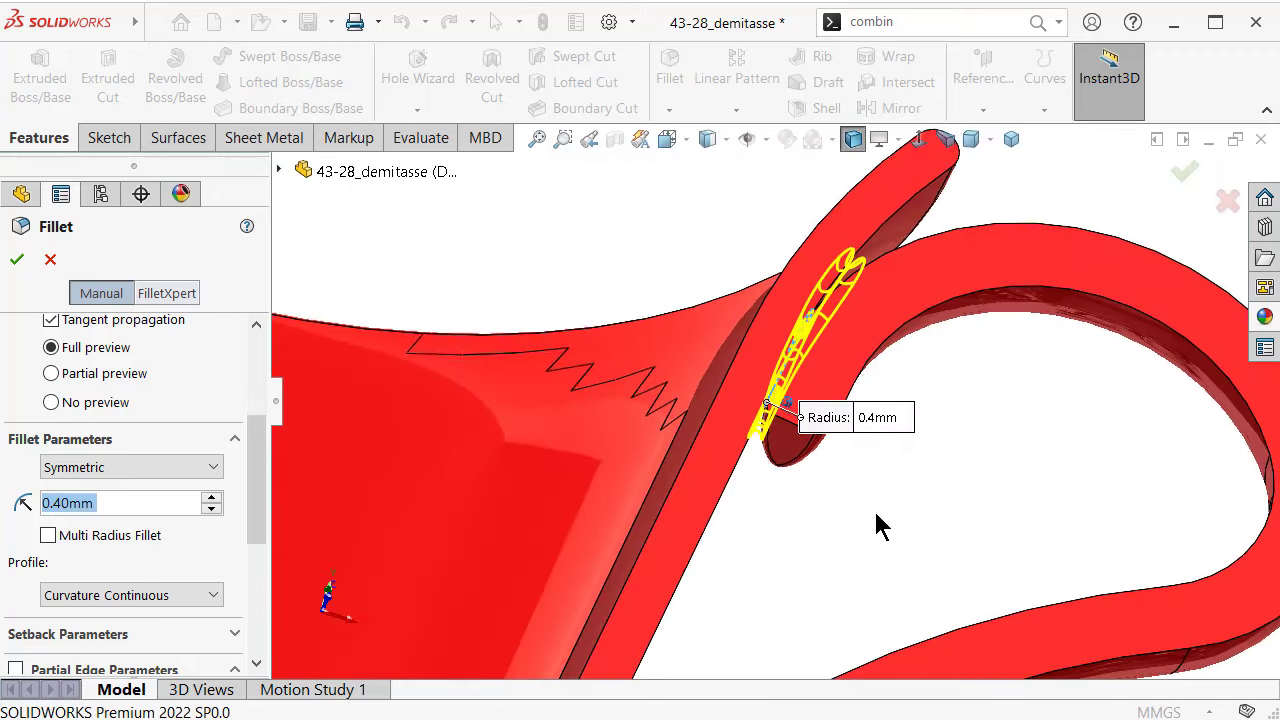
pyautogui.scroll(1, 876, 526)
pyautogui.moveTo(876, 526); pyautogui.dragTo(680, 434, button='middle')
pyautogui.scroll(-2, 686, 354)
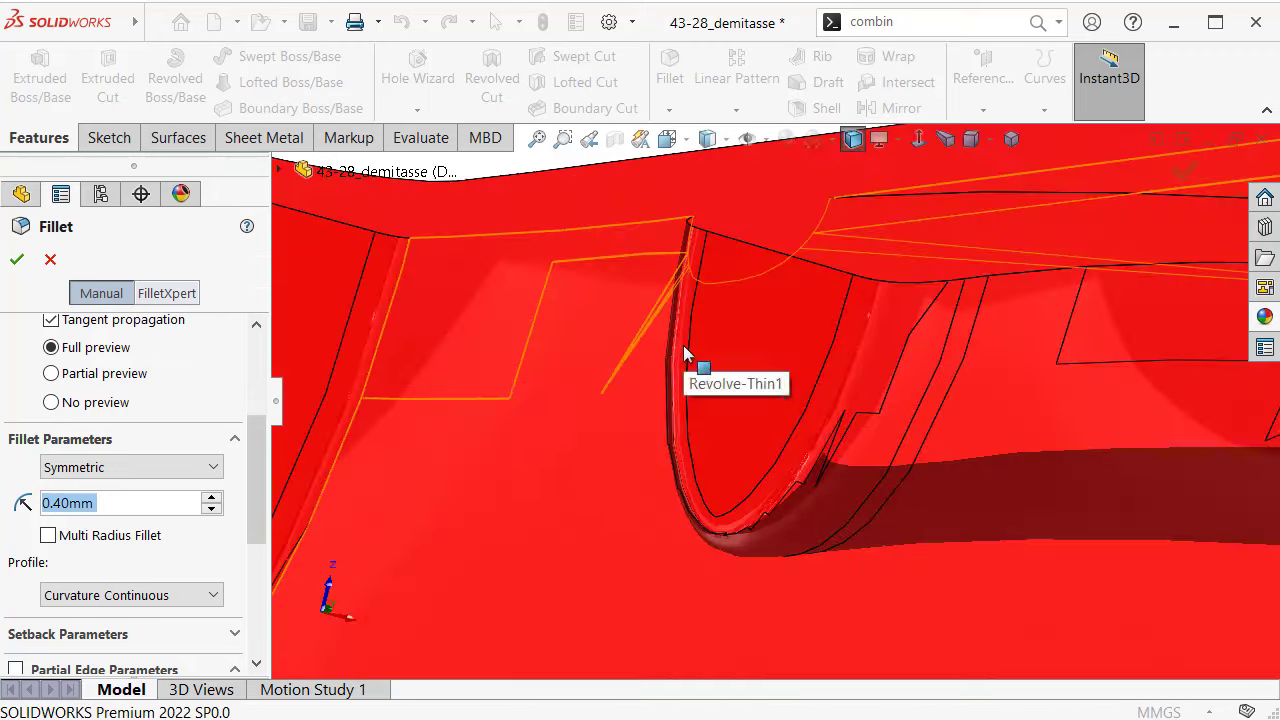
pyautogui.moveTo(684, 352); pyautogui.dragTo(656, 366, button='middle')
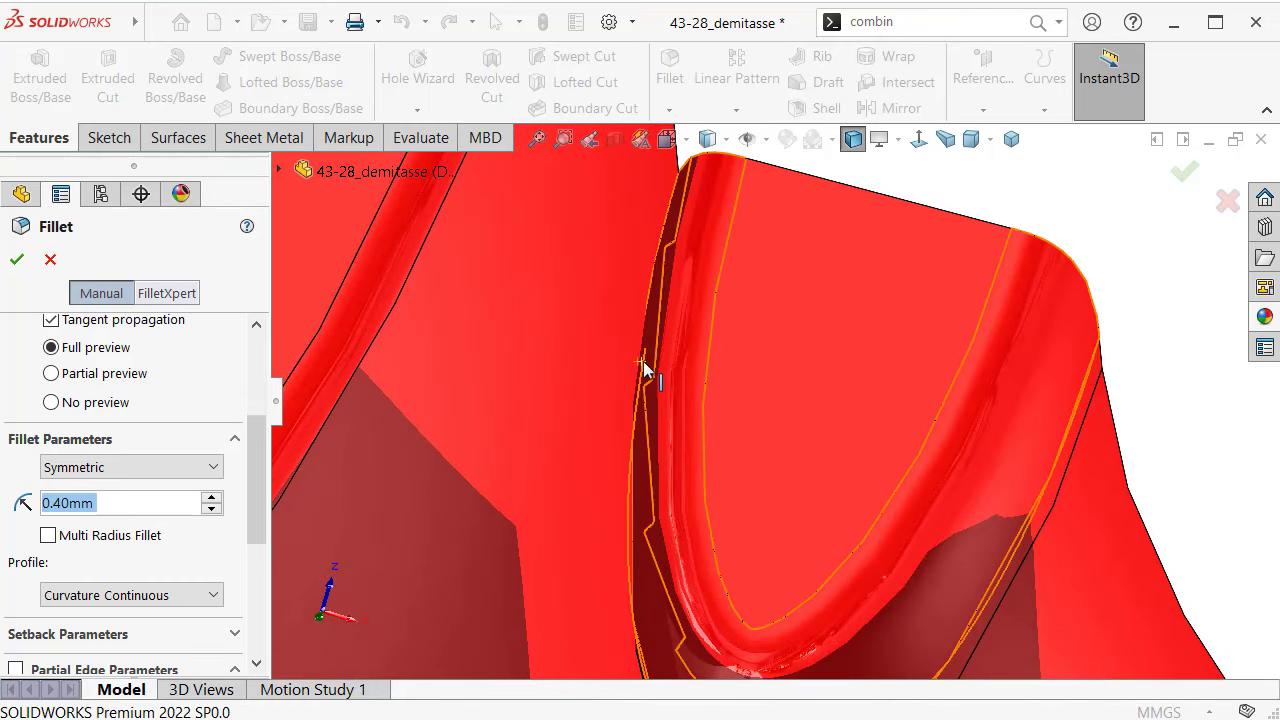
pyautogui.scroll(2, 797, 348)
pyautogui.moveTo(797, 348)
pyautogui.mouseDown(button='middle')
pyautogui.moveTo(723, 586)
pyautogui.moveTo(806, 350)
pyautogui.moveTo(700, 371)
pyautogui.mouseUp(button='middle')
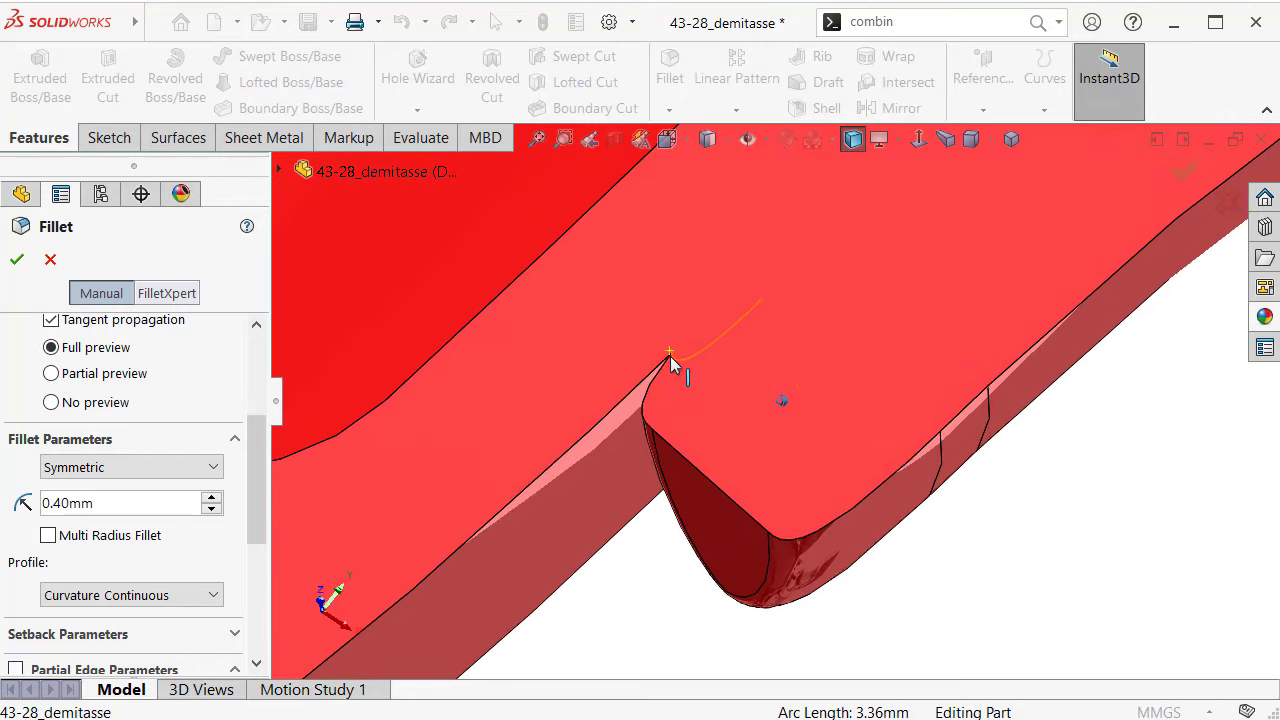
pyautogui.scroll(-3, 670, 356)
pyautogui.moveTo(829, 322)
pyautogui.mouseDown(button='middle')
pyautogui.moveTo(929, 277)
pyautogui.moveTo(900, 286)
pyautogui.moveTo(1040, 380)
pyautogui.moveTo(972, 321)
pyautogui.moveTo(818, 315)
pyautogui.mouseUp(button='middle')
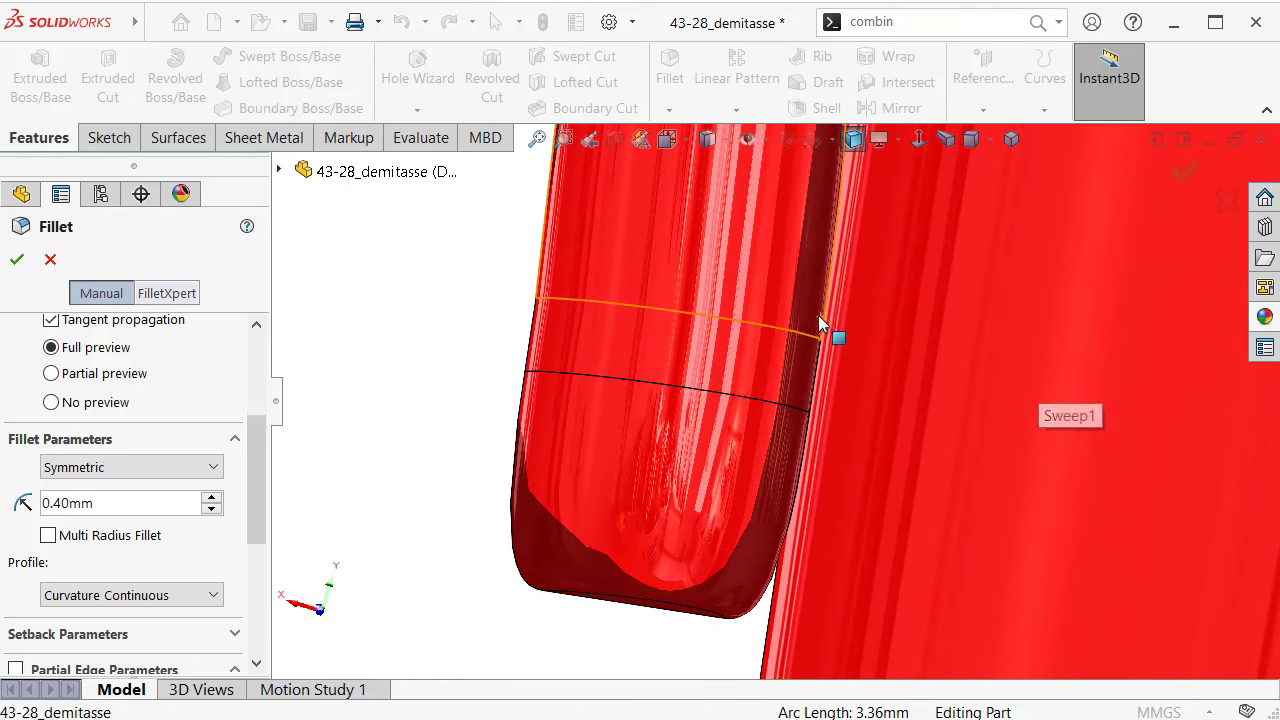
pyautogui.click(826, 306)
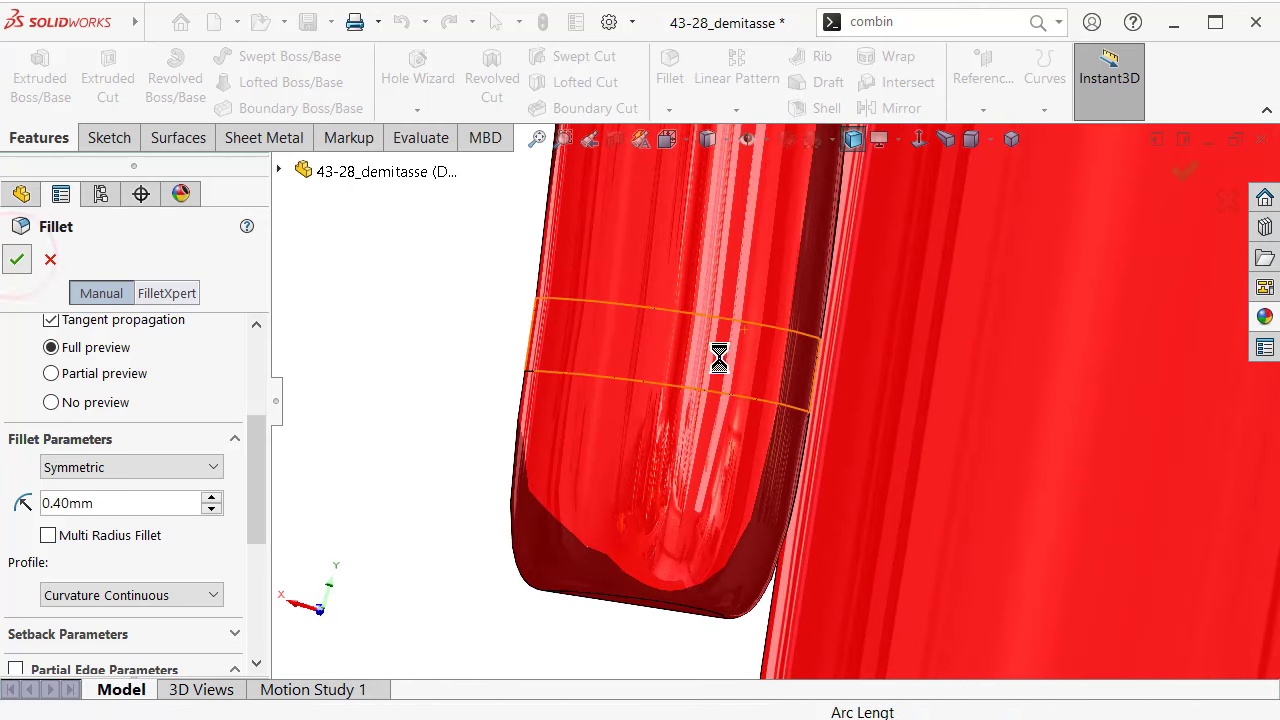
# Step: Add the handle's Sweep1 face and confirm the 0.4 mm fillet
pyautogui.moveTo(840, 371)
pyautogui.mouseDown(button='middle')
pyautogui.moveTo(824, 369)
pyautogui.moveTo(727, 229)
pyautogui.moveTo(995, 240)
pyautogui.moveTo(871, 180)
pyautogui.moveTo(814, 353)
pyautogui.mouseUp(button='middle')
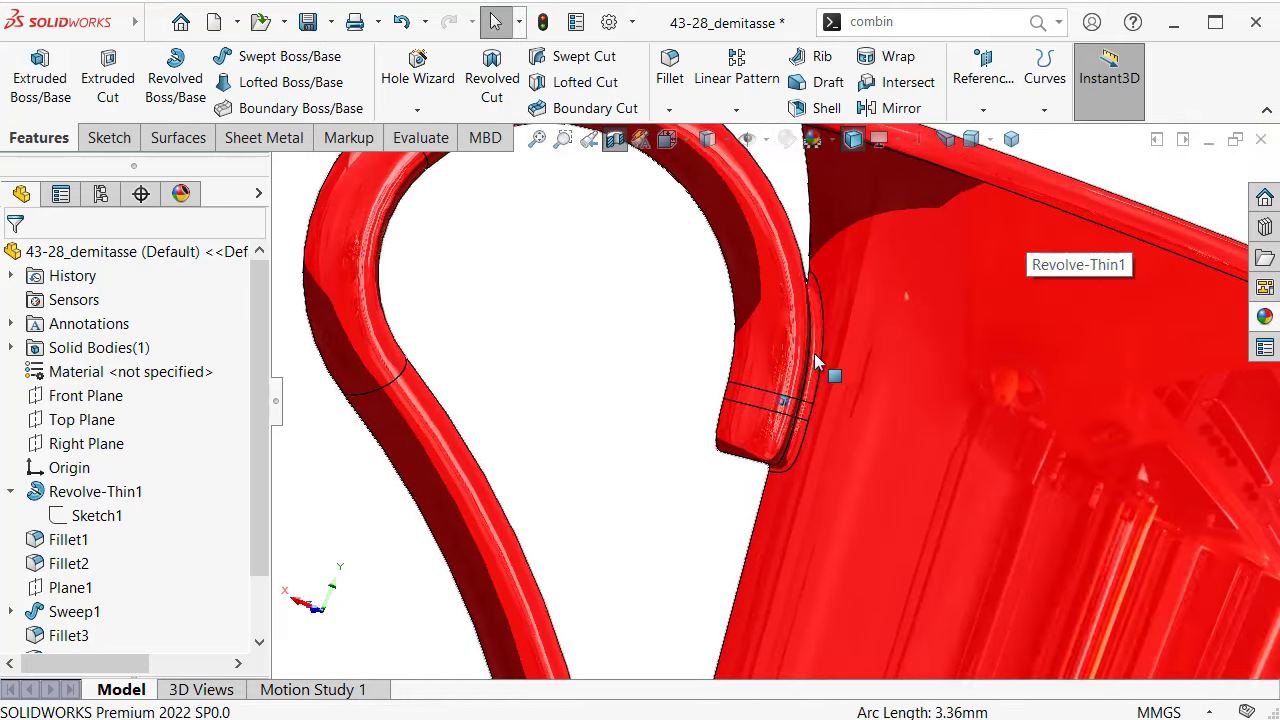
pyautogui.moveTo(768, 578)
pyautogui.mouseDown(button='middle')
pyautogui.moveTo(652, 655)
pyautogui.moveTo(607, 500)
pyautogui.moveTo(686, 500)
pyautogui.mouseUp(button='middle')
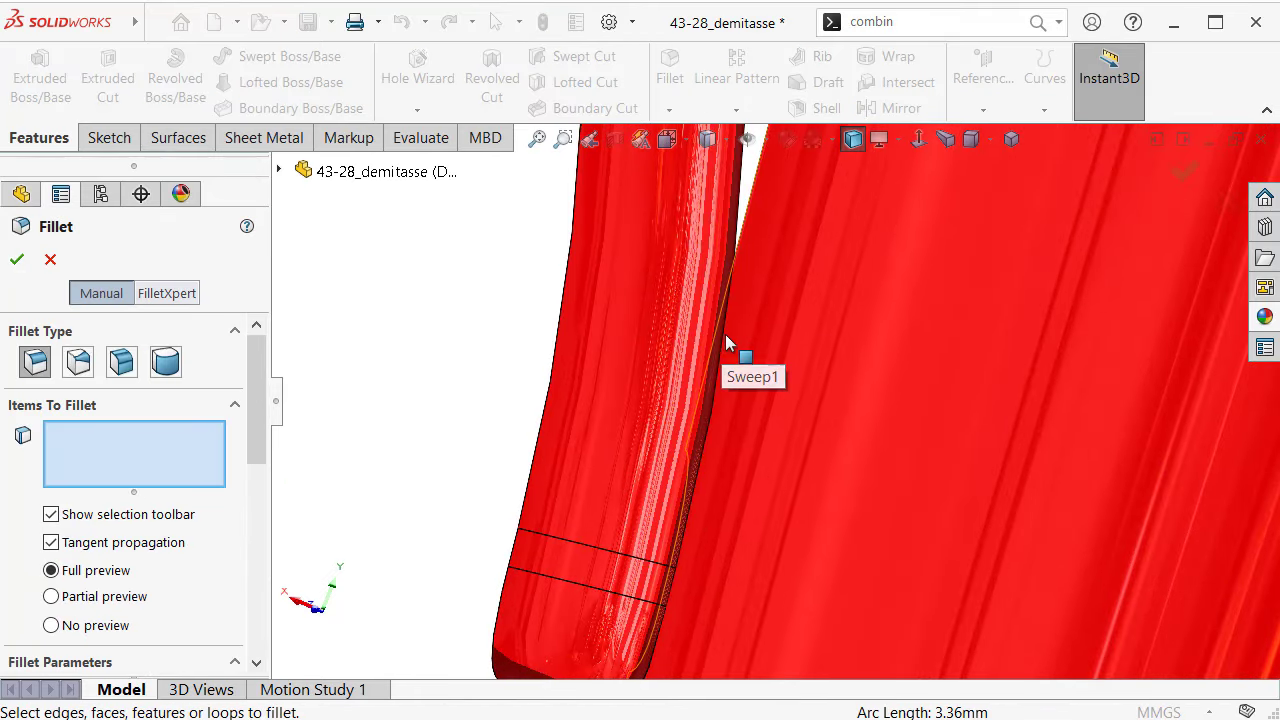
pyautogui.scroll(-3, 728, 320)
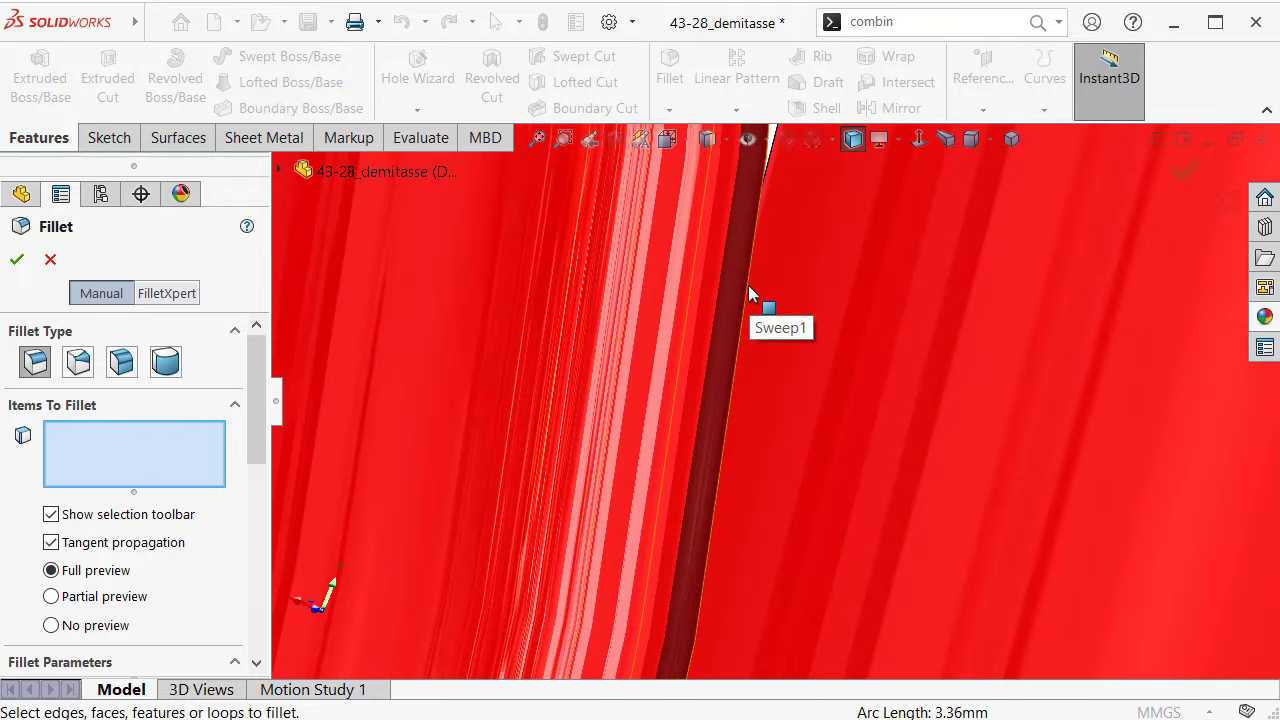
pyautogui.click(748, 285)
pyautogui.scroll(3, 830, 306)
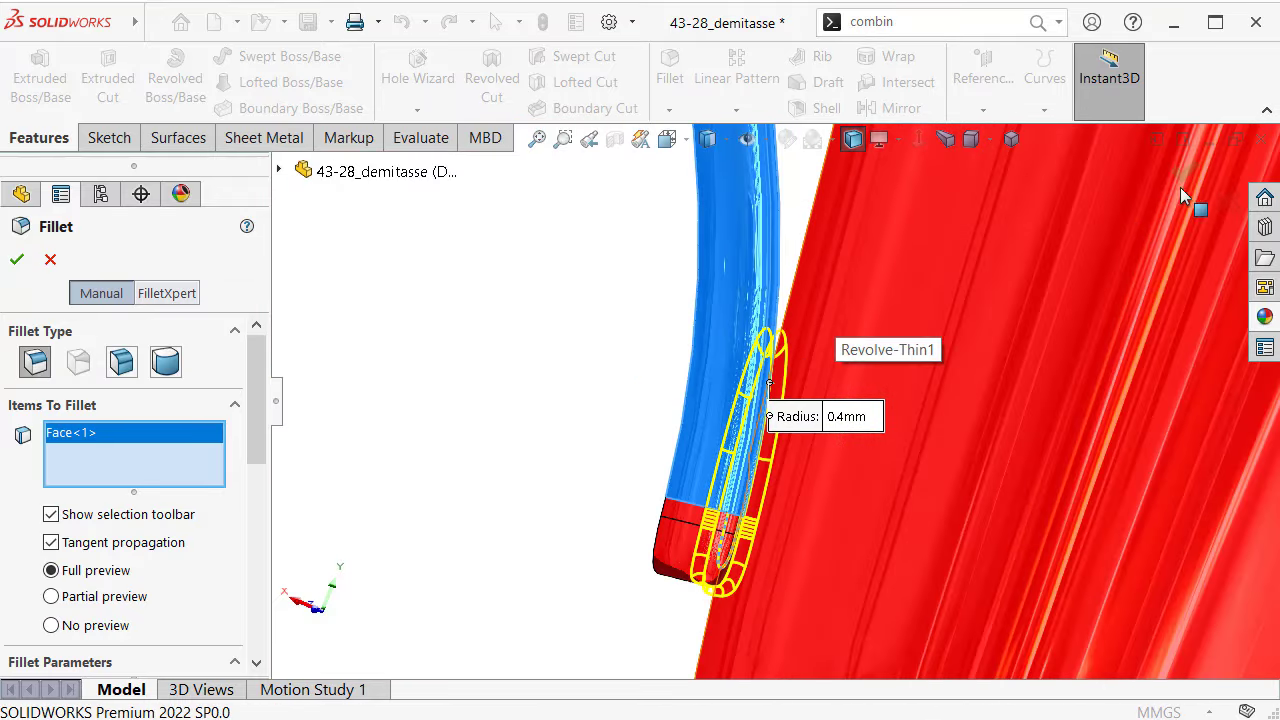
pyautogui.click(1185, 172)
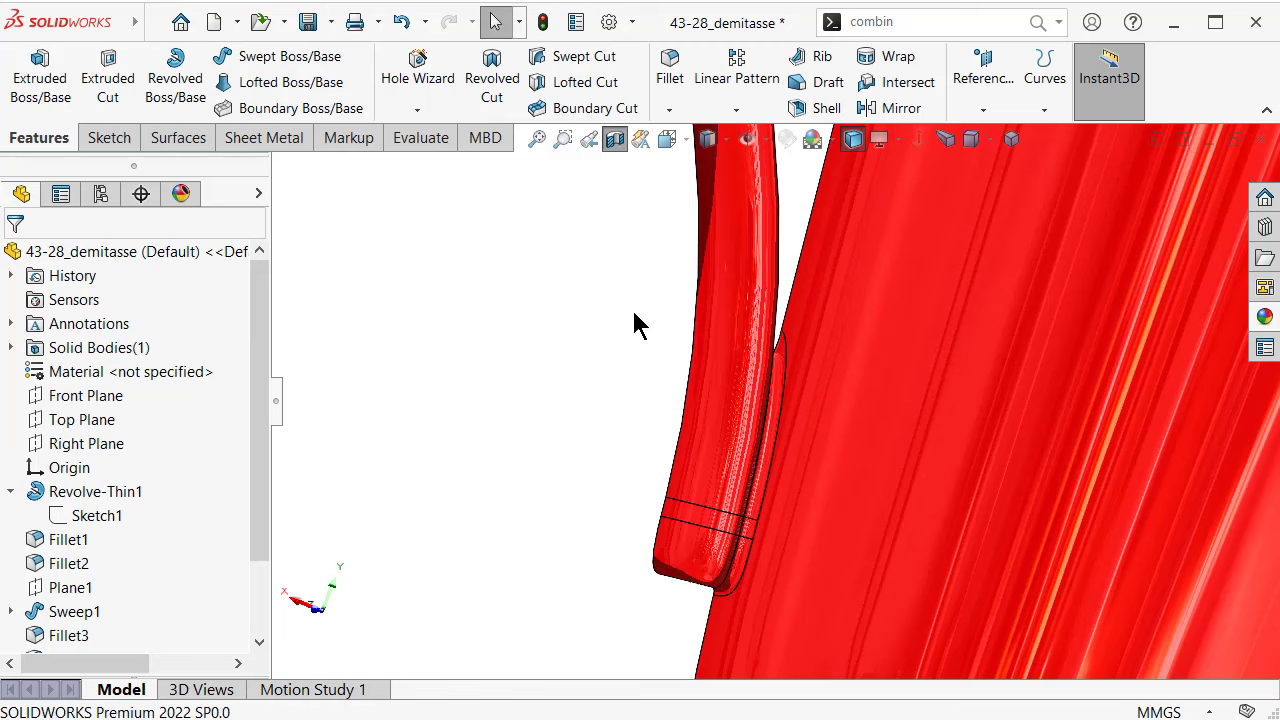
# Step: Zoom to fit and set the display style to Shaded without edges
pyautogui.moveTo(636, 325)
pyautogui.mouseDown(button='middle')
pyautogui.moveTo(728, 357)
pyautogui.moveTo(718, 347)
pyautogui.mouseUp(button='middle')
pyautogui.press('f')
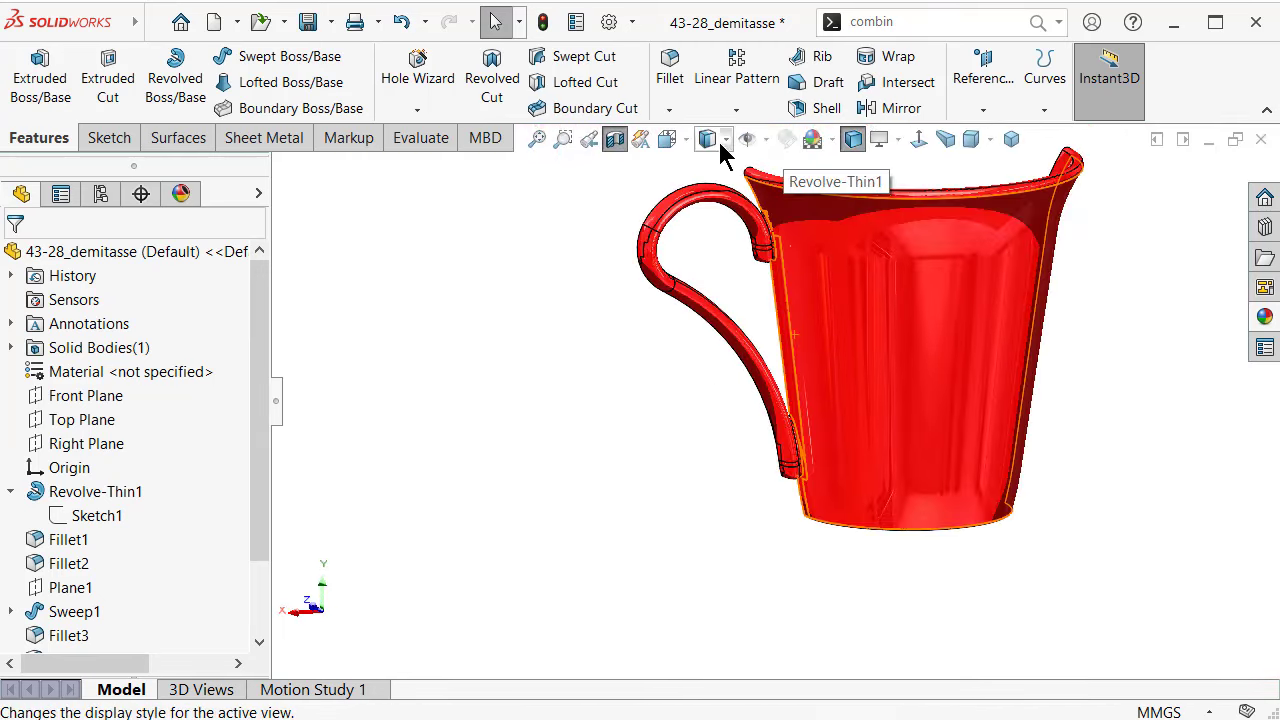
pyautogui.click(726, 141)
pyautogui.click(708, 251)
pyautogui.scroll(-2, 849, 335)
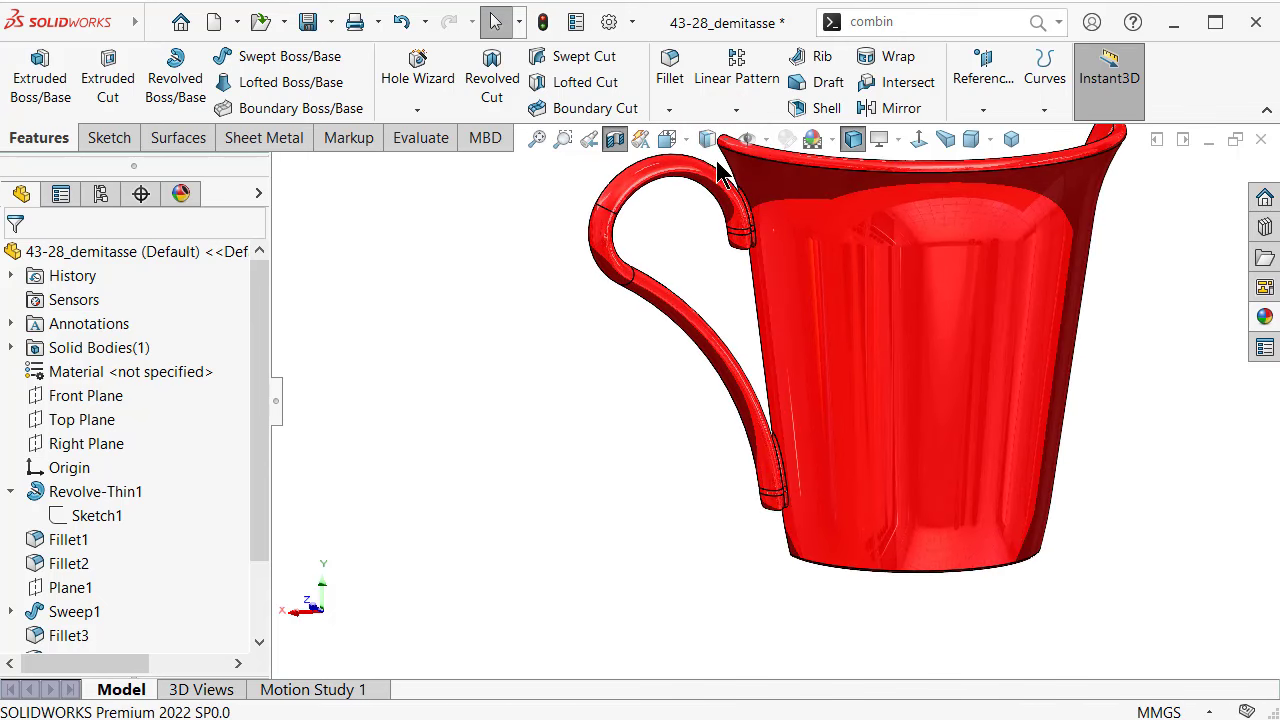
pyautogui.click(709, 195)
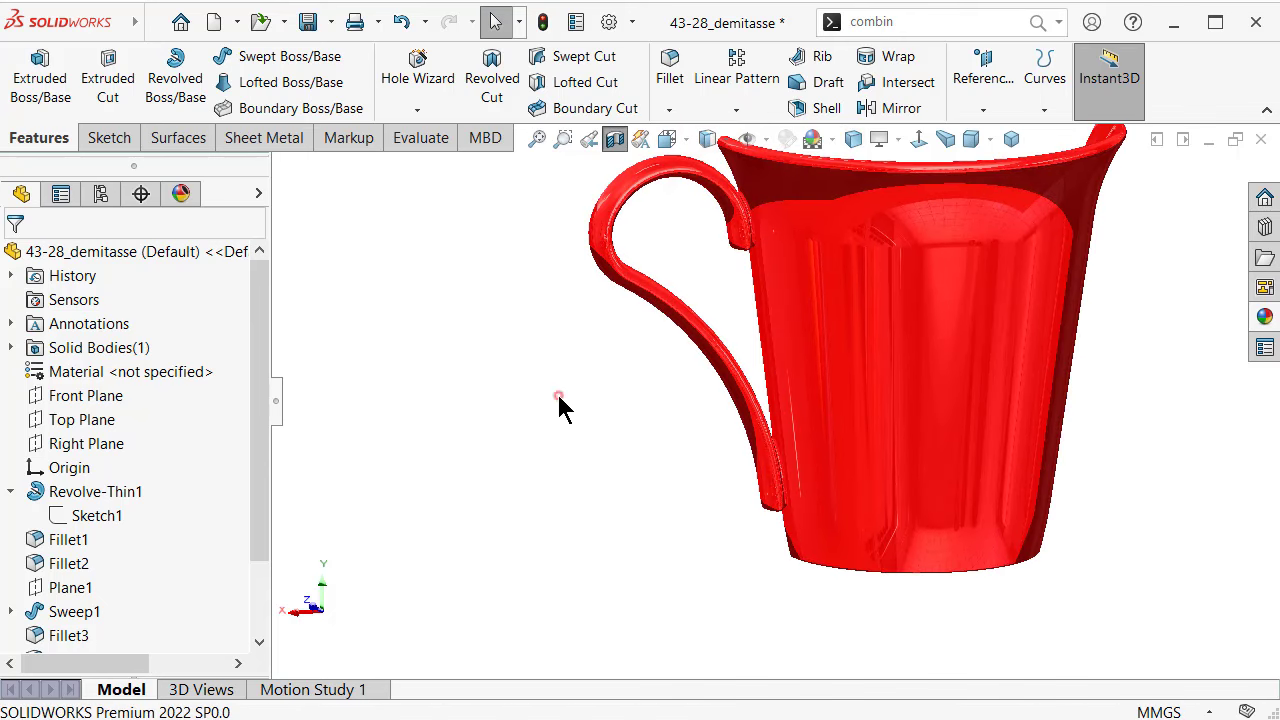
# Step: Turn on RealView Graphics in View Settings
pyautogui.scroll(-3, 881, 354)
pyautogui.scroll(-2, 781, 355)
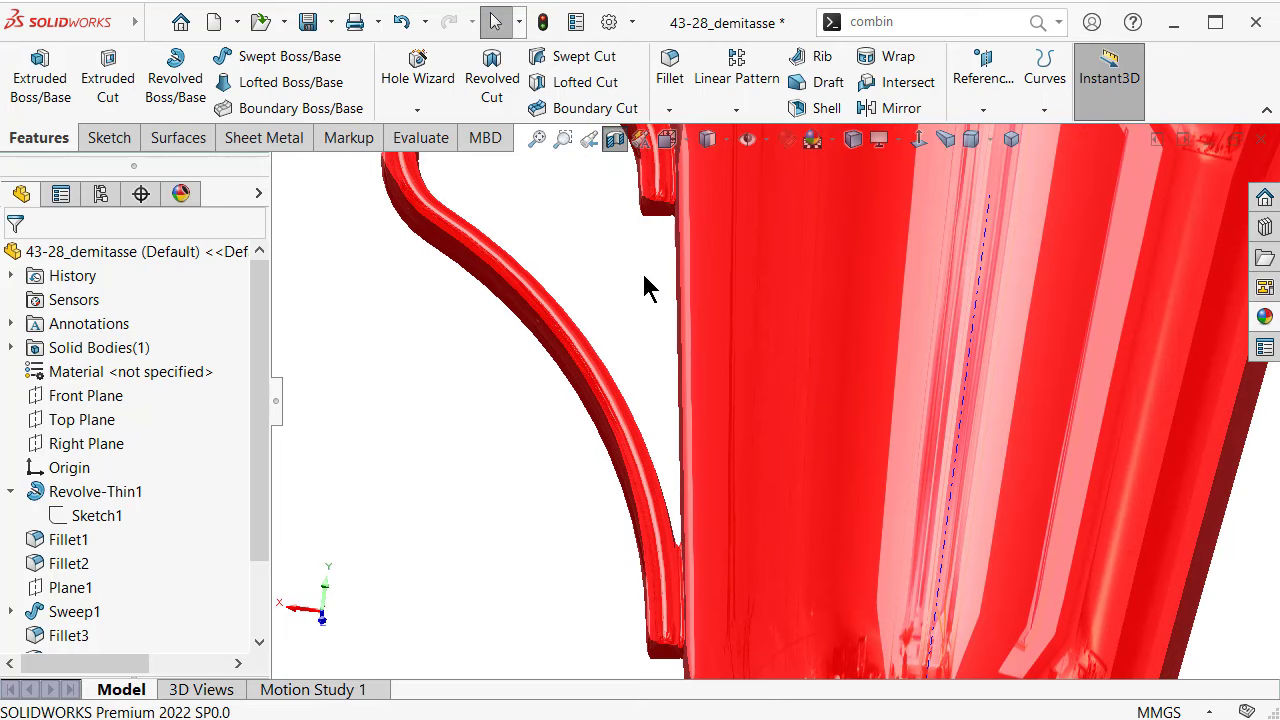
pyautogui.scroll(3, 645, 288)
pyautogui.hotkey('shift', 'Left')
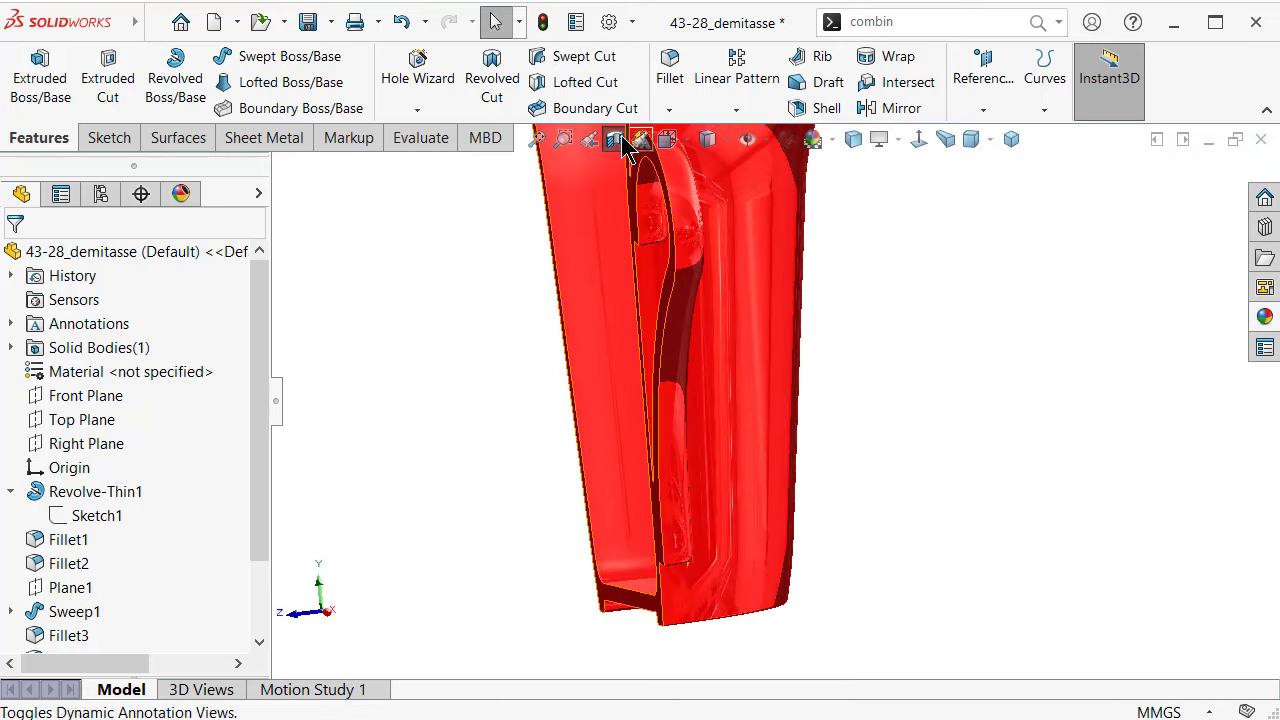
pyautogui.scroll(3, 812, 327)
pyautogui.moveTo(910, 282)
pyautogui.mouseDown(button='middle')
pyautogui.moveTo(891, 177)
pyautogui.moveTo(917, 289)
pyautogui.moveTo(621, 290)
pyautogui.mouseUp(button='middle')
pyautogui.scroll(-3, 621, 288)
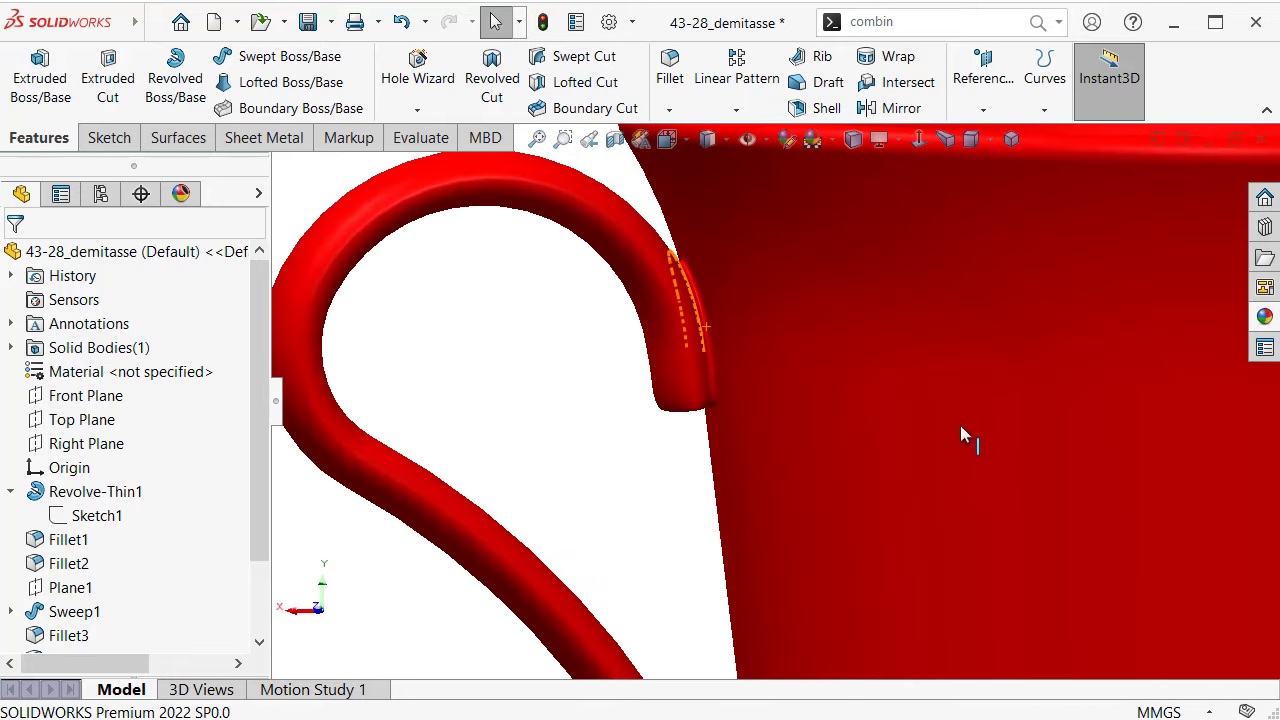
pyautogui.click(880, 139)
pyautogui.click(925, 166)
# Step: Orient the cup to the Dimetric view with Perspective turned on
pyautogui.scroll(2, 585, 392)
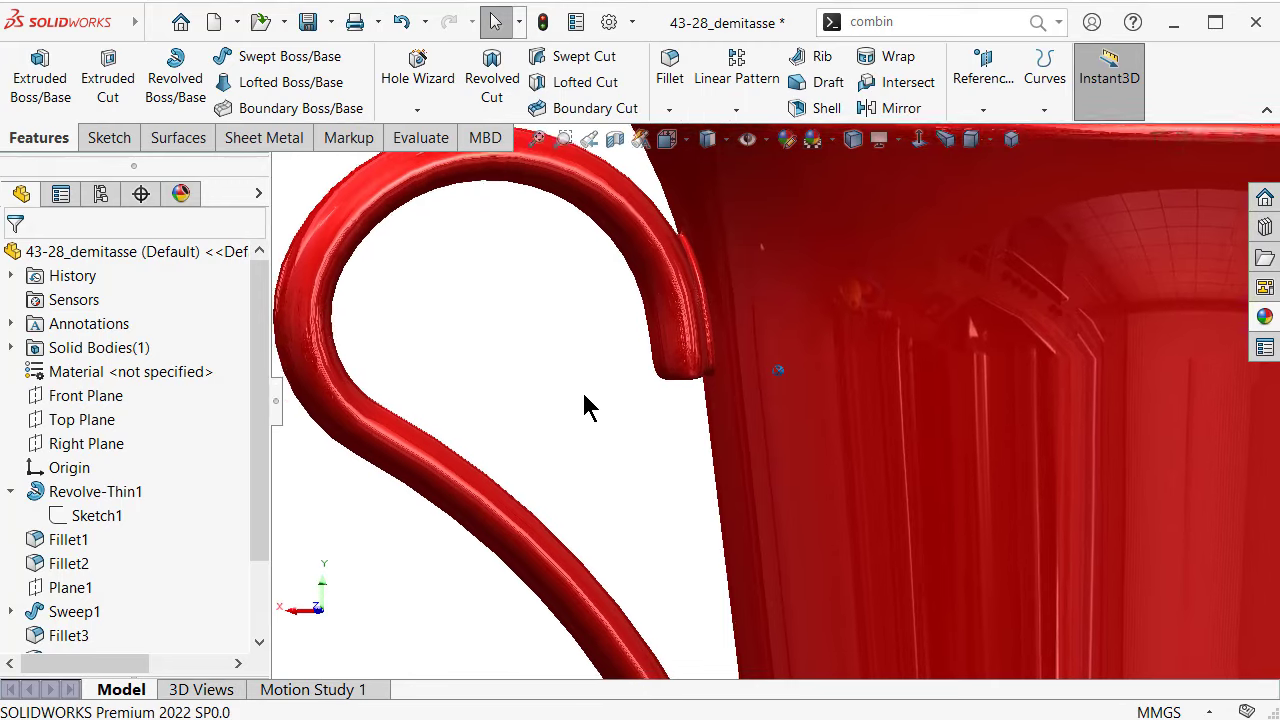
pyautogui.scroll(2, 640, 410)
pyautogui.hotkey('ctrl', '1')
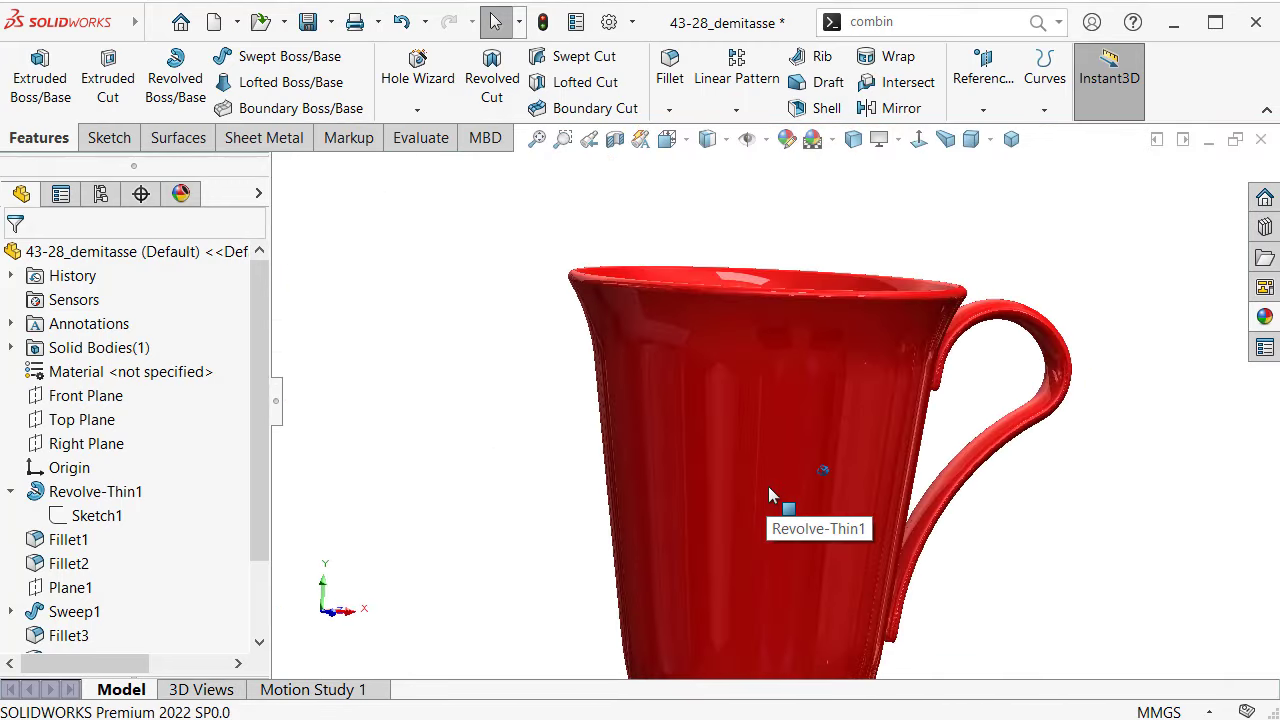
pyautogui.press('f')
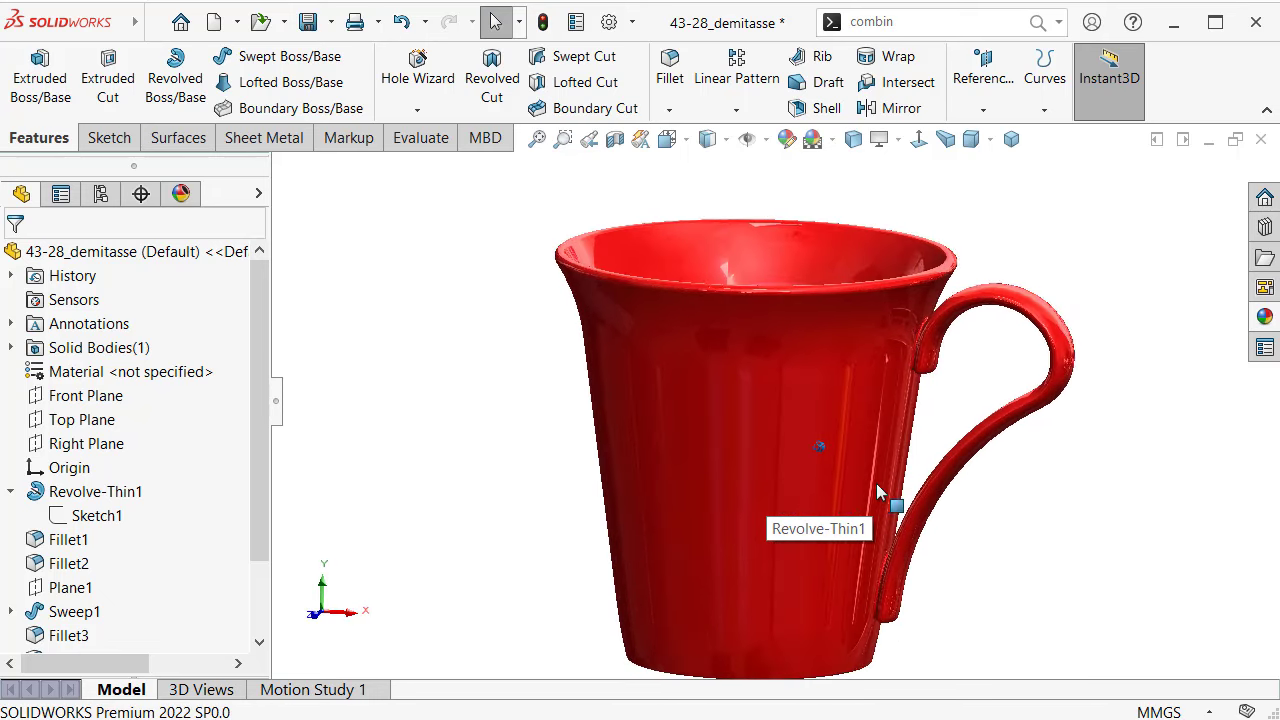
pyautogui.press('Up')
pyautogui.press('Up')
pyautogui.press('Up')
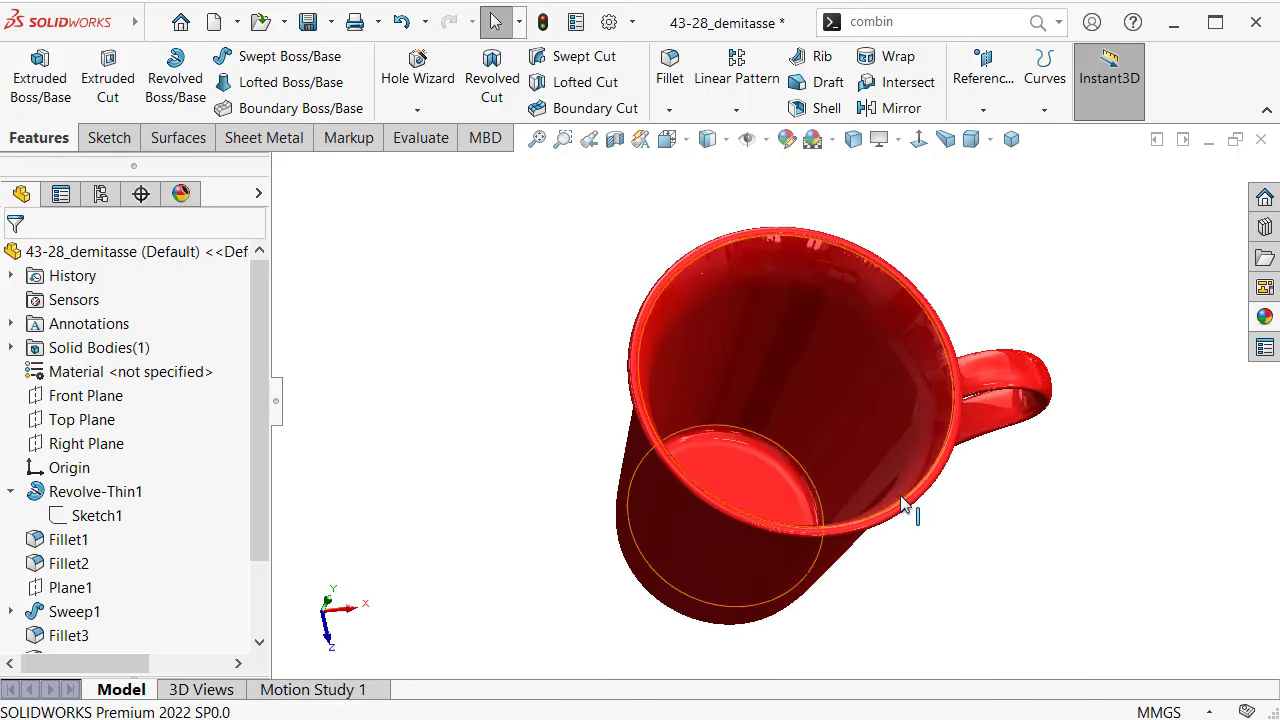
pyautogui.press('Down')
pyautogui.press('Down')
pyautogui.press('Down')
pyautogui.press('Down')
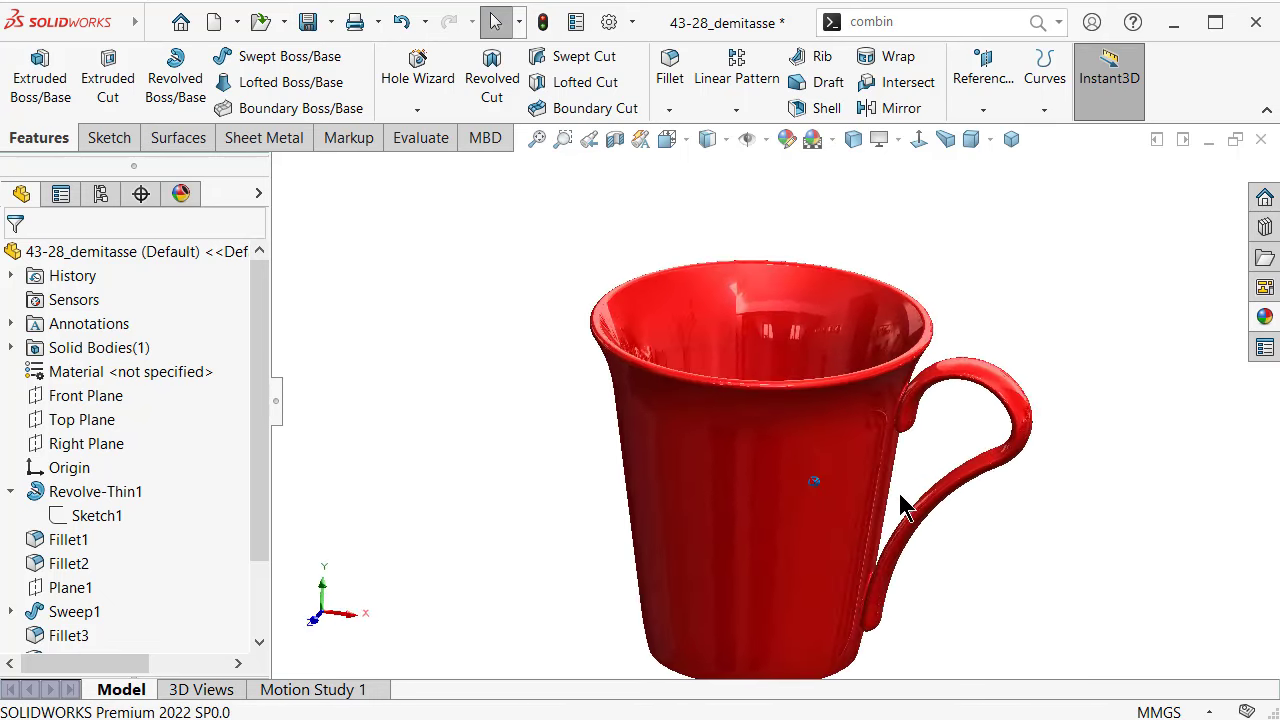
pyautogui.click(1012, 141)
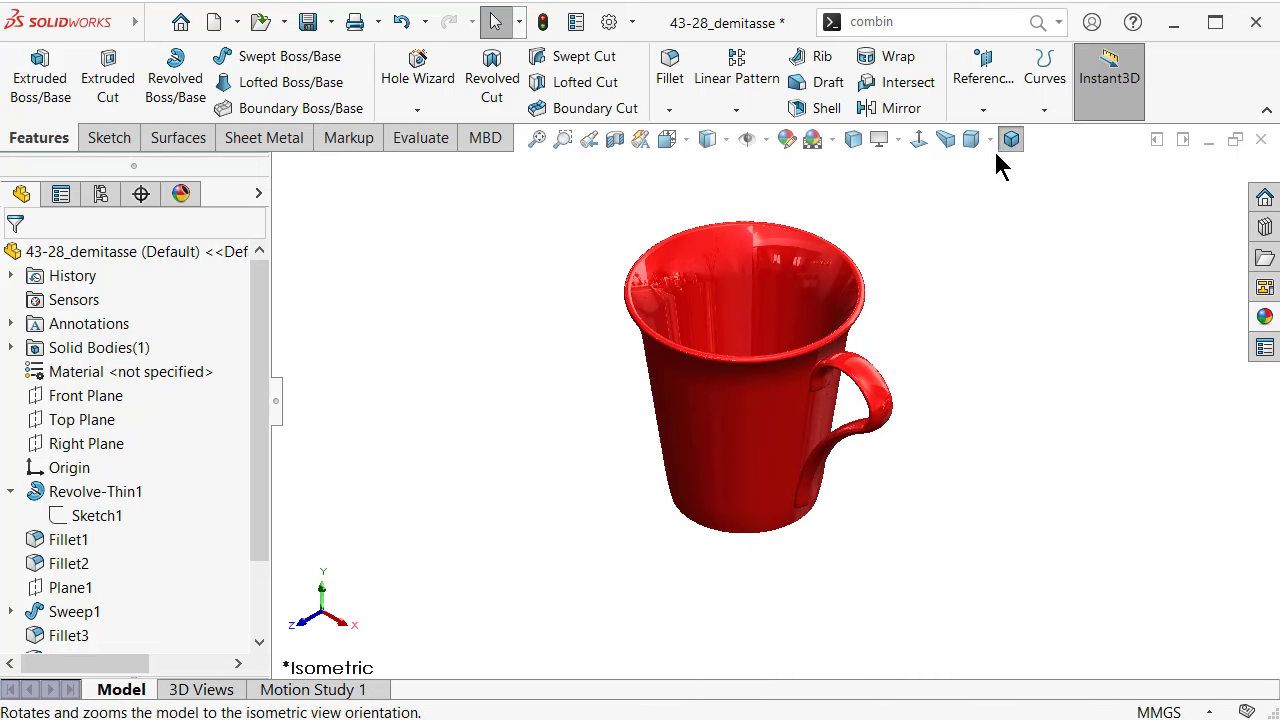
pyautogui.click(990, 140)
pyautogui.click(986, 193)
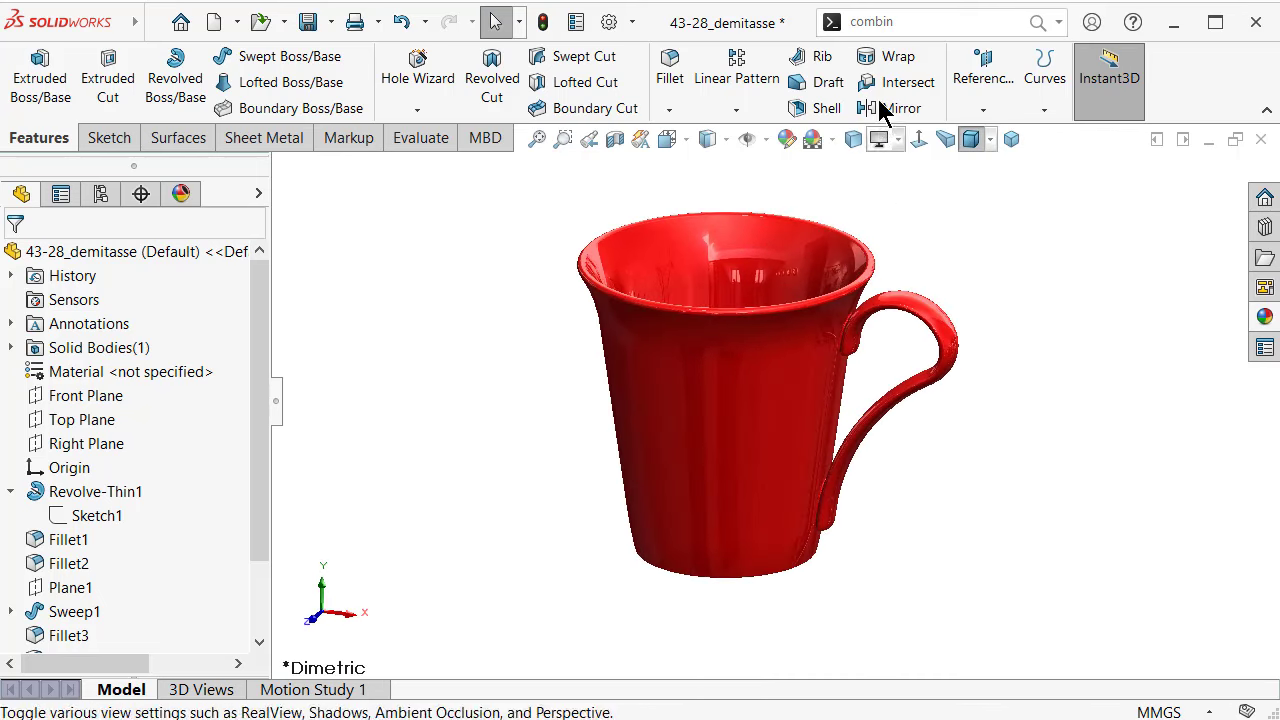
pyautogui.click(948, 140)
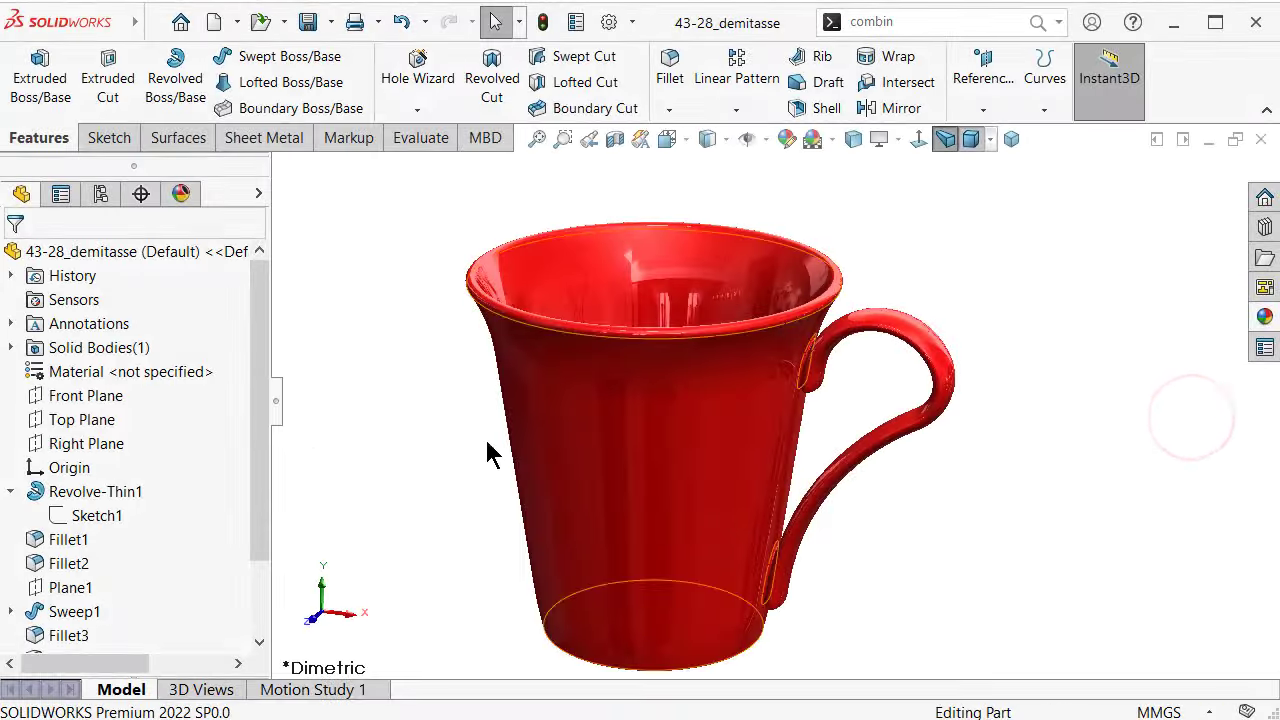
# Step: Sketch a 90 mm diameter circle centred on the origin on the Top Plane
pyautogui.click(110, 421)
pyautogui.click(133, 386)
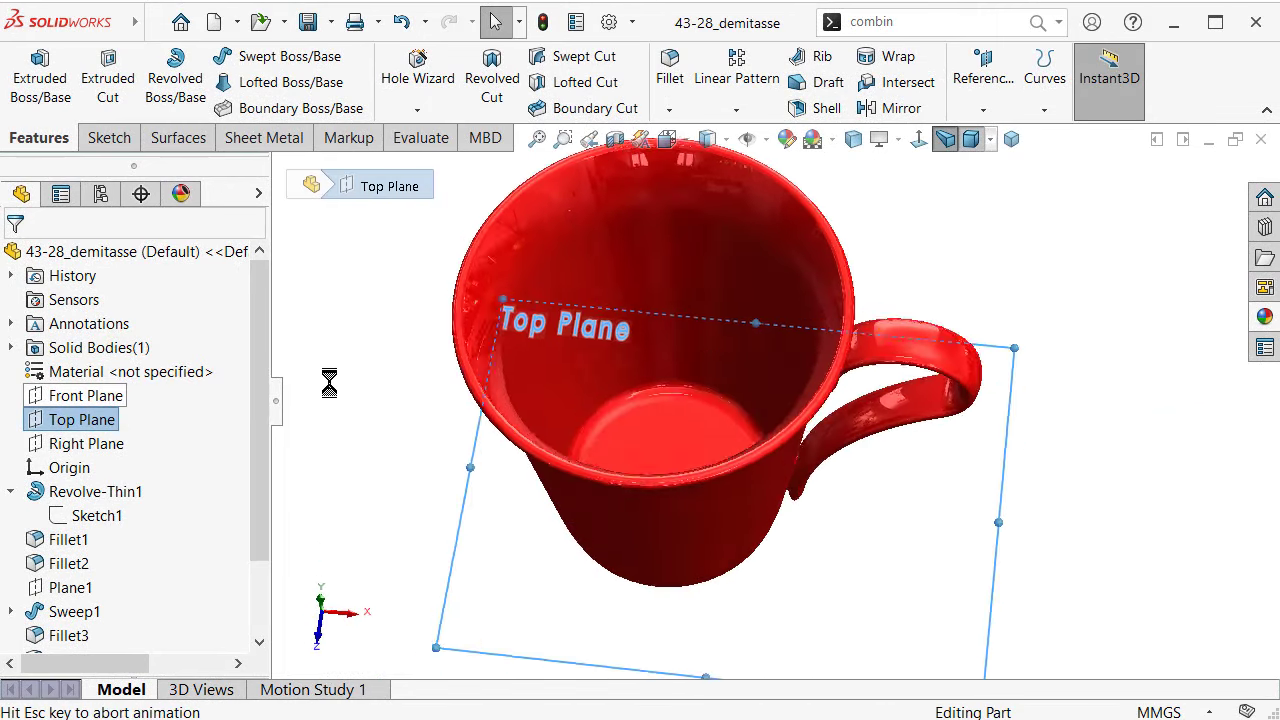
pyautogui.click(226, 57)
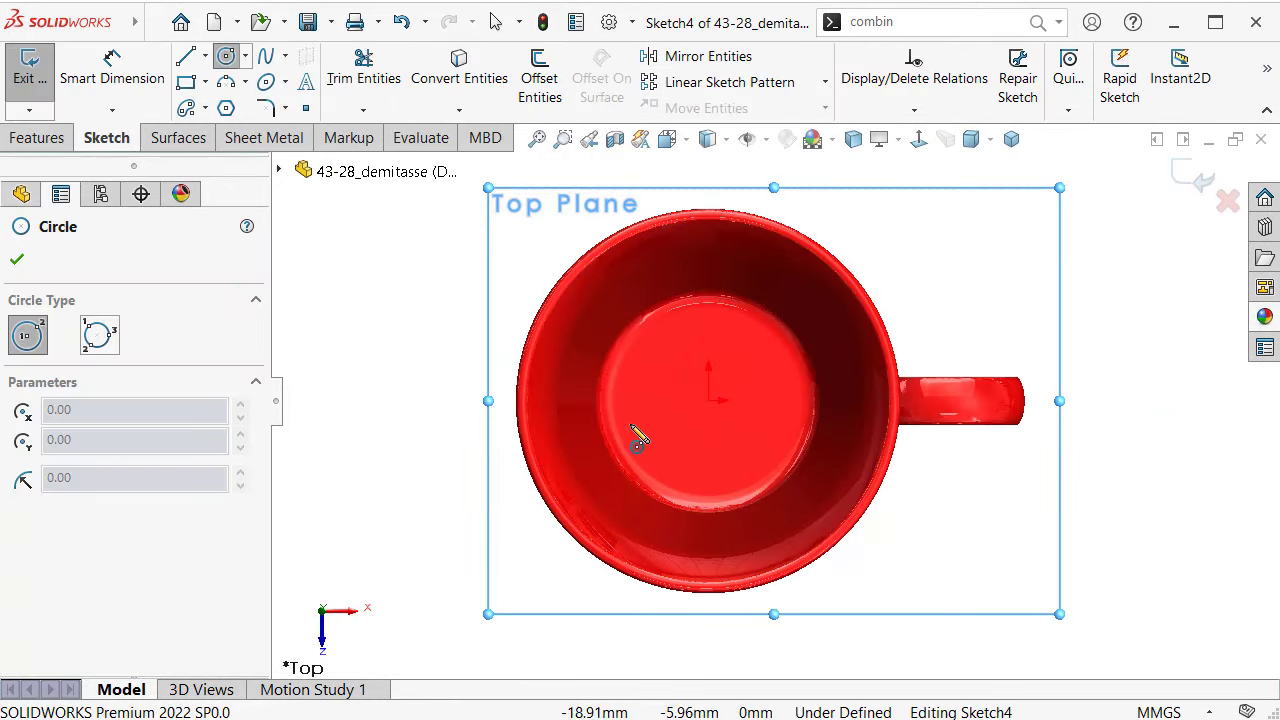
pyautogui.click(708, 399)
pyautogui.click(481, 318)
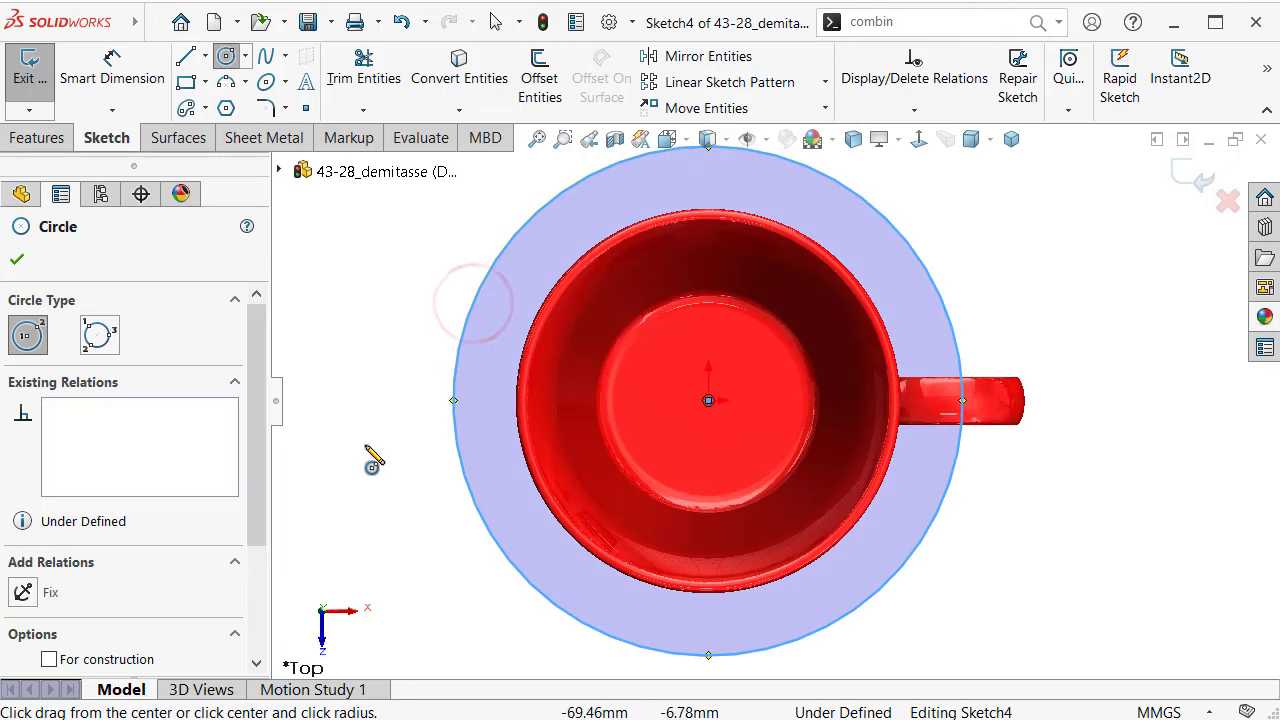
pyautogui.moveTo(366, 451); pyautogui.dragTo(398, 360, button='right')
pyautogui.click(471, 293)
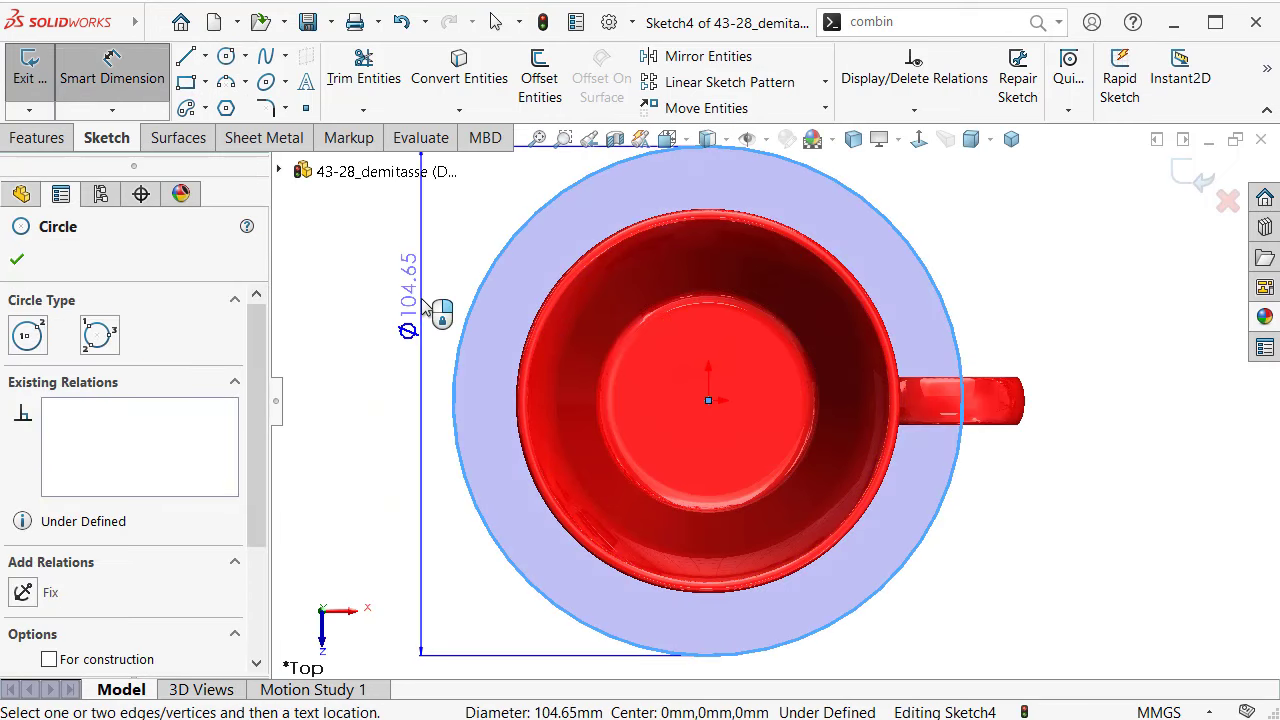
pyautogui.click(425, 305)
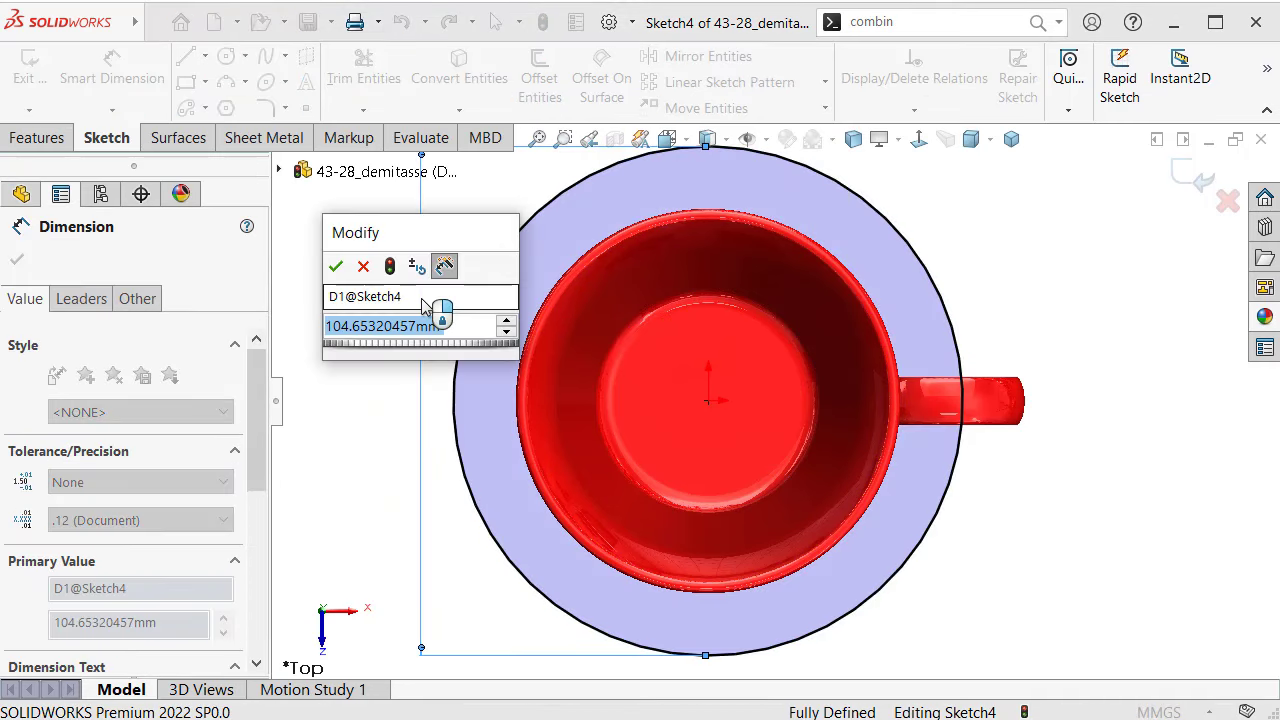
pyautogui.write('90')
pyautogui.press('Return')
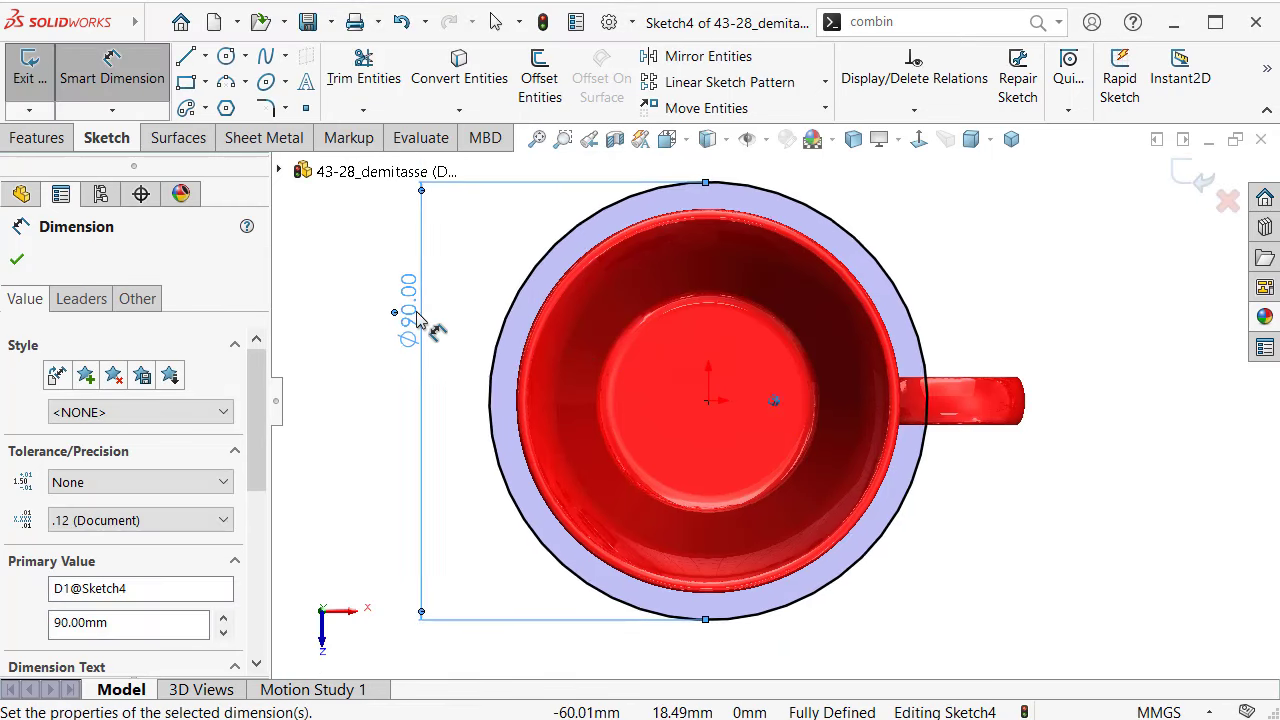
# Step: Extrude the circle 64 mm with Merge result unchecked as a separate body
pyautogui.moveTo(414, 323); pyautogui.dragTo(528, 348, button='middle')
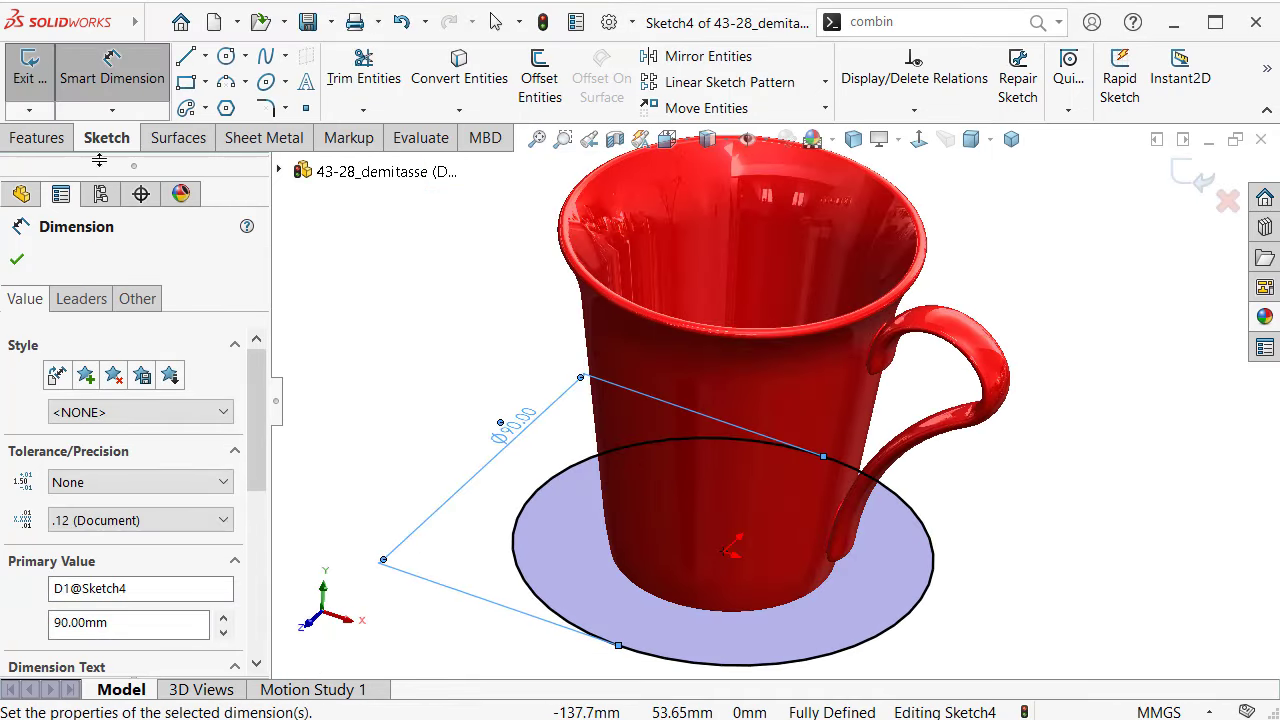
pyautogui.click(52, 140)
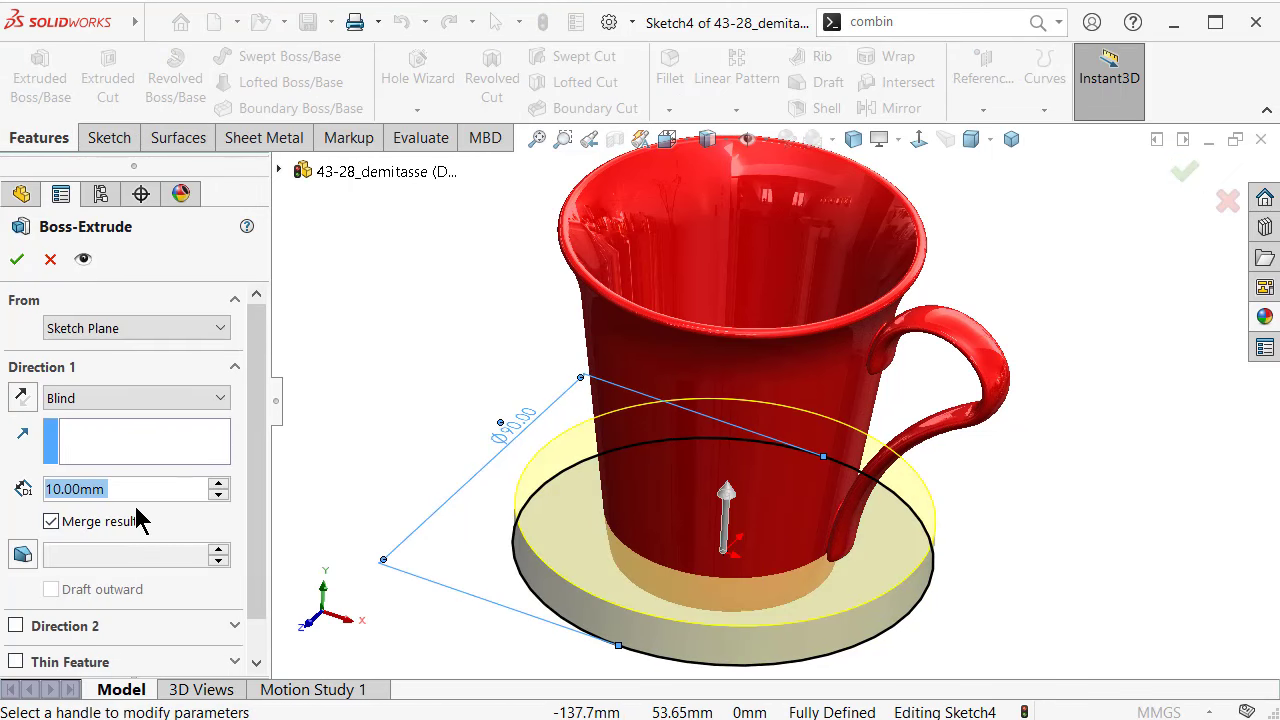
pyautogui.write('4')
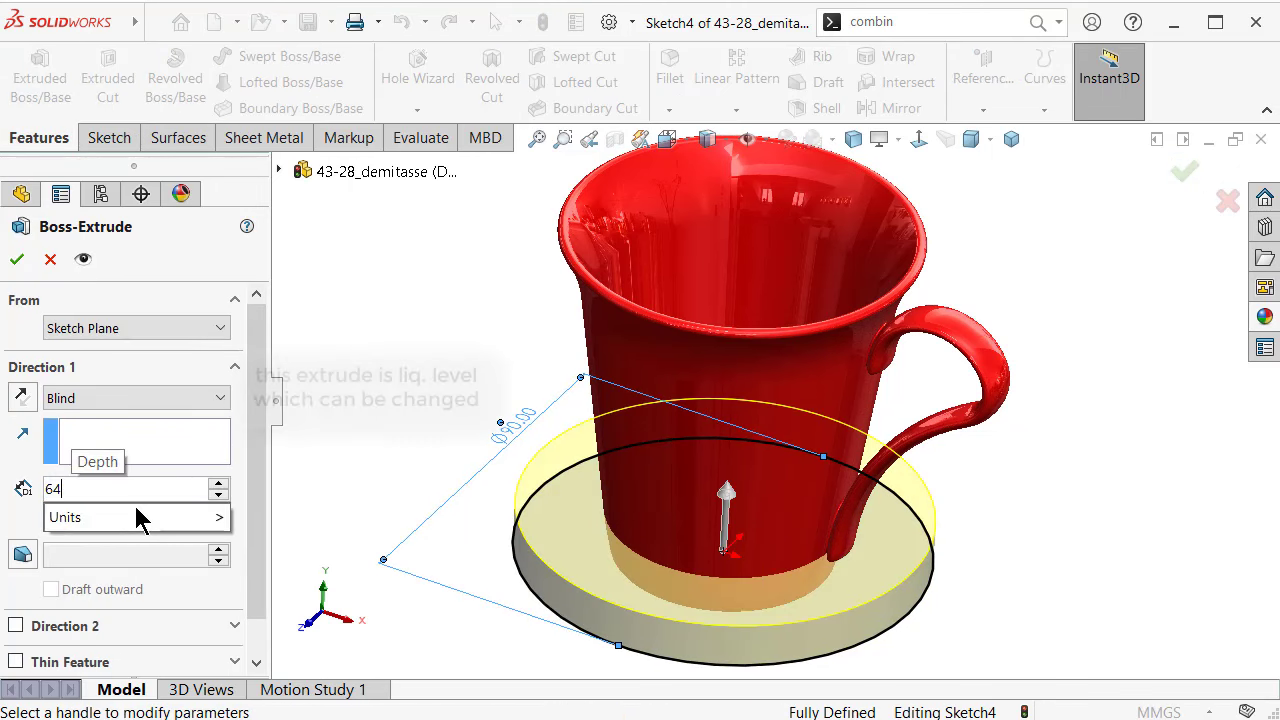
pyautogui.click(361, 311)
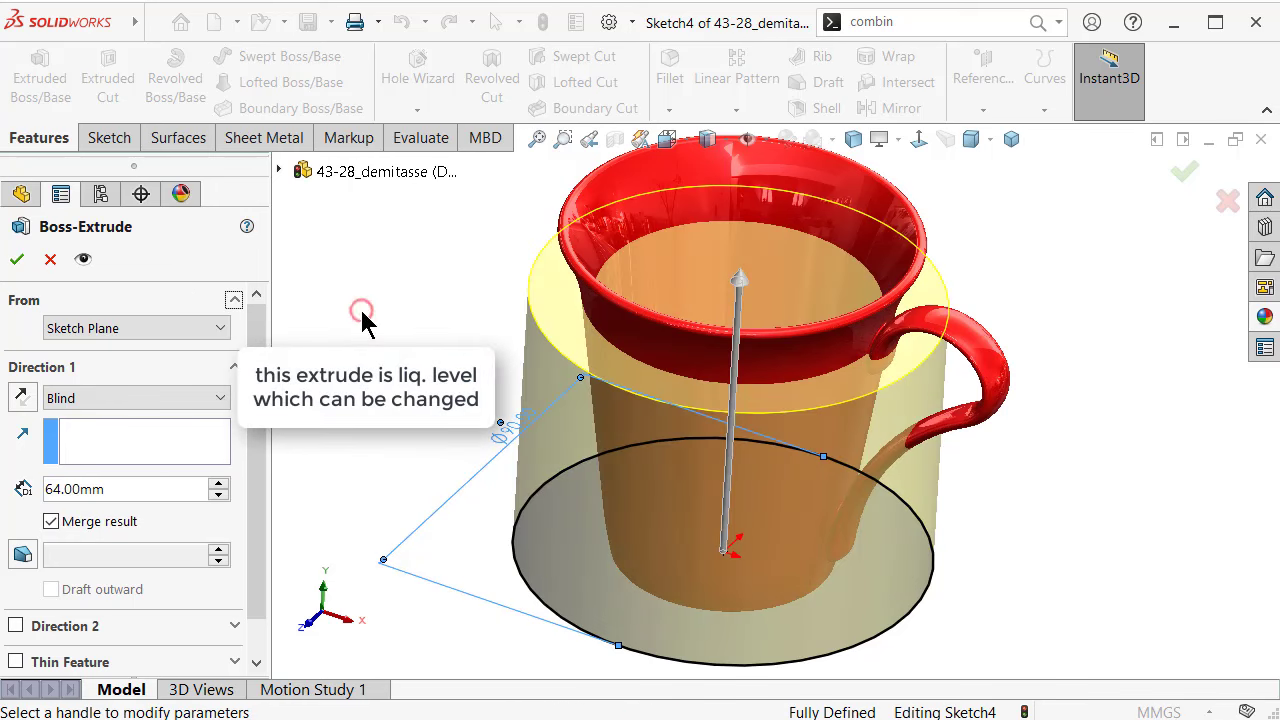
pyautogui.click(51, 521)
pyautogui.click(17, 260)
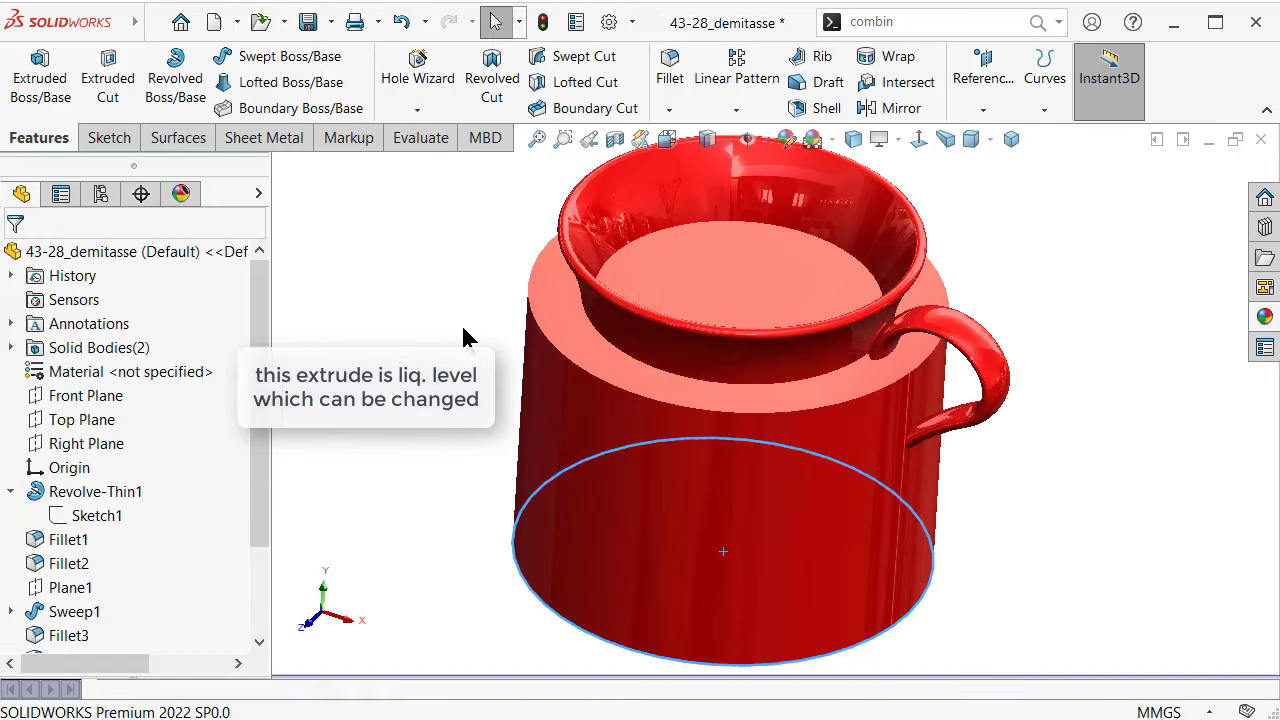
pyautogui.press('Up')
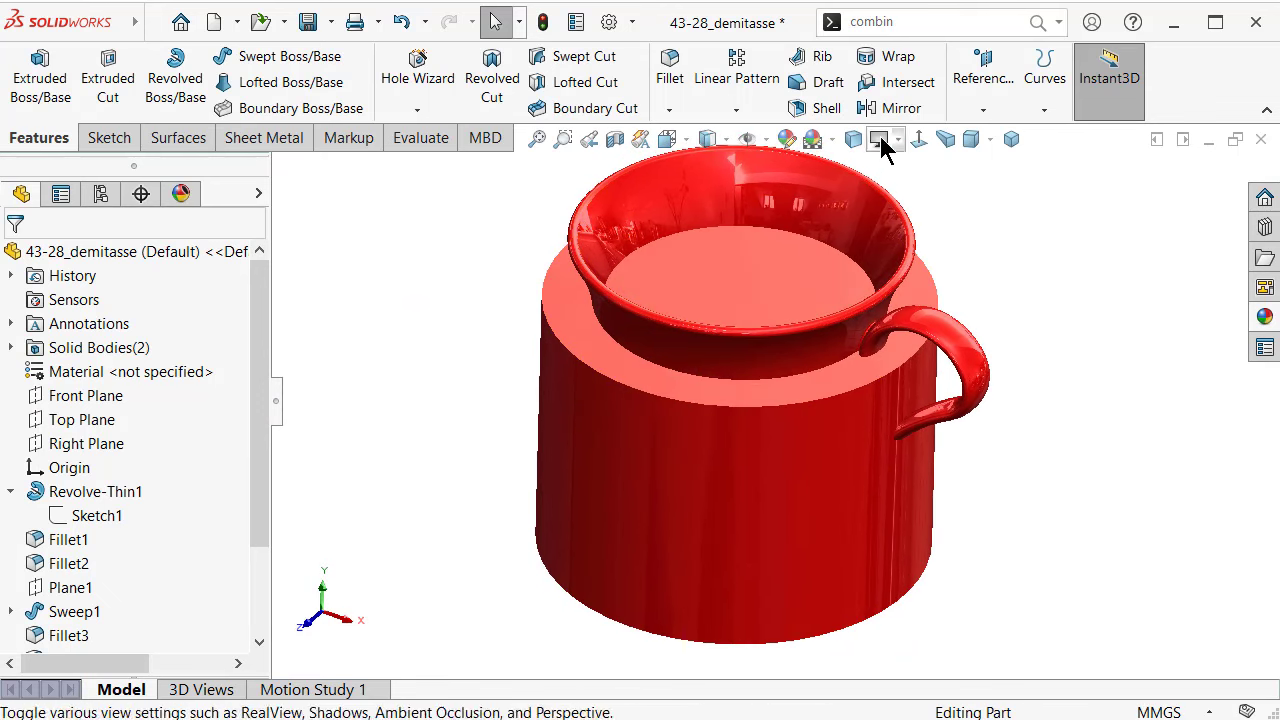
# Step: Intersect the cup with Boss-Extrude1, excluding Regions 2 and 4
pyautogui.click(905, 88)
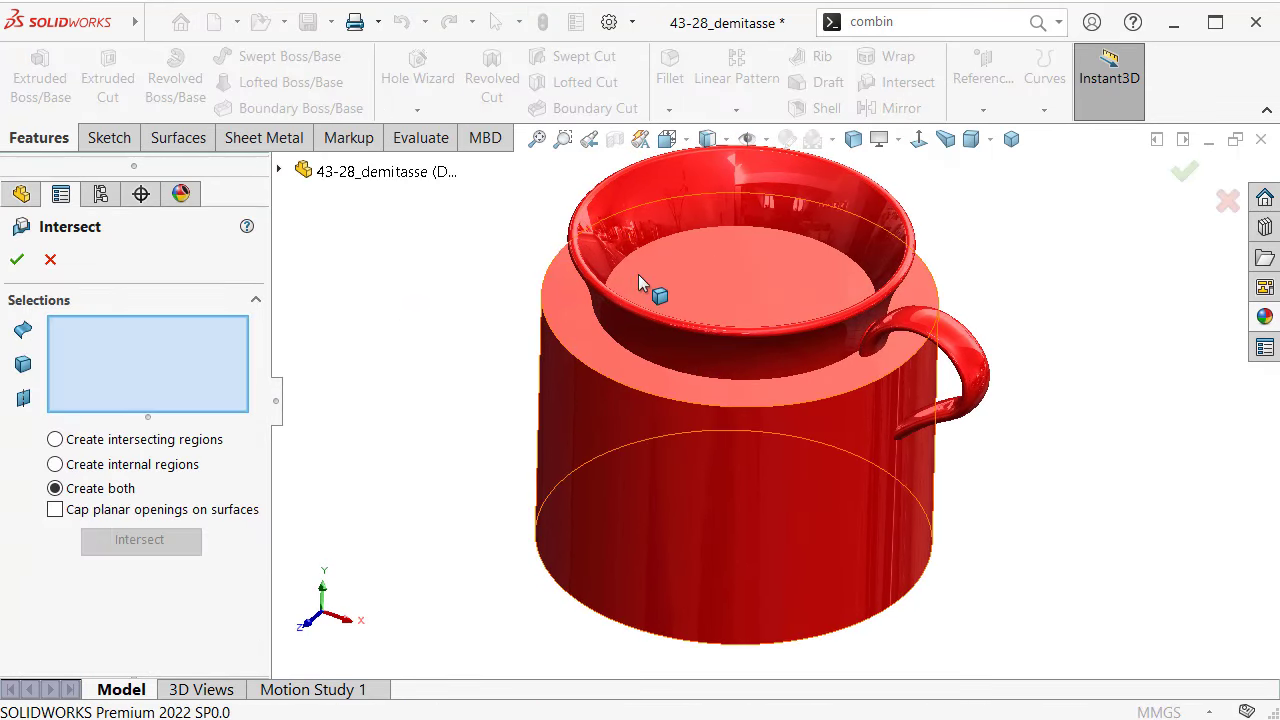
pyautogui.click(840, 183)
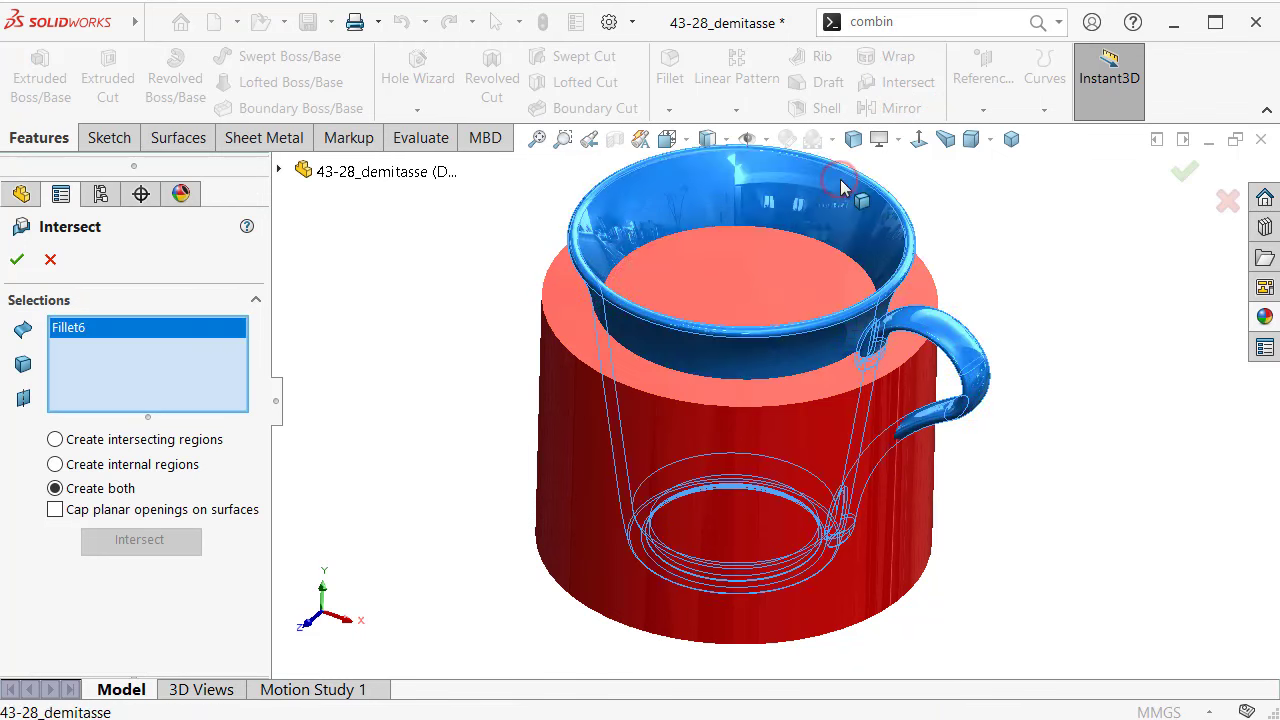
pyautogui.click(814, 265)
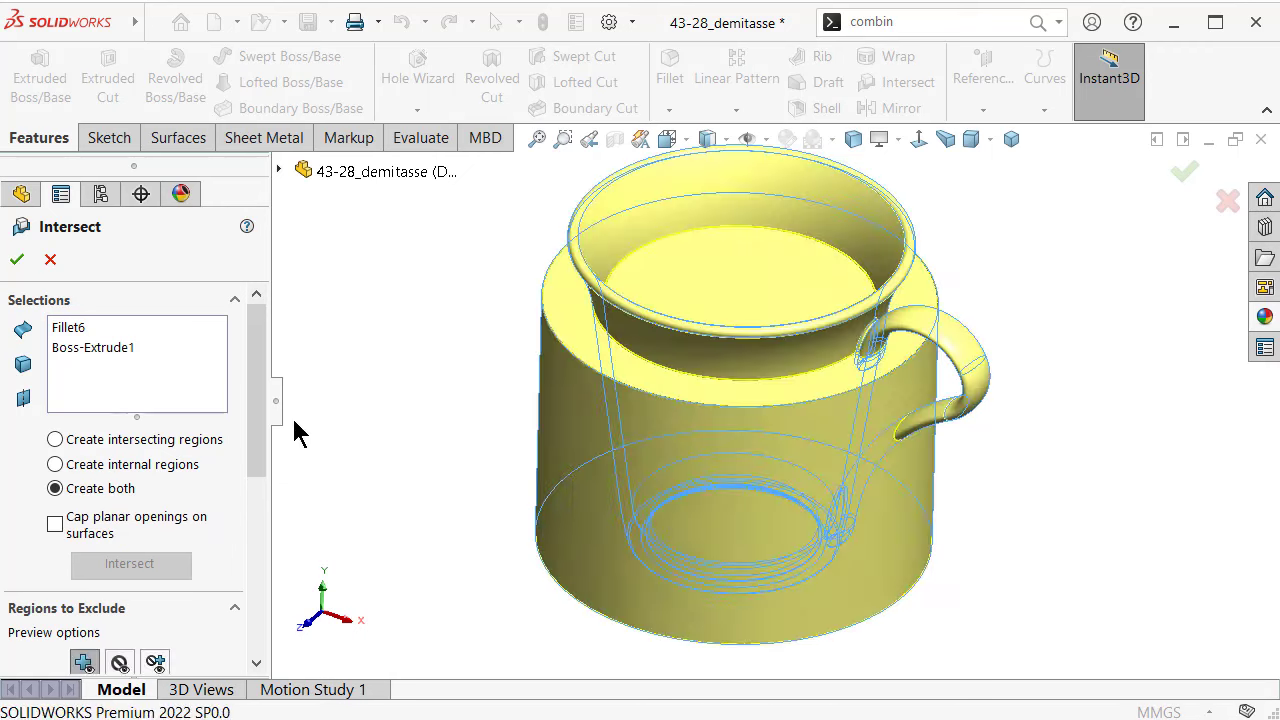
pyautogui.moveTo(264, 404); pyautogui.dragTo(264, 529)
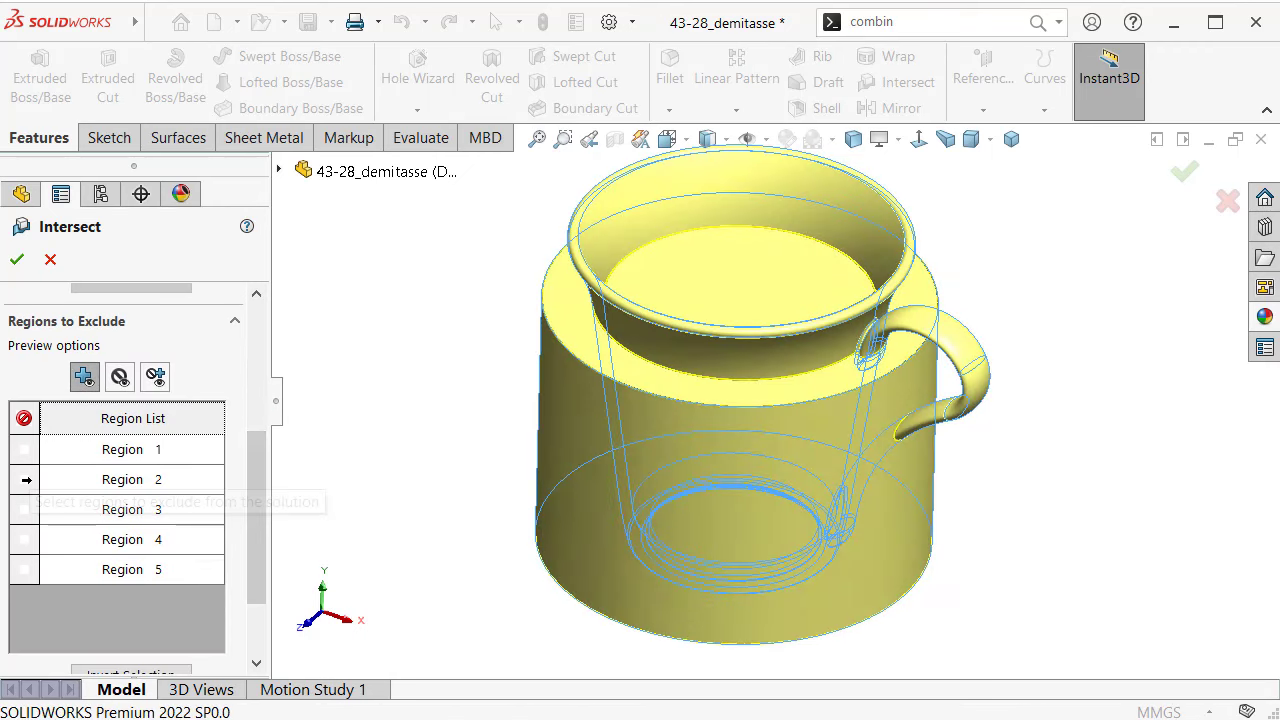
pyautogui.click(20, 481)
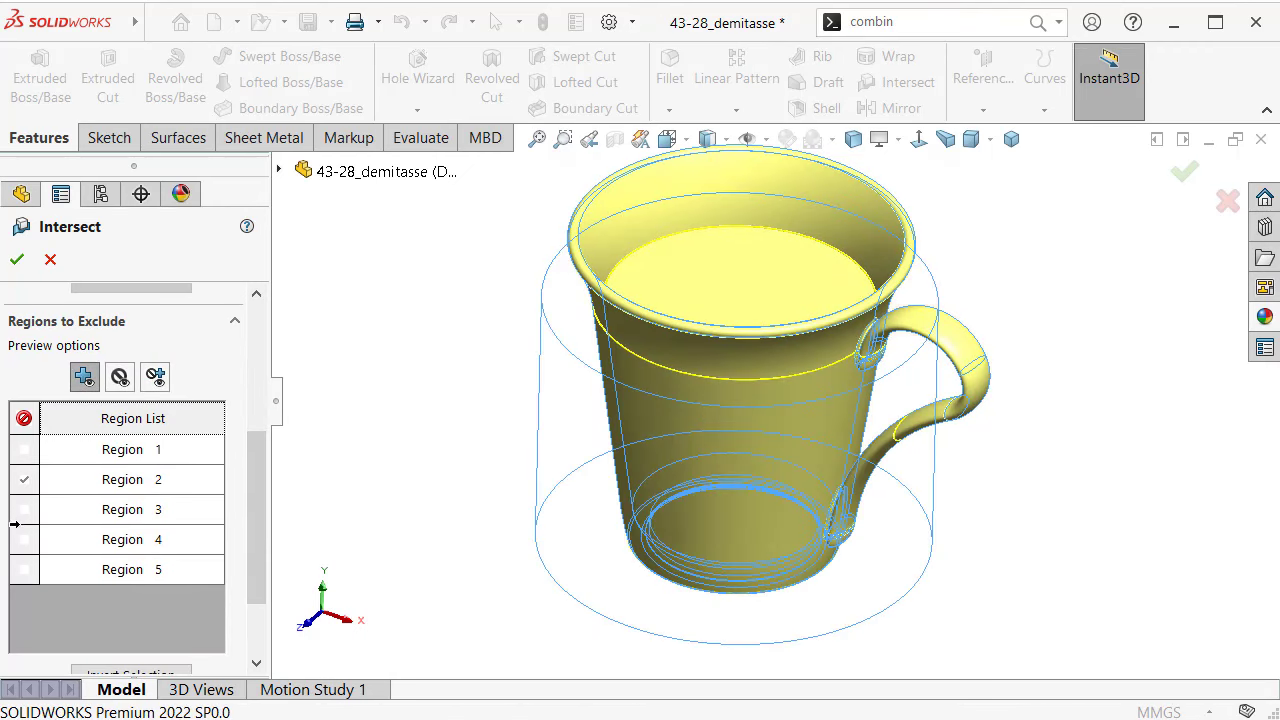
pyautogui.click(22, 539)
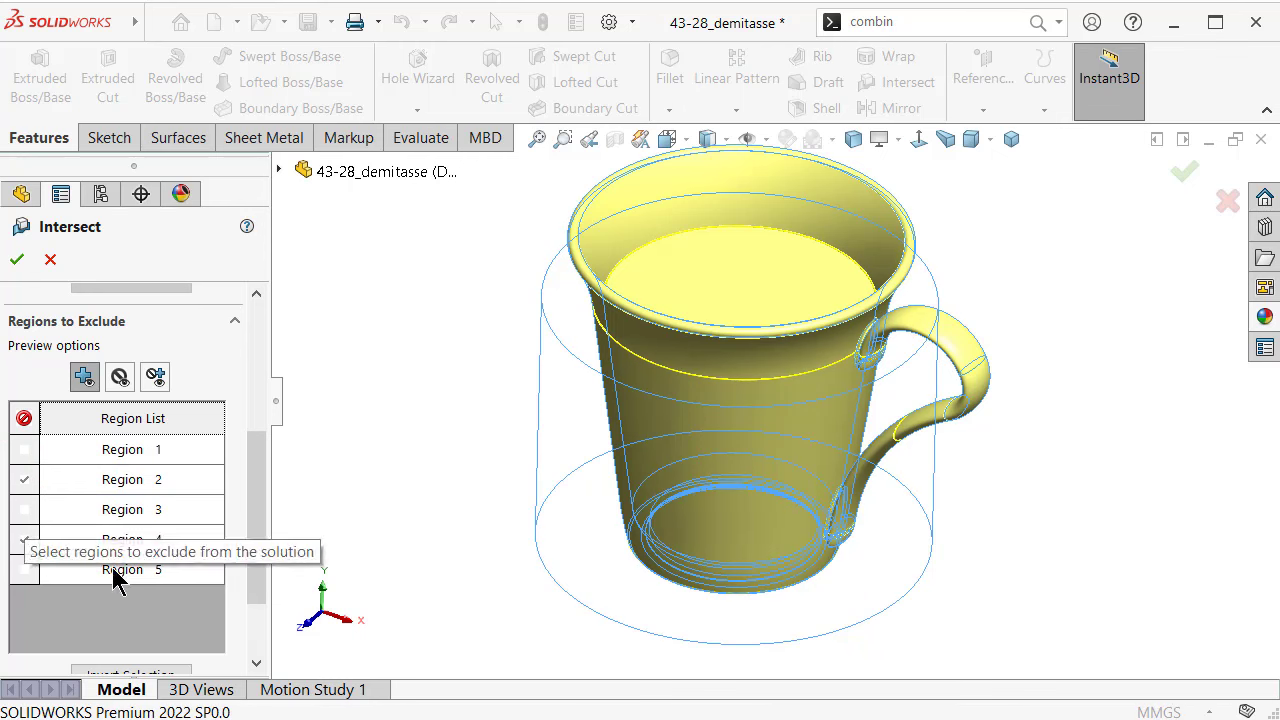
pyautogui.moveTo(250, 500); pyautogui.dragTo(262, 565)
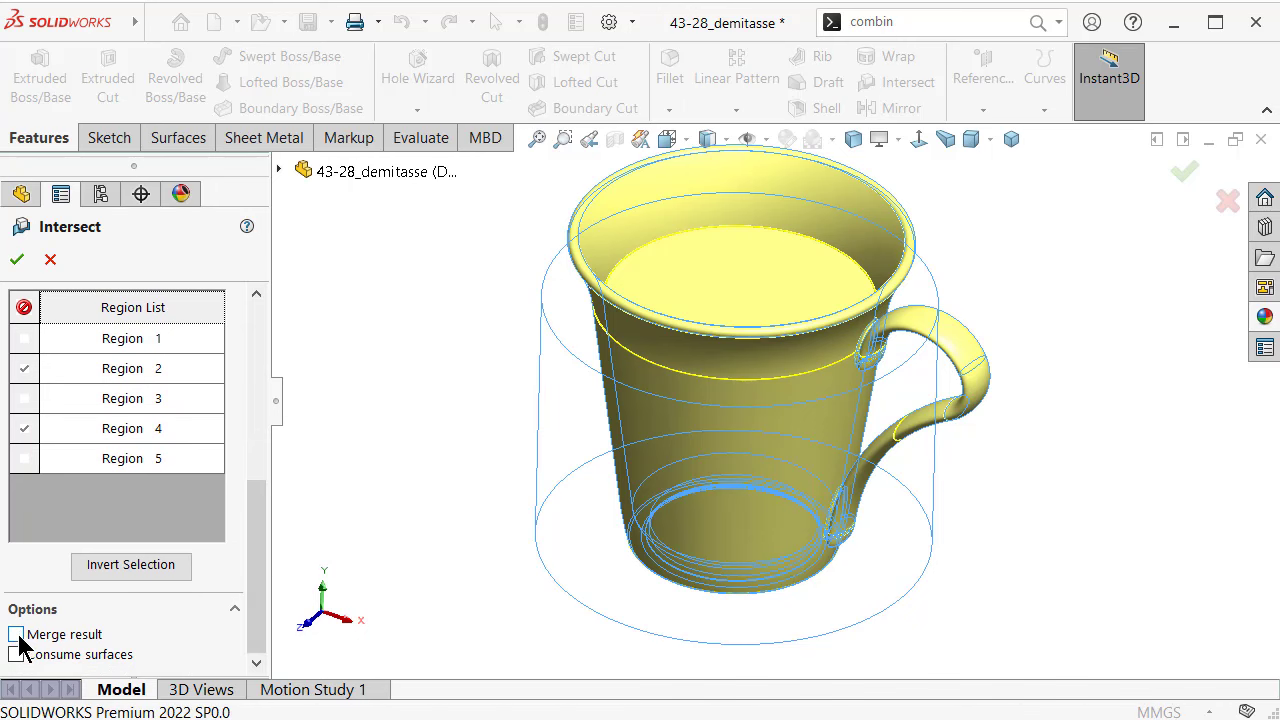
pyautogui.click(18, 261)
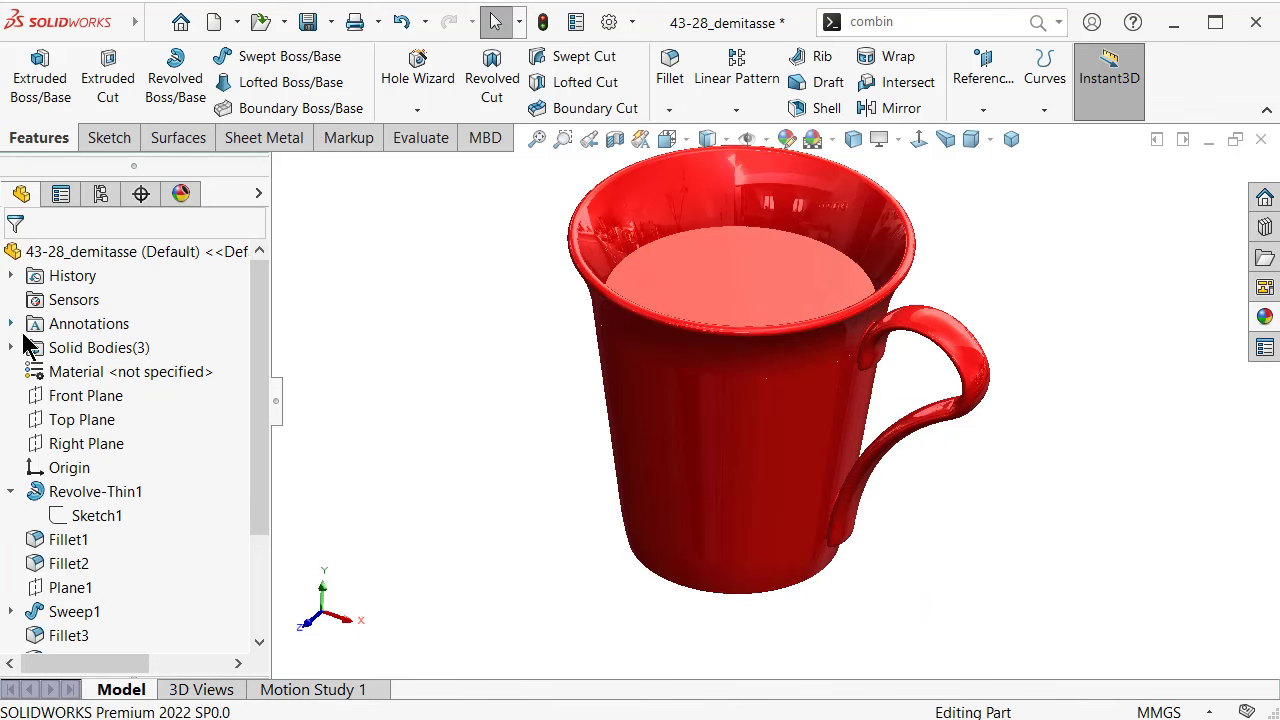
# Step: Identify the three bodies under Solid Bodies, then launch Combine
pyautogui.click(11, 347)
pyautogui.click(112, 374)
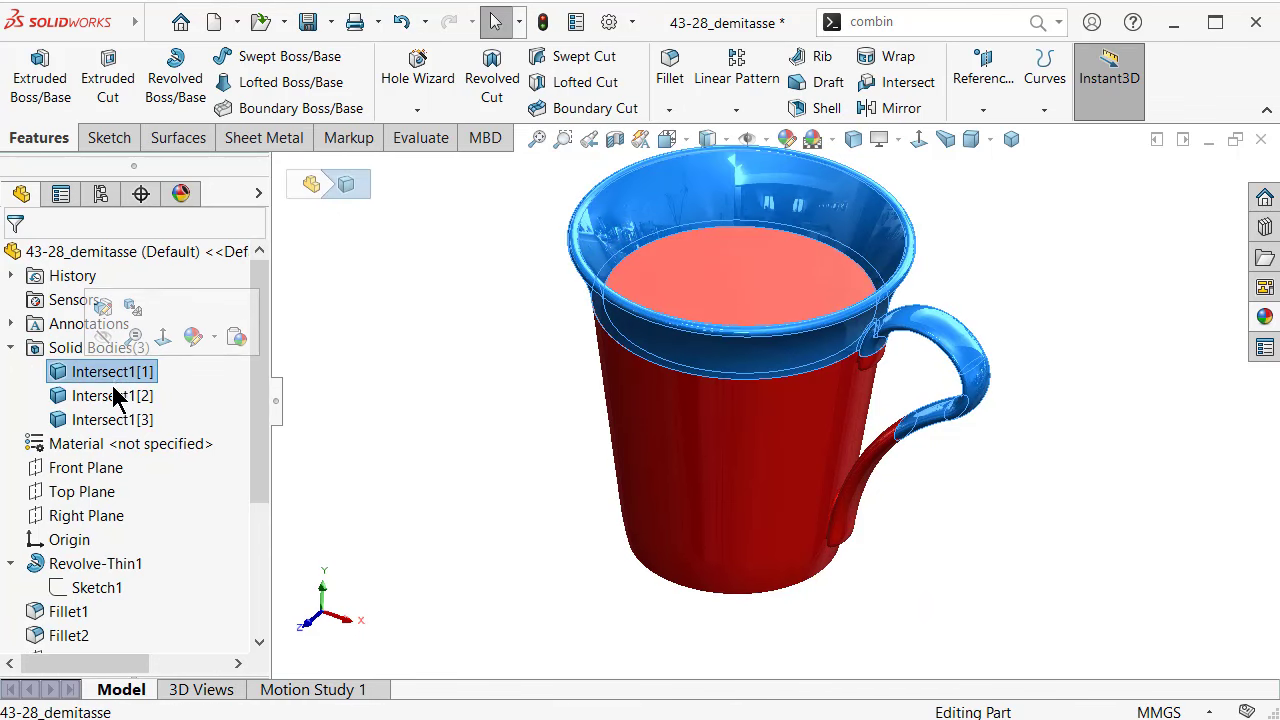
pyautogui.click(112, 400)
pyautogui.click(112, 421)
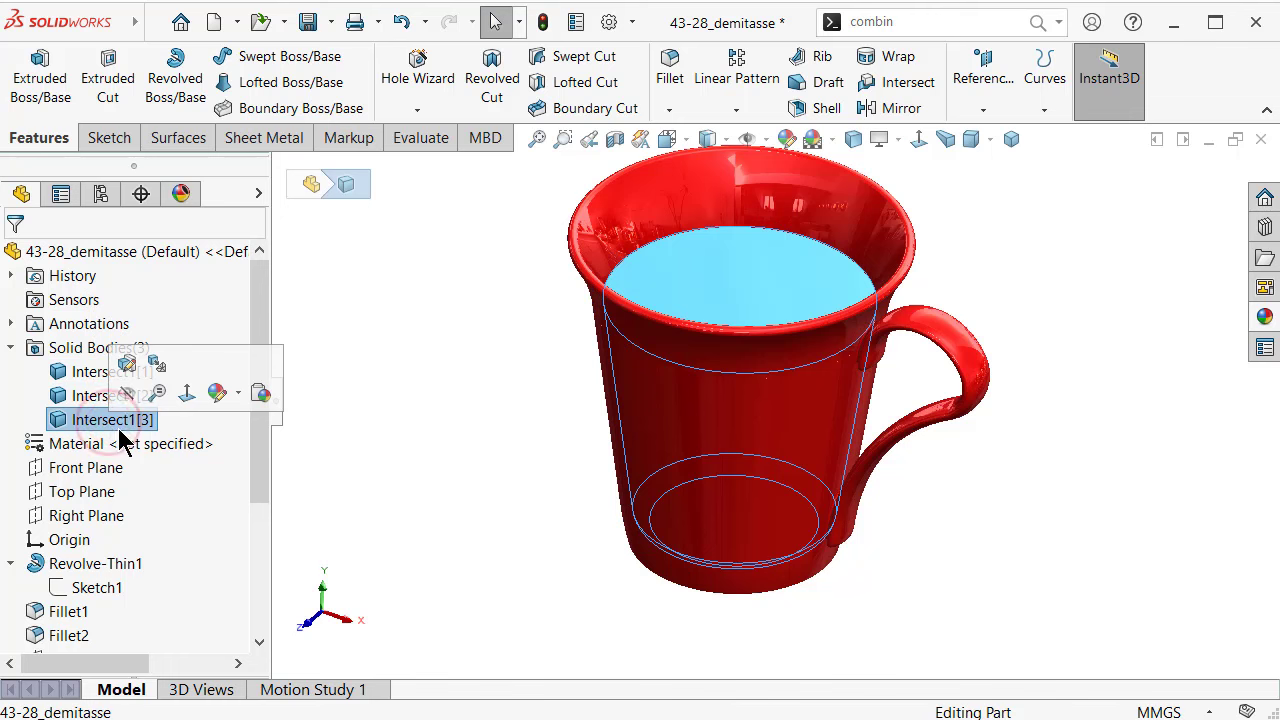
pyautogui.click(388, 508)
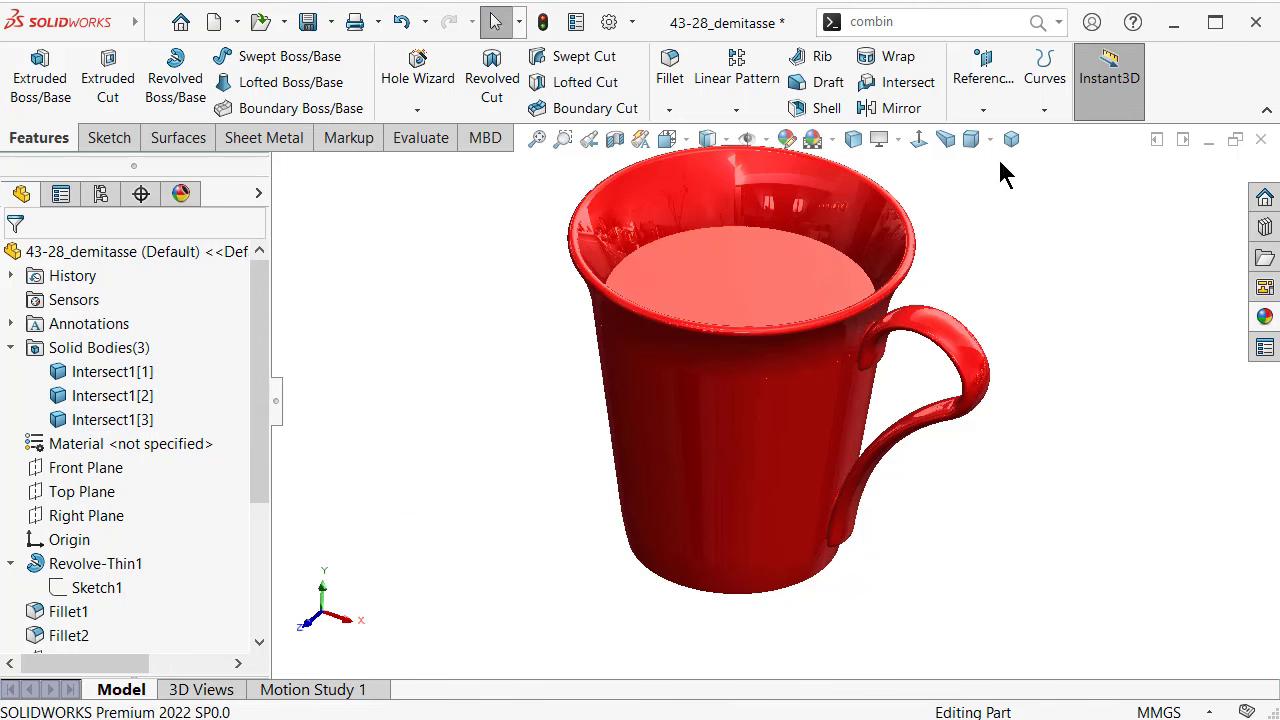
pyautogui.click(1046, 24)
pyautogui.click(975, 52)
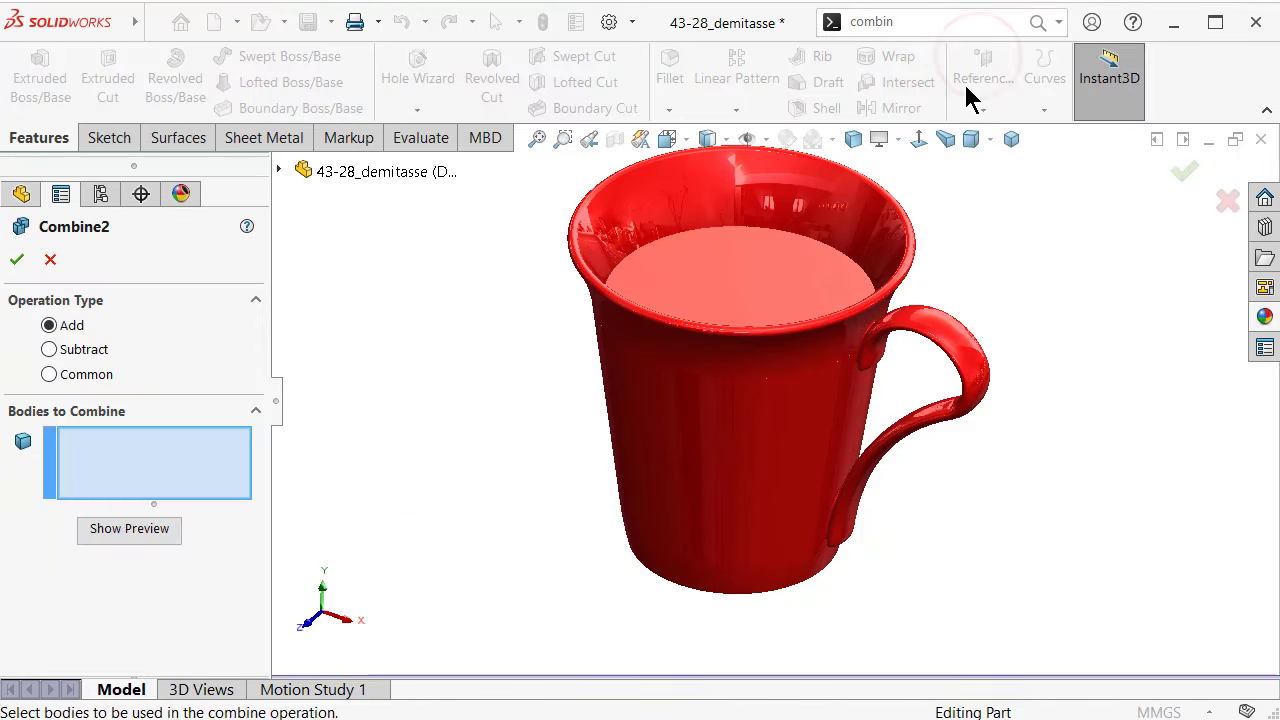
# Step: Add Intersect1[1] and Intersect1[2] into one cup body, then check the cup and liquid bodies
pyautogui.click(876, 204)
pyautogui.click(849, 412)
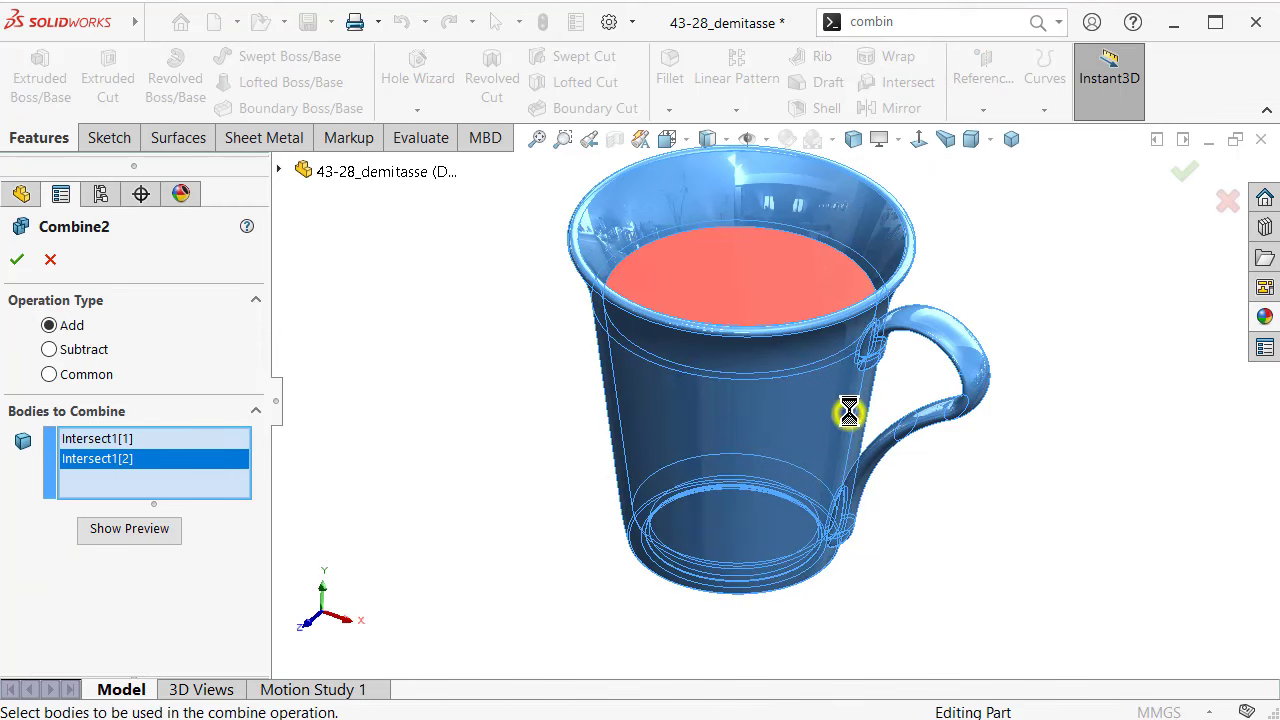
pyautogui.press('Return')
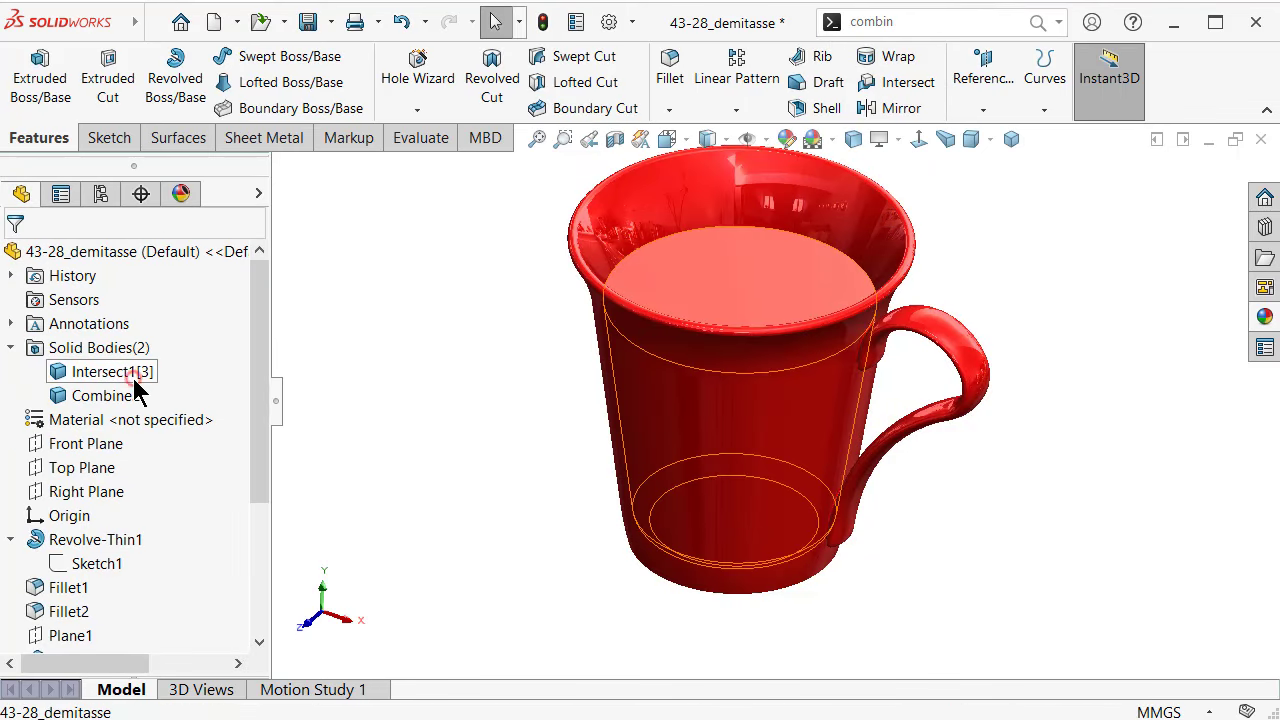
pyautogui.click(137, 385)
pyautogui.click(112, 398)
pyautogui.click(500, 415)
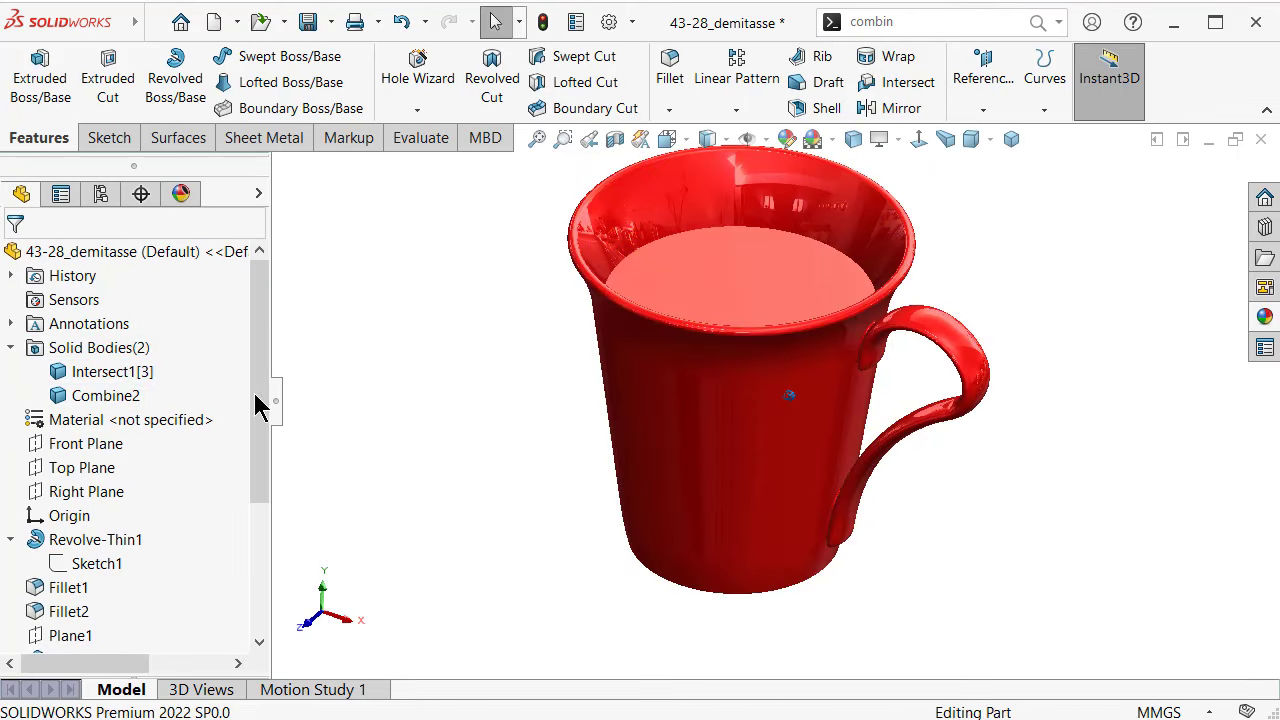
pyautogui.click(108, 397)
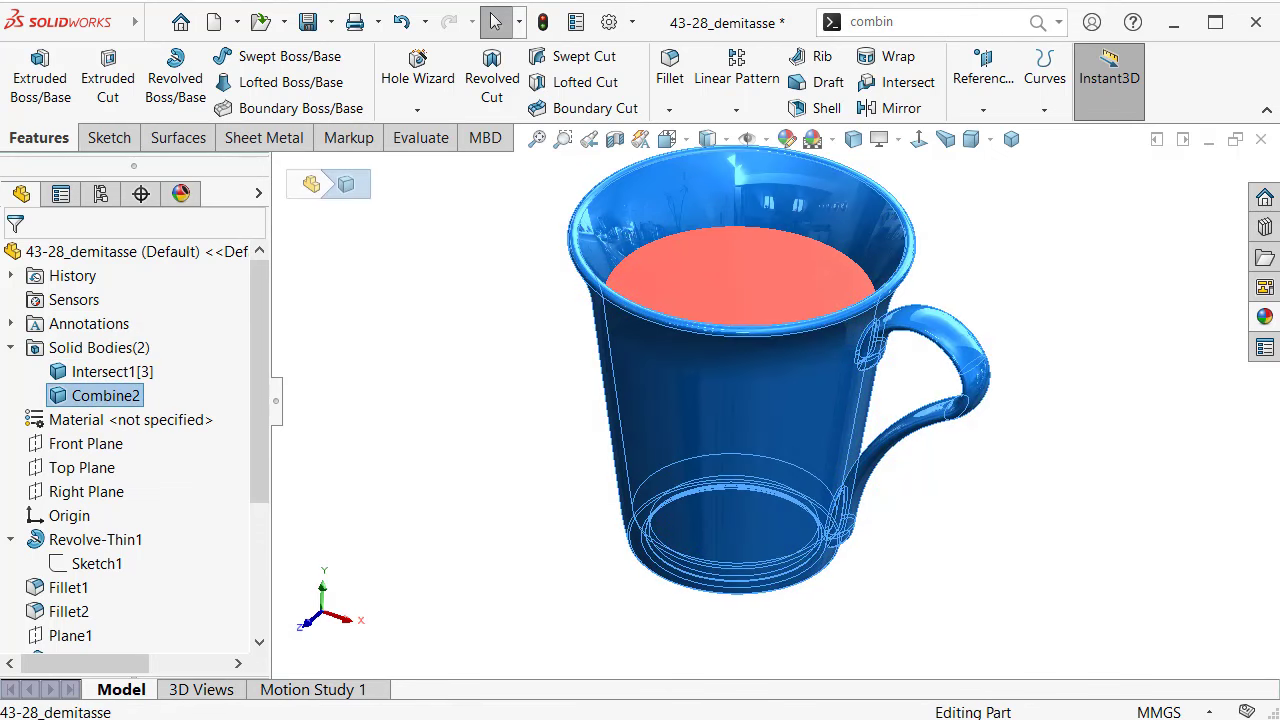
pyautogui.press('Escape')
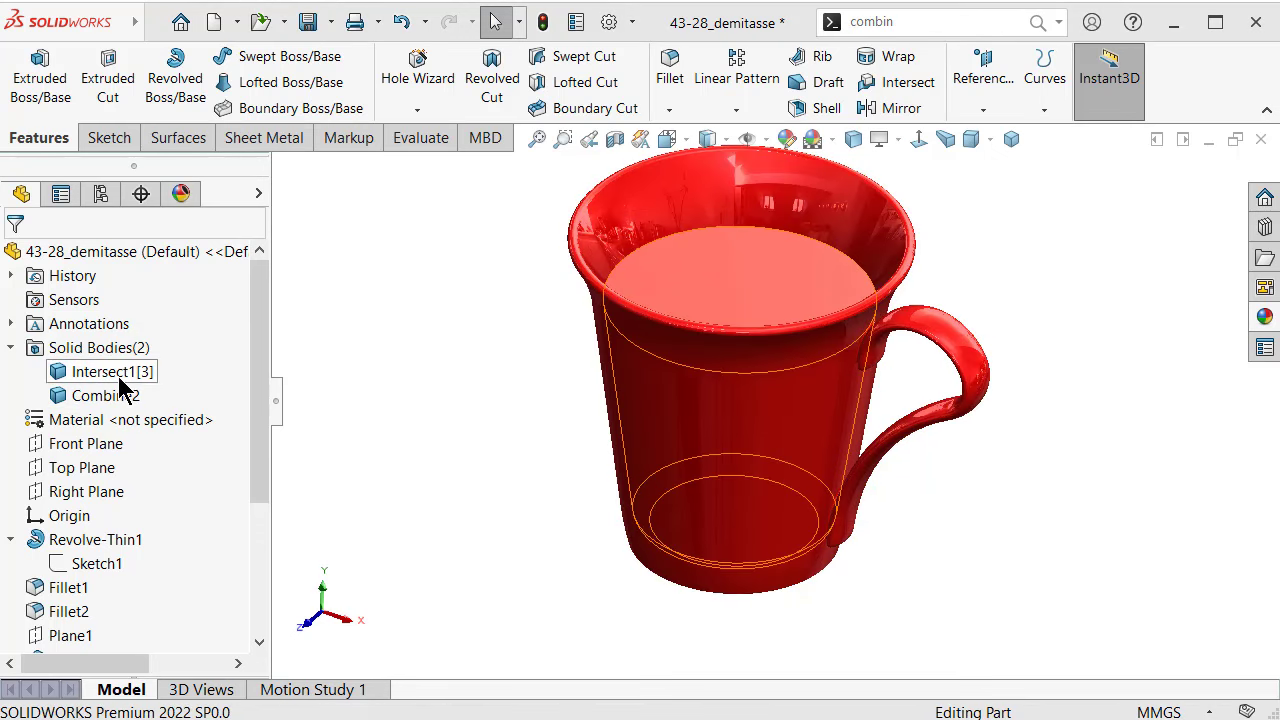
pyautogui.click(119, 395)
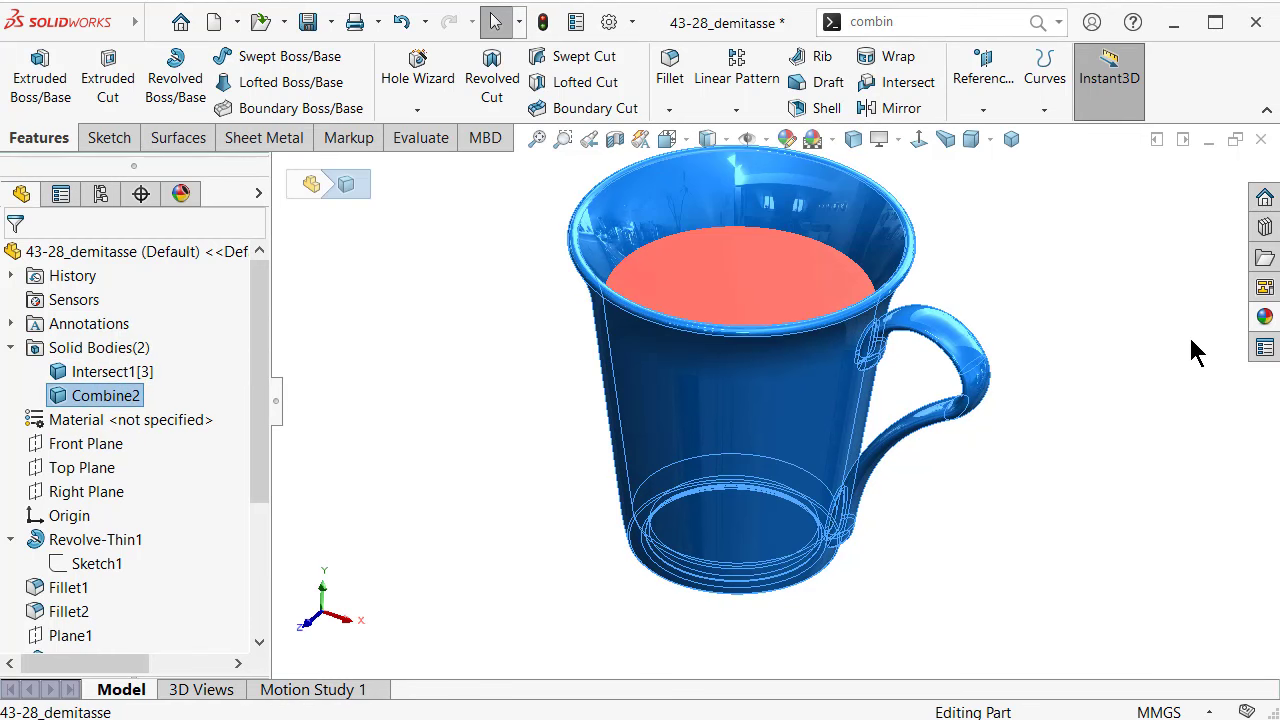
# Step: Apply the clear glass appearance to the cup
pyautogui.click(1263, 318)
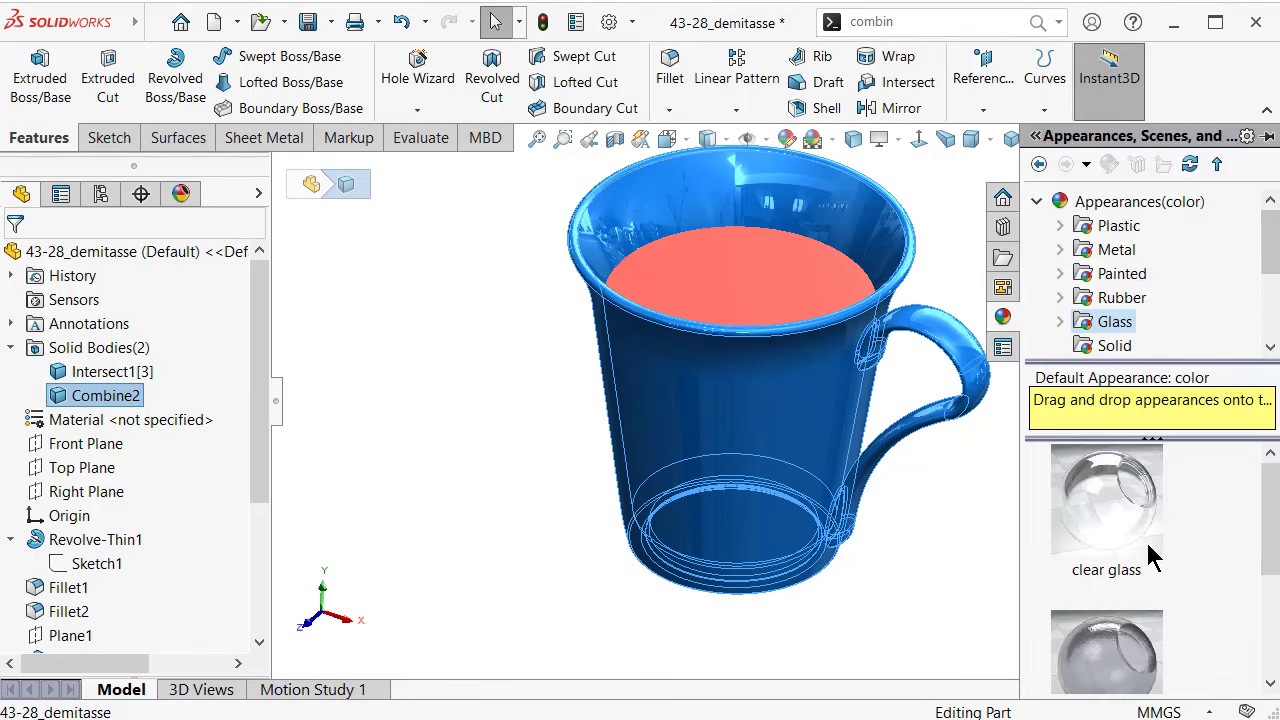
pyautogui.doubleClick(1120, 532)
pyautogui.click(955, 568)
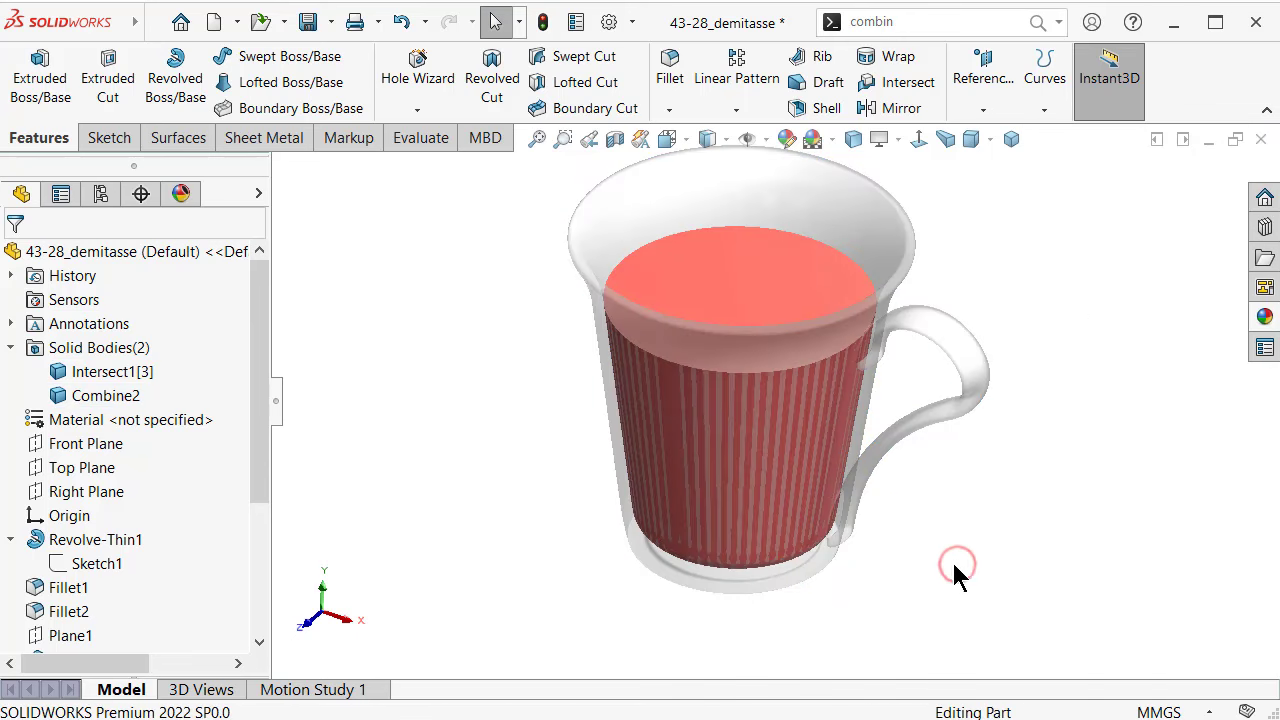
pyautogui.moveTo(931, 496); pyautogui.dragTo(931, 480, button='middle')
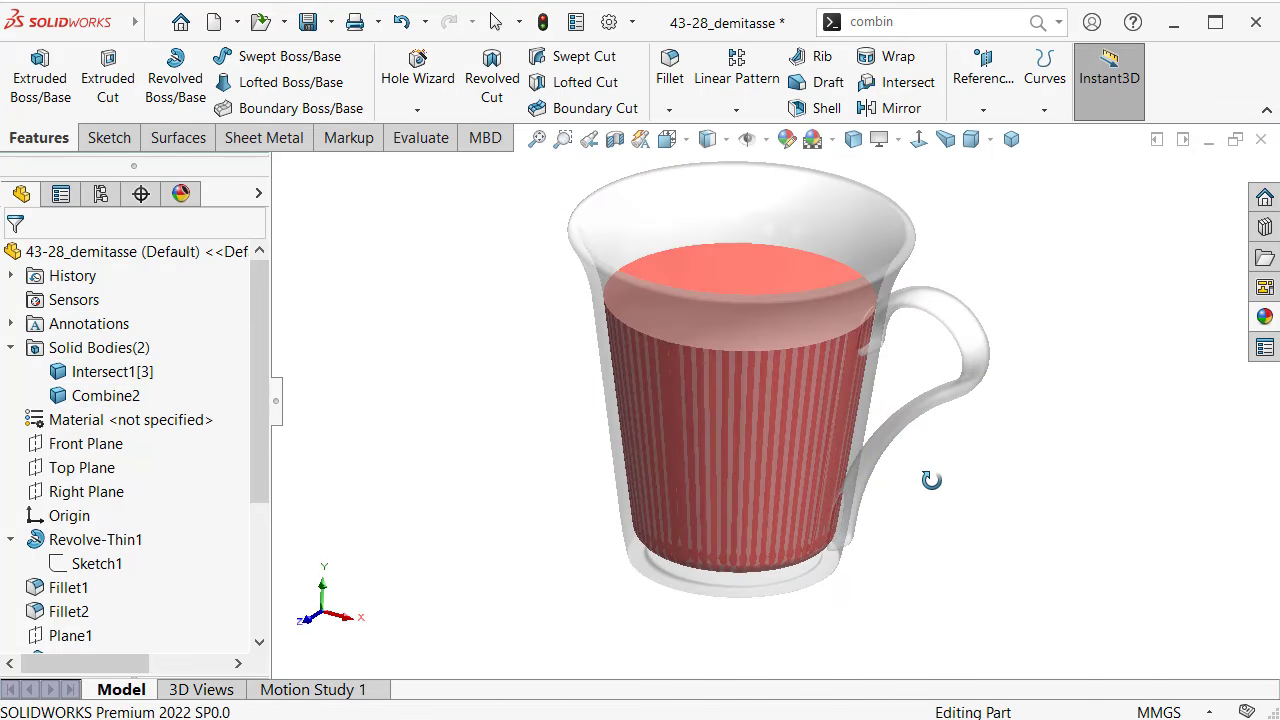
# Step: Apply the red wine appearance from Organic > Liquid to the liquid body
pyautogui.click(122, 372)
pyautogui.click(1265, 318)
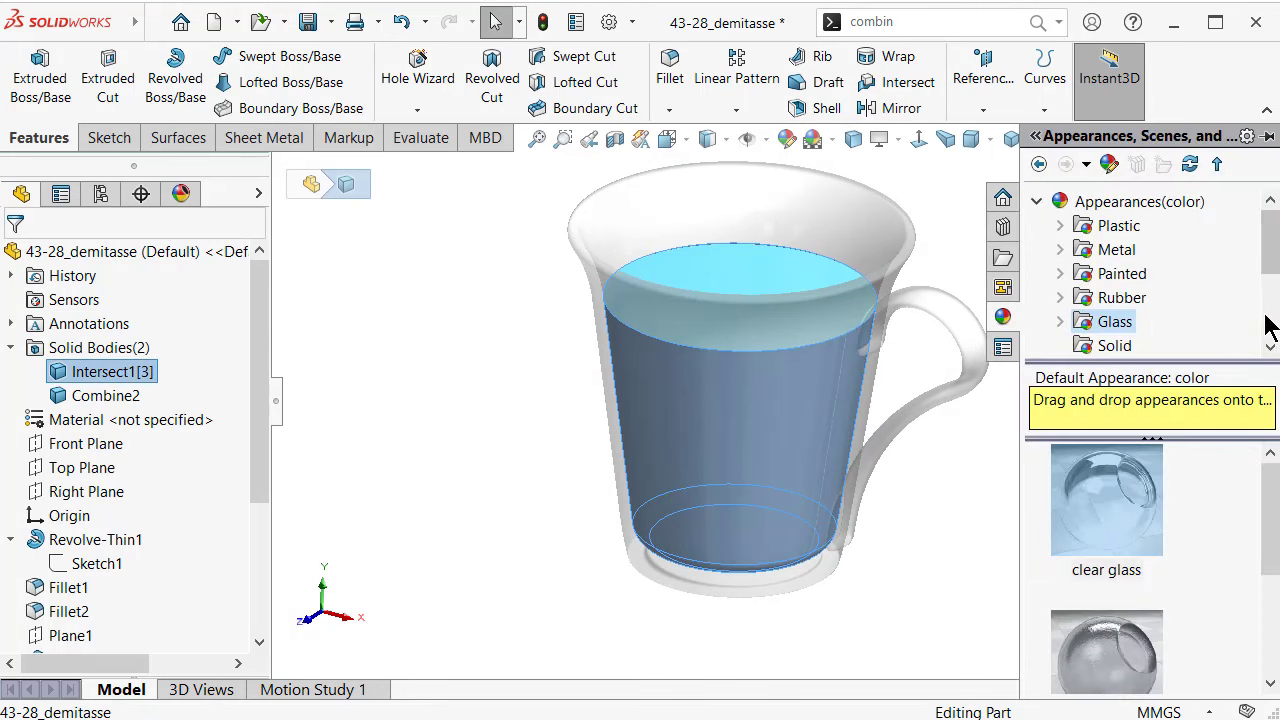
pyautogui.scroll(-1, 1157, 300)
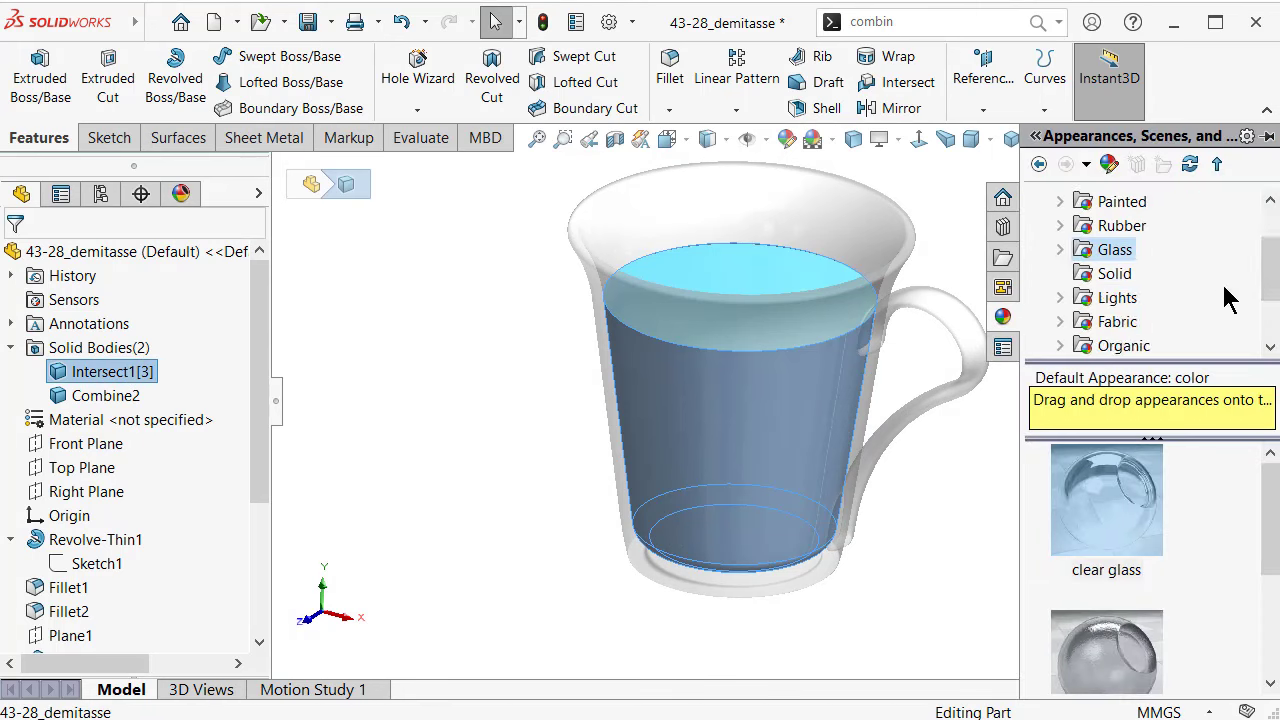
pyautogui.moveTo(1270, 278); pyautogui.dragTo(1267, 289)
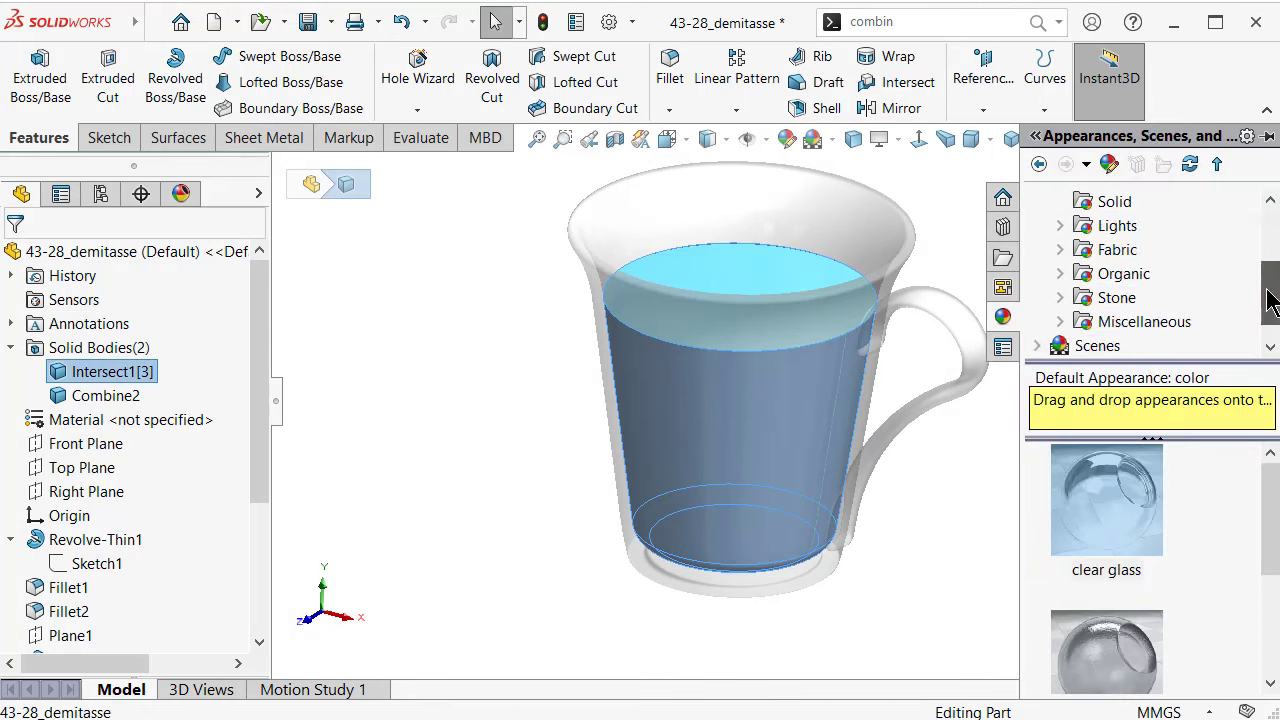
pyautogui.click(1063, 273)
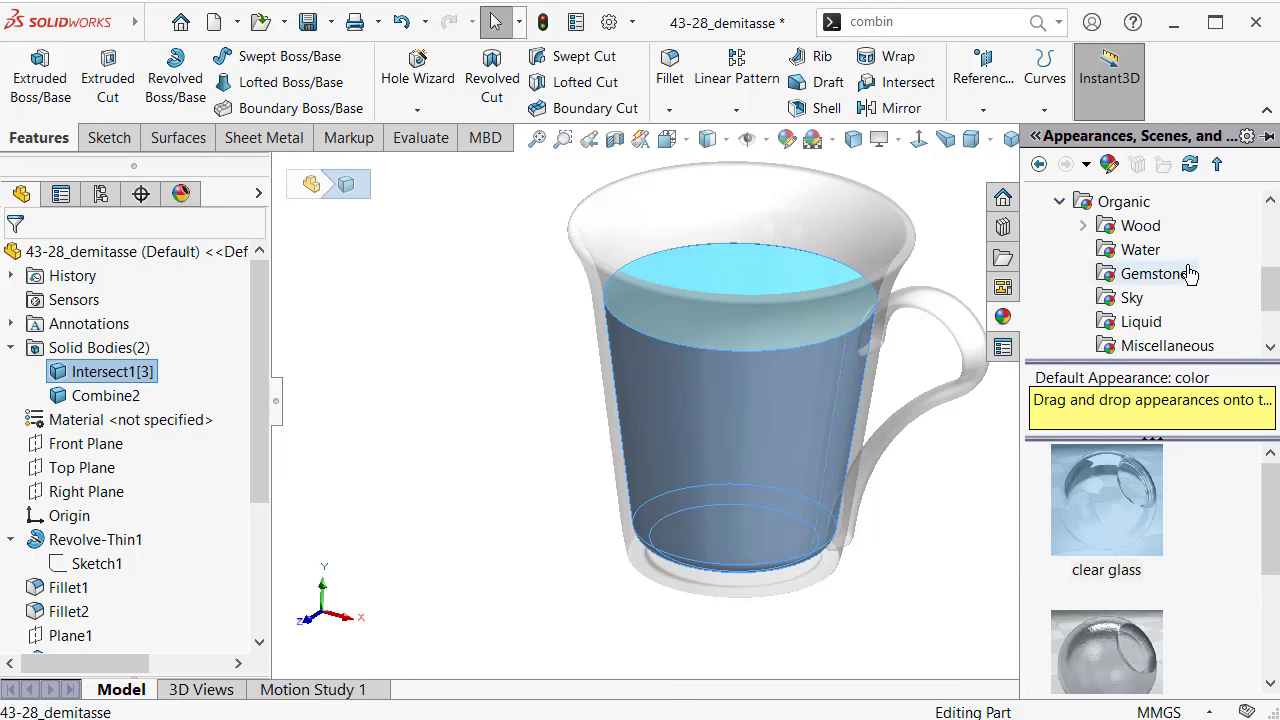
pyautogui.scroll(-1, 1150, 285)
pyautogui.click(1138, 290)
pyautogui.click(1138, 279)
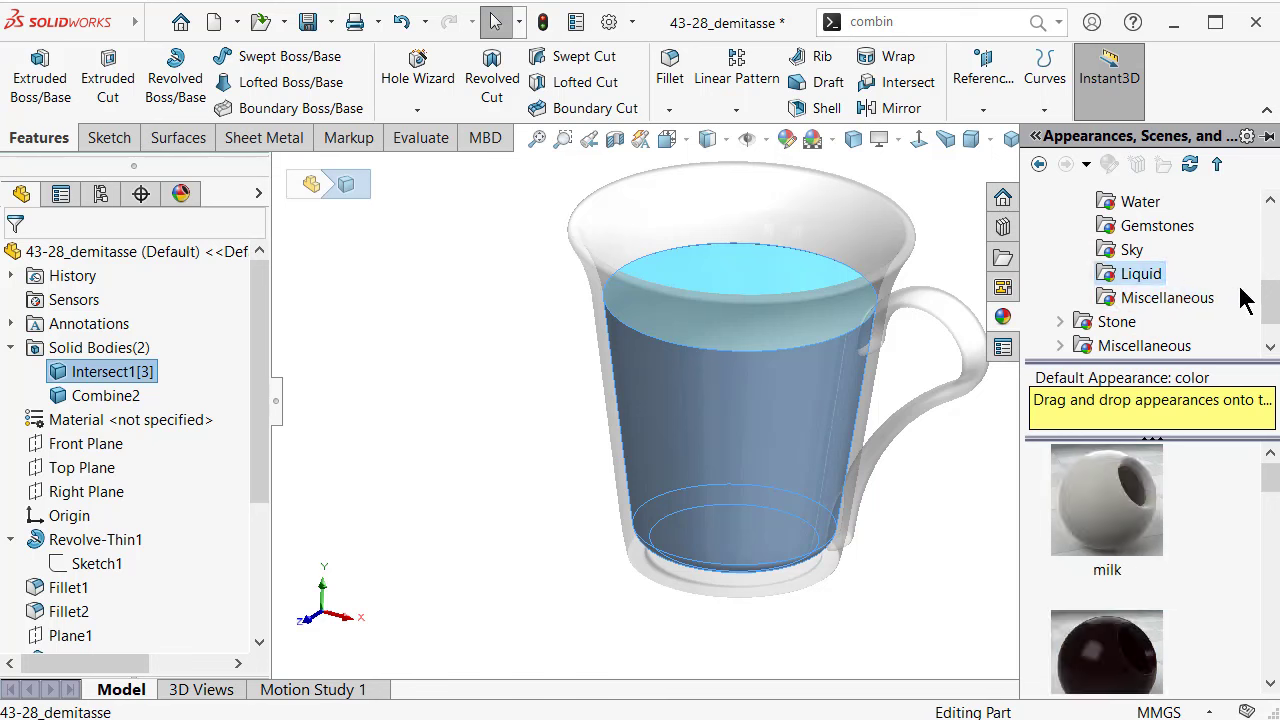
pyautogui.moveTo(1268, 305)
pyautogui.mouseDown()
pyautogui.moveTo(1266, 235)
pyautogui.moveTo(1260, 452)
pyautogui.moveTo(1275, 540)
pyautogui.moveTo(1272, 514)
pyautogui.mouseUp()
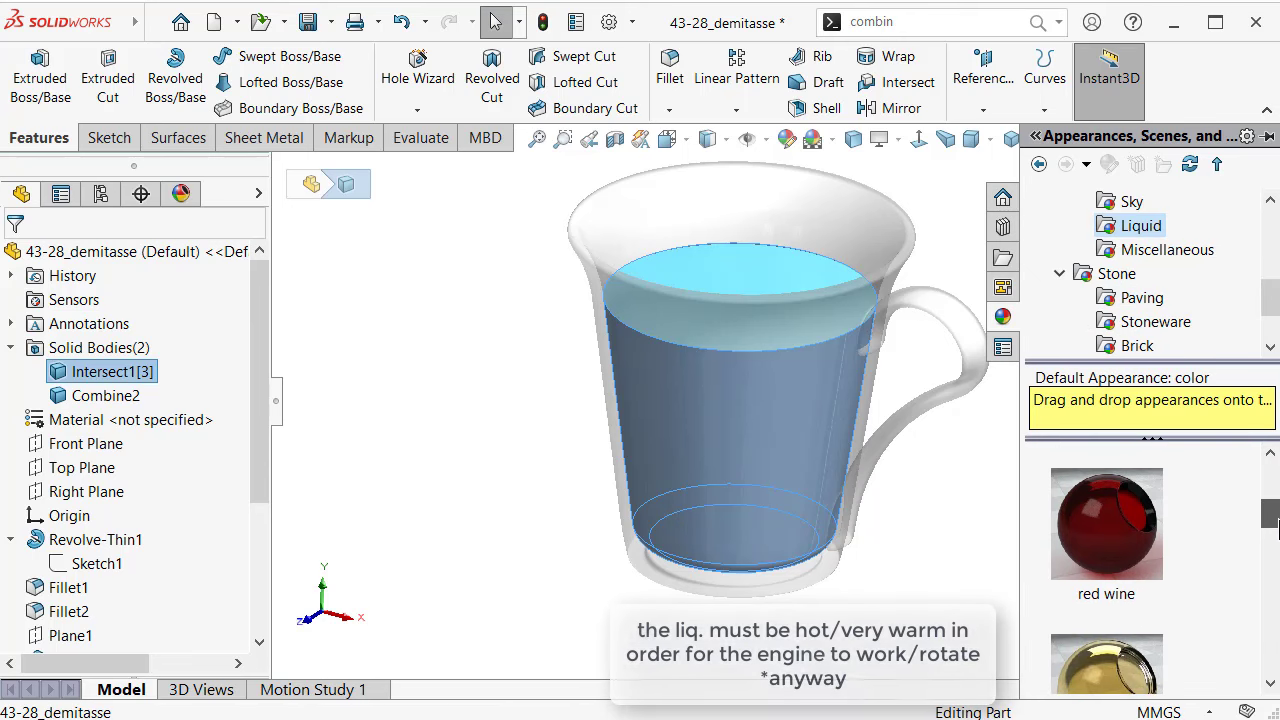
pyautogui.doubleClick(1098, 538)
# Step: Apply the dark beer appearance to the Intersect1 liquid body instead
pyautogui.moveTo(585, 450)
pyautogui.mouseDown(button='middle')
pyautogui.moveTo(571, 563)
pyautogui.moveTo(591, 446)
pyautogui.moveTo(574, 360)
pyautogui.mouseUp(button='middle')
pyautogui.moveTo(1270, 514)
pyautogui.mouseDown()
pyautogui.moveTo(1270, 575)
pyautogui.moveTo(1248, 583)
pyautogui.mouseUp()
pyautogui.click(1110, 515)
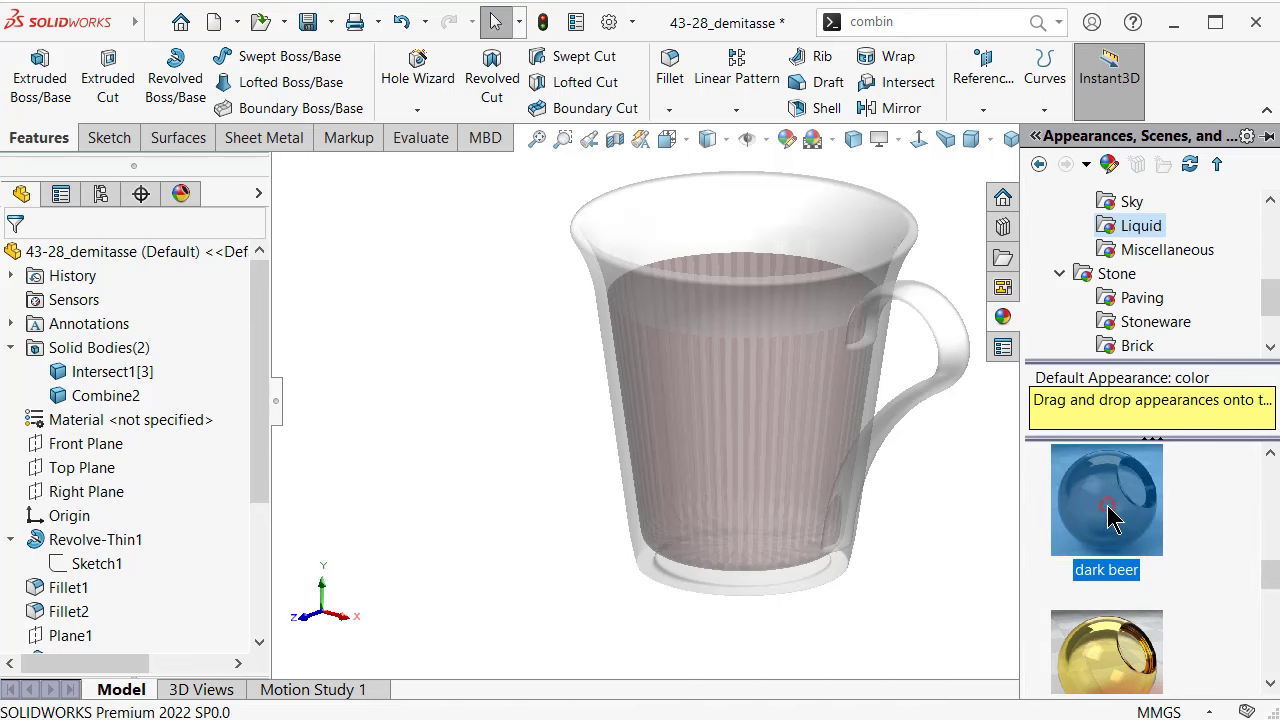
pyautogui.click(92, 385)
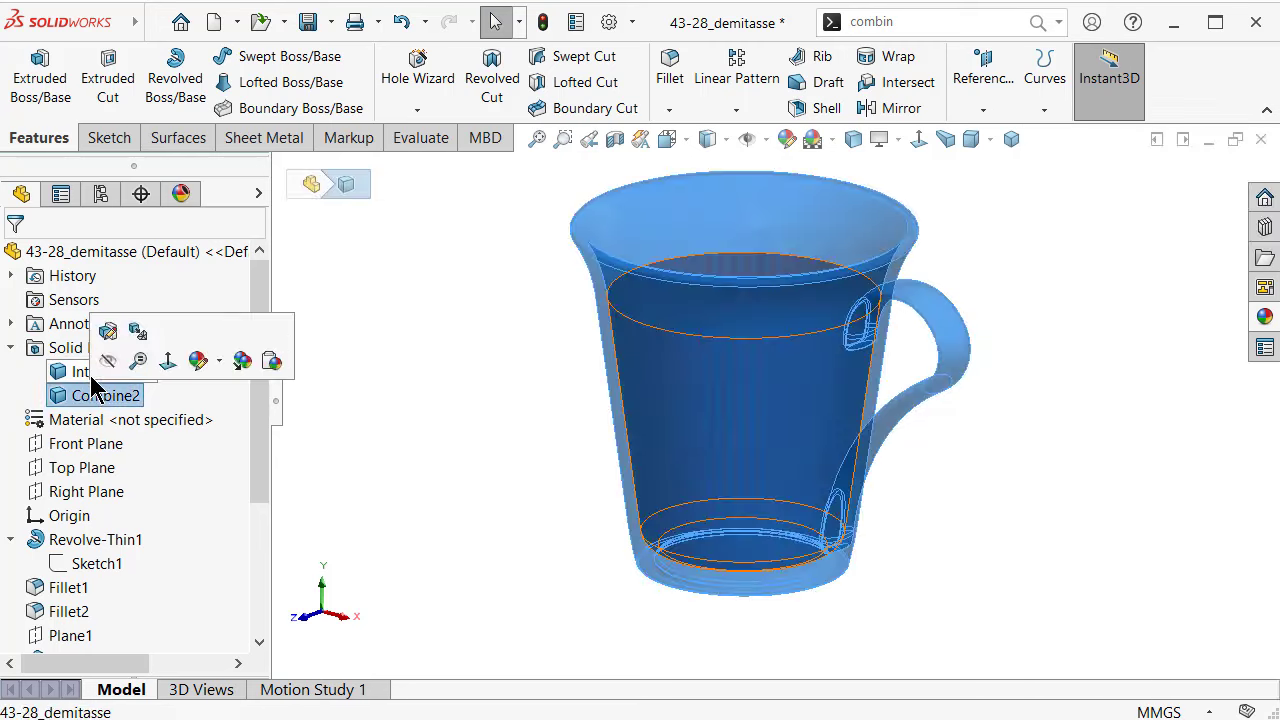
pyautogui.click(80, 372)
pyautogui.click(1263, 316)
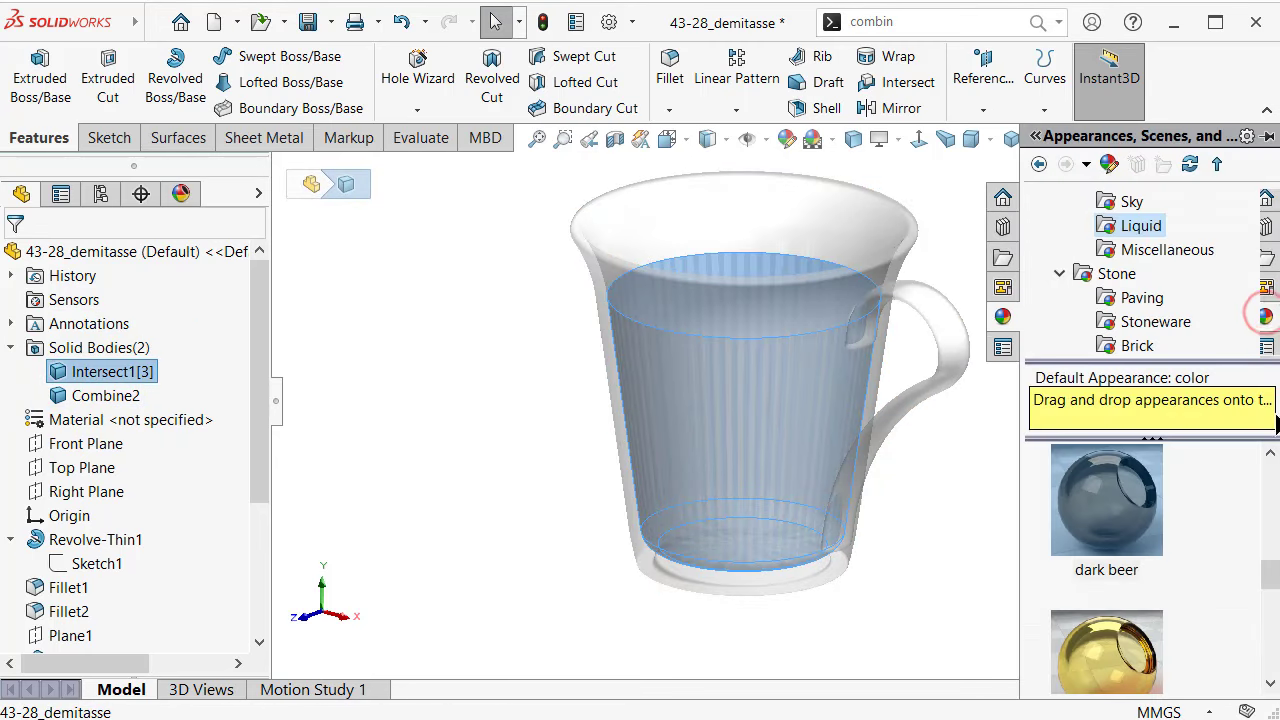
pyautogui.click(1120, 530)
pyautogui.click(409, 363)
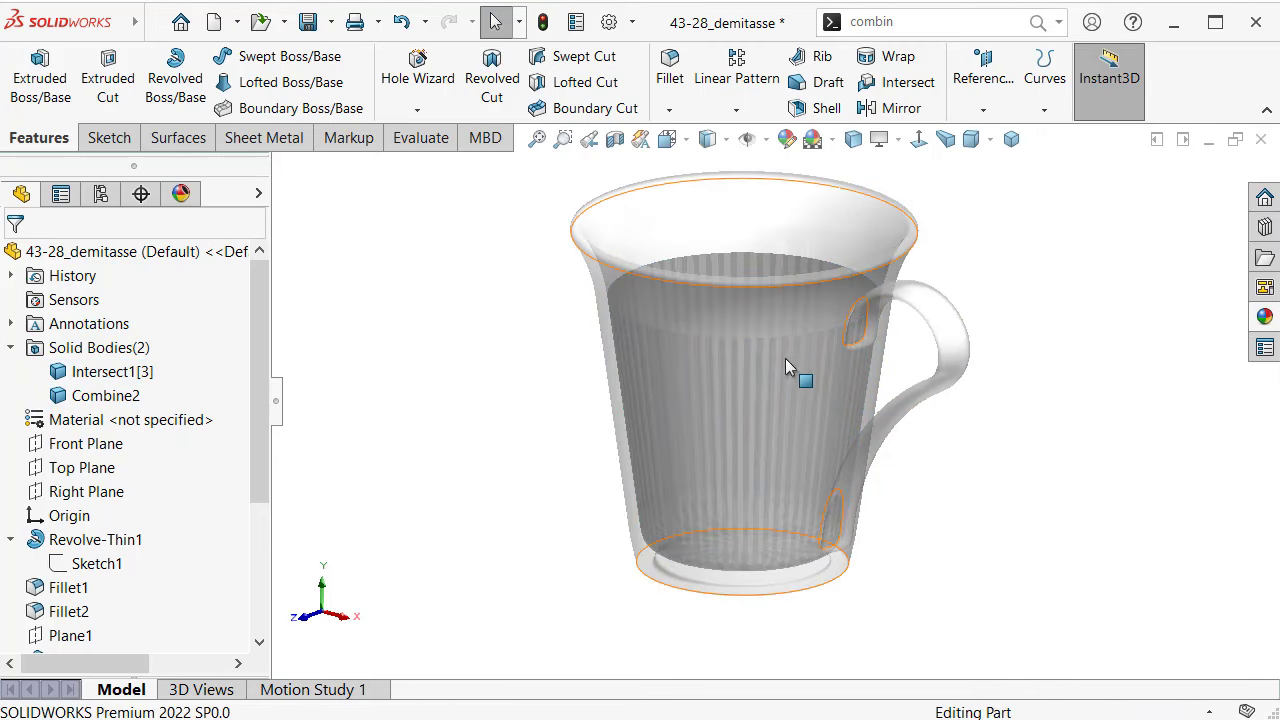
pyautogui.moveTo(786, 360); pyautogui.dragTo(774, 357, button='middle')
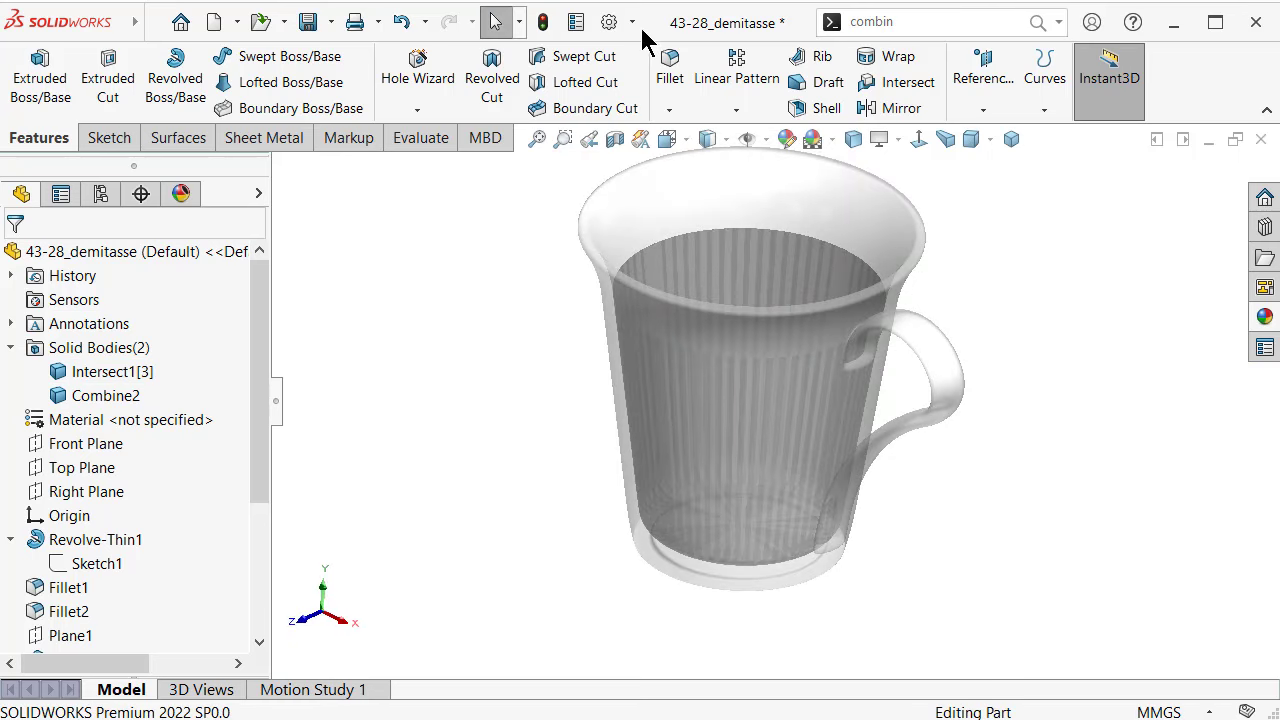
# Step: Enable the PhotoView 360 add-in from Options > Add-Ins
pyautogui.click(632, 22)
pyautogui.click(640, 103)
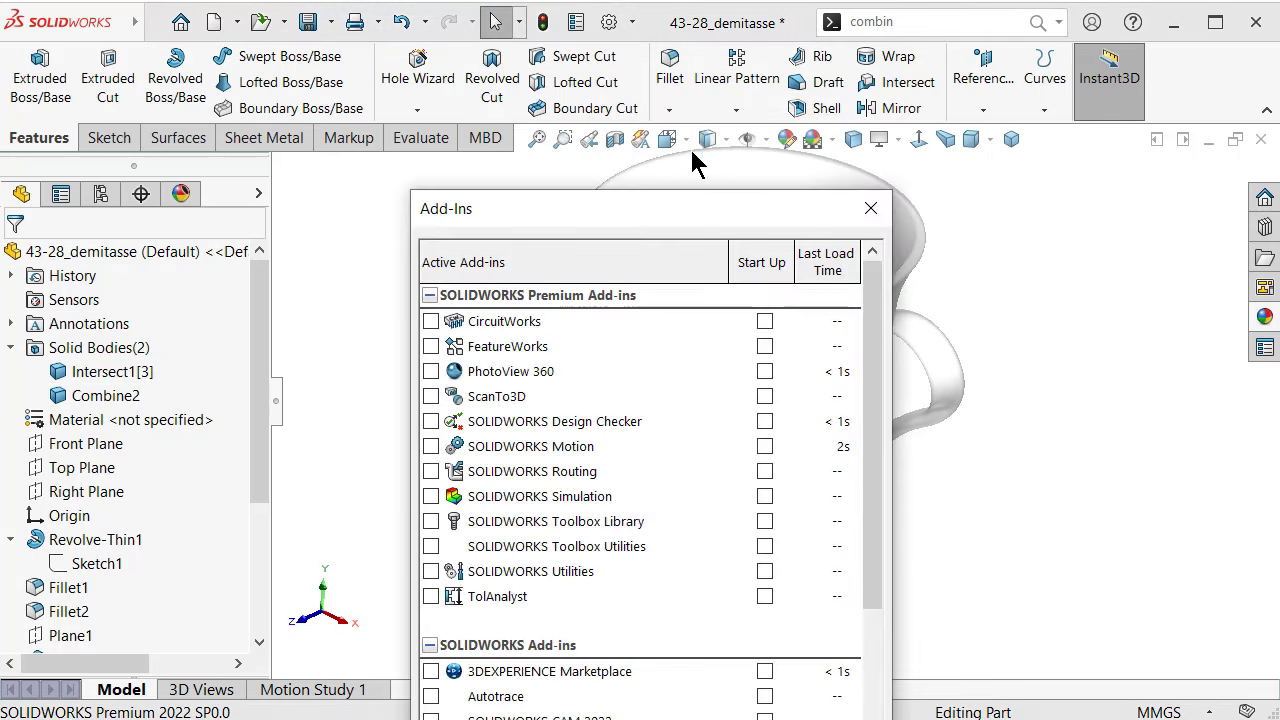
pyautogui.moveTo(680, 211); pyautogui.dragTo(712, 88)
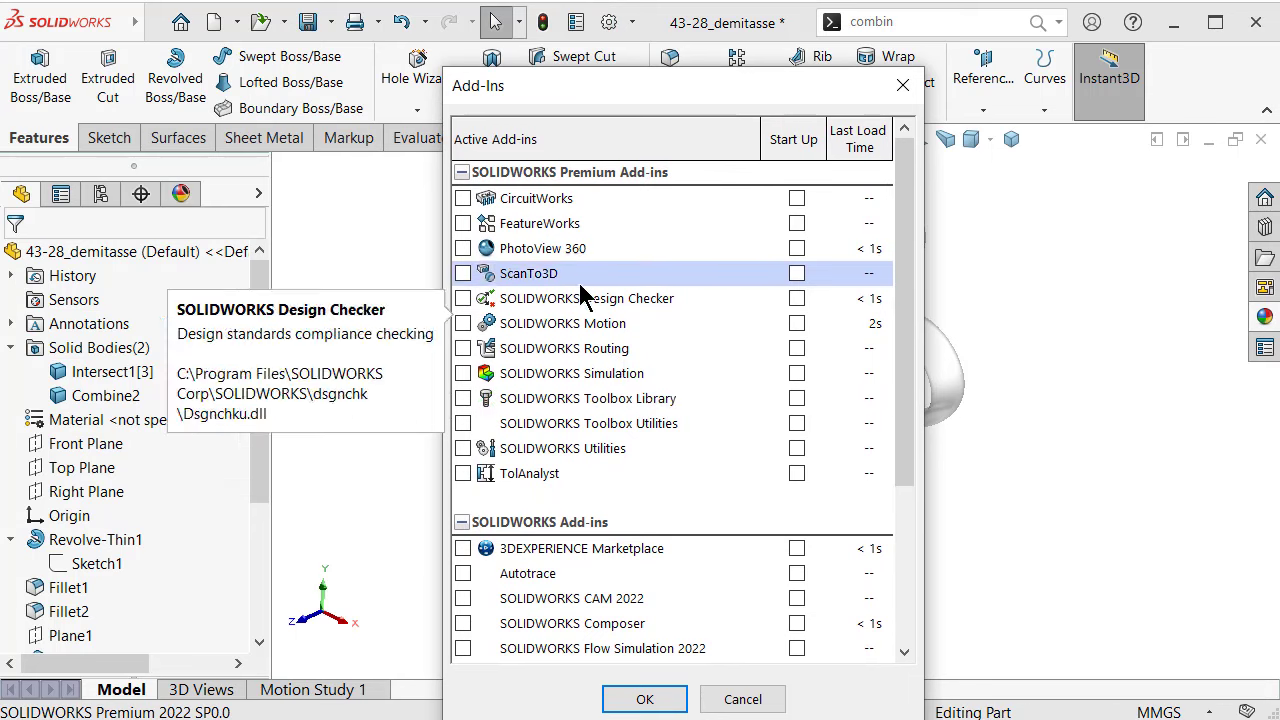
pyautogui.click(463, 248)
pyautogui.click(648, 698)
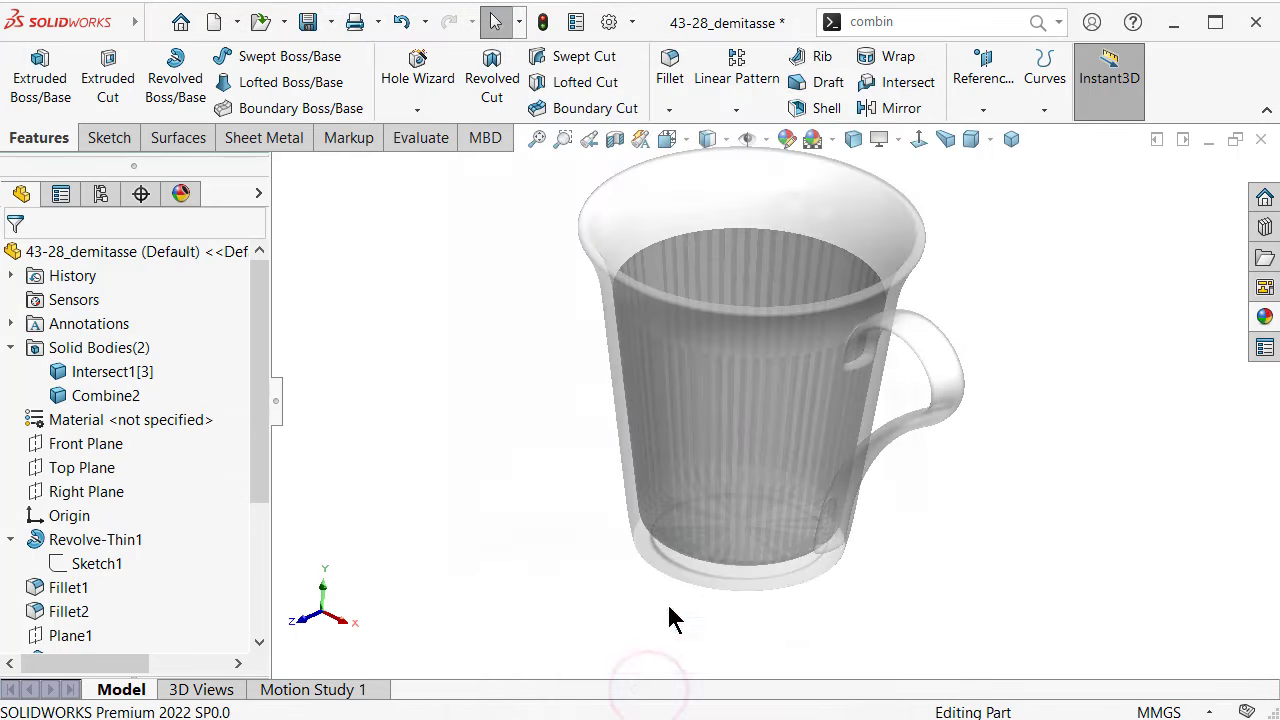
# Step: Start an Integrated Preview in Isometric perspective view, hiding the FeatureManager tree
pyautogui.click(510, 140)
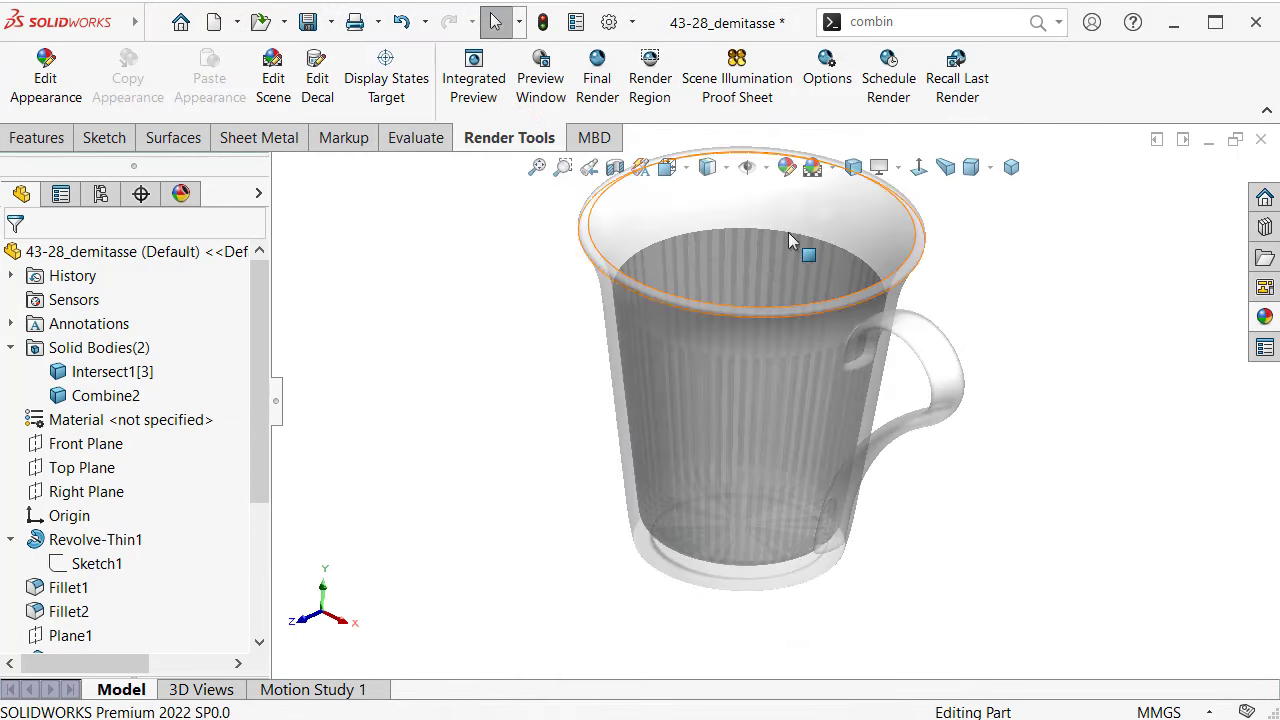
pyautogui.click(1011, 167)
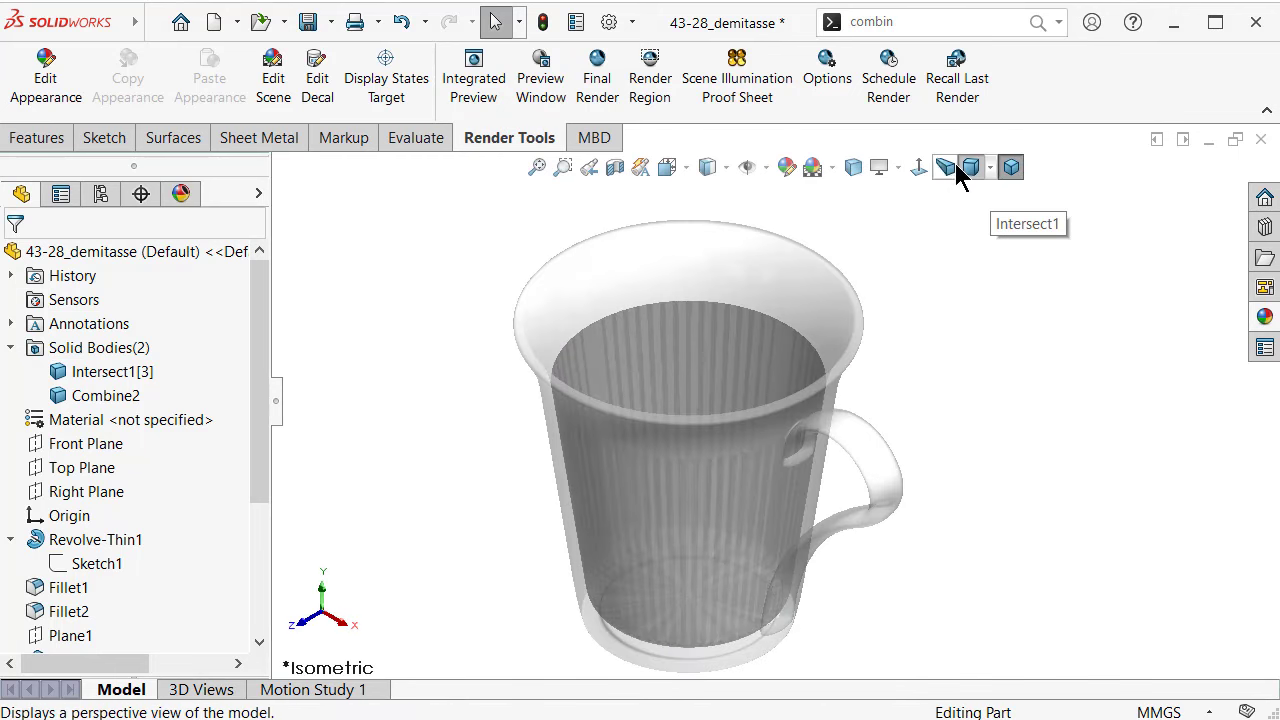
pyautogui.click(950, 167)
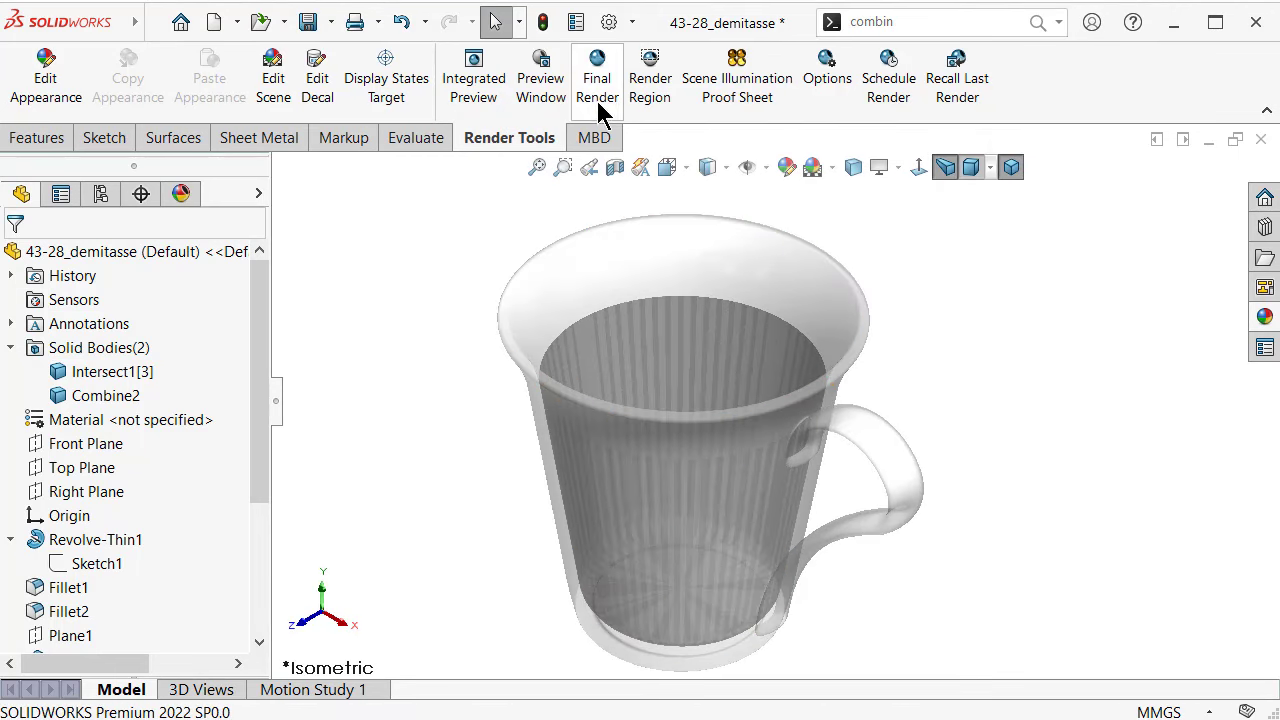
pyautogui.click(478, 68)
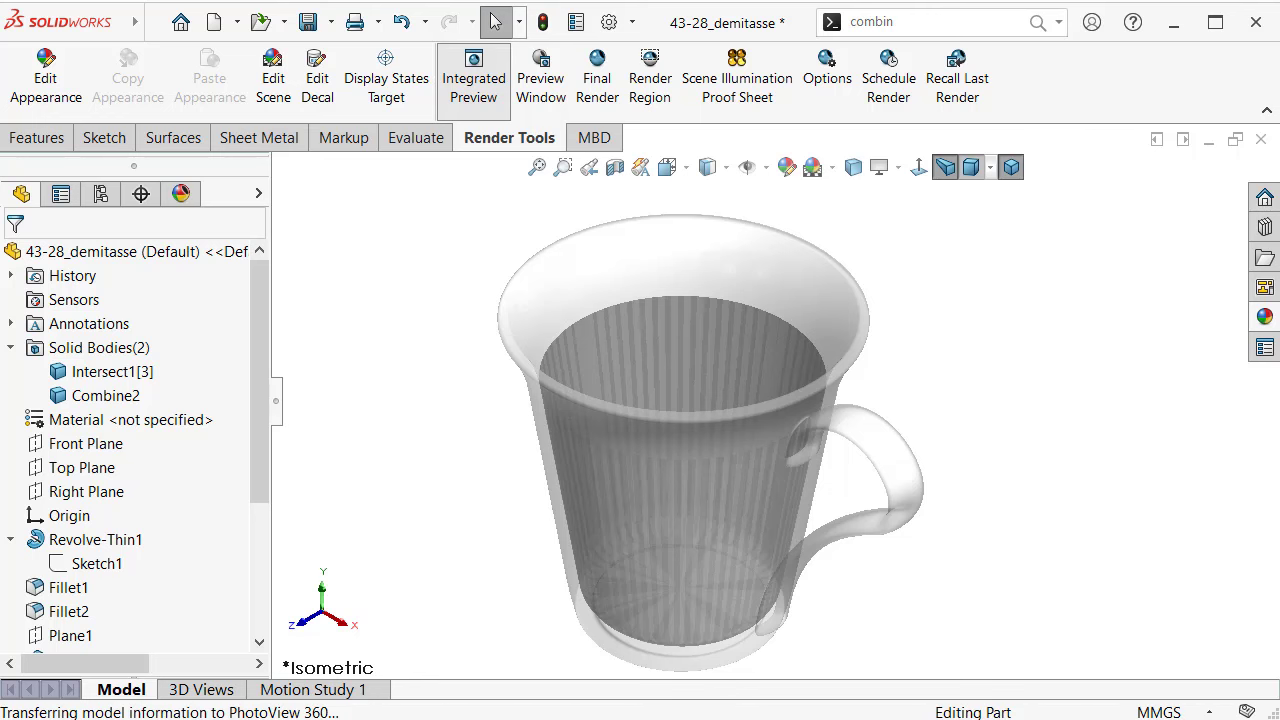
pyautogui.click(277, 403)
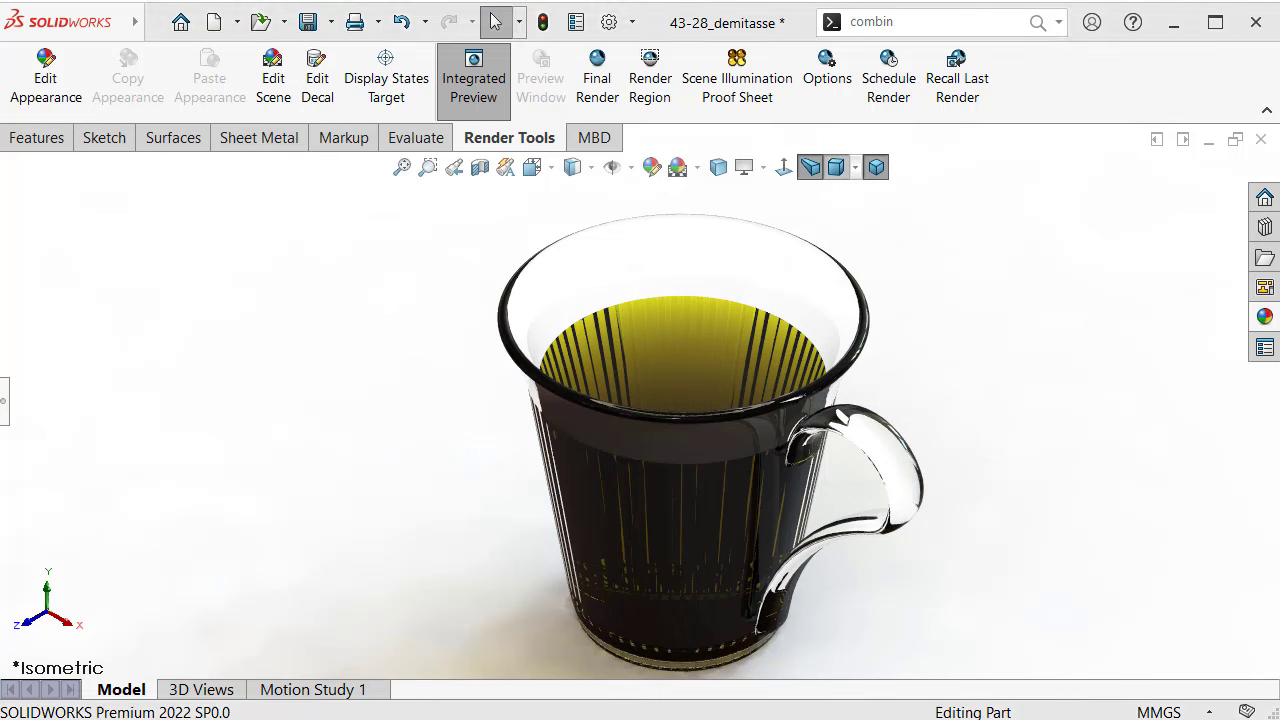
# Step: Switch the render preview to Dimetric, zoom in, then change to Trimetric
pyautogui.click(855, 168)
pyautogui.click(876, 221)
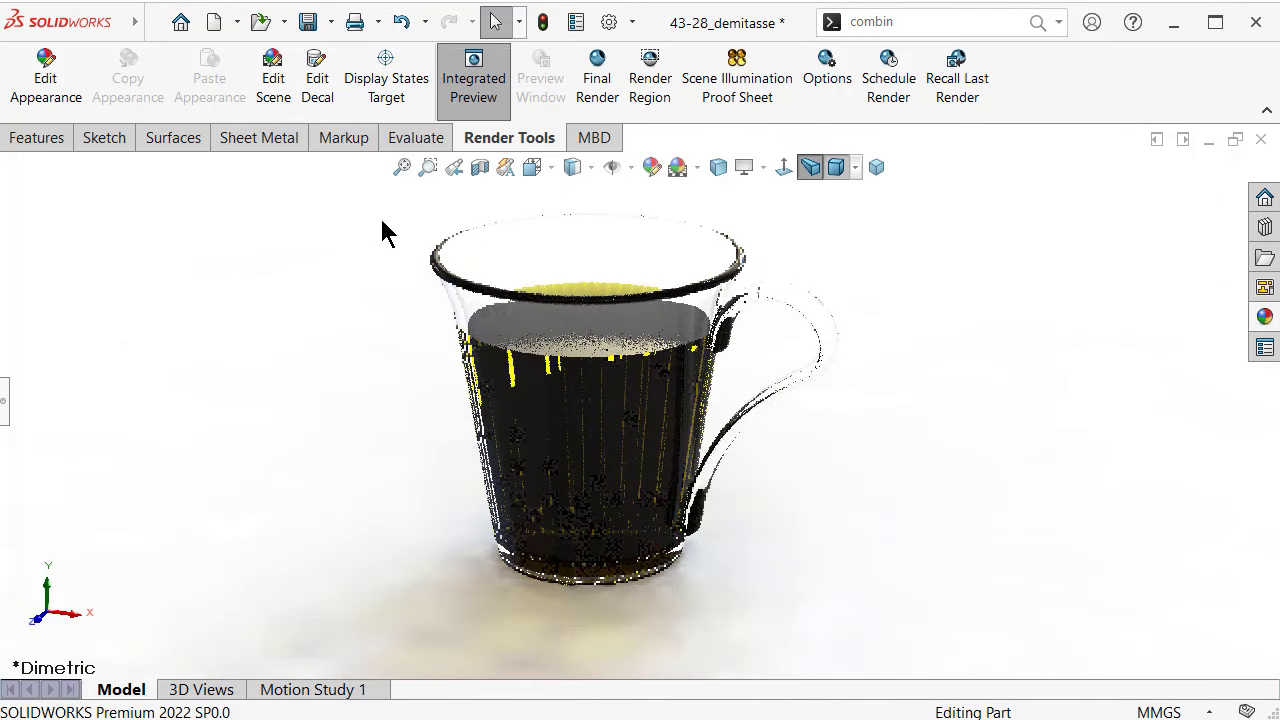
pyautogui.scroll(-2, 371, 220)
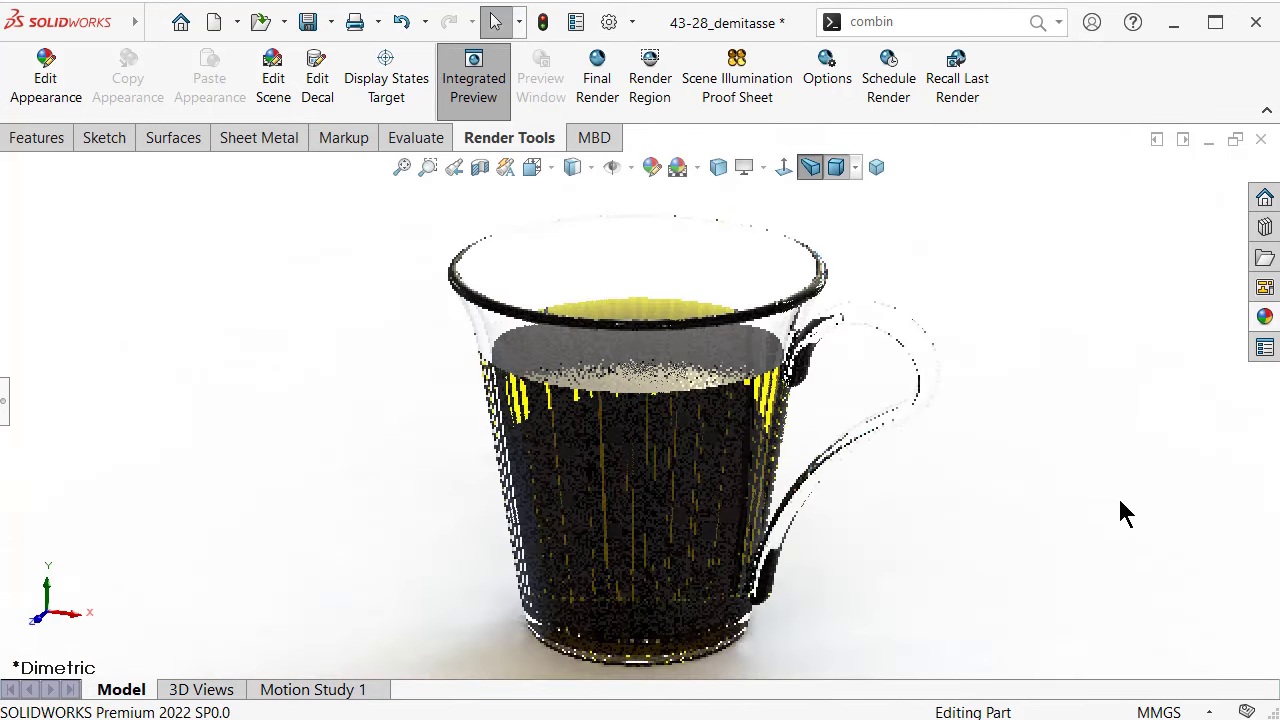
pyautogui.click(856, 167)
pyautogui.click(887, 246)
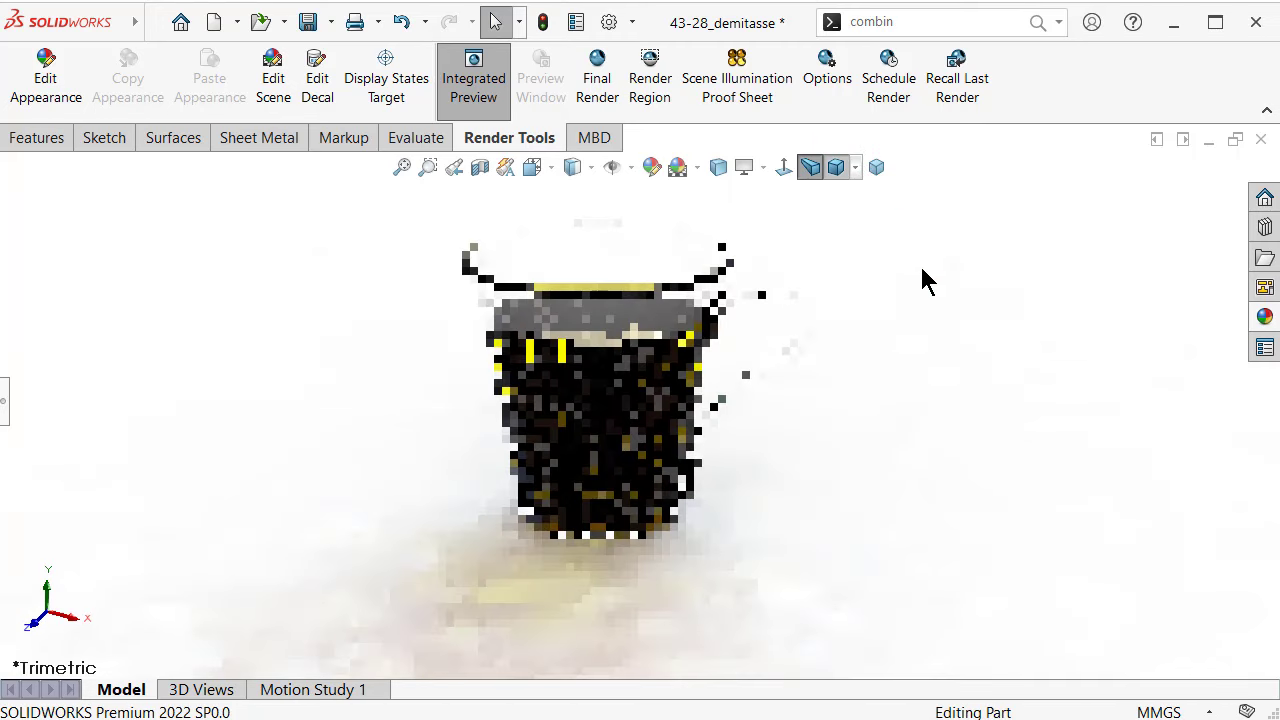
# Step: Apply the Liquid red wine appearance from the appearances library, then close the library
pyautogui.click(1265, 316)
pyautogui.click(1138, 532)
pyautogui.click(946, 494)
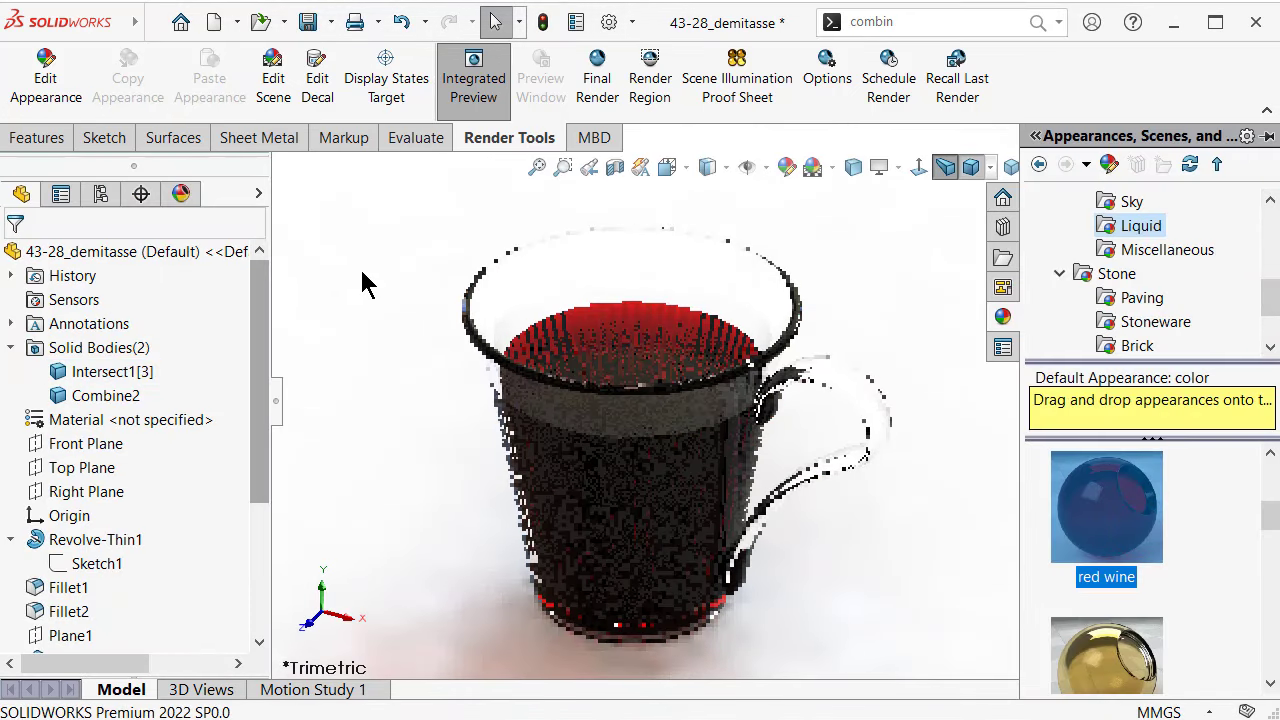
pyautogui.click(350, 255)
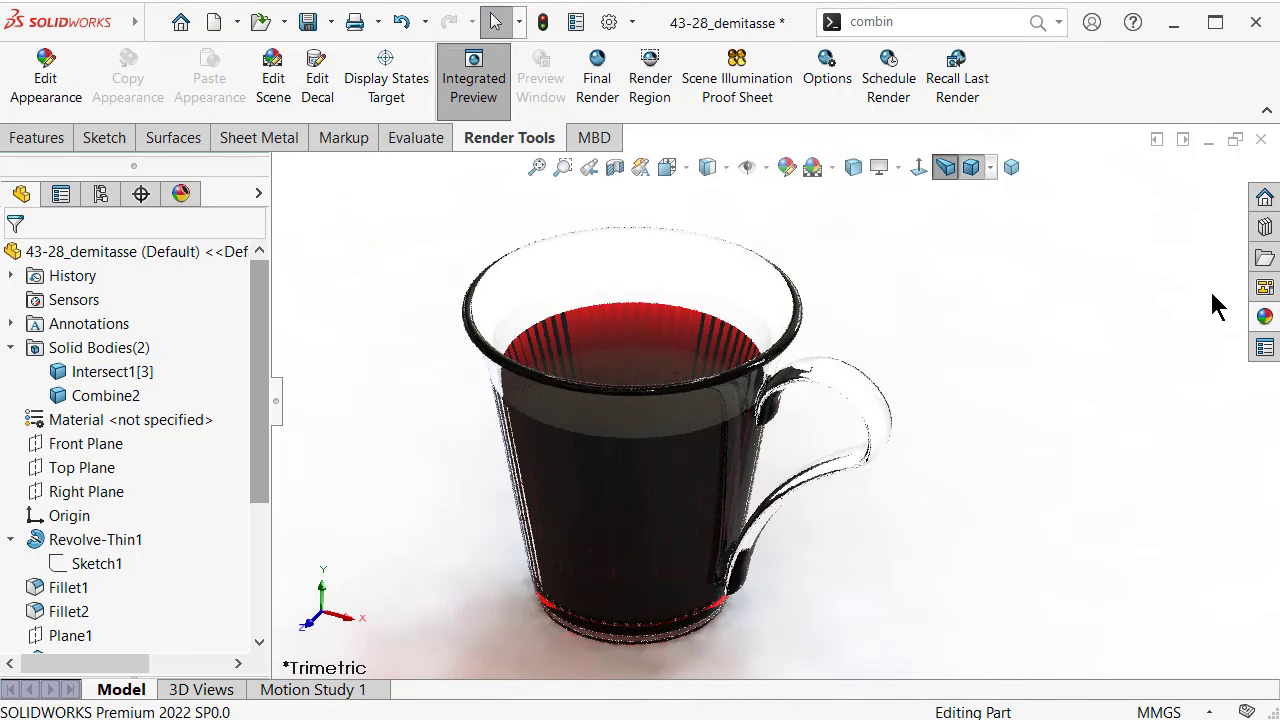
# Step: Return the render to an isometric view, zoom in, and select the Intersect1 and Combine2 bodies
pyautogui.click(280, 401)
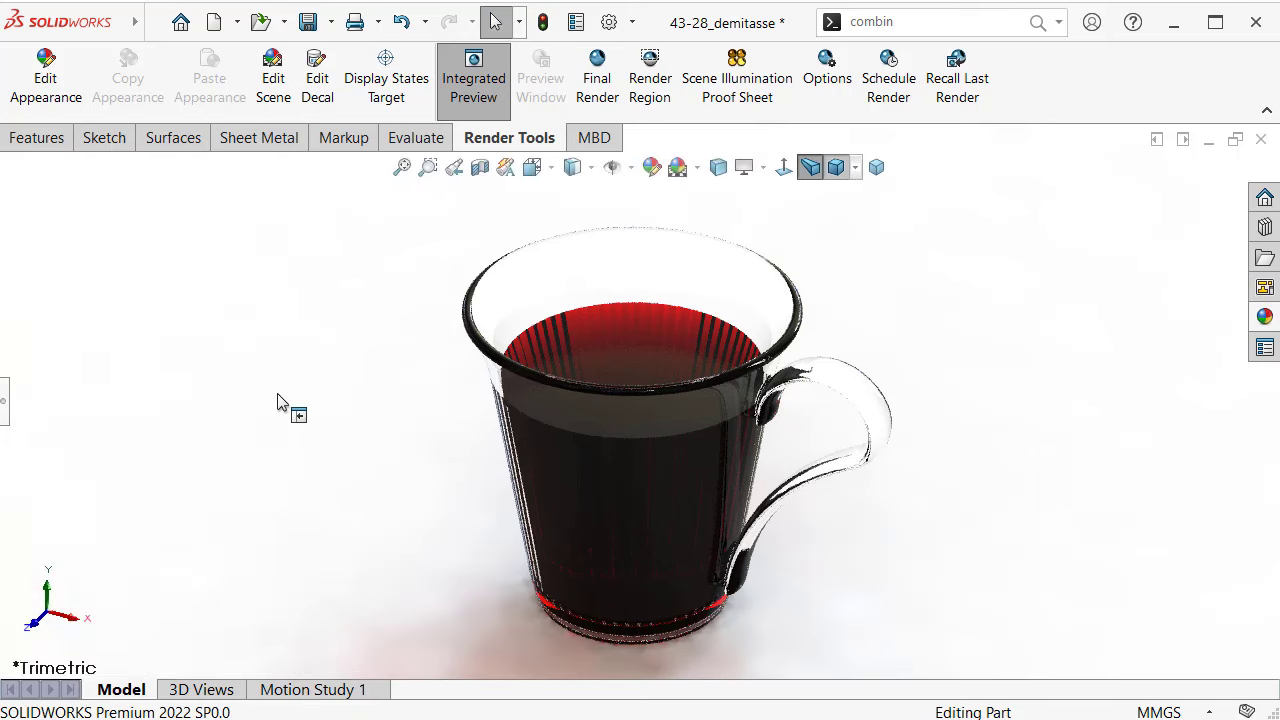
pyautogui.click(875, 168)
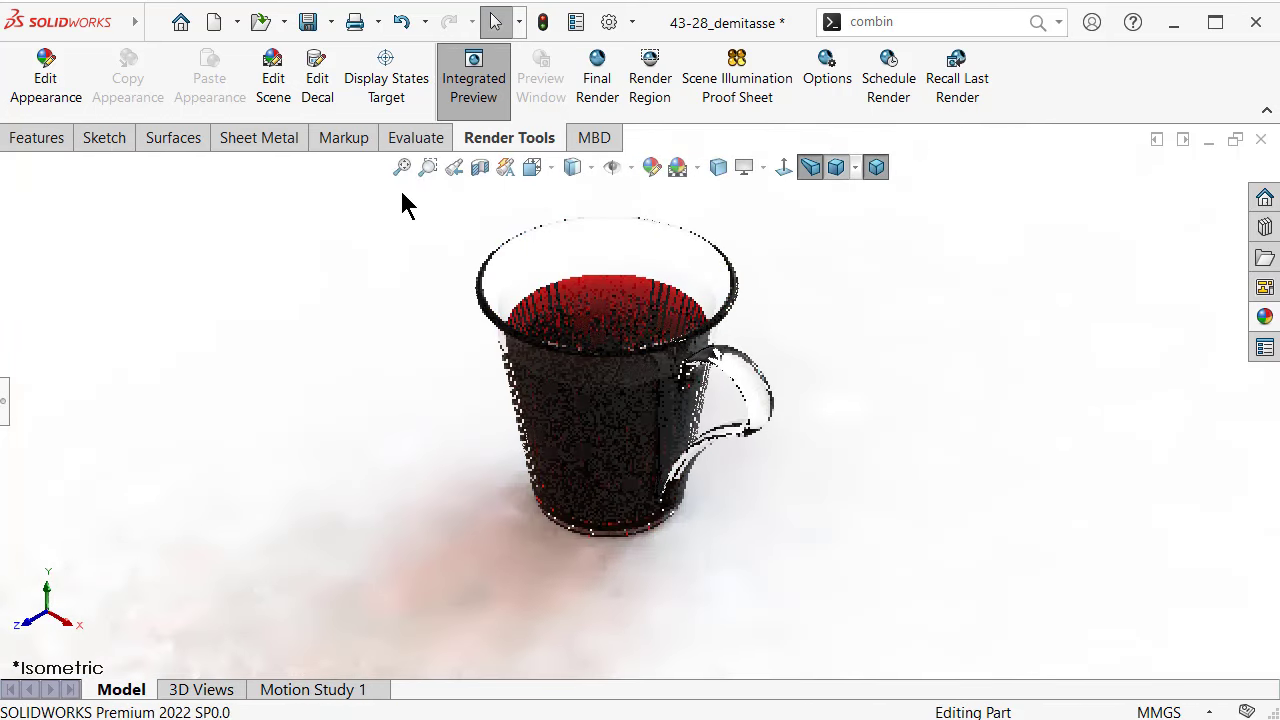
pyautogui.scroll(-2, 401, 182)
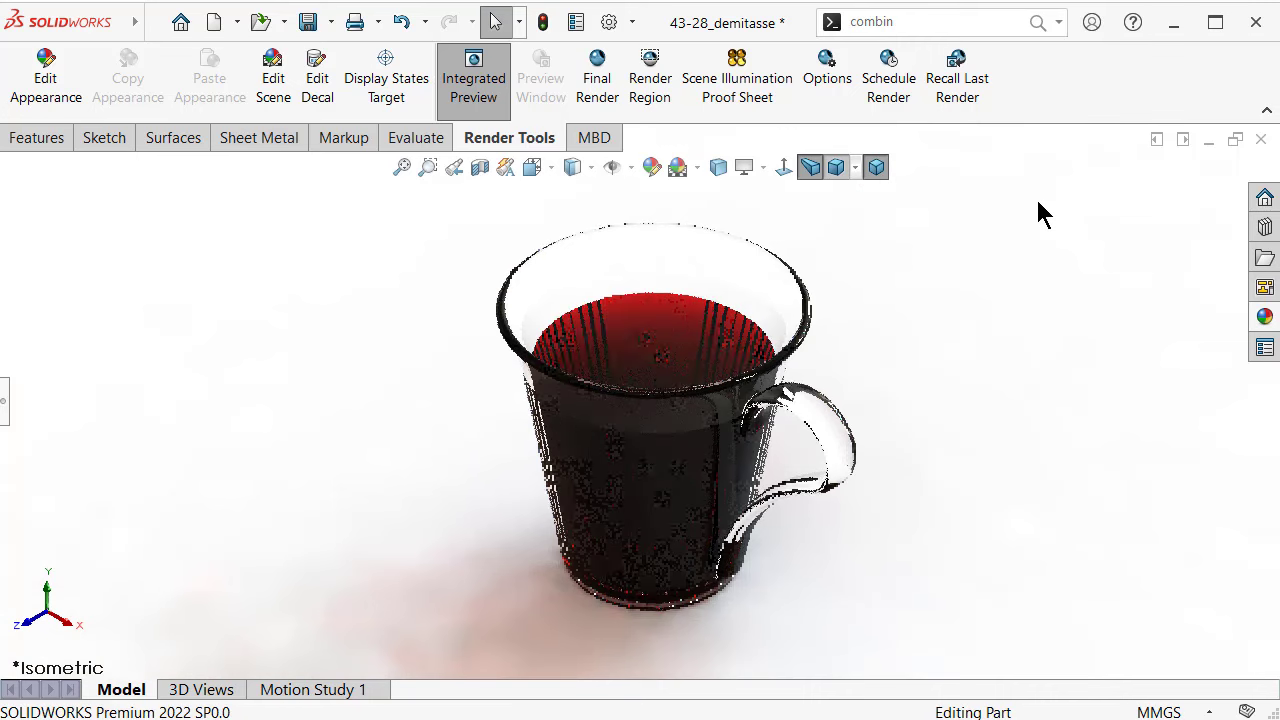
pyautogui.click(5, 400)
pyautogui.click(110, 323)
pyautogui.click(112, 347)
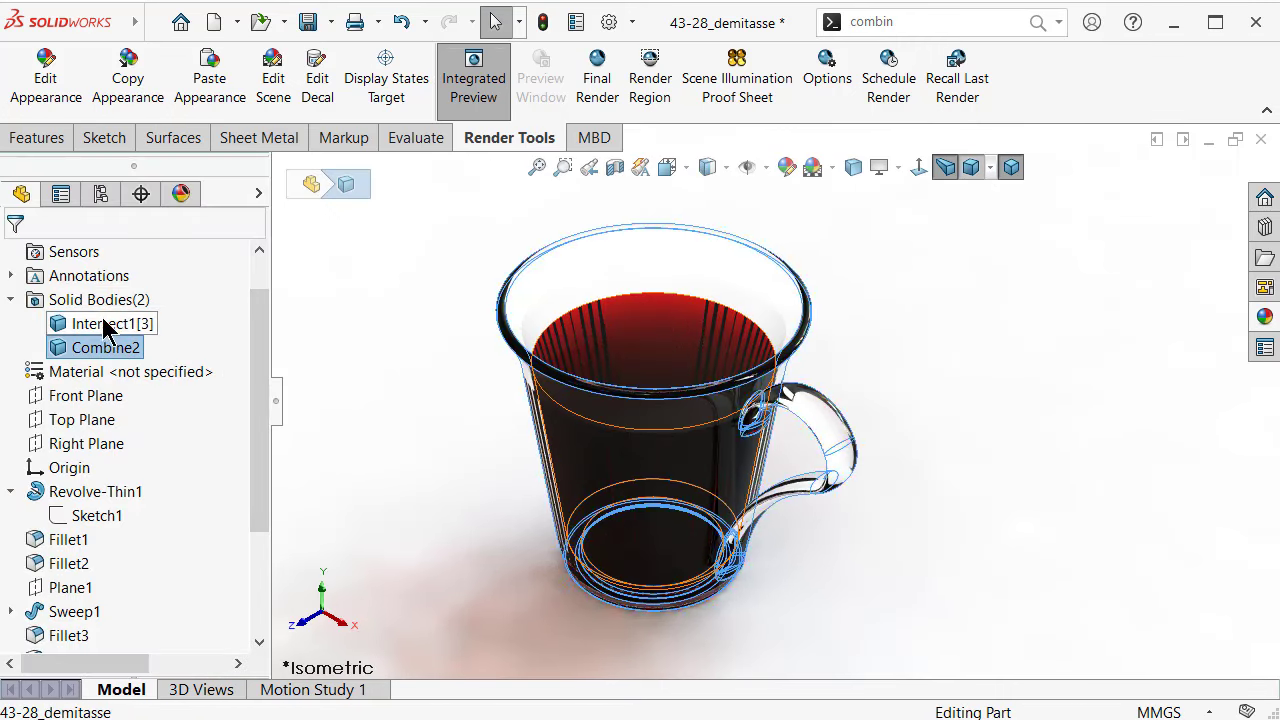
# Step: Apply the Liquid whisky appearance to the Intersect1 liquid body
pyautogui.click(108, 323)
pyautogui.click(1265, 316)
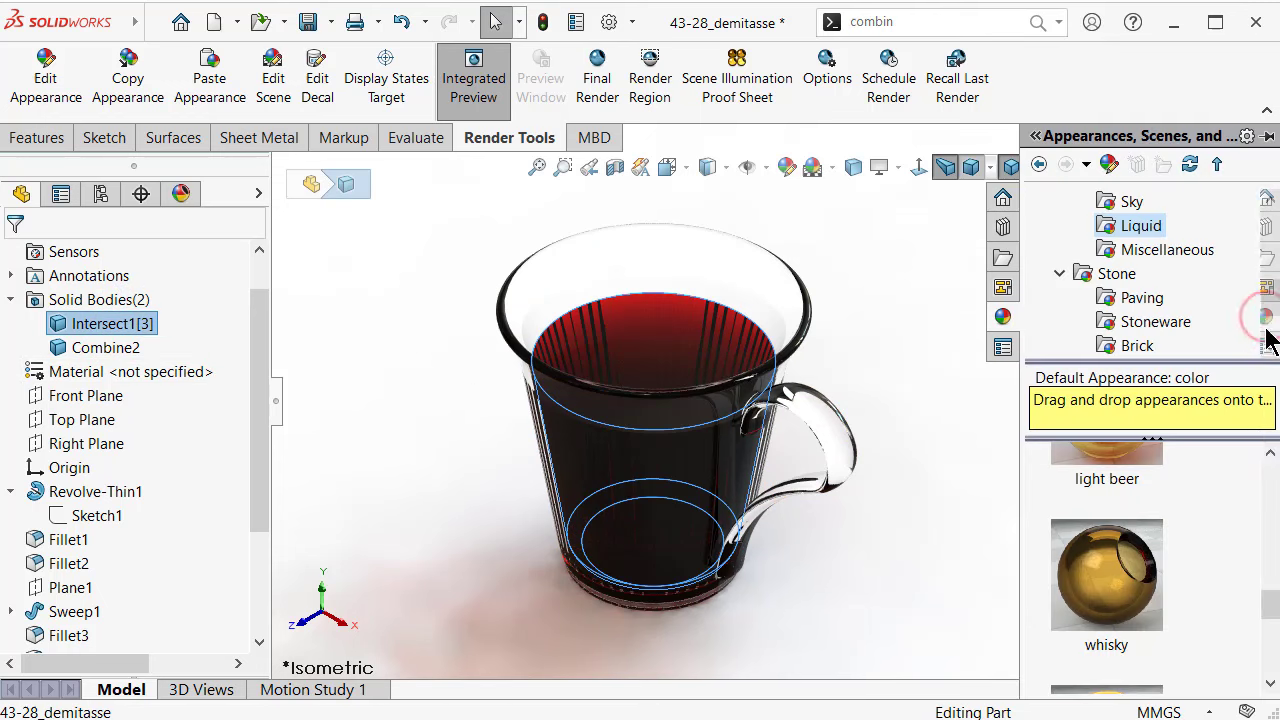
pyautogui.click(1107, 575)
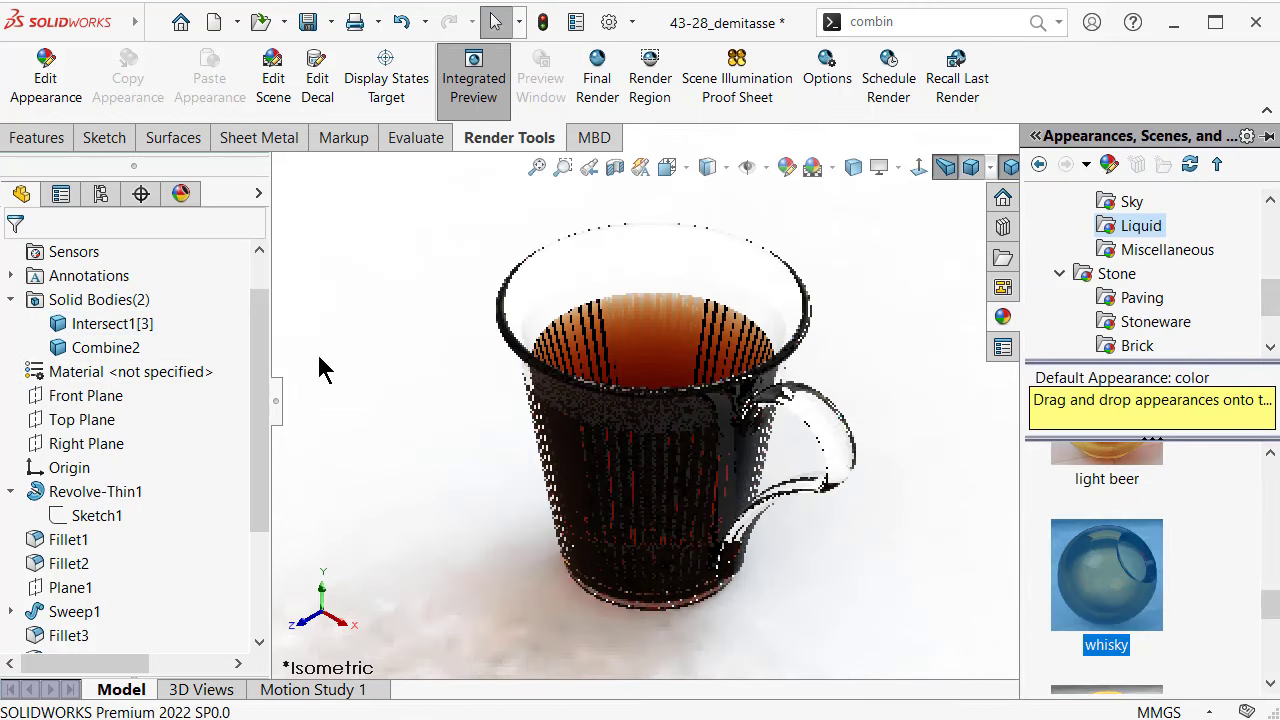
# Step: Hide the side panel and view the rendered cup from a dimetric orientation
pyautogui.click(278, 402)
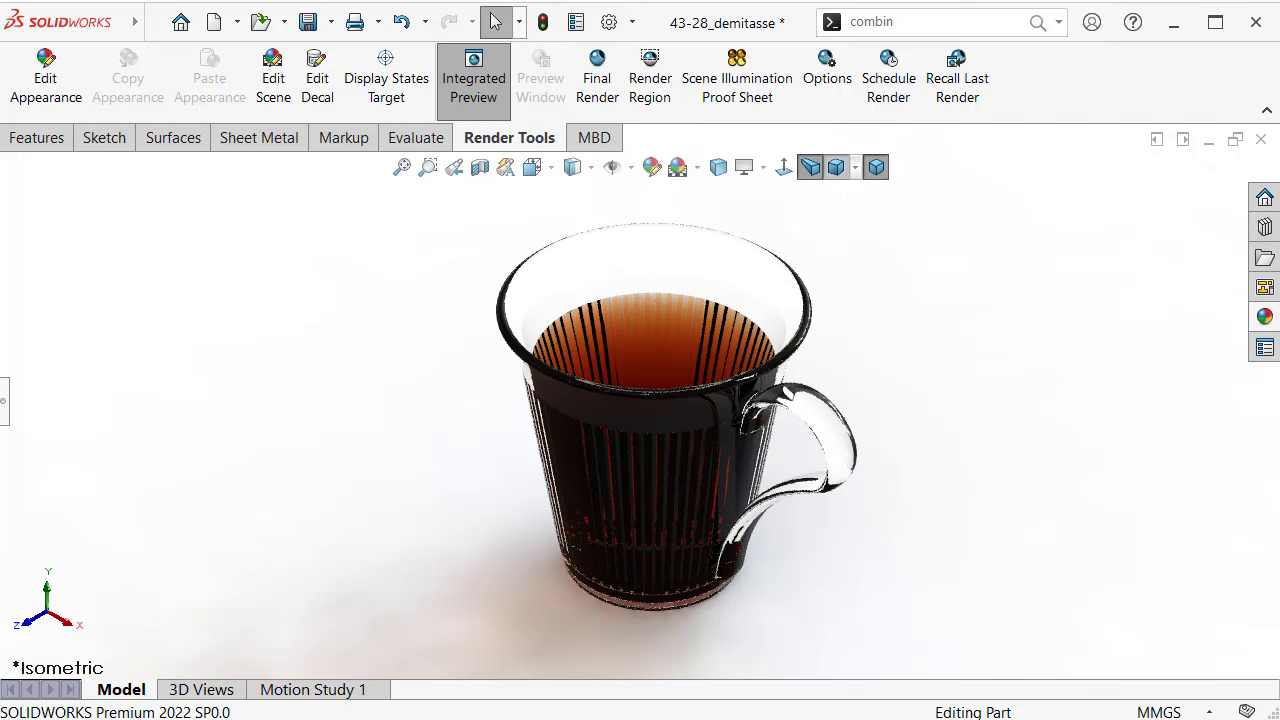
pyautogui.click(856, 167)
pyautogui.click(836, 224)
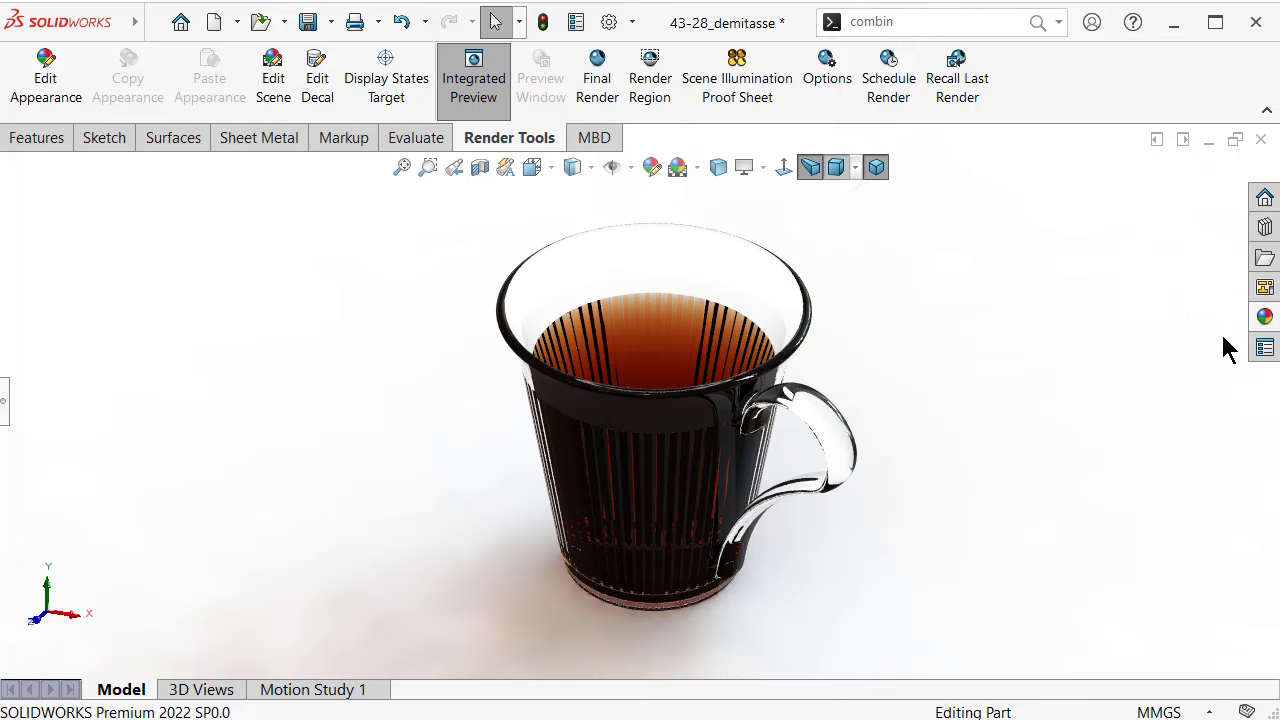